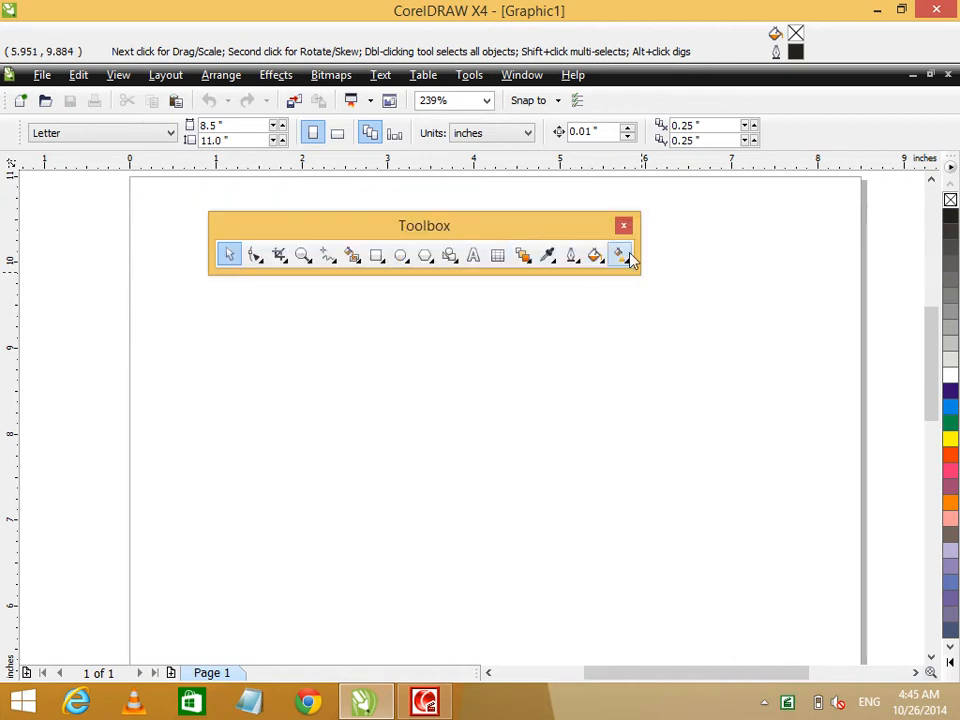
Step: Dock the floating toolbox vertically beside the drawing area, try the Shape tool and return to the Pick tool
{"action": "left_click_drag", "start_coordinate": [240, 212], "coordinate": [8, 210]}
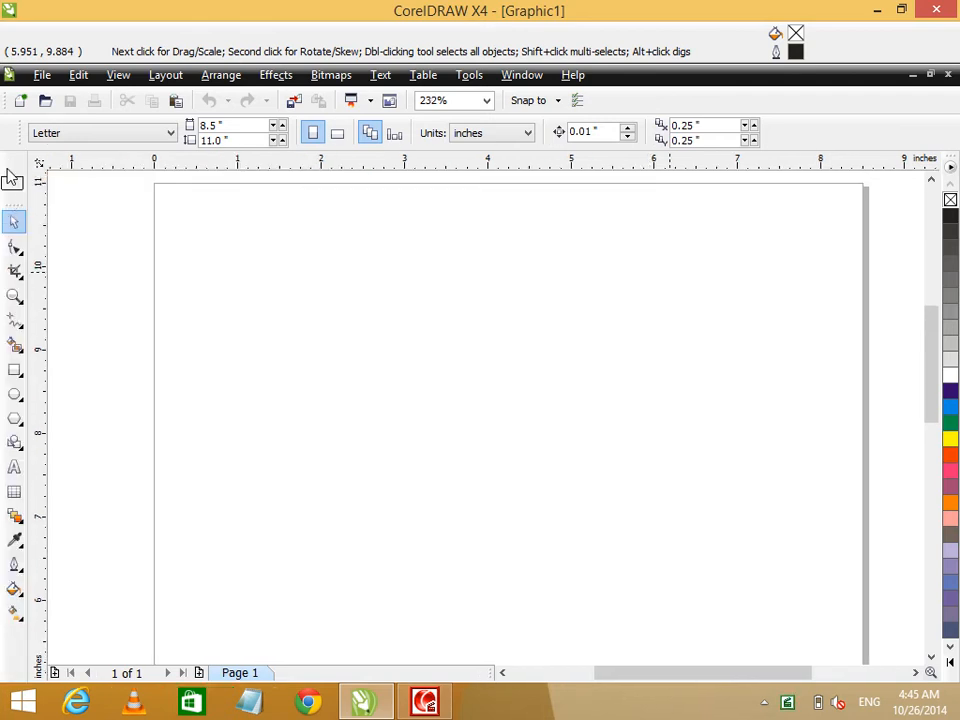
{"action": "left_click_drag", "start_coordinate": [6, 155], "coordinate": [7, 157]}
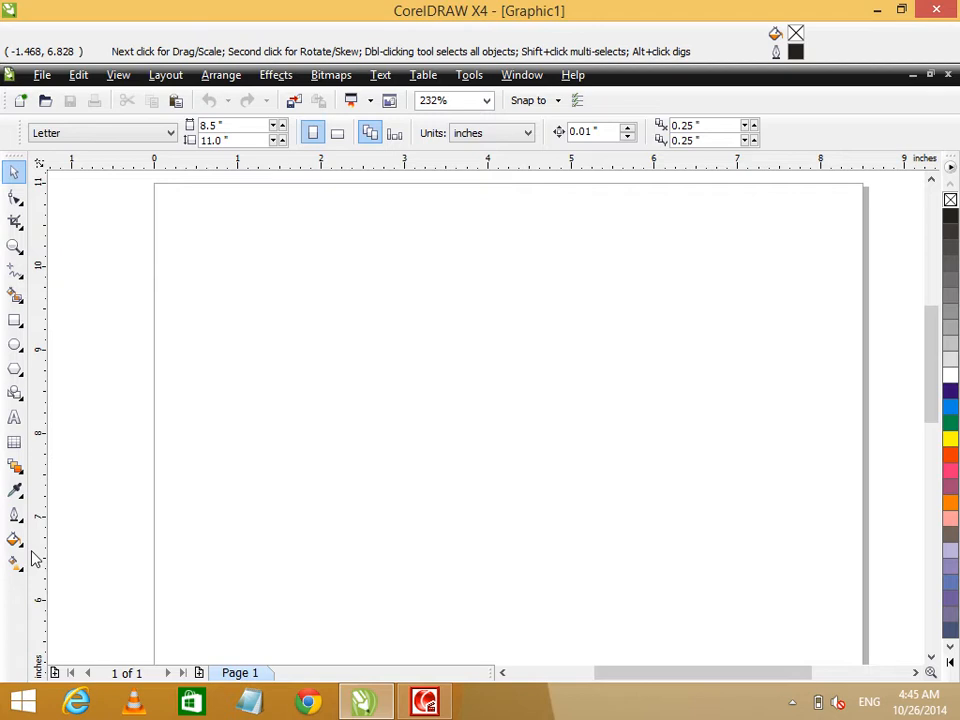
{"action": "left_click", "coordinate": [15, 199]}
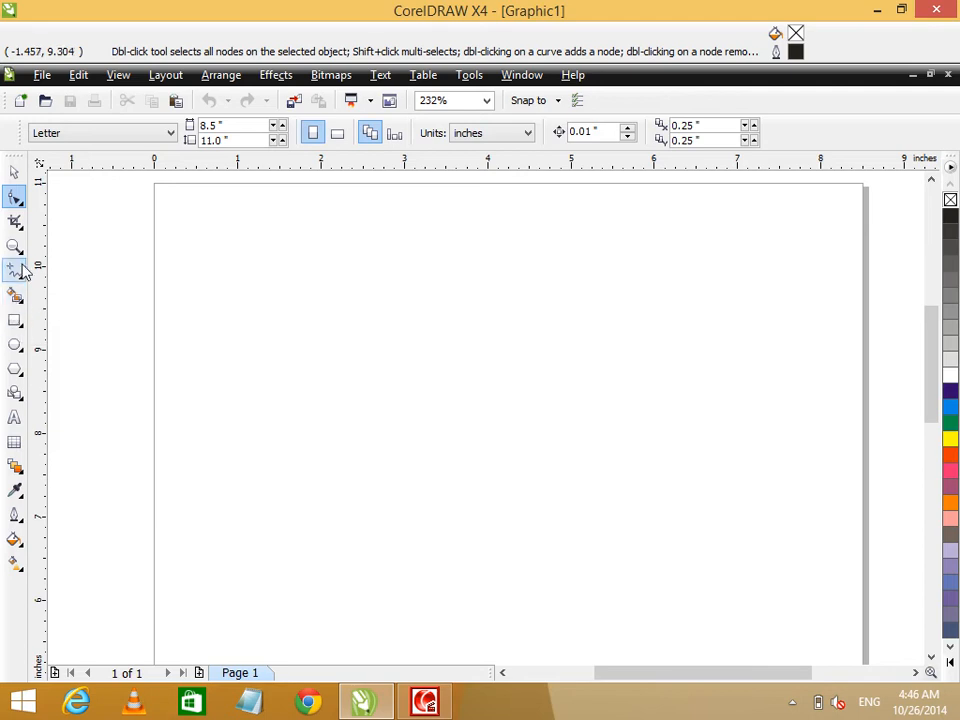
{"action": "left_click", "coordinate": [20, 174]}
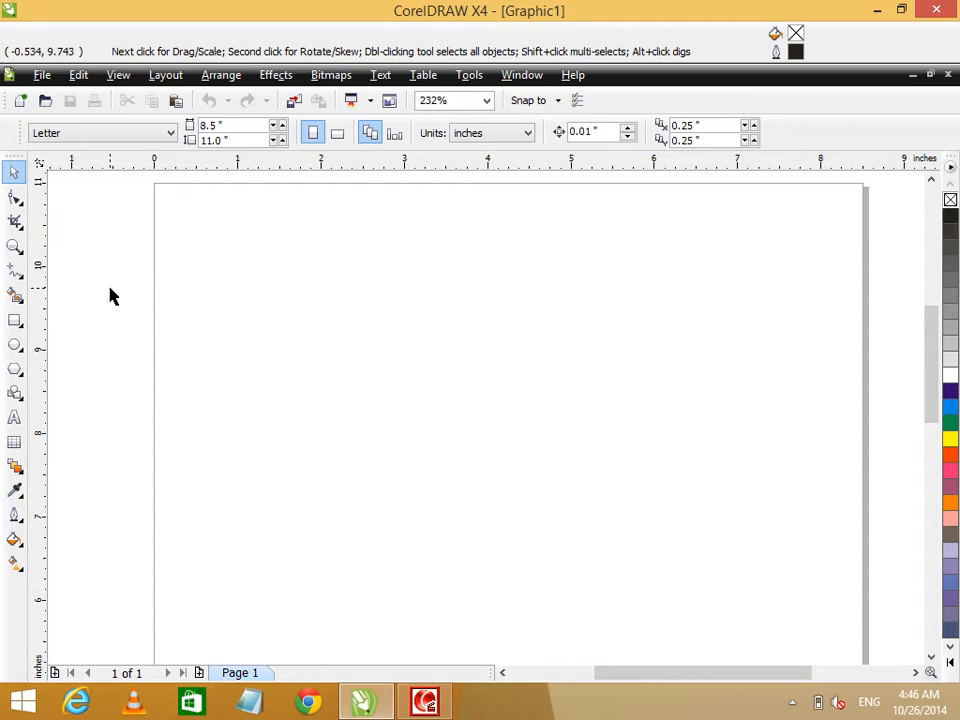
Step: Draw a rectangle about 2.42 by 0.75 inches on the page, with an ellipse and a 30-sided polygon of similar size stacked beneath it
{"action": "left_click", "coordinate": [15, 320]}
{"action": "left_click_drag", "start_coordinate": [251, 258], "coordinate": [454, 321]}
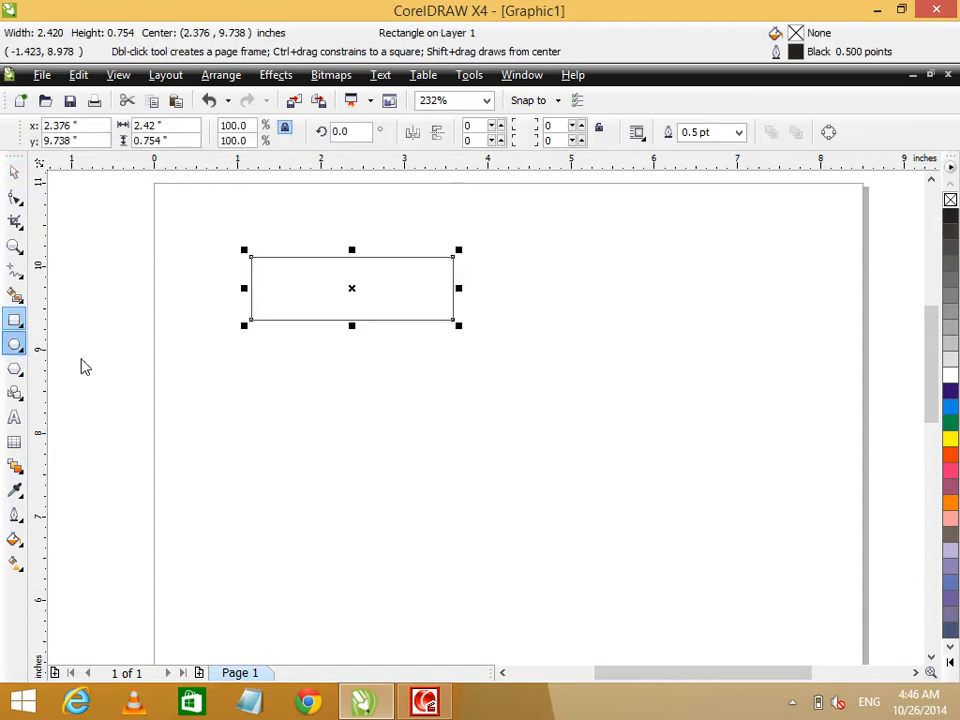
{"action": "left_click", "coordinate": [15, 344]}
{"action": "left_click_drag", "start_coordinate": [219, 349], "coordinate": [418, 409]}
{"action": "left_click", "coordinate": [16, 368]}
{"action": "left_click_drag", "start_coordinate": [231, 442], "coordinate": [458, 500]}
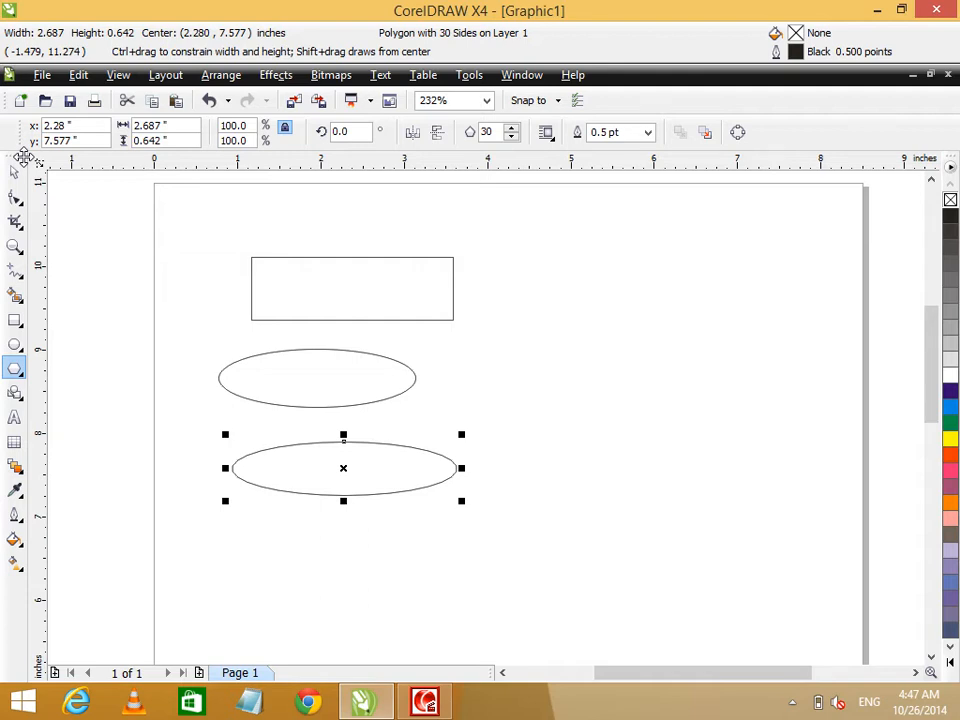
Step: Delete the ellipse and the polygon below the rectangle
{"action": "left_click", "coordinate": [276, 385]}
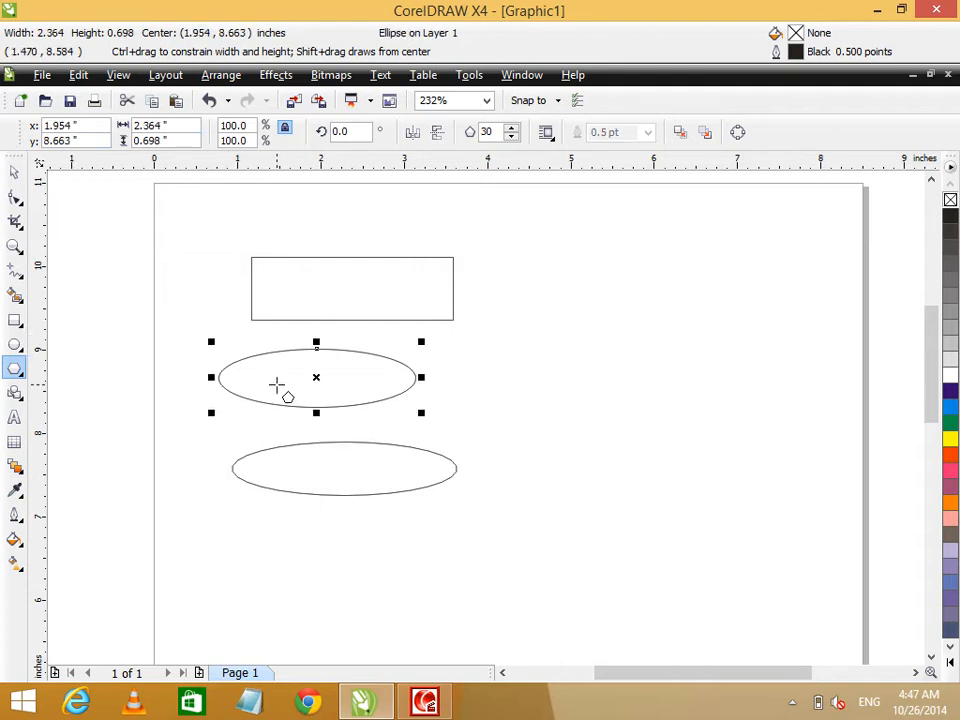
{"action": "left_click", "coordinate": [330, 484], "text": "shift"}
{"action": "key", "text": "Delete"}
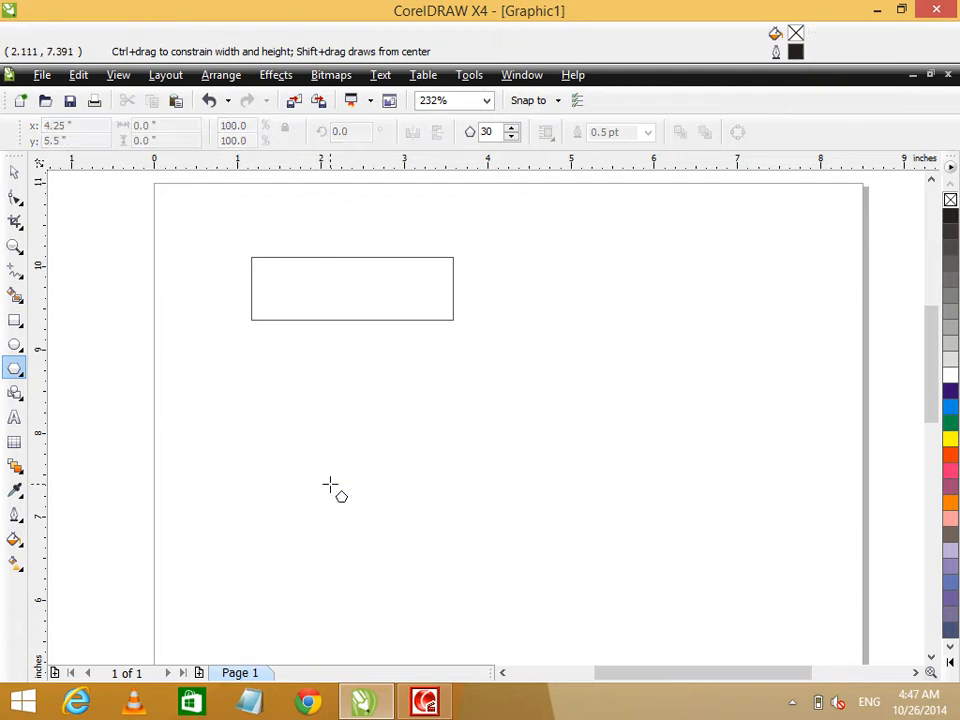
Step: Scale the remaining rectangle up proportionally to about 6.43 by 2 inches from its lower-right corner
{"action": "left_click", "coordinate": [335, 257]}
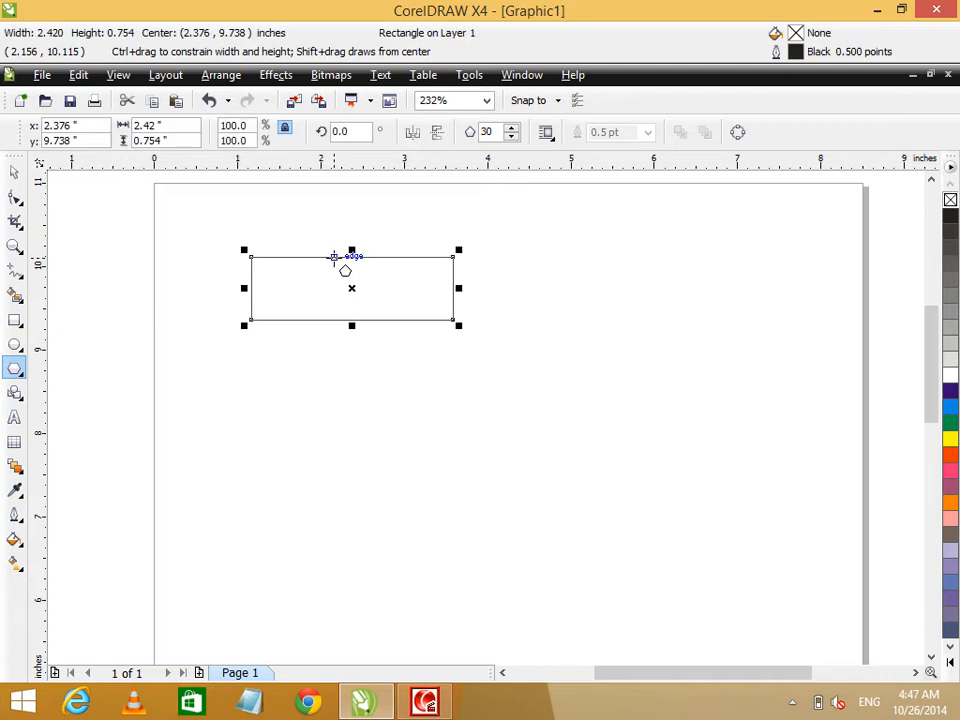
{"action": "left_click", "coordinate": [14, 172]}
{"action": "left_click_drag", "start_coordinate": [455, 321], "coordinate": [795, 570]}
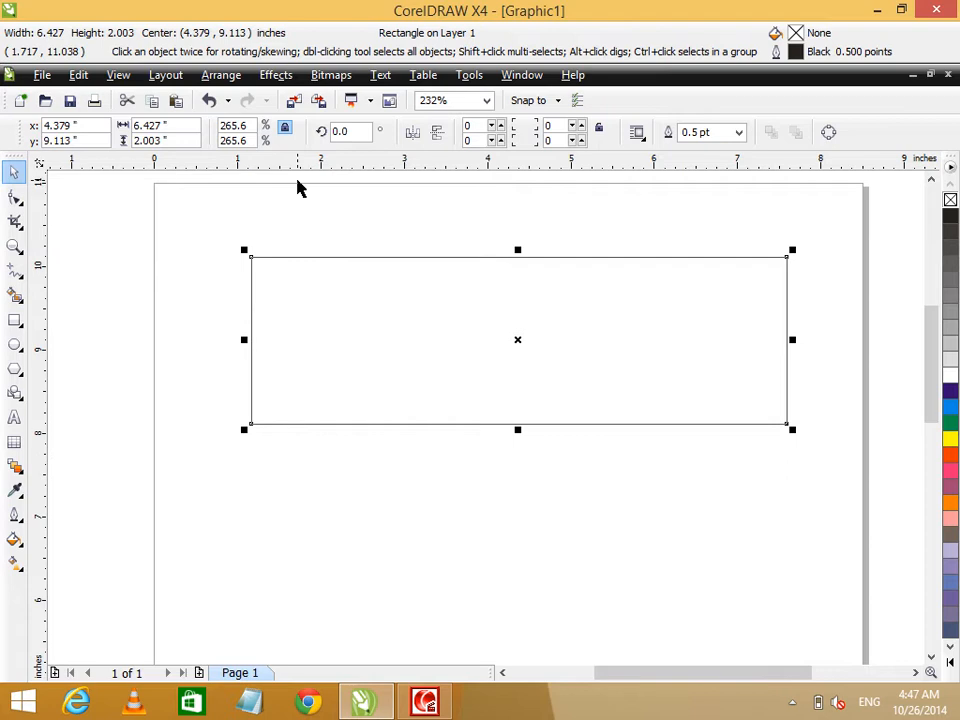
Step: Move the rectangle past the page's left edge and back onto the page, and enlarge it to about 9.16 by 2.86 inches
{"action": "key", "text": "shift+F4"}
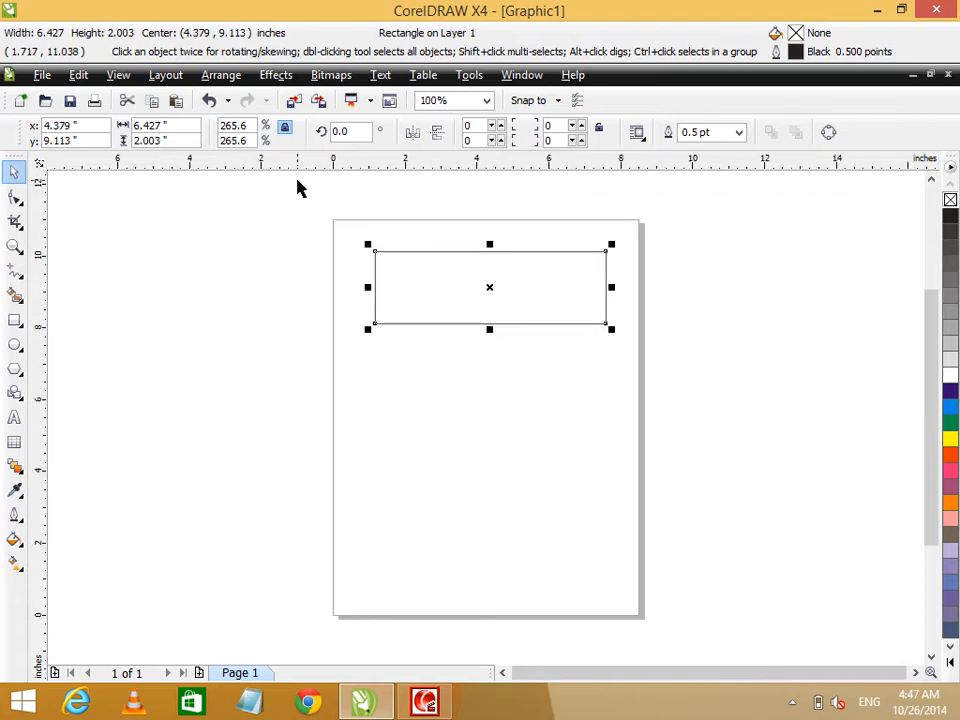
{"action": "left_click_drag", "start_coordinate": [527, 281], "coordinate": [274, 285]}
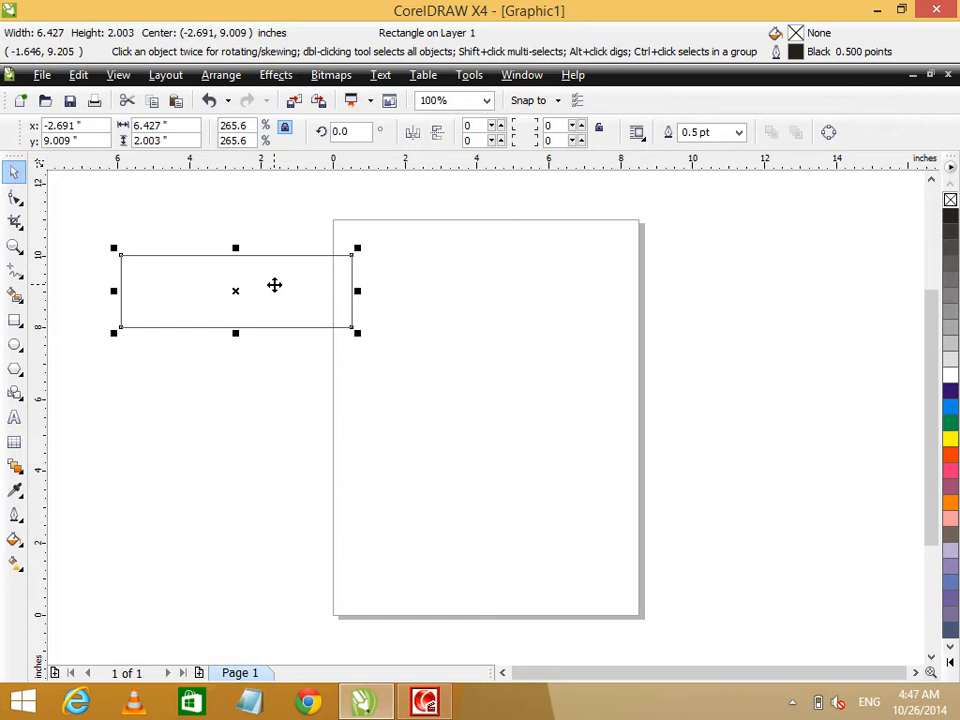
{"action": "left_click_drag", "start_coordinate": [274, 285], "coordinate": [497, 281]}
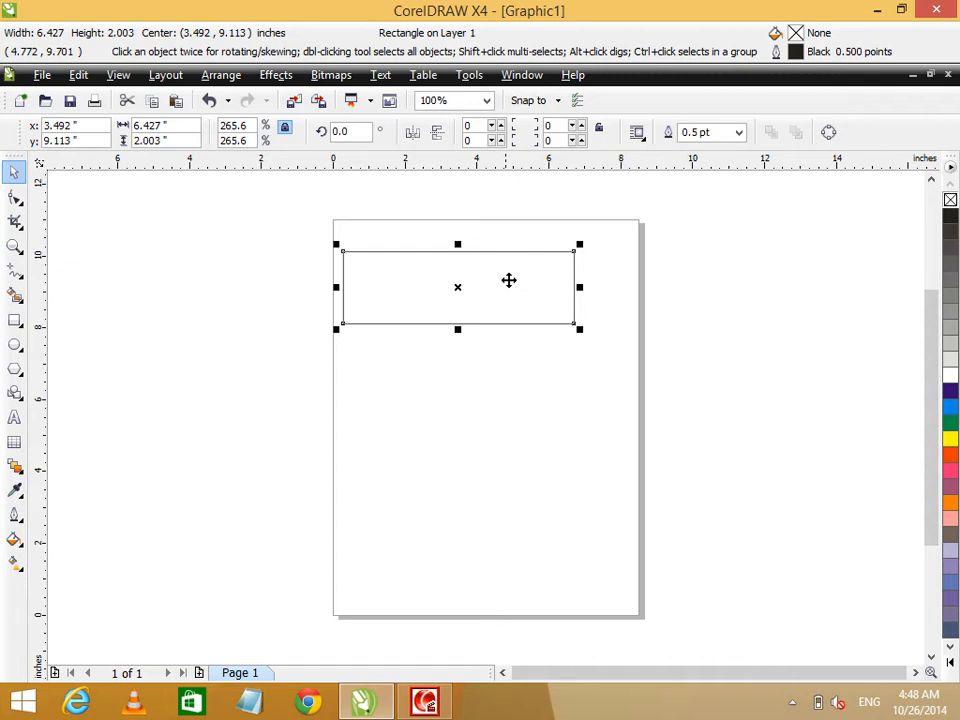
{"action": "left_click_drag", "start_coordinate": [579, 329], "coordinate": [678, 360]}
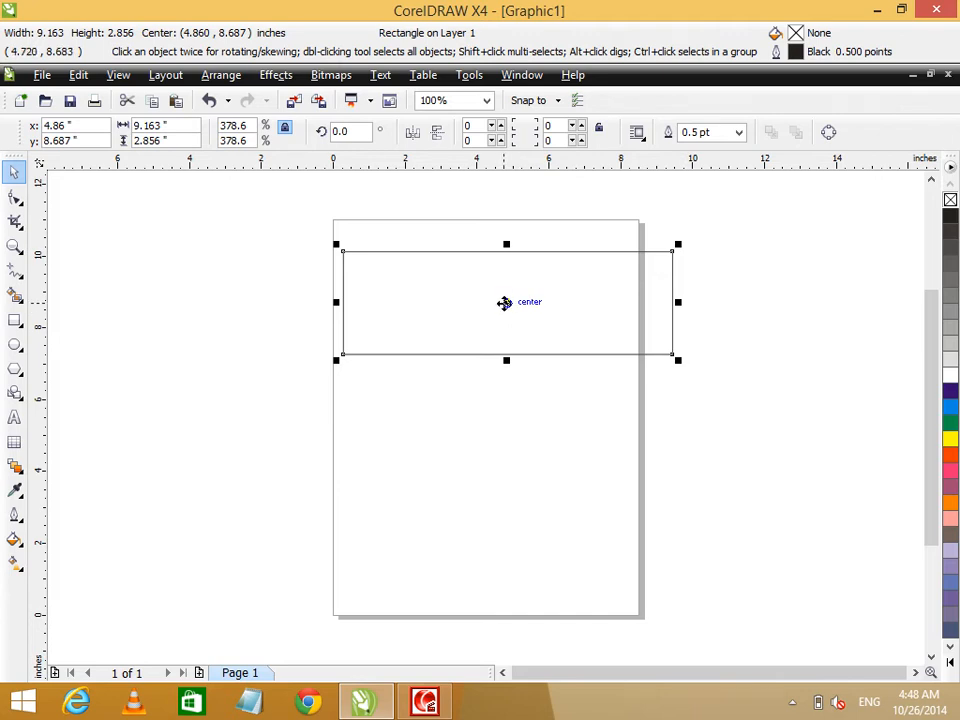
Step: Try rotating the rectangle clockwise to about 343.6 degrees and skewing its right side downward, undoing each transformation
{"action": "left_click", "coordinate": [505, 303]}
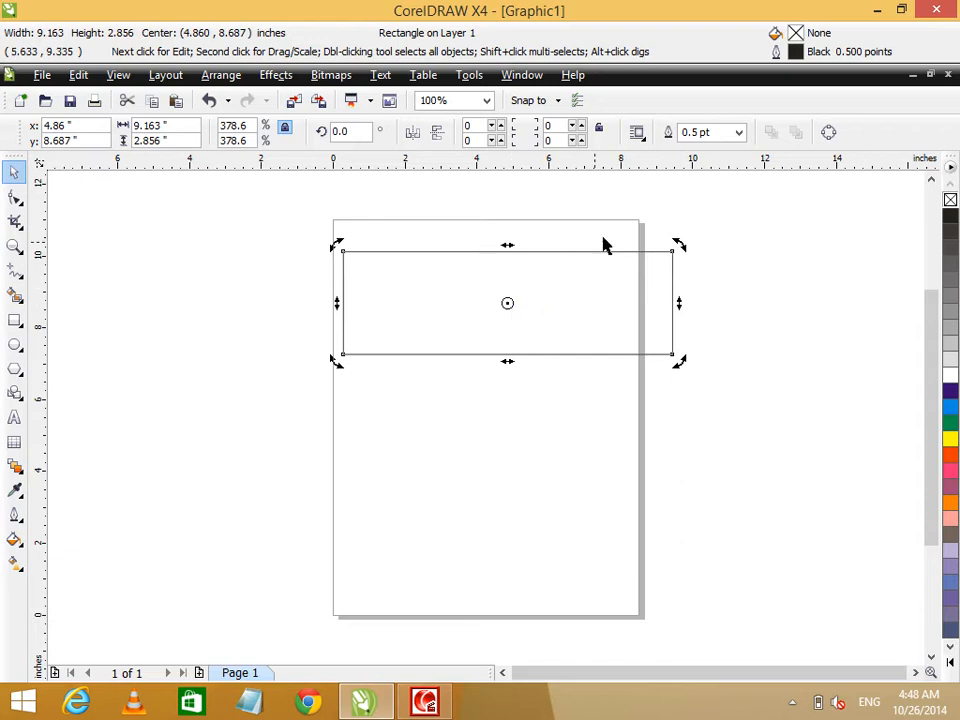
{"action": "left_click_drag", "start_coordinate": [682, 245], "coordinate": [697, 303]}
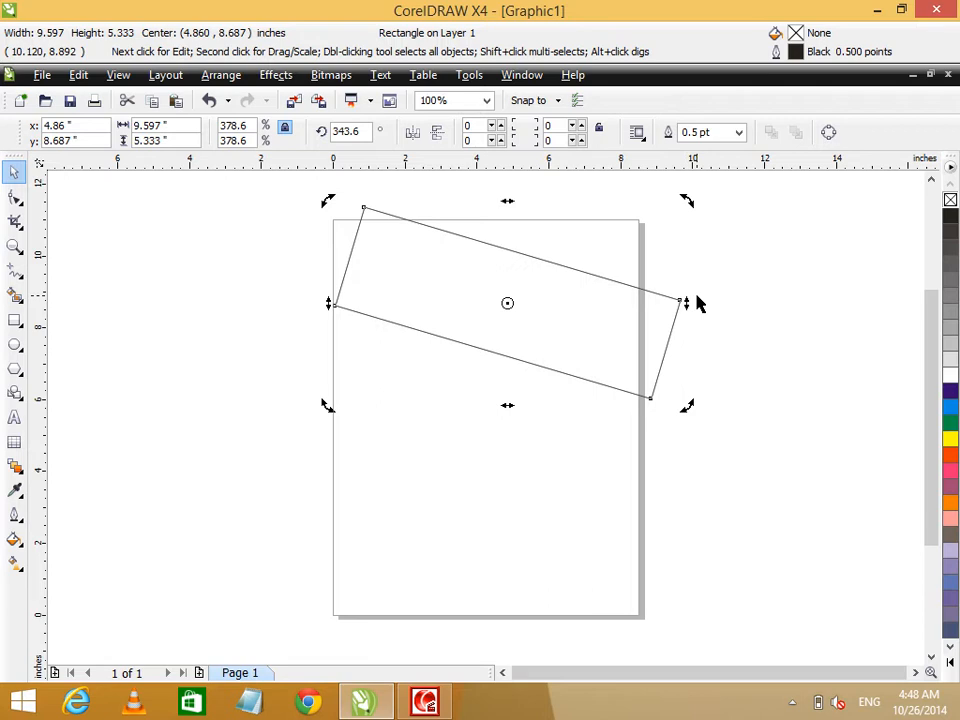
{"action": "key", "text": "ctrl+z"}
{"action": "left_click_drag", "start_coordinate": [679, 306], "coordinate": [695, 450]}
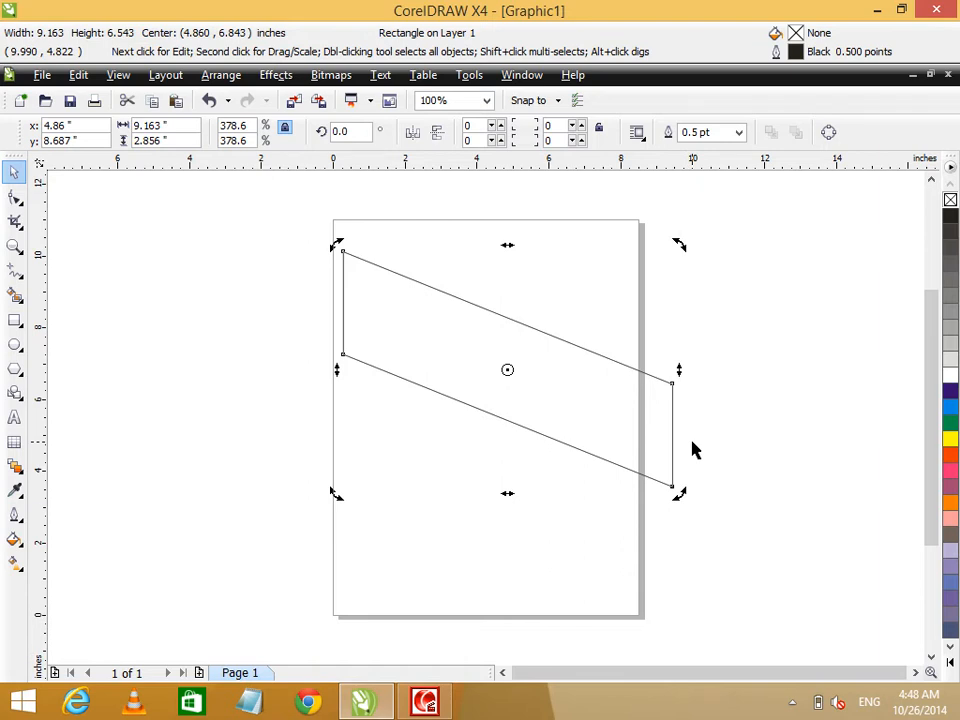
{"action": "key", "text": "ctrl+z"}
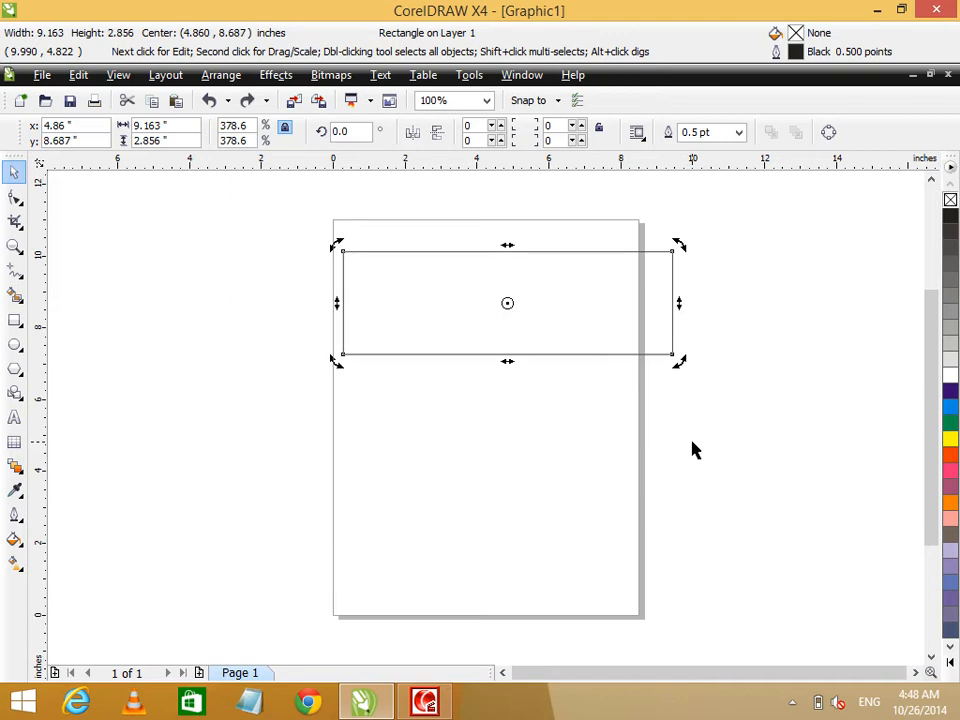
Step: Place a copy of the rectangle just below the original, and delete both rectangles from the page
{"action": "left_click", "coordinate": [506, 305]}
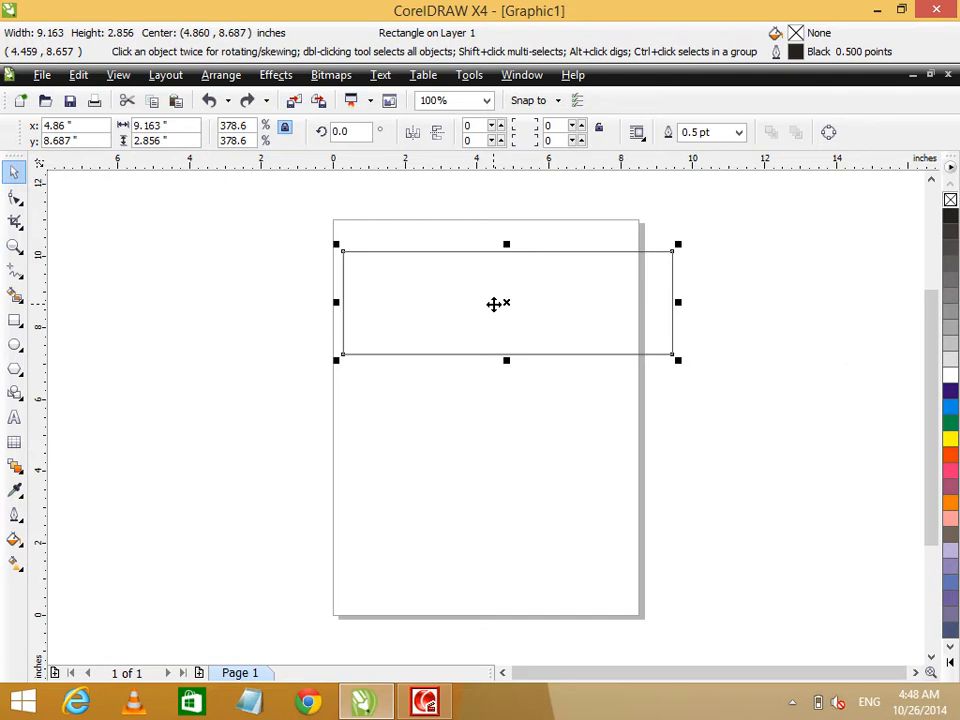
{"action": "left_click_drag", "start_coordinate": [494, 304], "coordinate": [512, 429]}
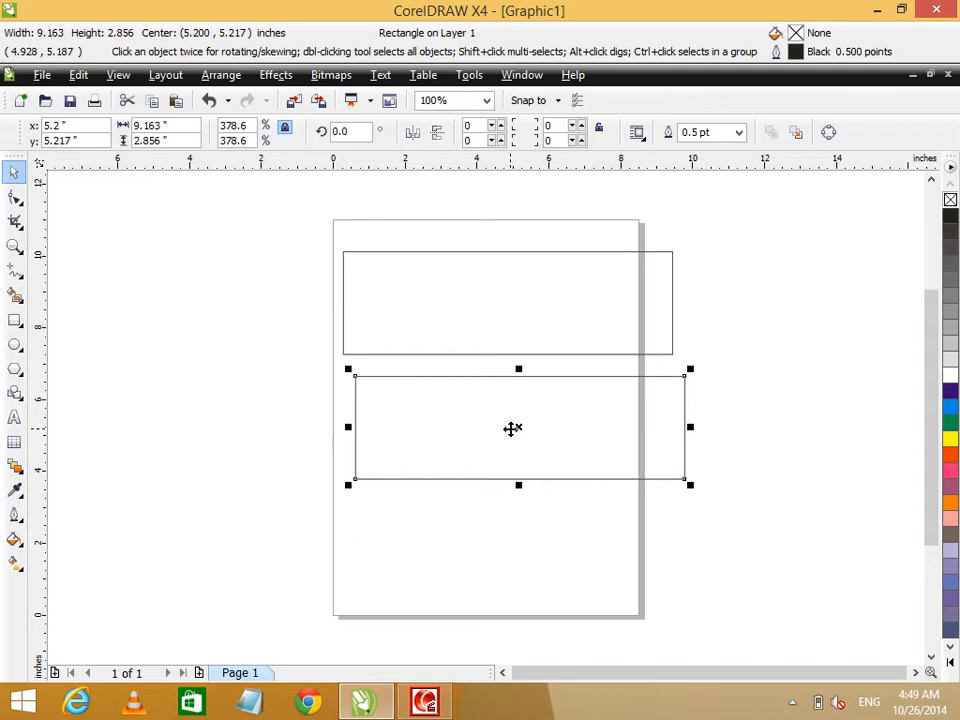
{"action": "key", "text": "ctrl+a"}
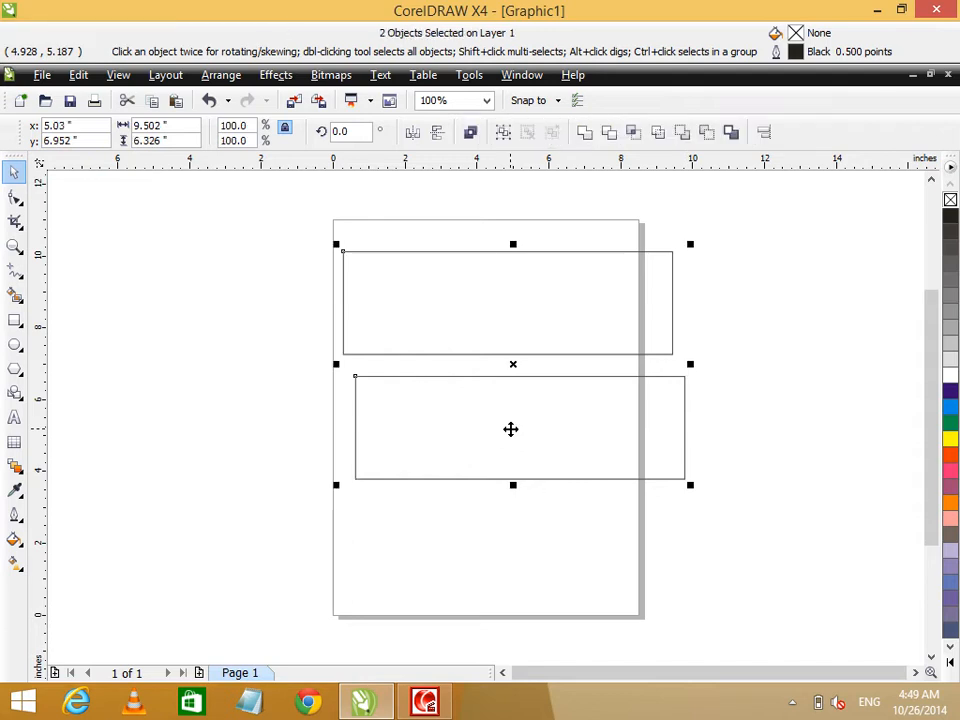
{"action": "key", "text": "Delete"}
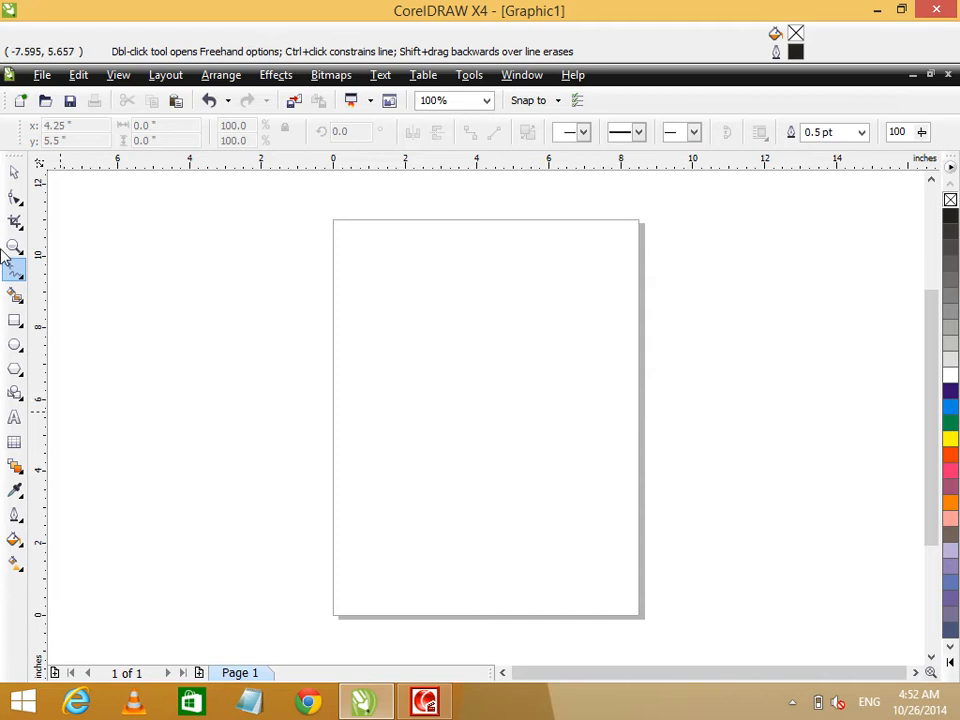
Step: Draw a rectangle about 9.24 by 4.51 inches and move it up and right until its centre is at about 6.52, 8.33 inches
{"action": "left_click", "coordinate": [15, 320]}
{"action": "left_click_drag", "start_coordinate": [321, 270], "coordinate": [654, 433]}
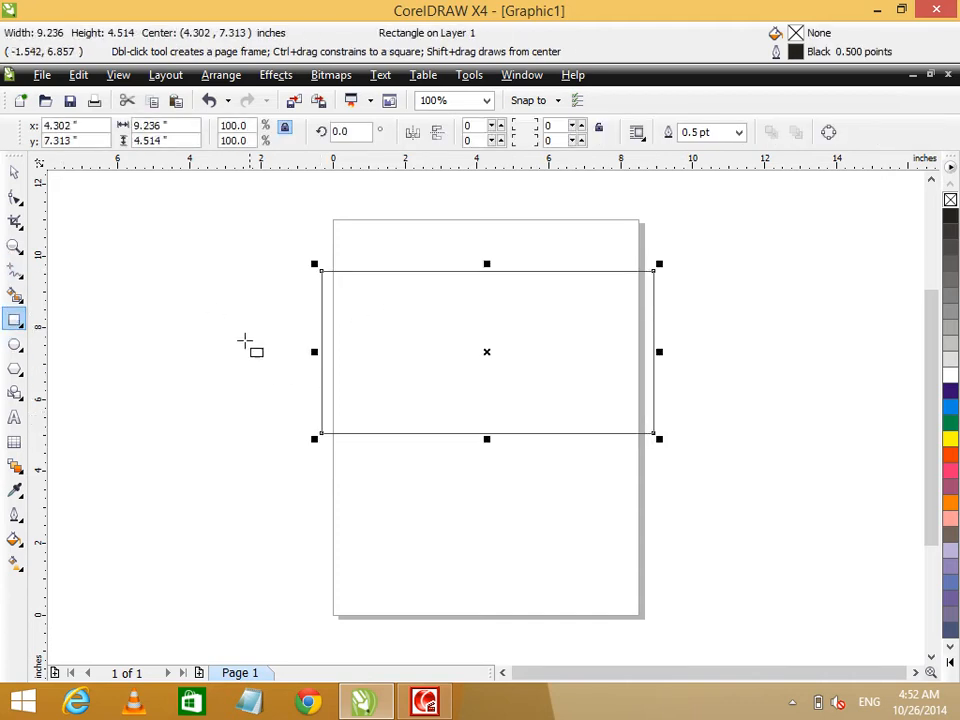
{"action": "left_click", "coordinate": [15, 175]}
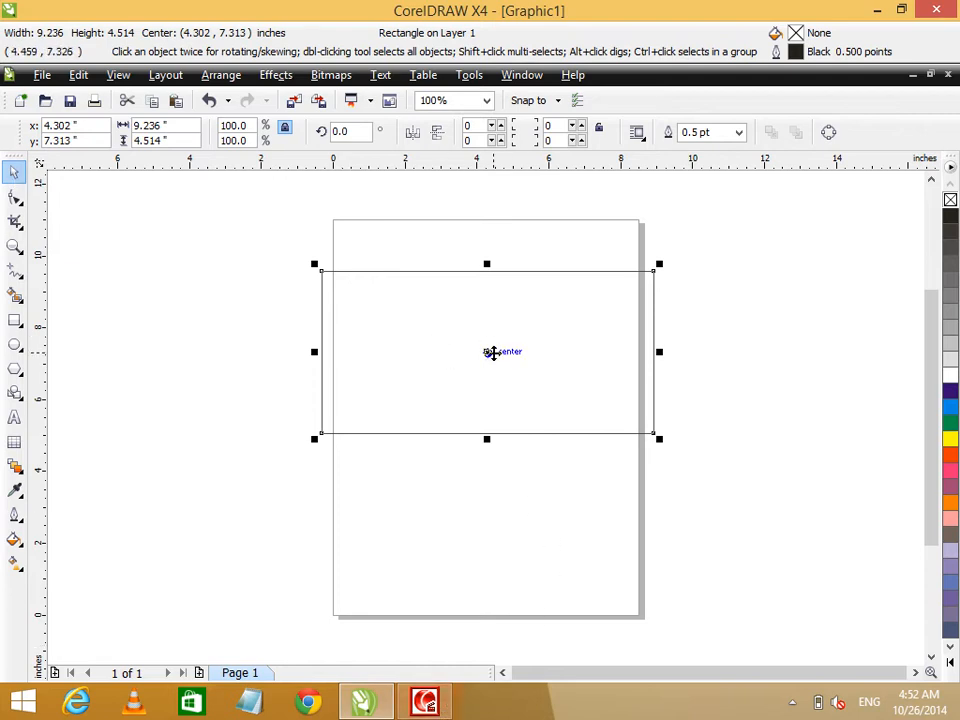
{"action": "left_click", "coordinate": [490, 352]}
{"action": "left_click", "coordinate": [490, 352]}
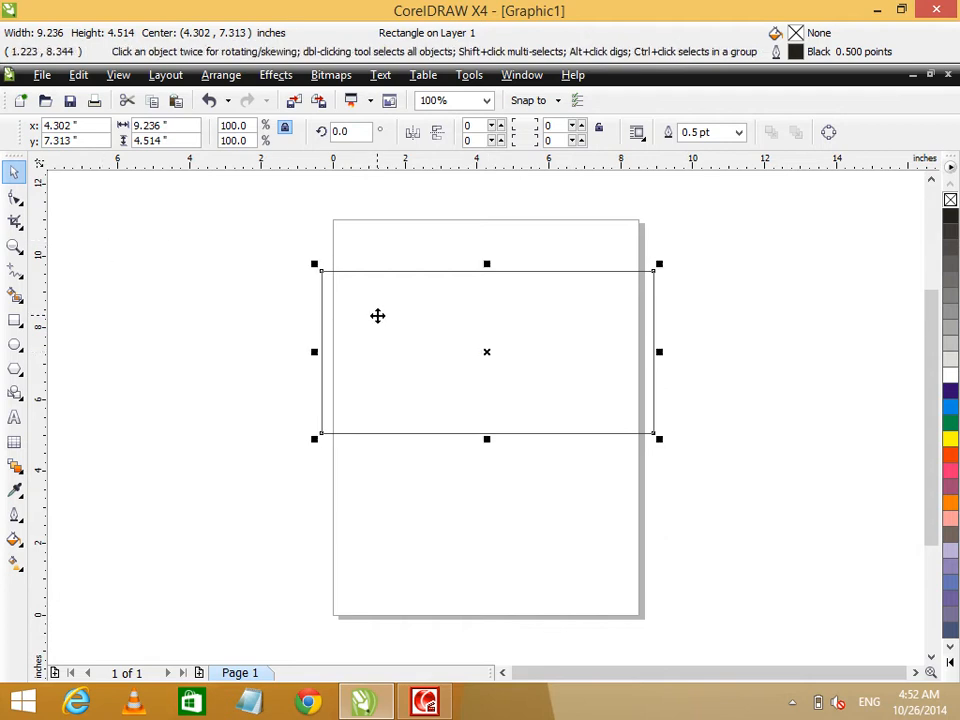
{"action": "left_click_drag", "start_coordinate": [378, 316], "coordinate": [456, 280]}
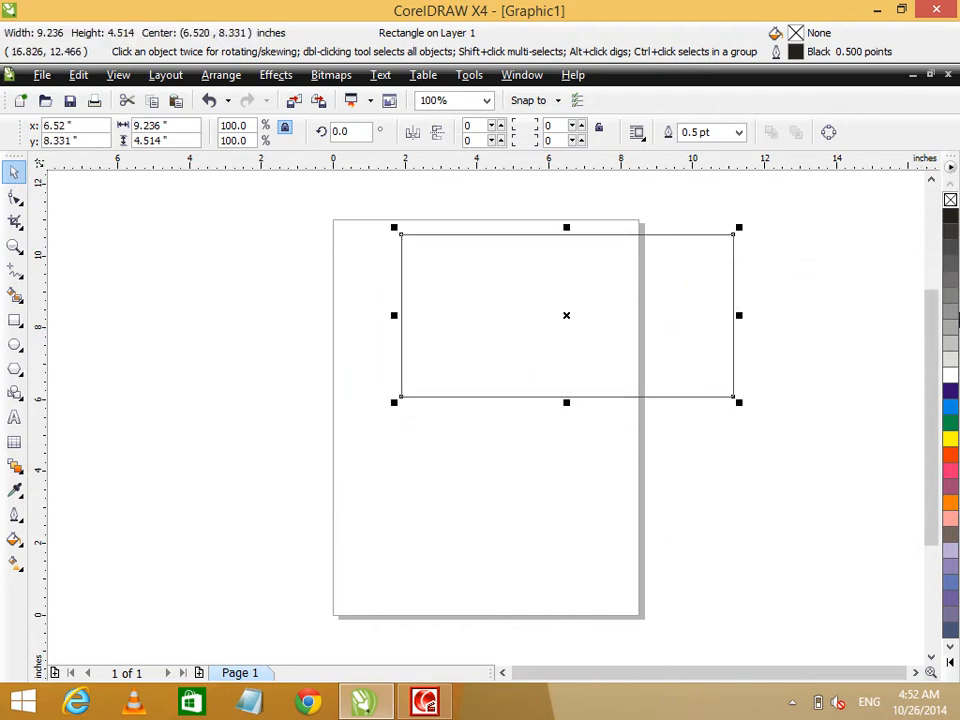
Step: Fill the rectangle with Cyan and set its outline width to 16 pt
{"action": "left_click", "coordinate": [952, 412]}
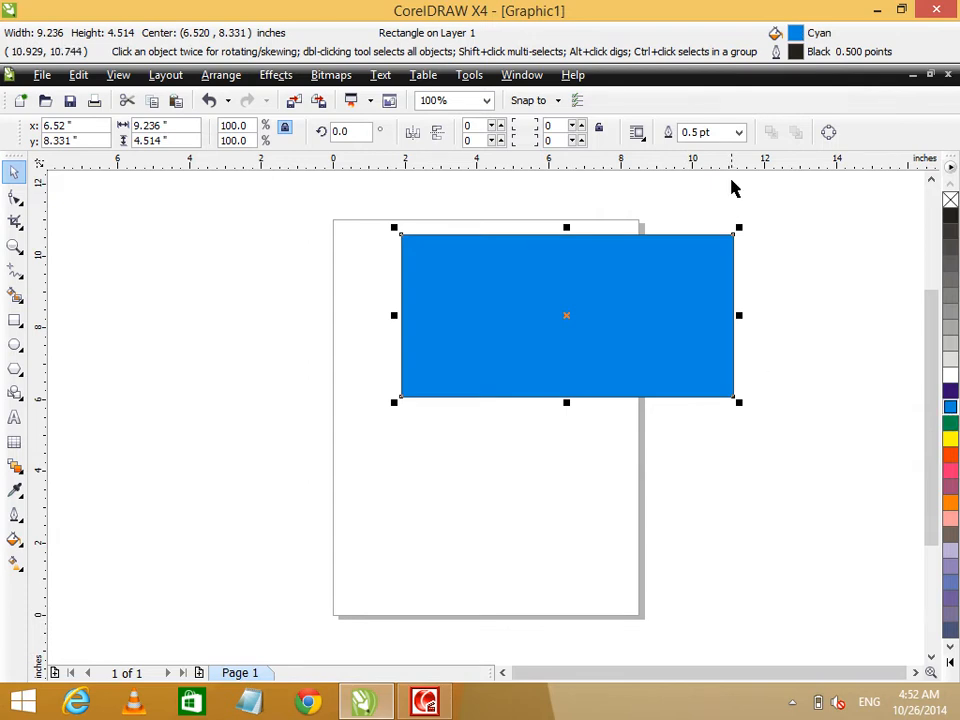
{"action": "left_click", "coordinate": [739, 133]}
{"action": "left_click", "coordinate": [736, 297]}
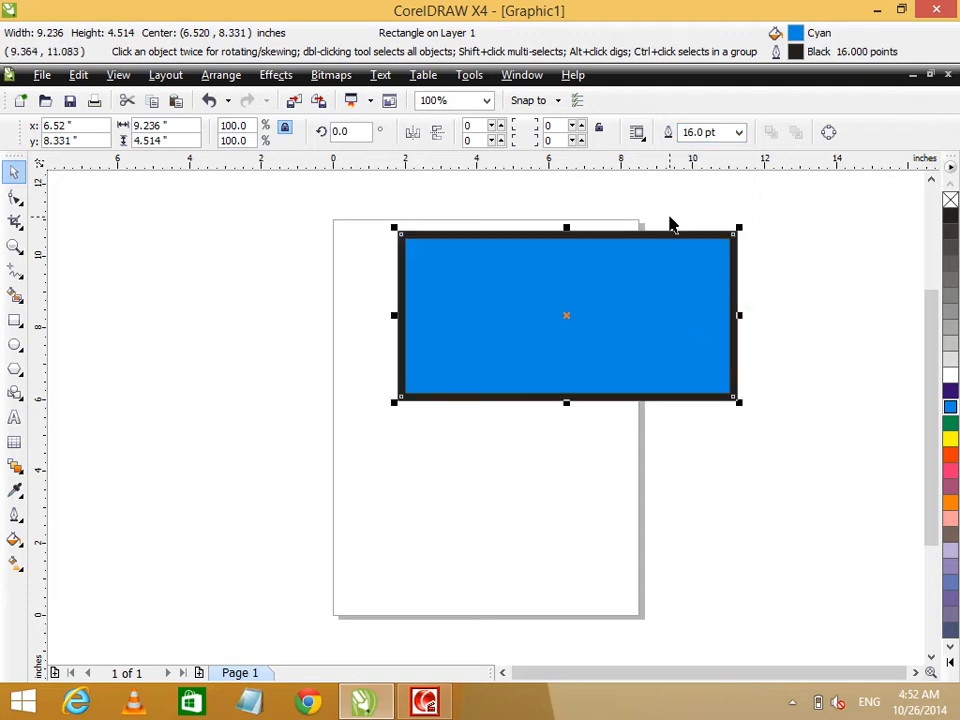
Step: Recolour the rectangle's outline to 90% Black, to Green, and finally to Yellow
{"action": "key", "text": "shift+F2"}
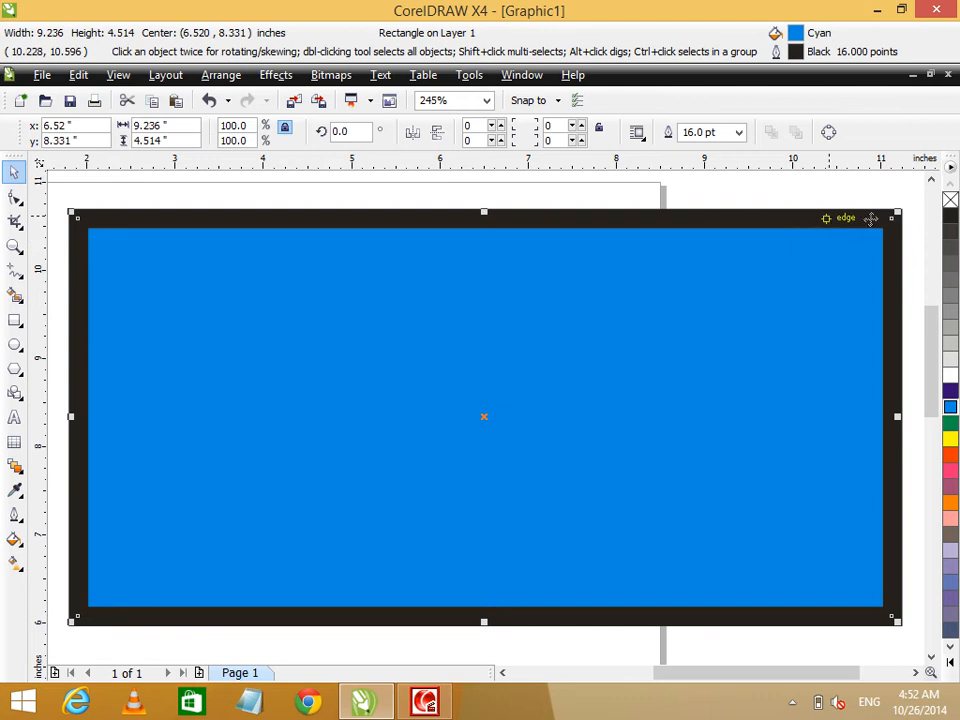
{"action": "right_click", "coordinate": [950, 246]}
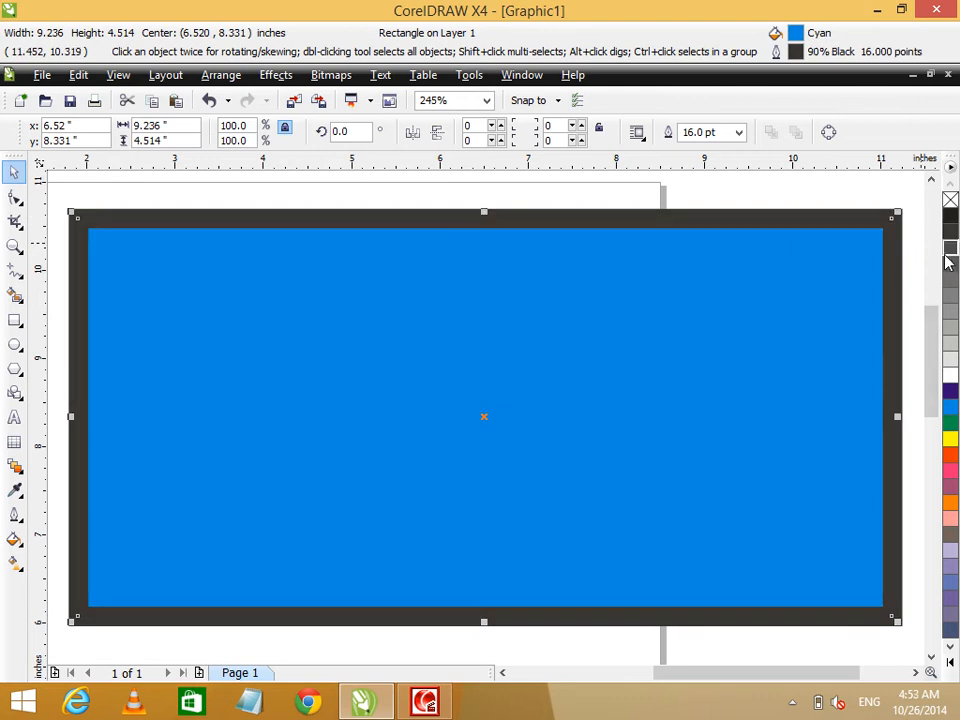
{"action": "right_click", "coordinate": [950, 423]}
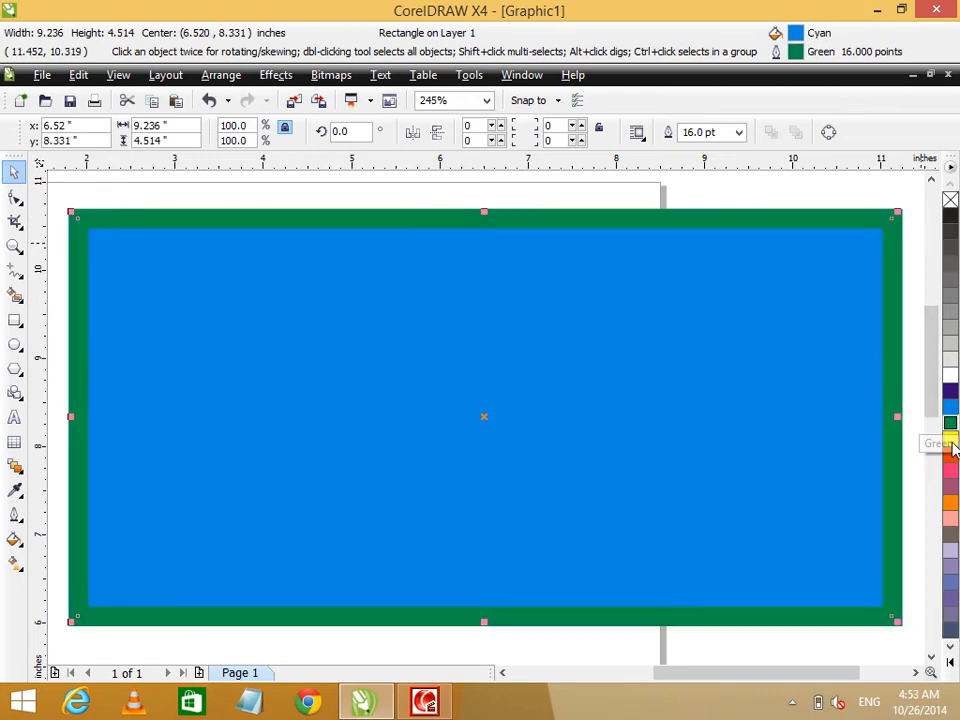
{"action": "right_click", "coordinate": [951, 441]}
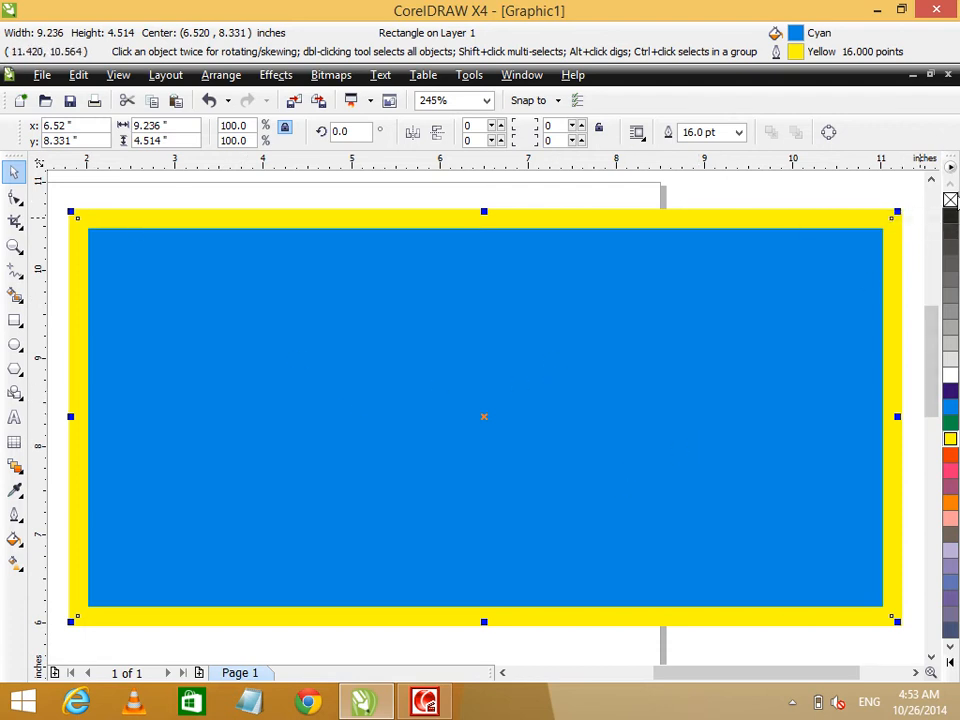
Step: Remove the rectangle's fill and give it an Orange fill
{"action": "left_click", "coordinate": [951, 200]}
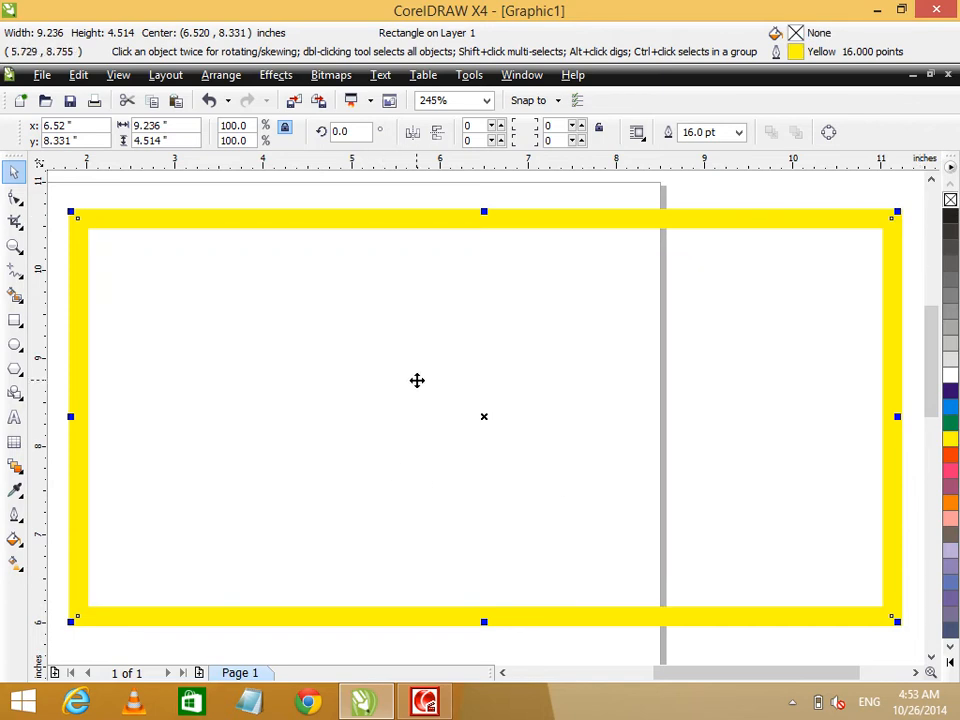
{"action": "key", "text": "shift+F4"}
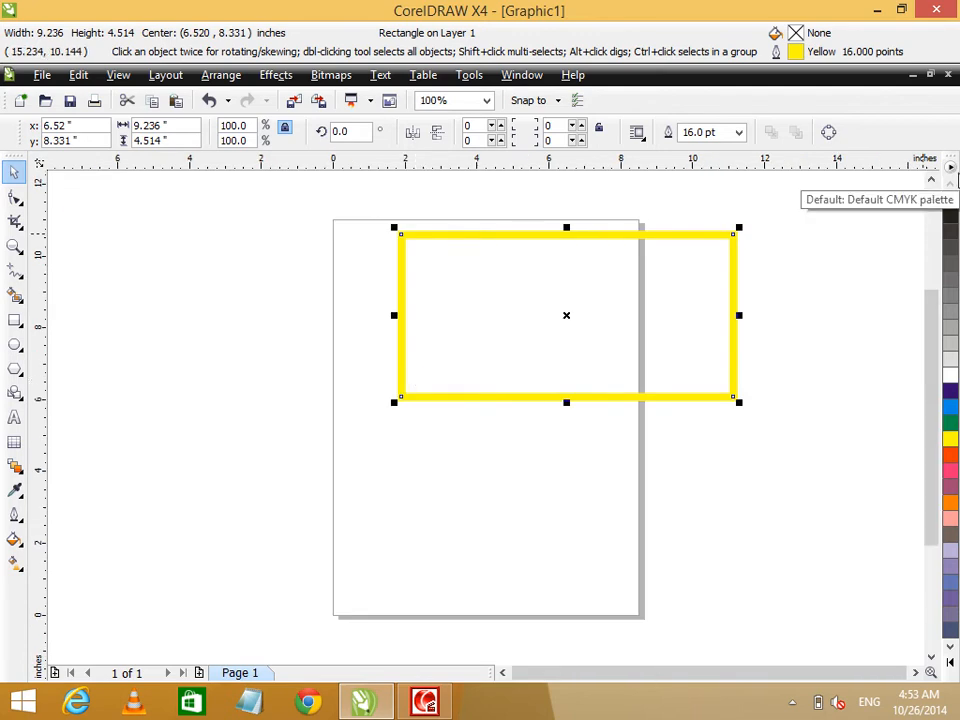
{"action": "left_click", "coordinate": [947, 506]}
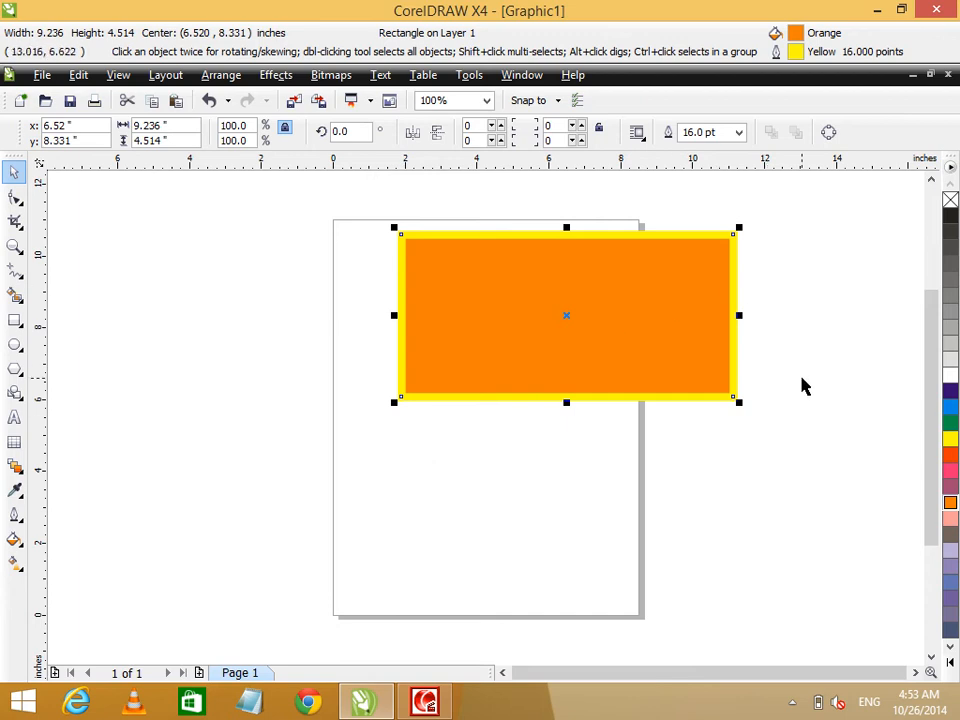
Step: Remove the orange rectangle's outline and give it a Green outline 16 pt wide
{"action": "right_click", "coordinate": [951, 201]}
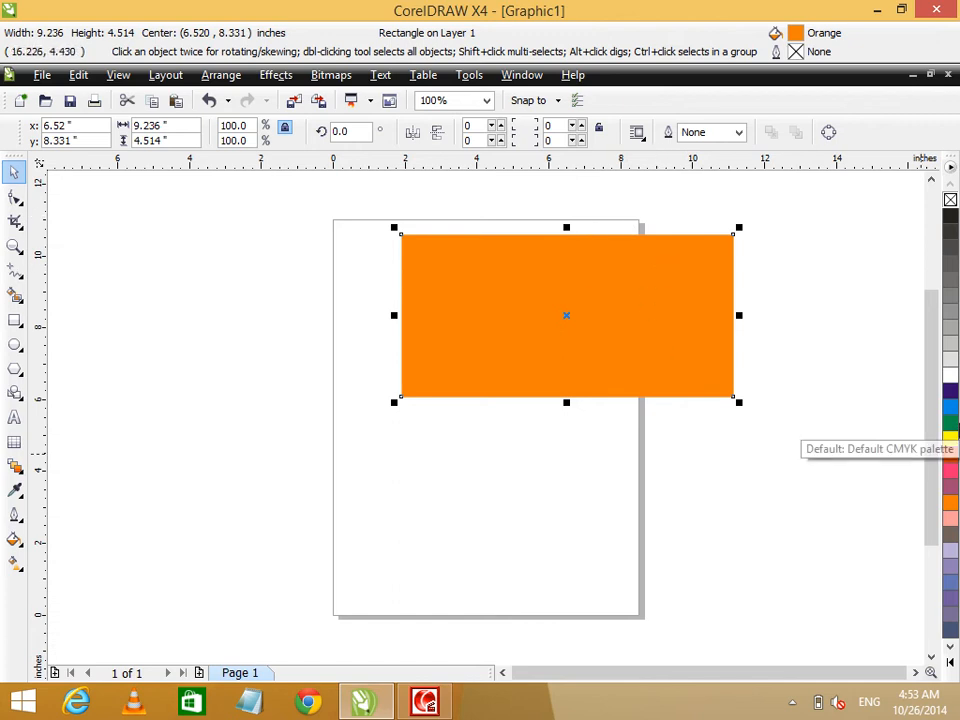
{"action": "right_click", "coordinate": [953, 424]}
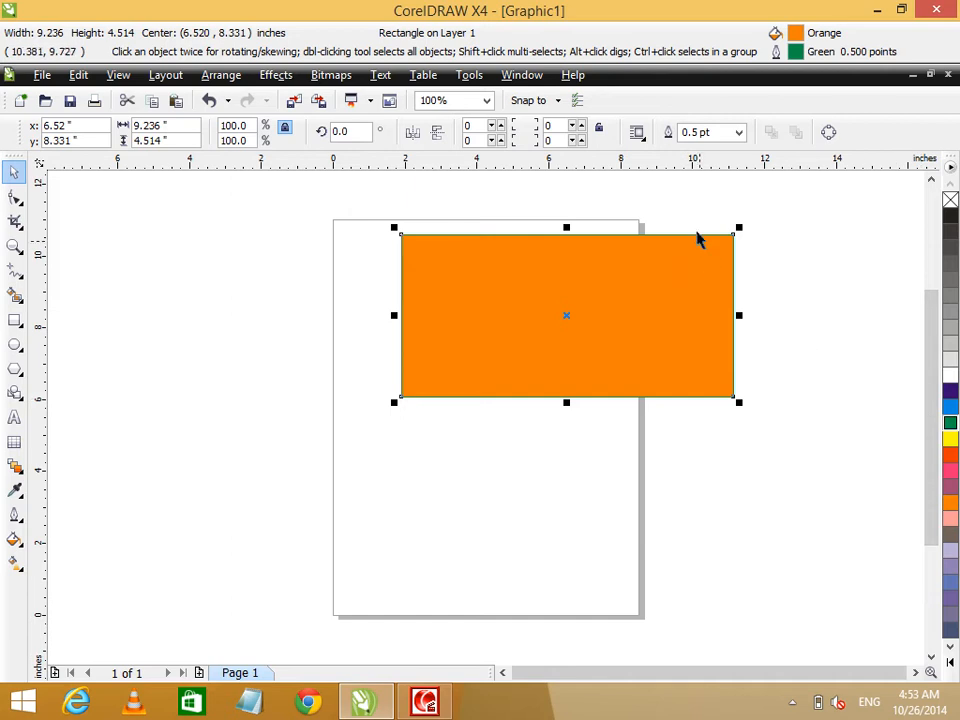
{"action": "left_click", "coordinate": [739, 132]}
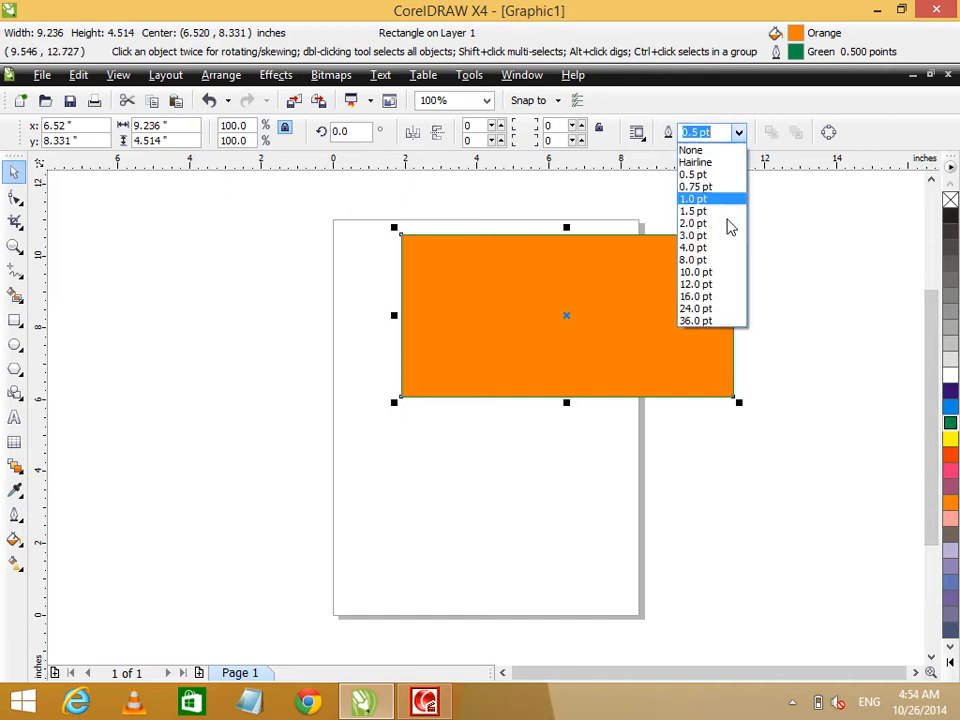
{"action": "left_click", "coordinate": [724, 300]}
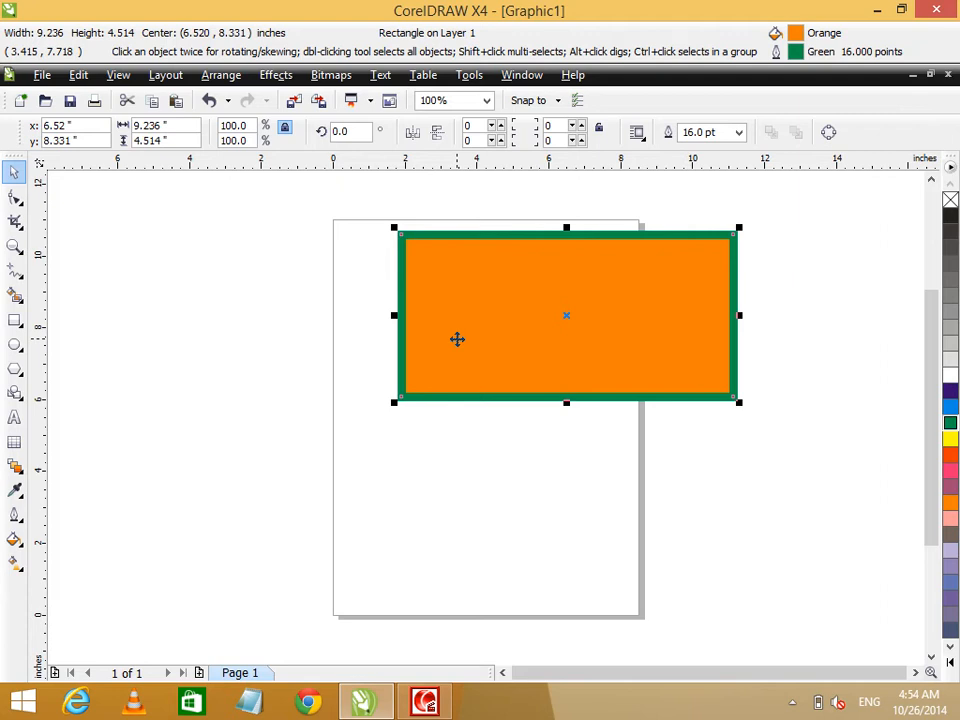
Step: Delete the orange rectangle from the page
{"action": "key", "text": "Delete"}
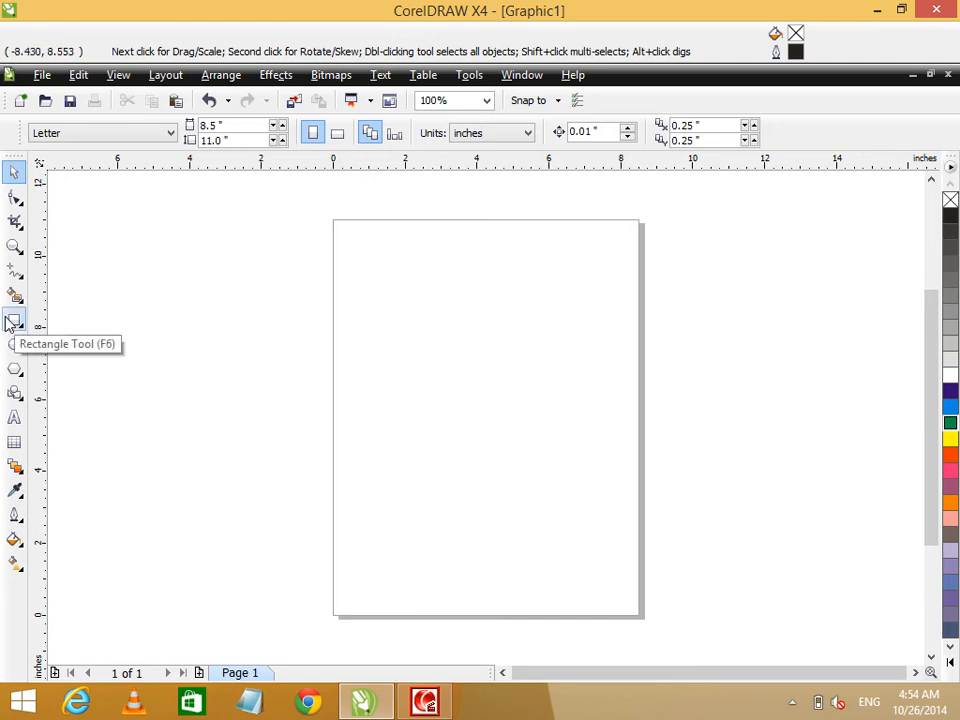
{"action": "left_click", "coordinate": [12, 321]}
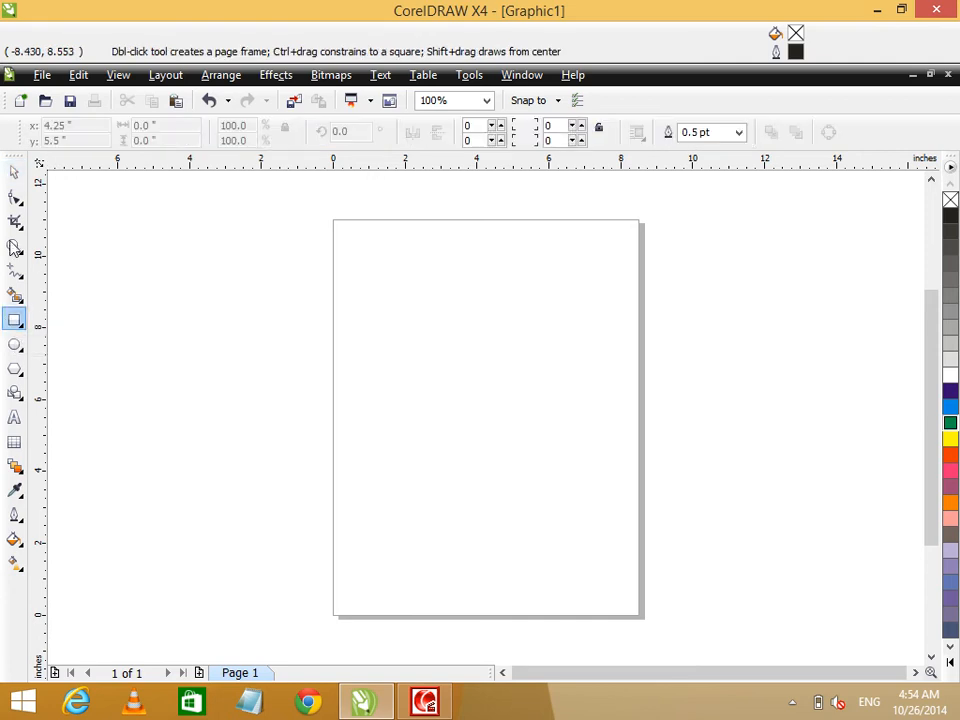
{"action": "left_click", "coordinate": [15, 175]}
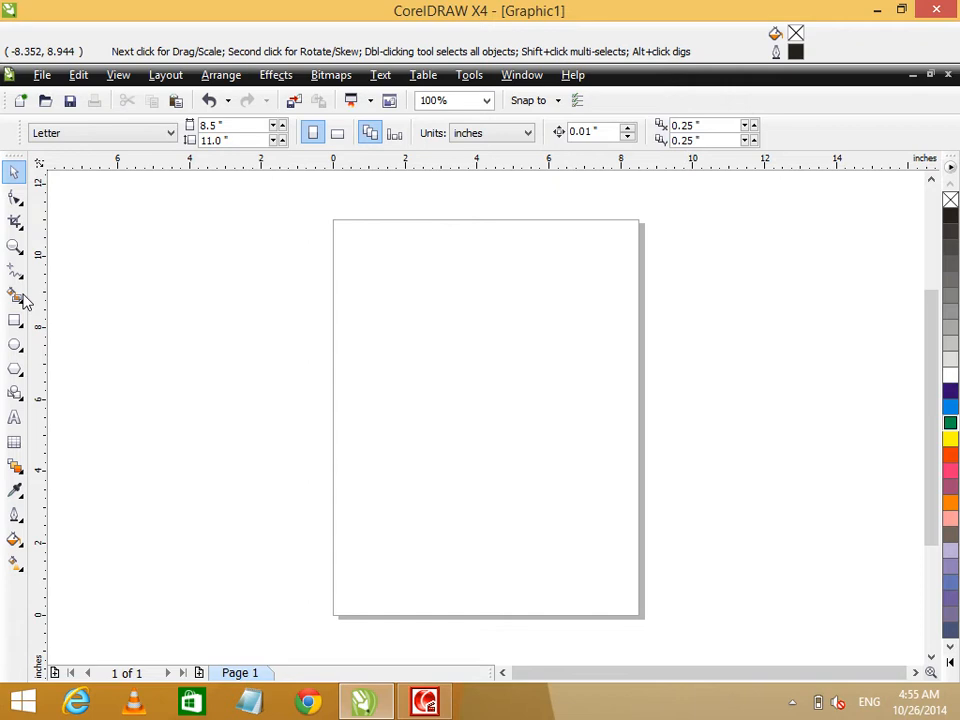
Step: Draw a rectangle about 6.89 by 8.74 inches inside the page and fill it with Cyan
{"action": "key", "text": "F6"}
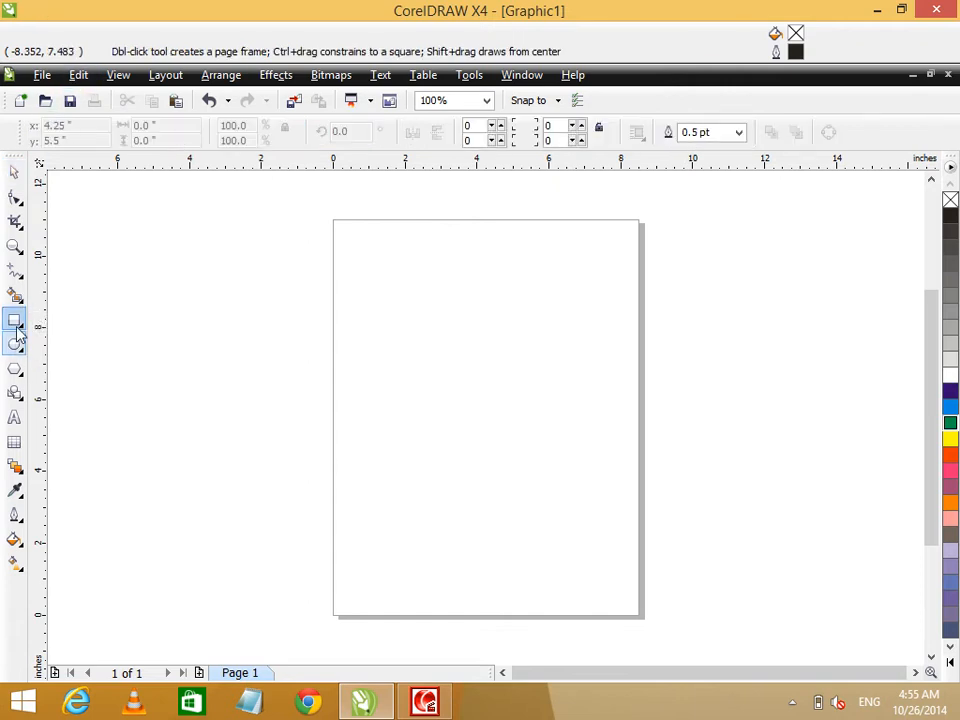
{"action": "right_click", "coordinate": [17, 324]}
{"action": "left_click", "coordinate": [17, 322]}
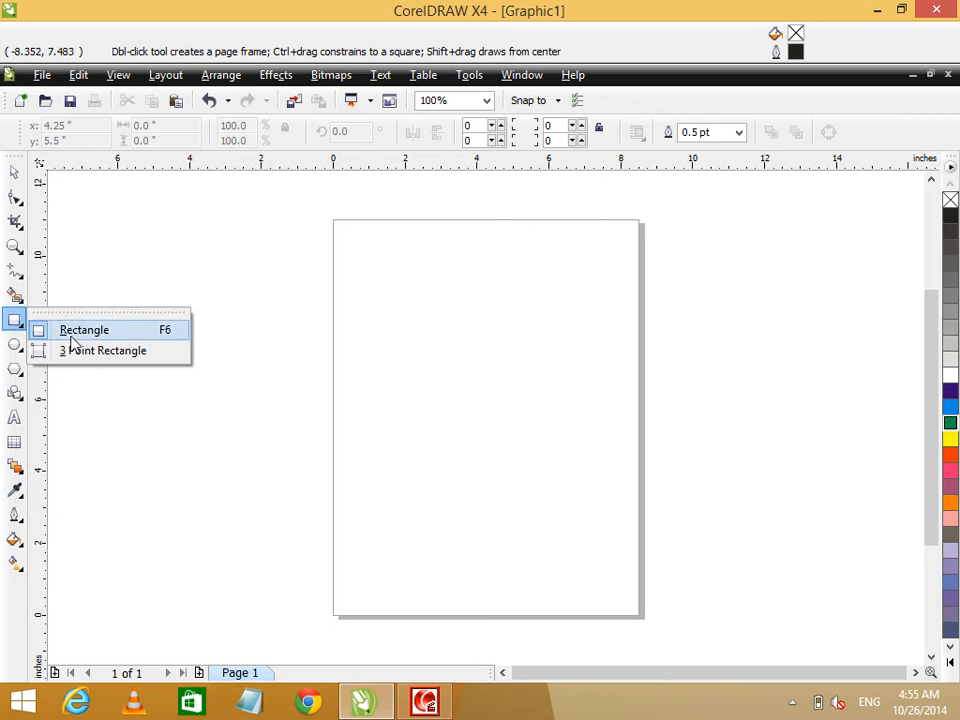
{"action": "left_click", "coordinate": [72, 336]}
{"action": "left_click_drag", "start_coordinate": [363, 253], "coordinate": [611, 566]}
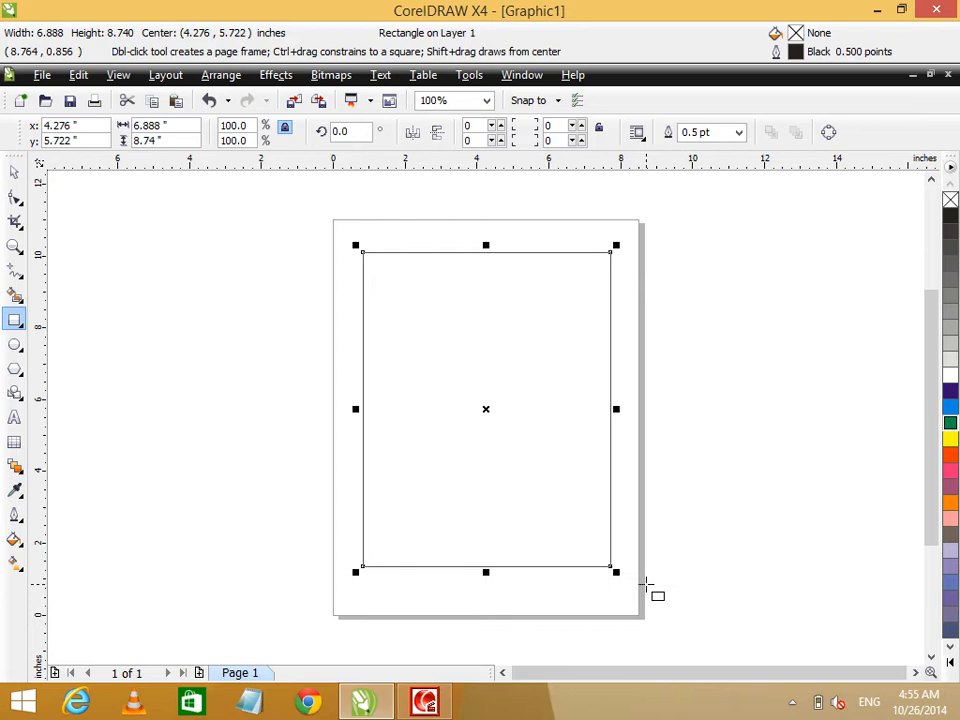
{"action": "left_click", "coordinate": [950, 407]}
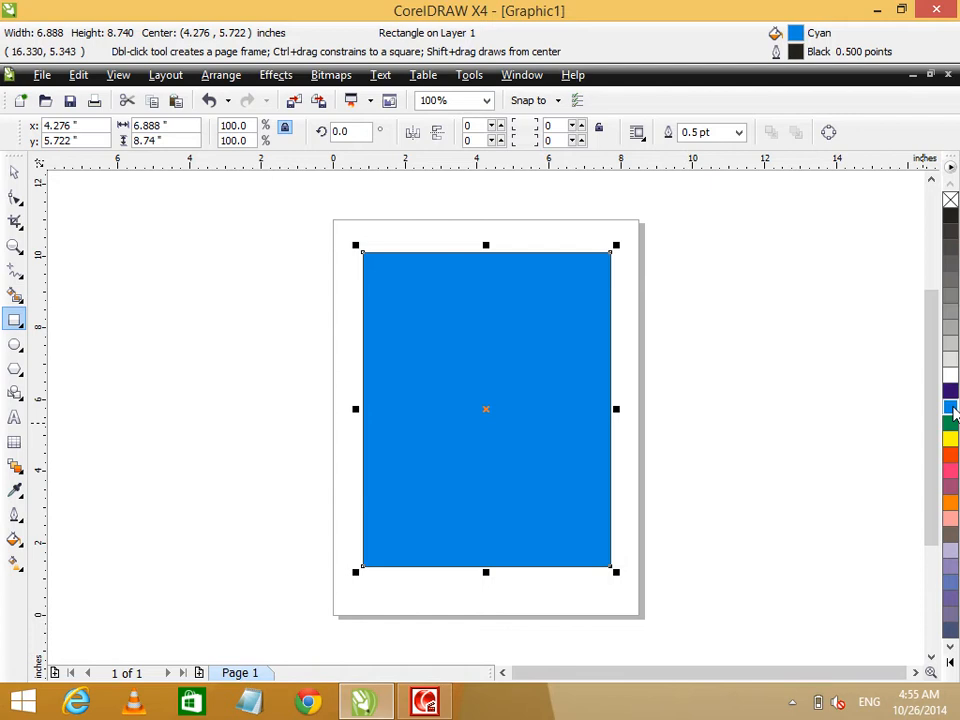
Step: Delete the Cyan rectangle and create a page frame rectangle matching the page size
{"action": "key", "text": "Delete"}
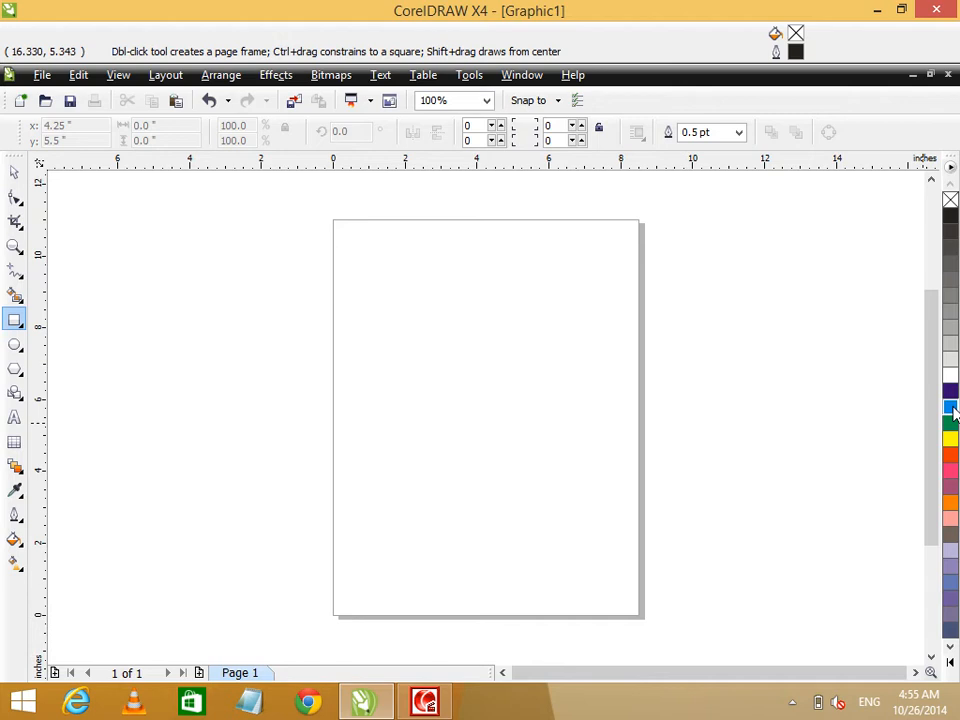
{"action": "double_click", "coordinate": [13, 322]}
{"action": "left_click", "coordinate": [14, 172]}
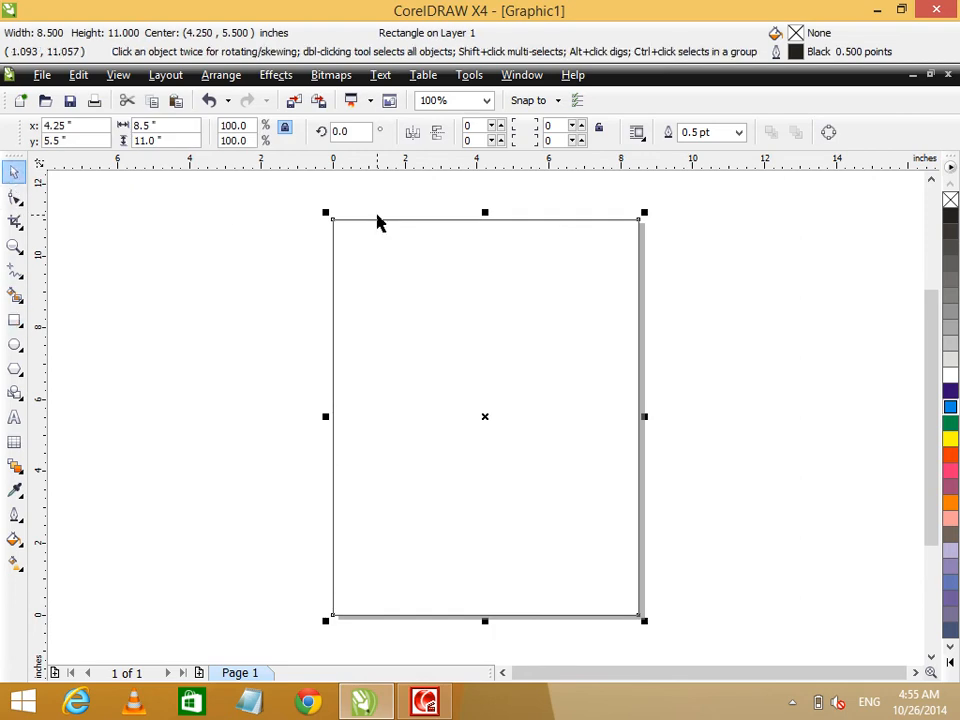
Step: Move the page frame rectangle right to a centre at about 9.86, 5.21 inches and delete it
{"action": "left_click_drag", "start_coordinate": [446, 285], "coordinate": [648, 297]}
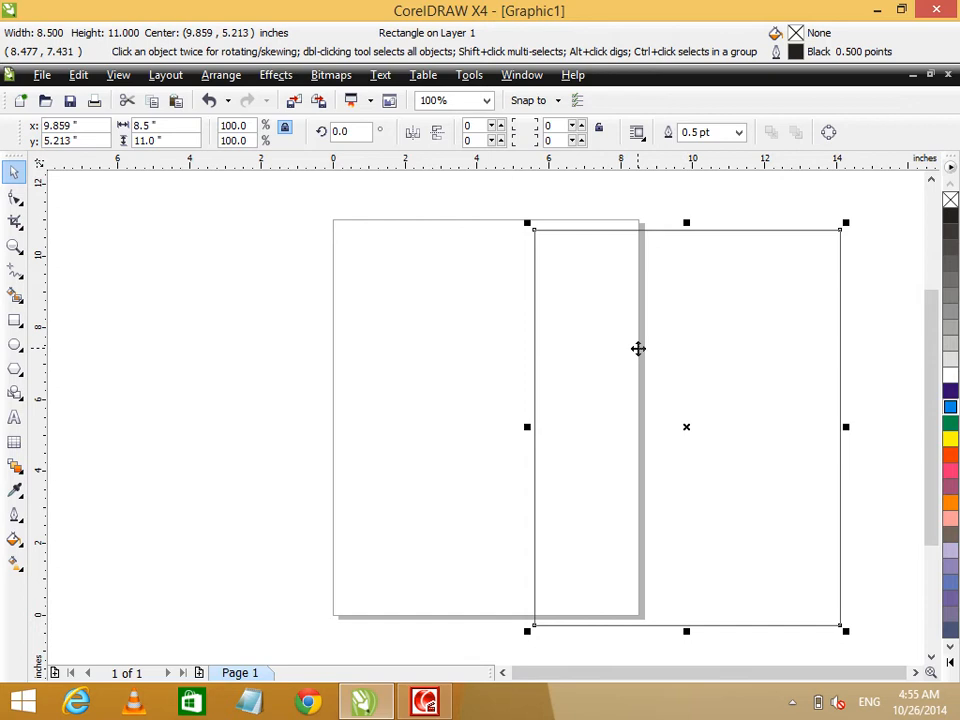
{"action": "key", "text": "Delete"}
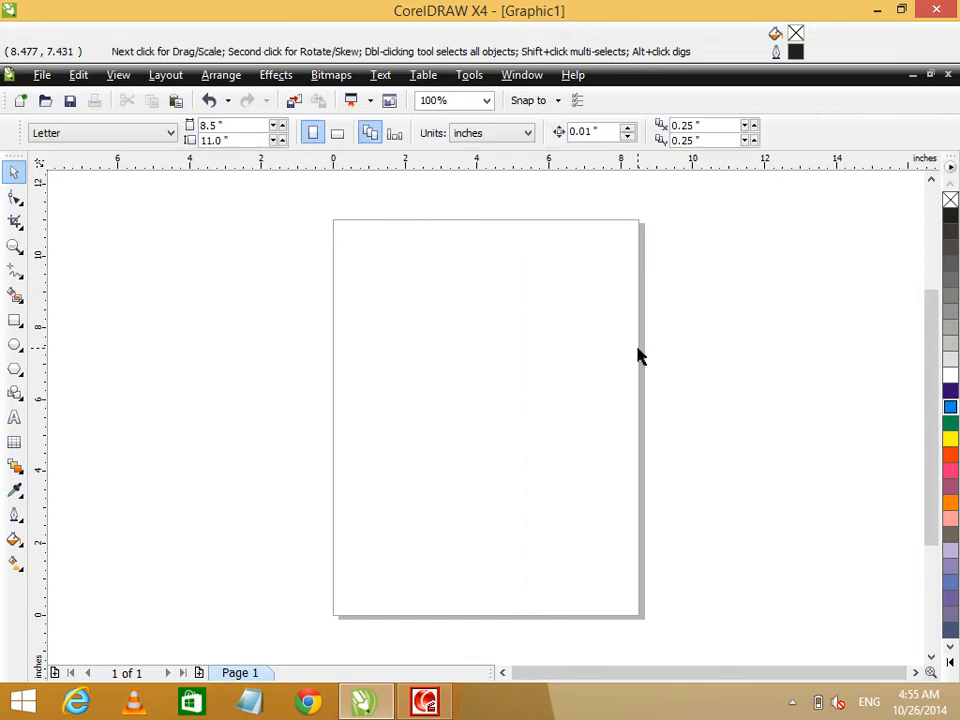
Step: Draw a rectangle about 11.64 by 12.58 inches around the whole page and delete it
{"action": "left_click", "coordinate": [14, 322]}
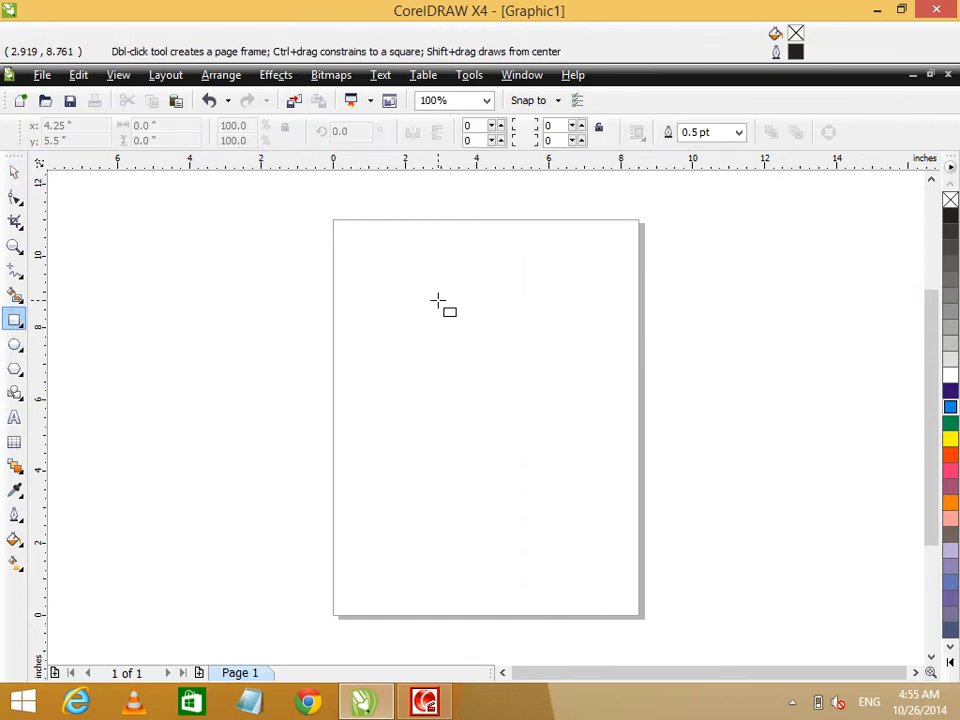
{"action": "left_click_drag", "start_coordinate": [297, 196], "coordinate": [714, 648]}
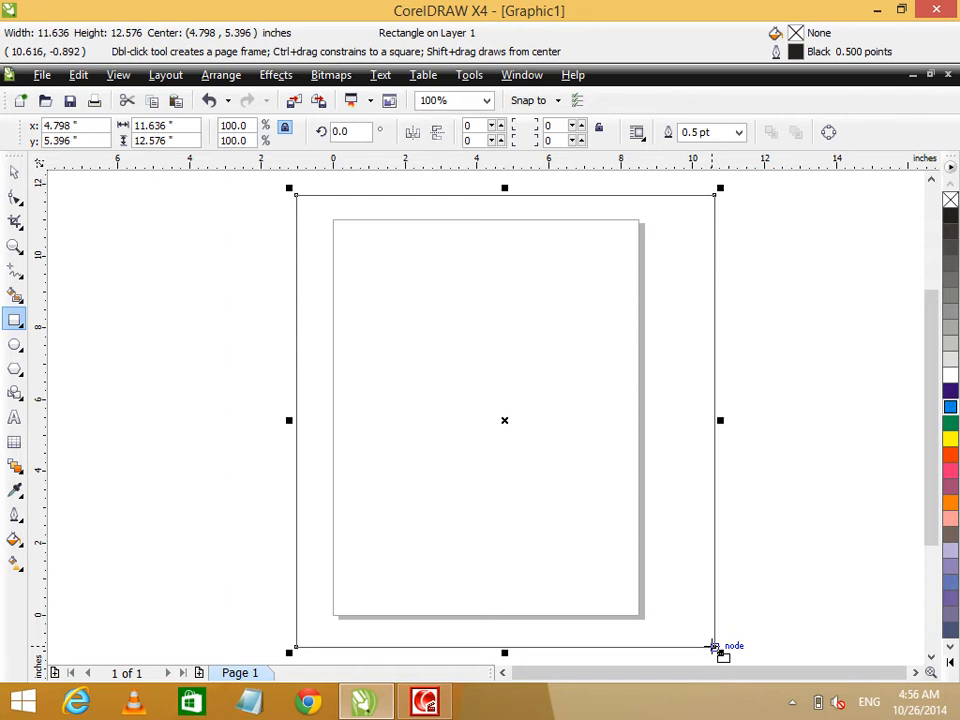
{"action": "key", "text": "Delete"}
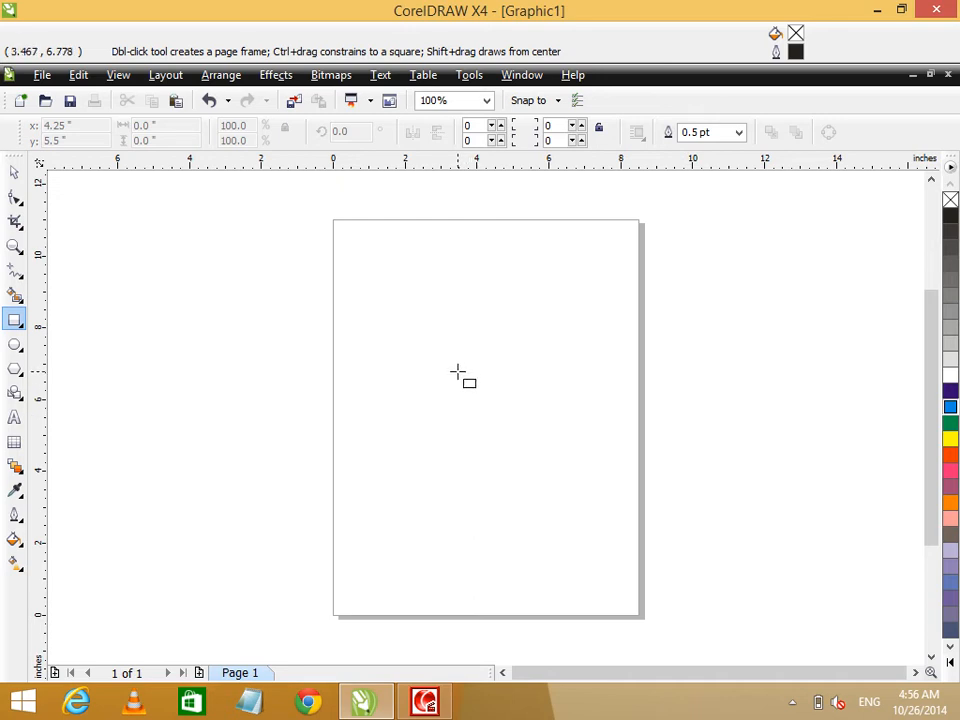
Step: Draw two trial rectangles mid-page, the second about 4.83 by 6.50 inches, removing each one
{"action": "left_click_drag", "start_coordinate": [457, 372], "coordinate": [524, 467]}
{"action": "key", "text": "ctrl+z"}
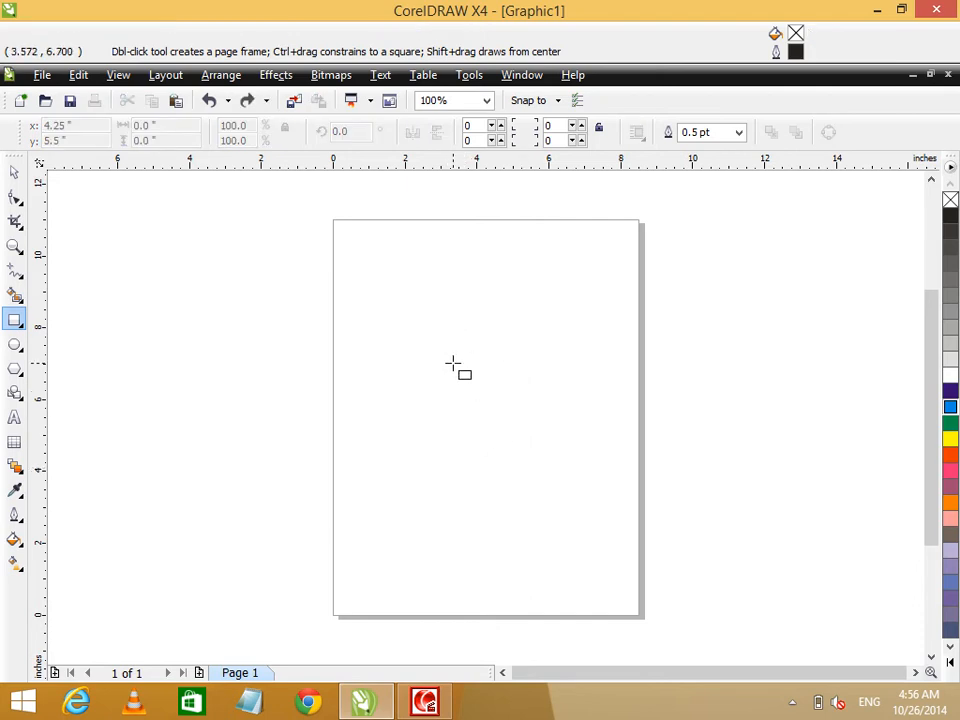
{"action": "mouse_move", "coordinate": [408, 304]}
{"action": "left_mouse_down"}
{"action": "mouse_move", "coordinate": [600, 589]}
{"action": "mouse_move", "coordinate": [583, 538]}
{"action": "left_mouse_up"}
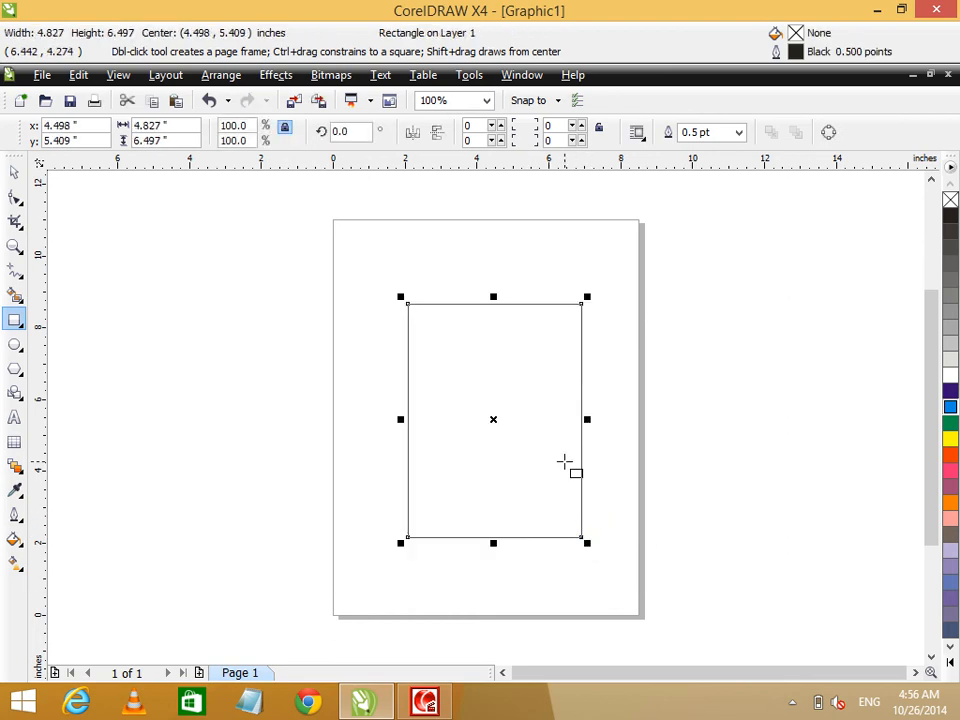
{"action": "key", "text": "Delete"}
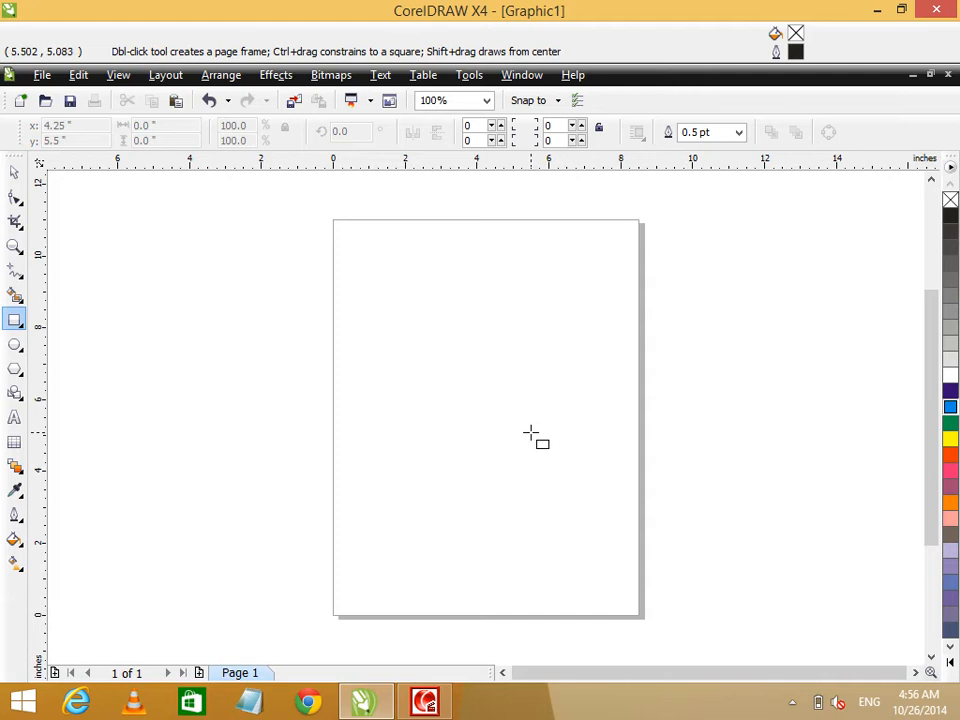
Step: Draw a trial rectangle and another outward from its centre, about 9.5 inches tall, undoing each one
{"action": "left_click_drag", "start_coordinate": [448, 347], "coordinate": [570, 516]}
{"action": "key", "text": "ctrl+z"}
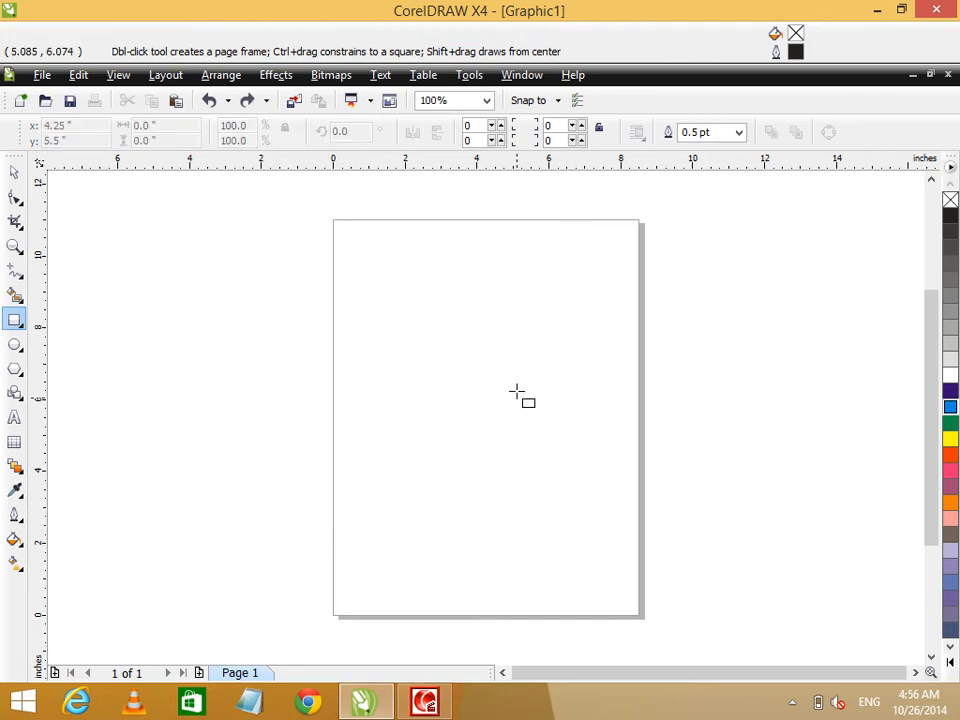
{"action": "left_click_drag", "start_coordinate": [466, 363], "coordinate": [569, 533]}
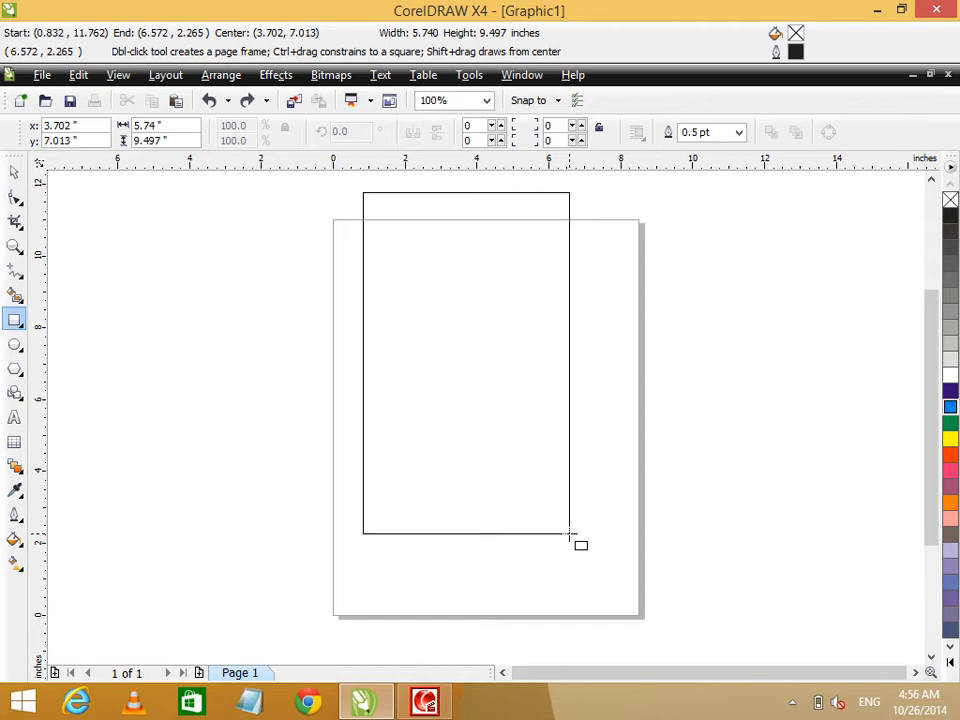
{"action": "left_click_drag", "start_coordinate": [569, 533], "coordinate": [575, 533]}
{"action": "key", "text": "ctrl+z"}
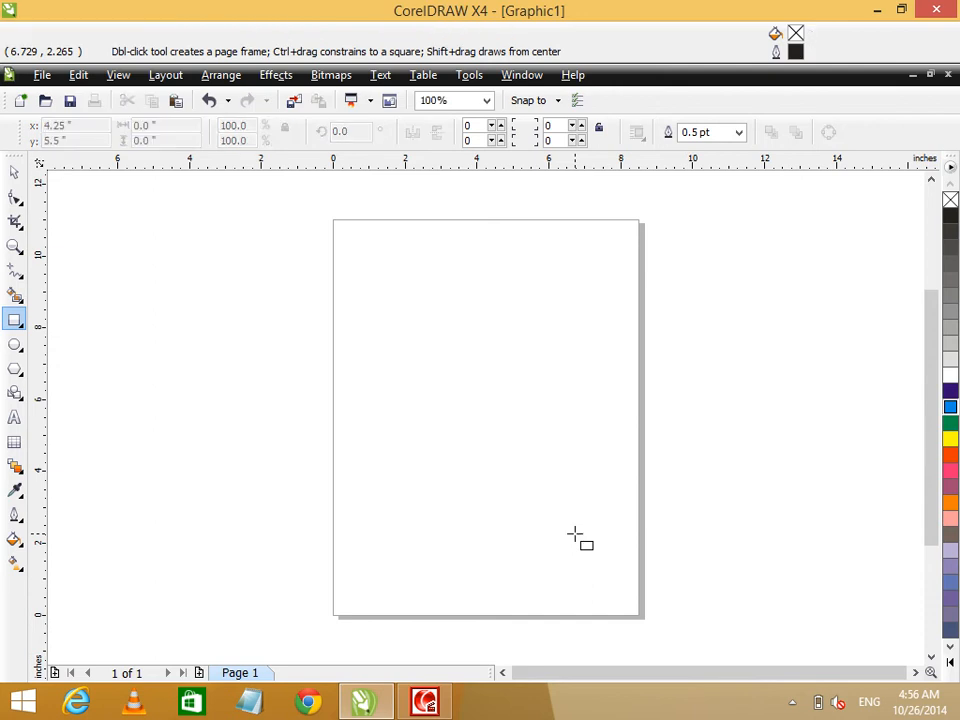
Step: Draw a constrained square with sides of about 9.29 inches over the page and delete it
{"action": "left_click_drag", "start_coordinate": [331, 290], "coordinate": [536, 495]}
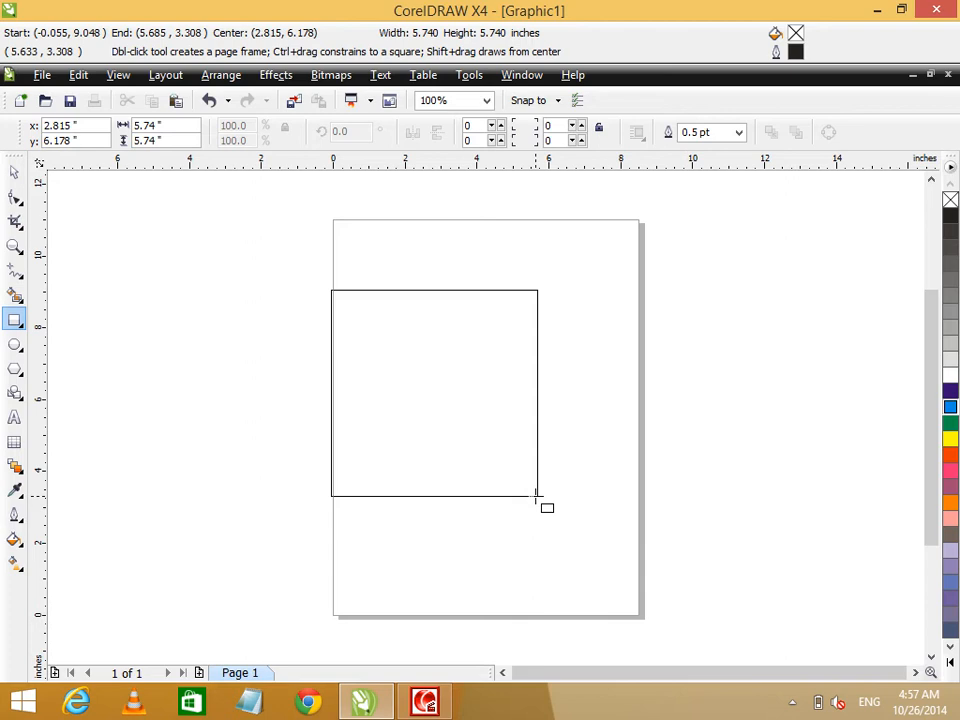
{"action": "left_click_drag", "start_coordinate": [536, 495], "coordinate": [665, 626]}
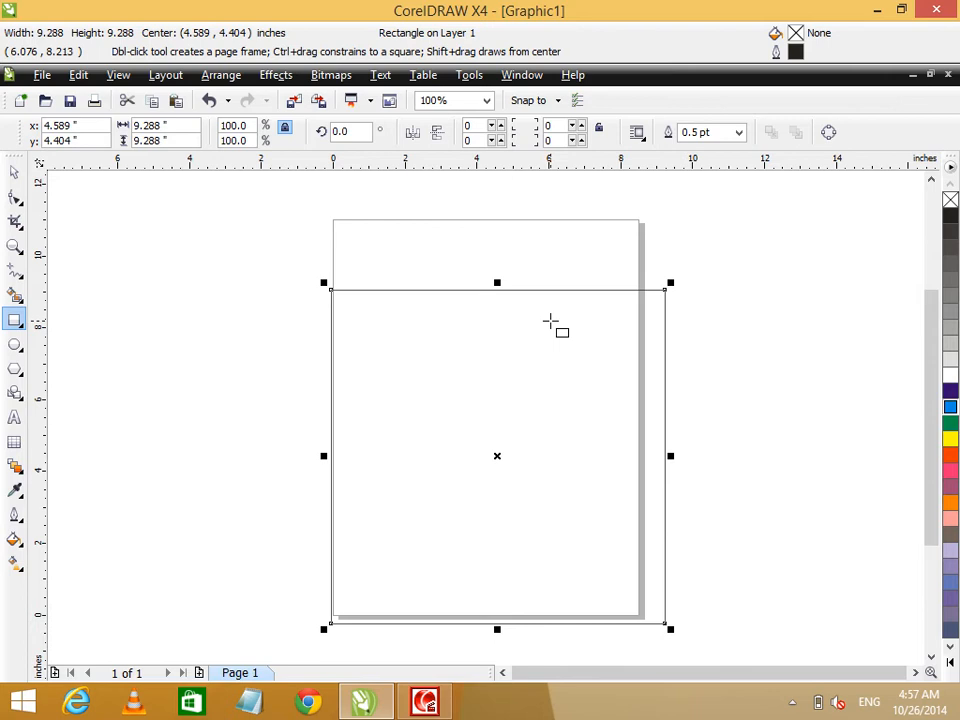
{"action": "key", "text": "Delete"}
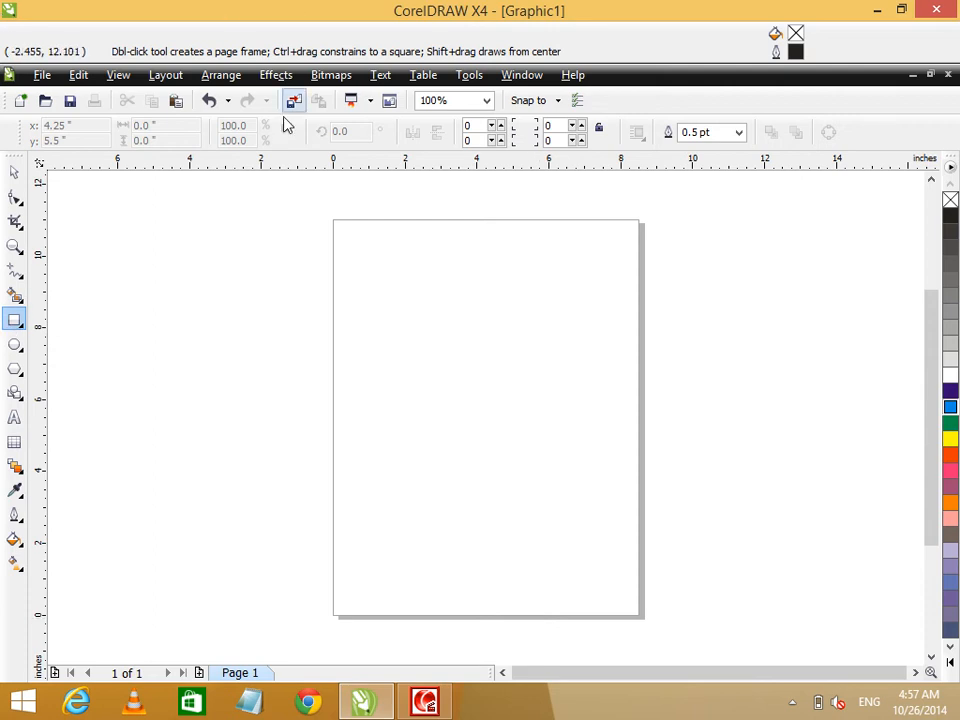
Step: Draw a wide rectangle about 15.60 by 6.78 inches across the page and move its centre to about 5.32, 6.44 inches
{"action": "left_click_drag", "start_coordinate": [196, 203], "coordinate": [757, 447]}
{"action": "left_click", "coordinate": [14, 172]}
{"action": "left_click_drag", "start_coordinate": [411, 339], "coordinate": [422, 362]}
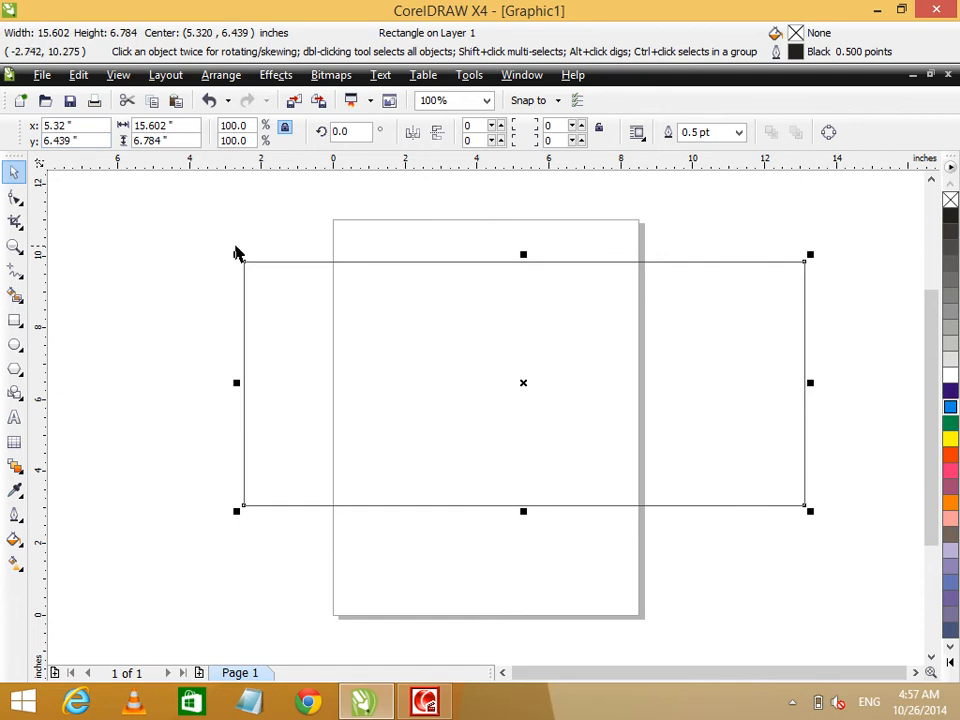
Step: Scale the rectangle proportionally to about 7.44 by 3.23 inches and move its centre to about 4.13, 8.97 inches
{"action": "left_click_drag", "start_coordinate": [237, 255], "coordinate": [555, 392]}
{"action": "left_click_drag", "start_coordinate": [615, 418], "coordinate": [437, 324]}
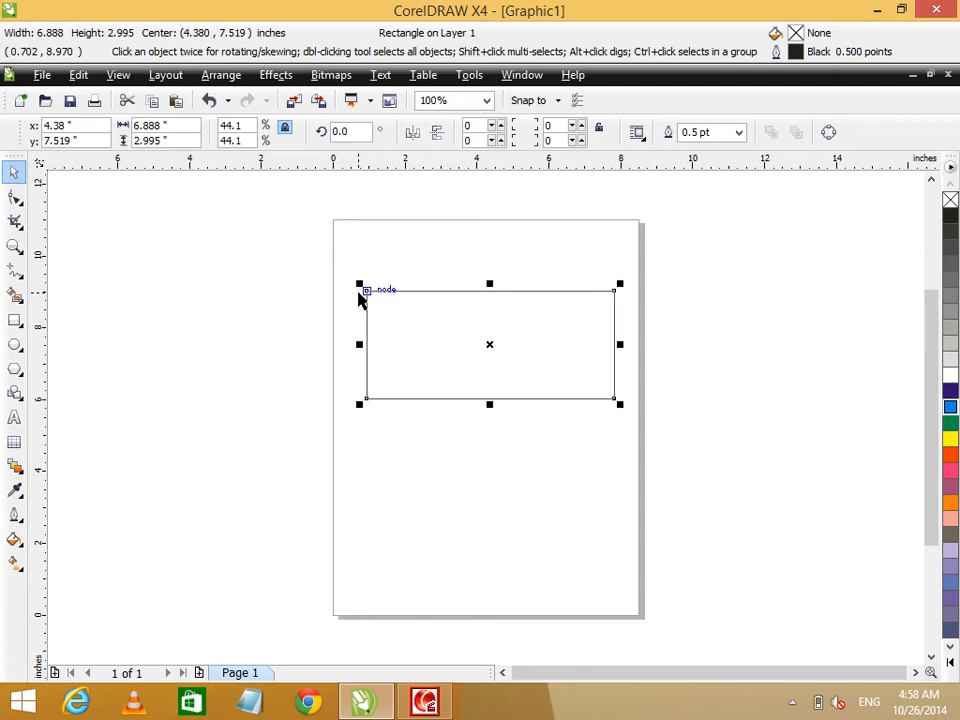
{"action": "left_click_drag", "start_coordinate": [358, 283], "coordinate": [339, 274]}
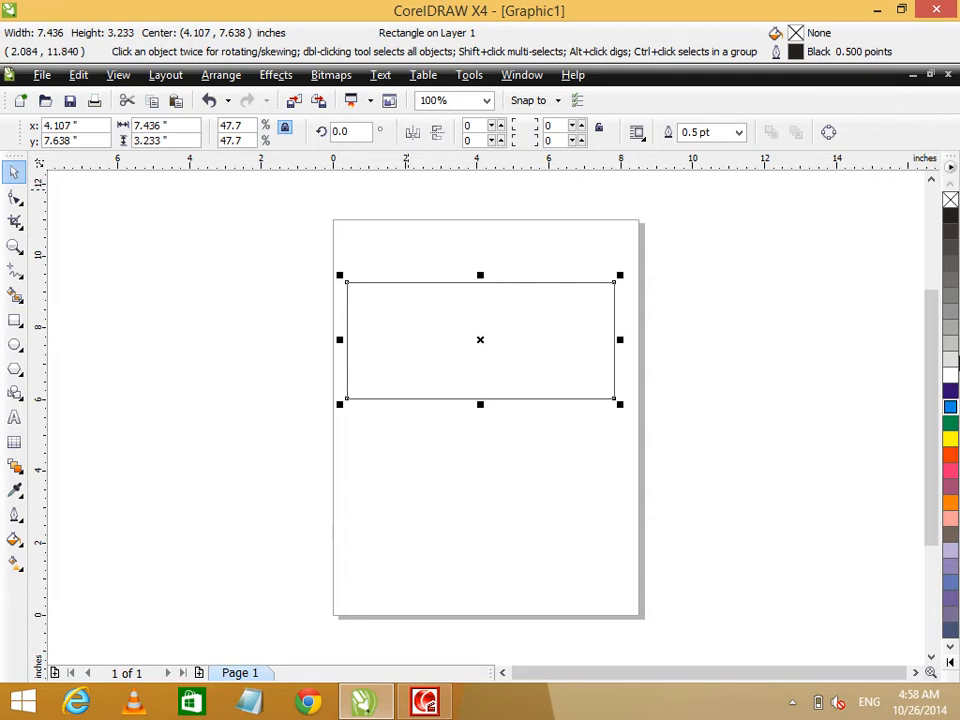
{"action": "left_click_drag", "start_coordinate": [418, 369], "coordinate": [419, 321]}
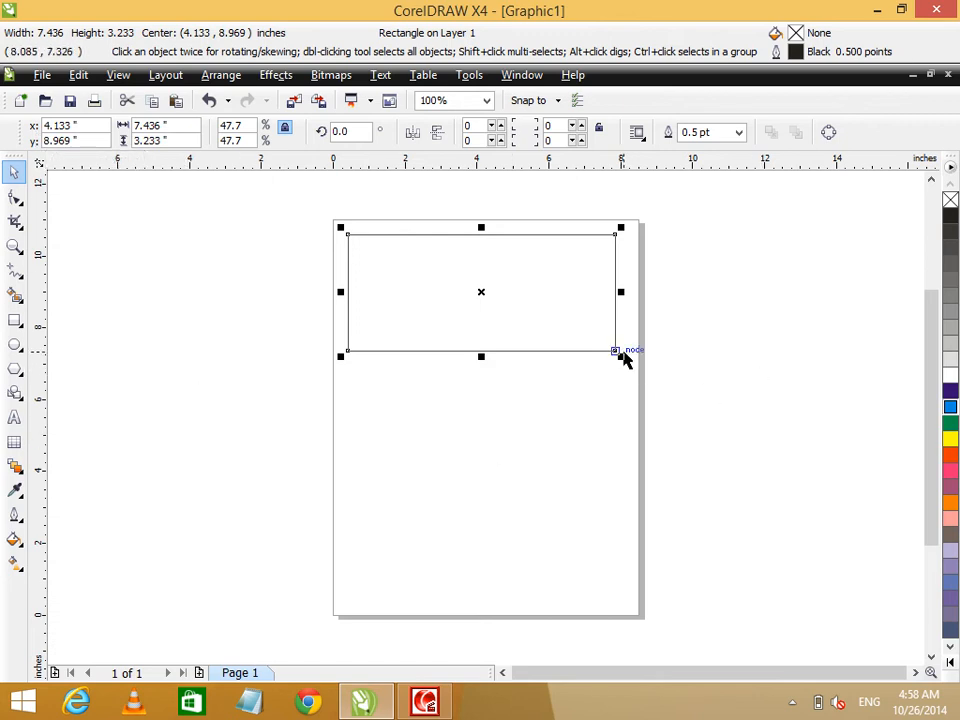
Step: Move the rectangle down the page and enlarge it to about 8.11 by 4.38 inches
{"action": "left_click_drag", "start_coordinate": [624, 358], "coordinate": [645, 386]}
{"action": "left_click_drag", "start_coordinate": [540, 318], "coordinate": [533, 374]}
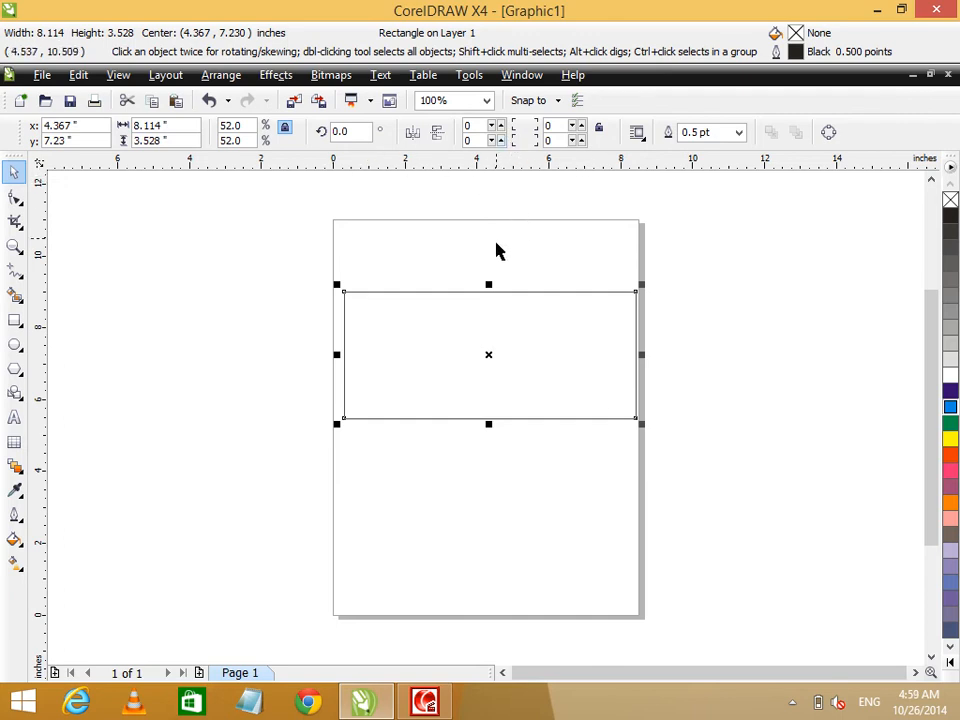
{"action": "left_click_drag", "start_coordinate": [489, 424], "coordinate": [486, 452]}
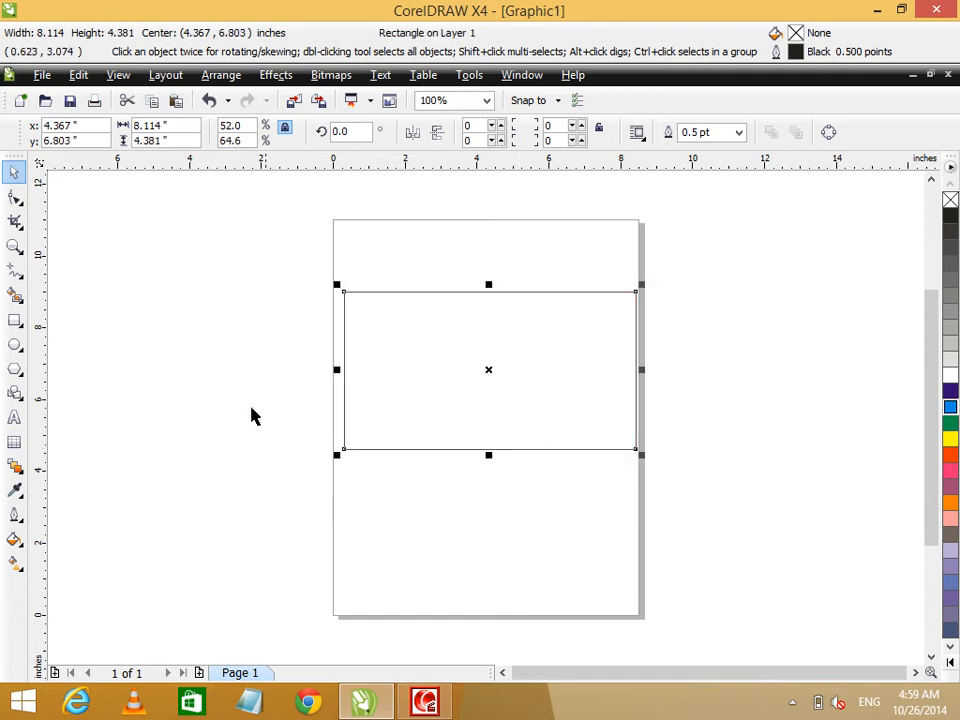
Step: Set the rectangle's centre position to x 6 and y 6 inches
{"action": "double_click", "coordinate": [94, 125]}
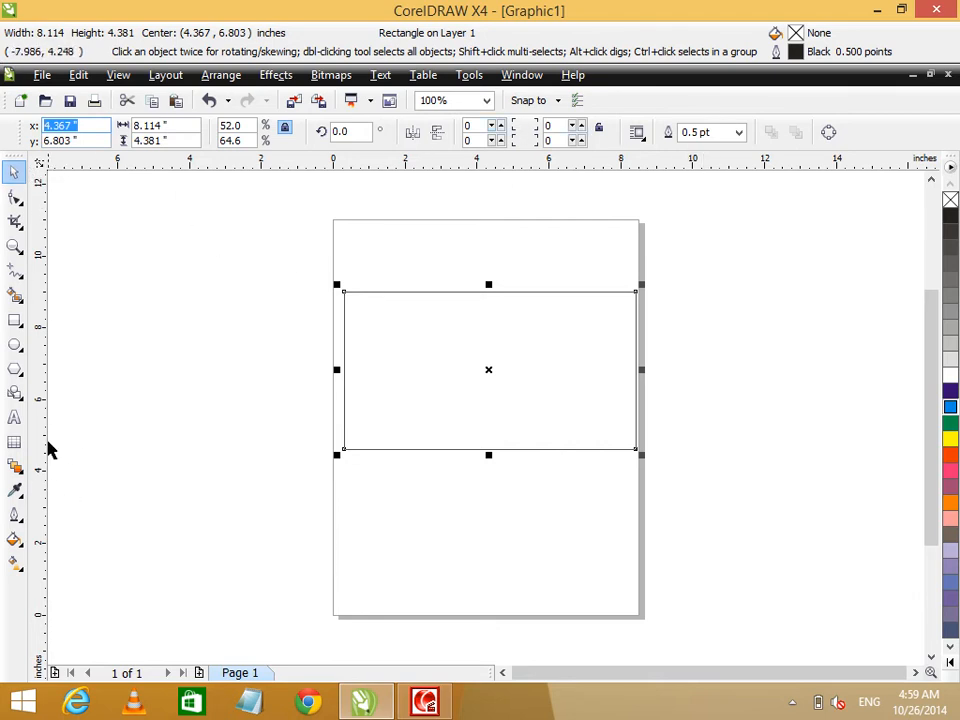
{"action": "type", "text": "5"}
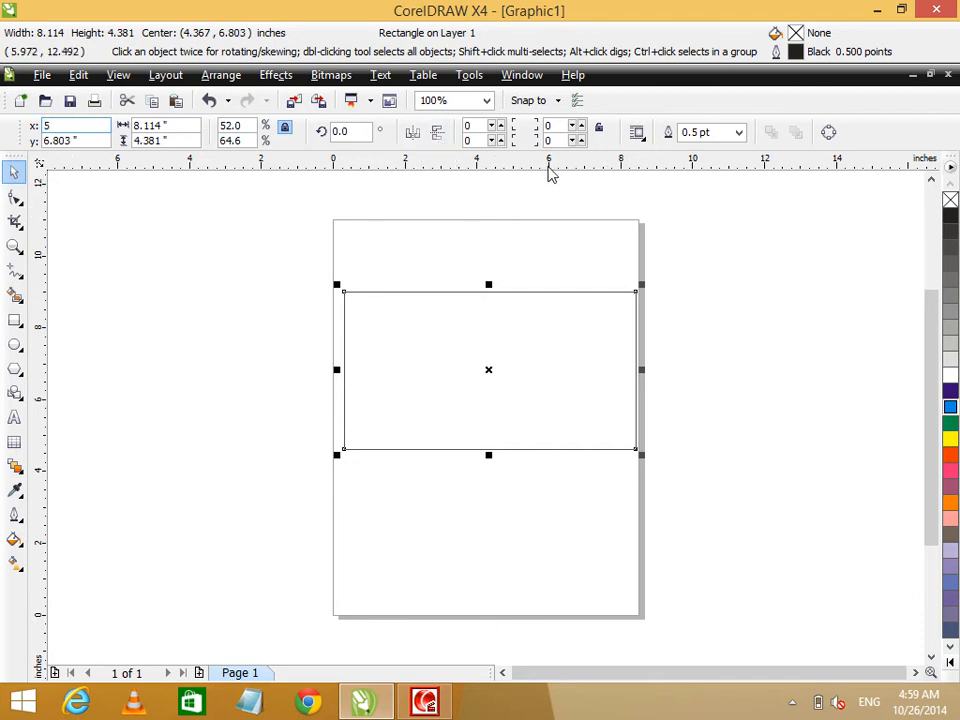
{"action": "left_click", "coordinate": [80, 141]}
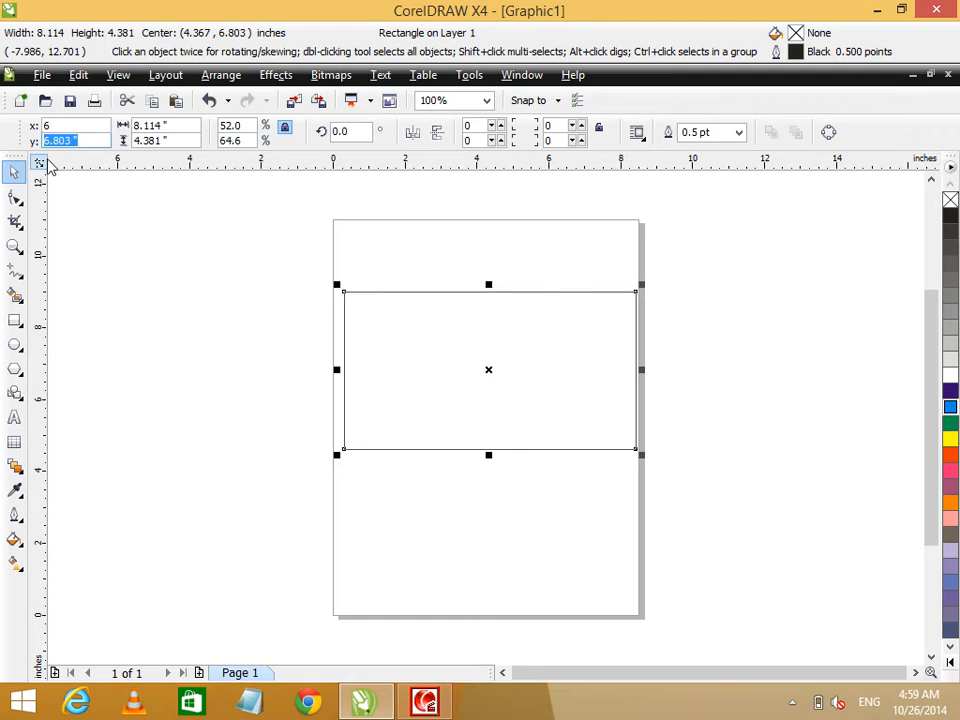
{"action": "type", "text": "6"}
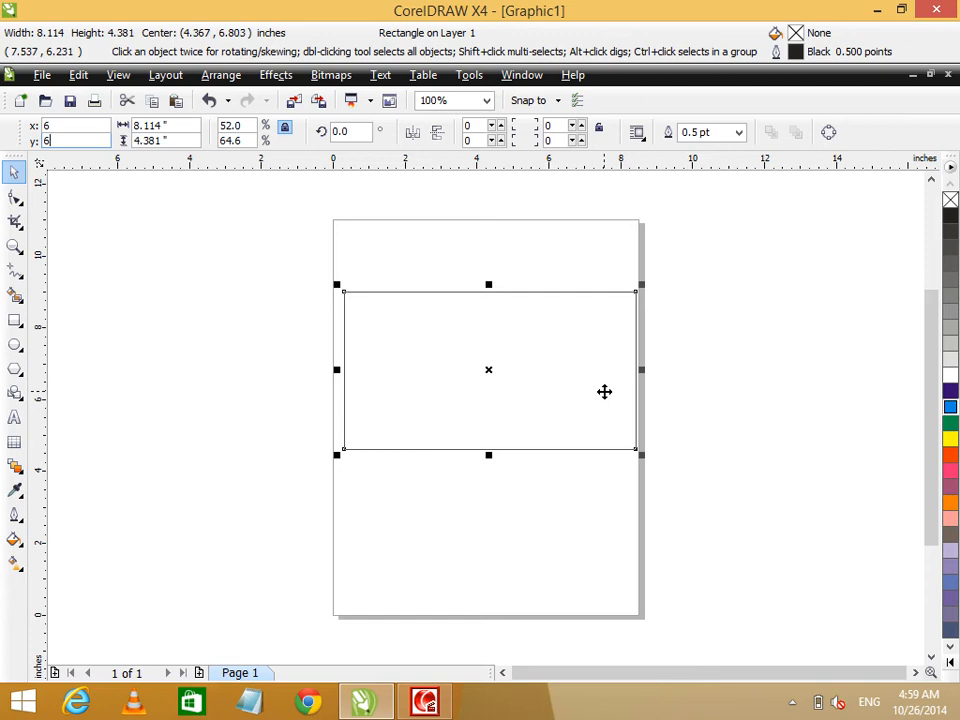
{"action": "key", "text": "Return"}
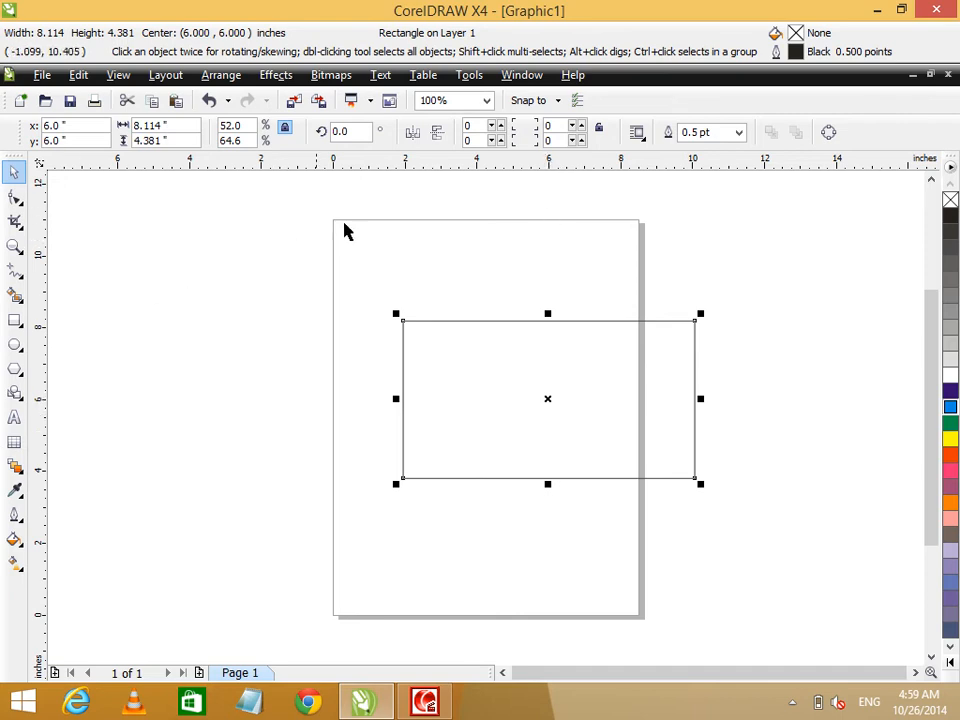
Step: Place a horizontal and a vertical guideline crossing at the rectangle's centre, near 6 inches on both rulers, and delete both guidelines
{"action": "left_click_drag", "start_coordinate": [364, 165], "coordinate": [389, 396]}
{"action": "mouse_move", "coordinate": [47, 331]}
{"action": "left_mouse_down"}
{"action": "mouse_move", "coordinate": [570, 398]}
{"action": "mouse_move", "coordinate": [548, 401]}
{"action": "left_mouse_up"}
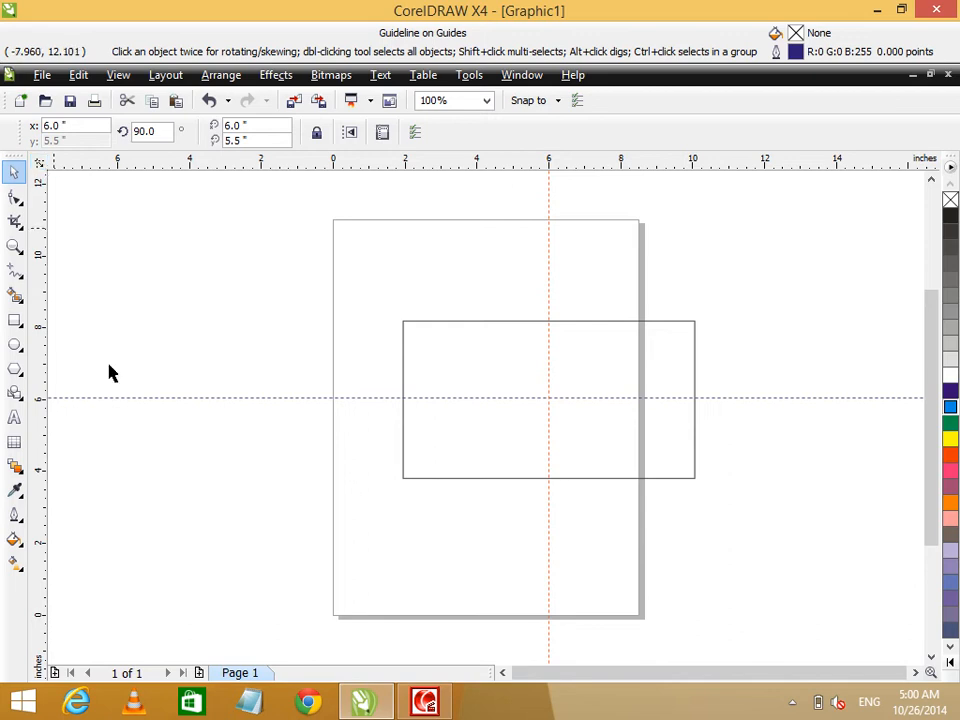
{"action": "key", "text": "ctrl+a"}
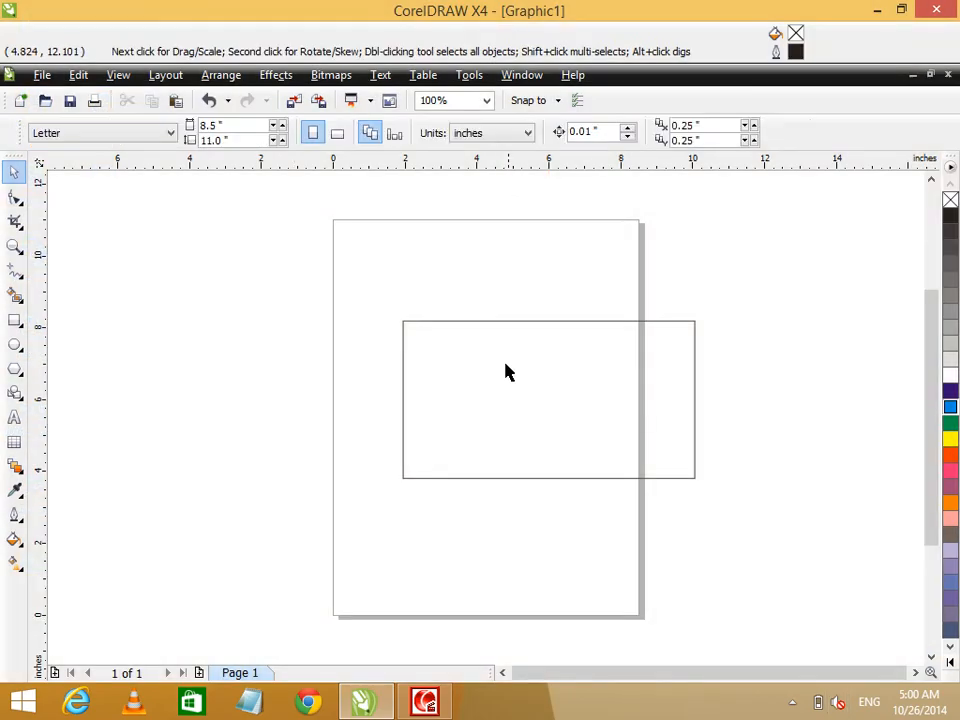
Step: Move the rectangle left over the page and set its centre position to x 4 and y 4 inches
{"action": "left_click", "coordinate": [484, 439]}
{"action": "left_click_drag", "start_coordinate": [504, 439], "coordinate": [443, 436]}
{"action": "double_click", "coordinate": [88, 127]}
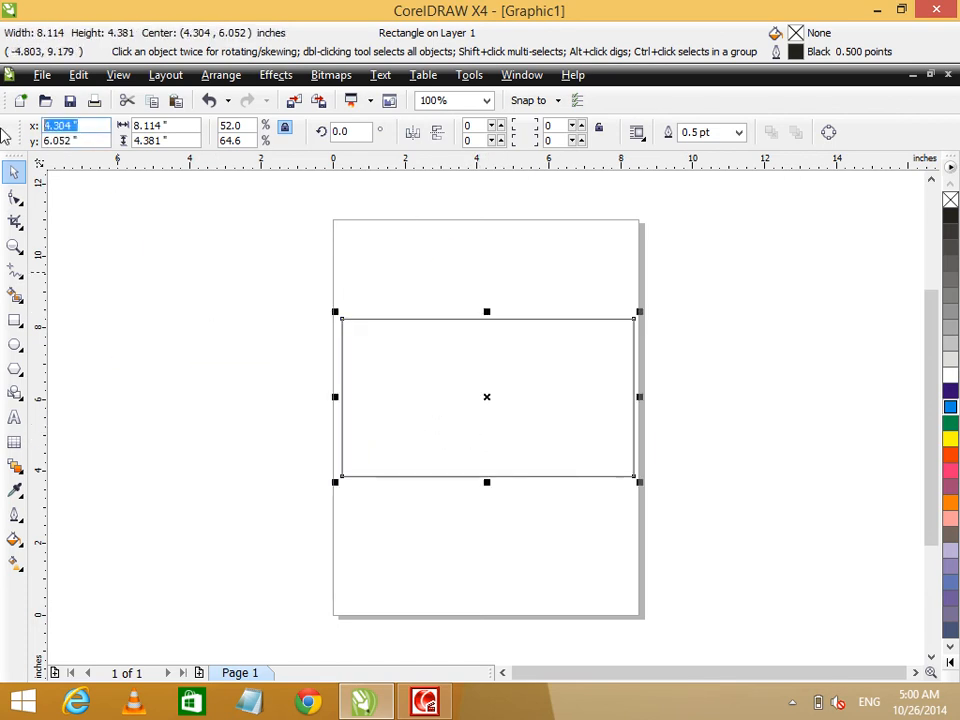
{"action": "type", "text": "4"}
{"action": "key", "text": "Tab"}
{"action": "type", "text": "4"}
{"action": "key", "text": "Return"}
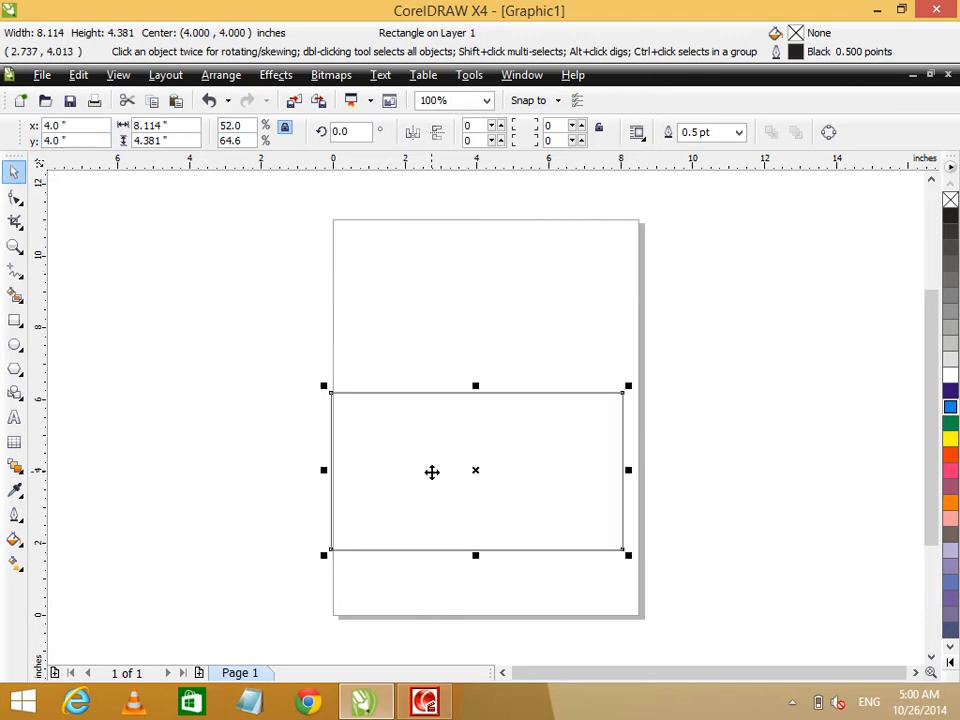
Step: Draw an ellipse about 2.17 by 2.43 inches beside the page's upper left corner and fill it with cyan
{"action": "left_click", "coordinate": [16, 344]}
{"action": "left_click_drag", "start_coordinate": [167, 210], "coordinate": [245, 297]}
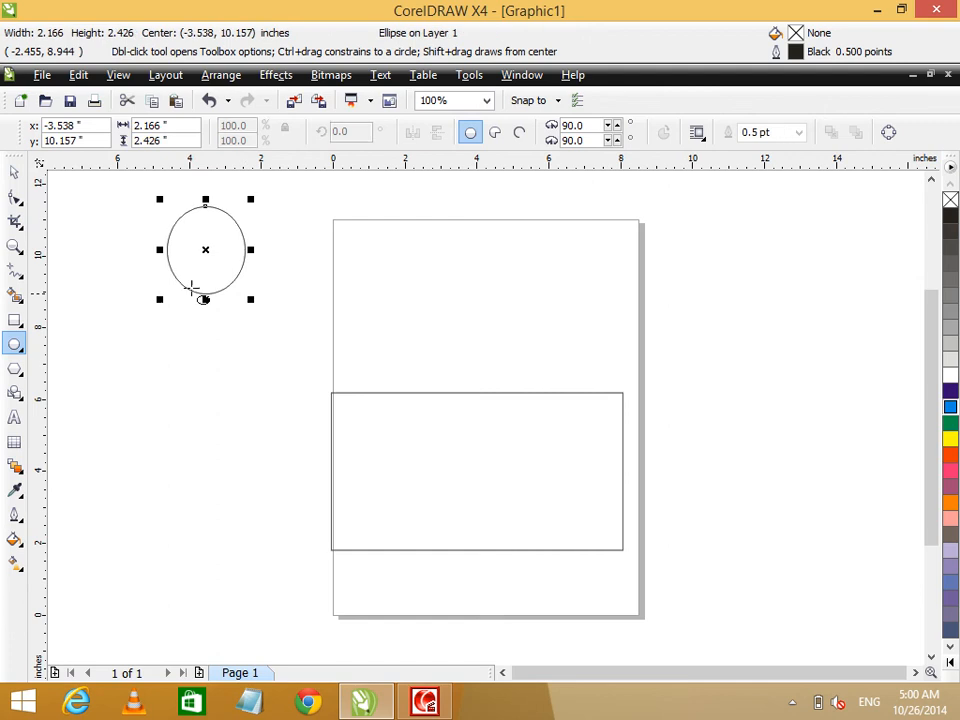
{"action": "left_click", "coordinate": [14, 172]}
{"action": "left_click", "coordinate": [950, 423]}
{"action": "left_click", "coordinate": [950, 407]}
Step: Apply blue to the rectangle's fill and outline, and cyan to the ellipse's outline
{"action": "left_click", "coordinate": [512, 508]}
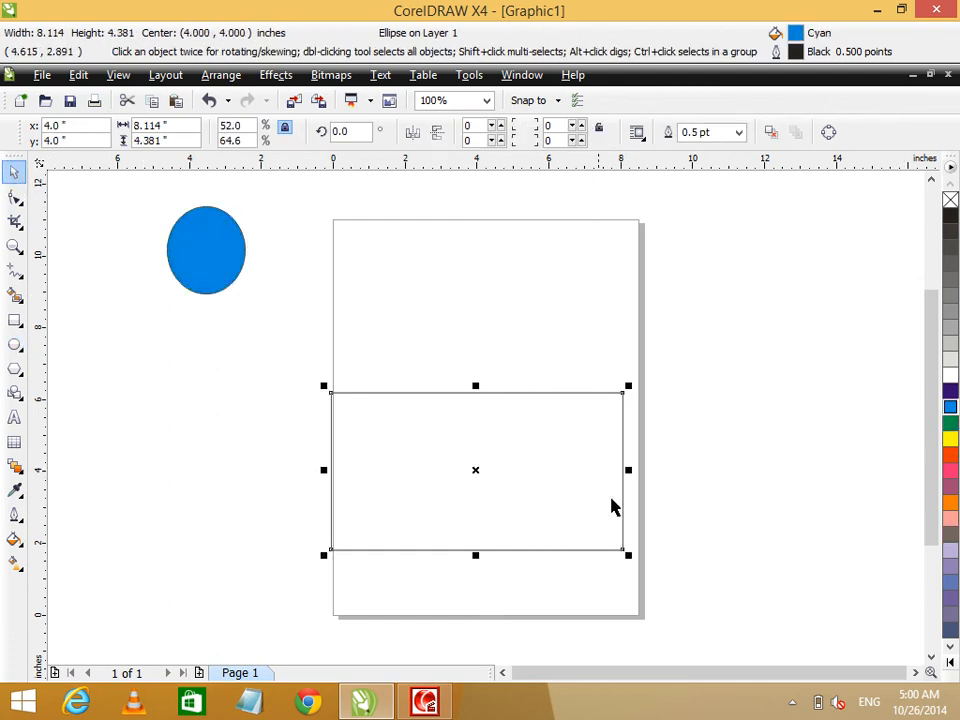
{"action": "left_click", "coordinate": [950, 391]}
{"action": "right_click", "coordinate": [950, 391]}
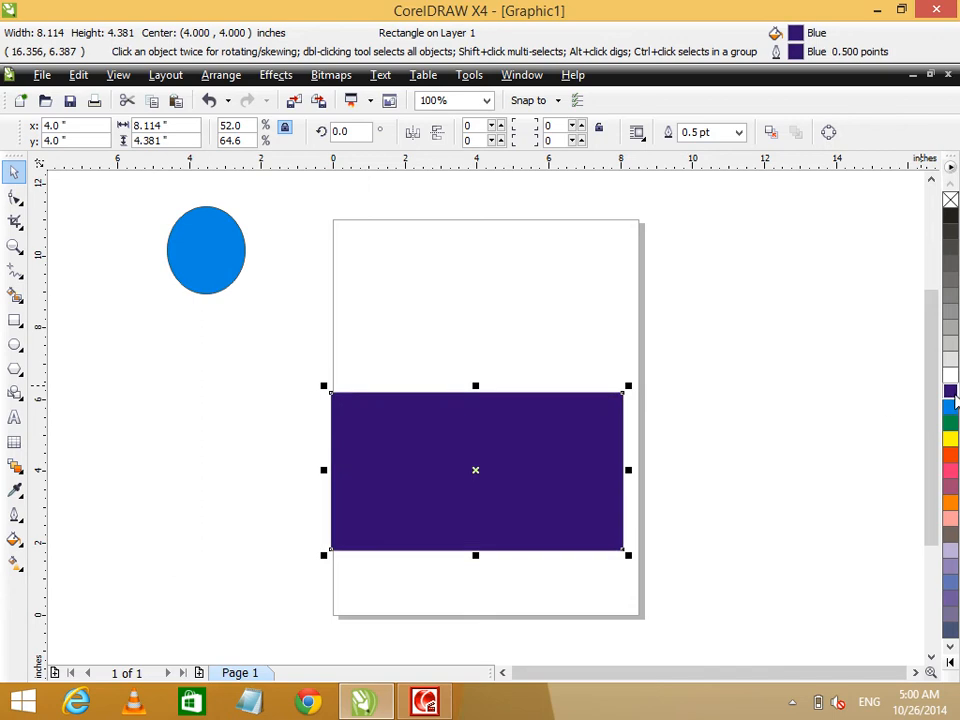
{"action": "left_click", "coordinate": [193, 288]}
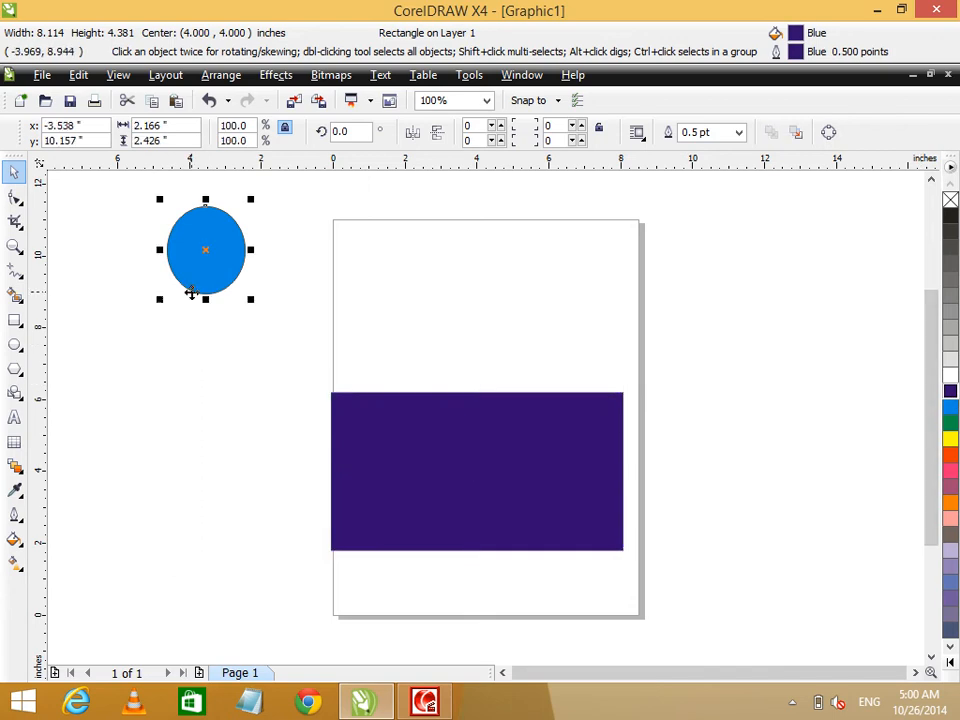
{"action": "right_click", "coordinate": [951, 407]}
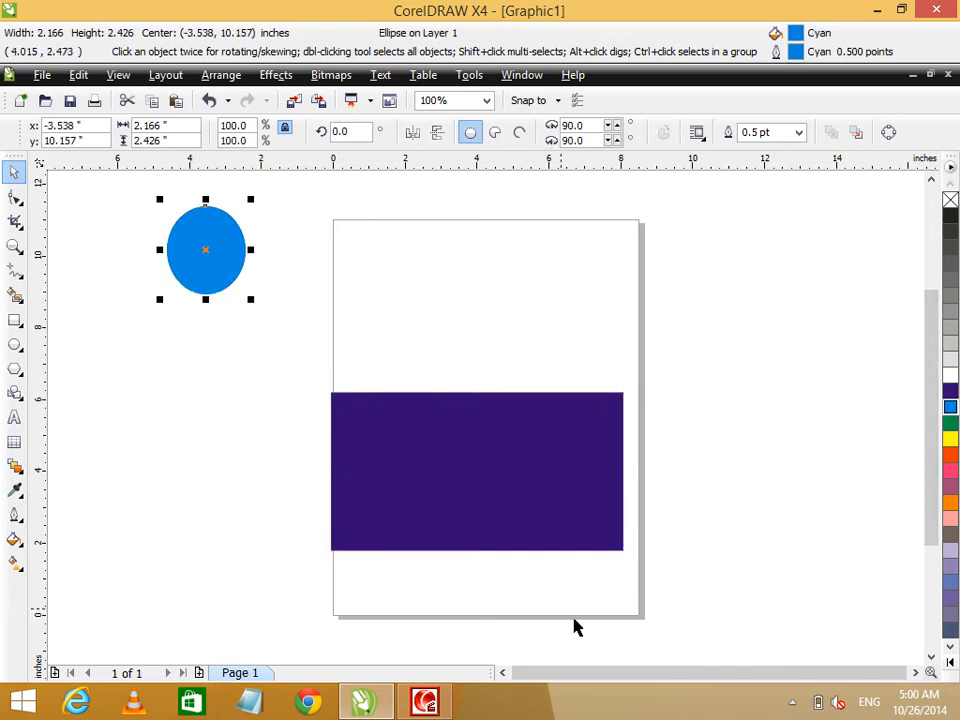
Step: Move the ellipse toward the page, check the rectangle's coordinates, and set the ellipse's centre to the matching x 4 and y 4 inches
{"action": "left_click", "coordinate": [531, 495]}
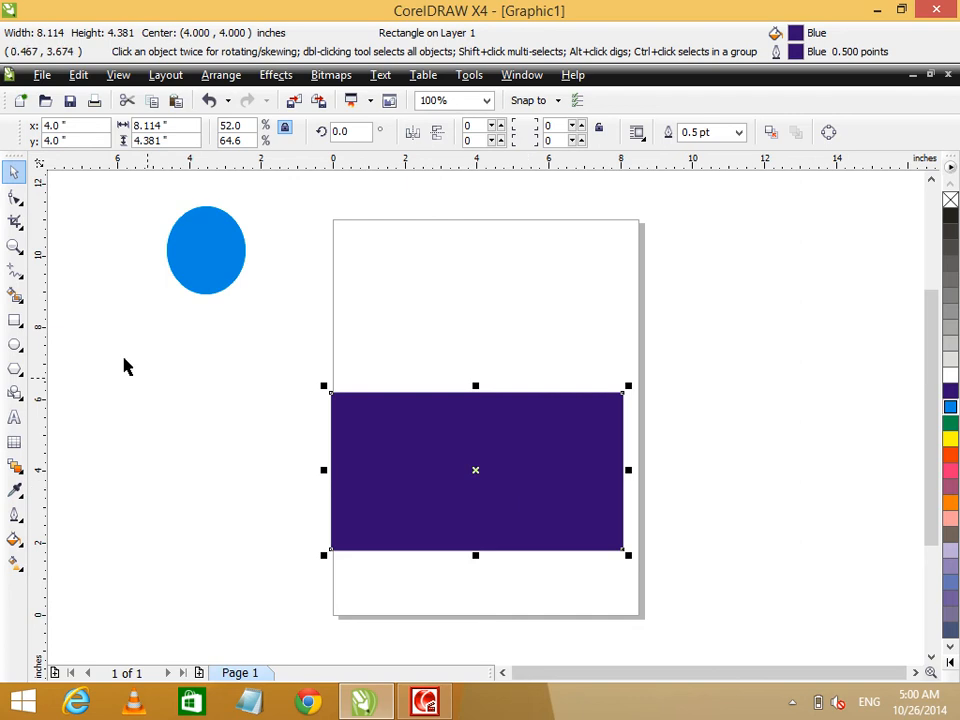
{"action": "left_click_drag", "start_coordinate": [190, 247], "coordinate": [281, 285]}
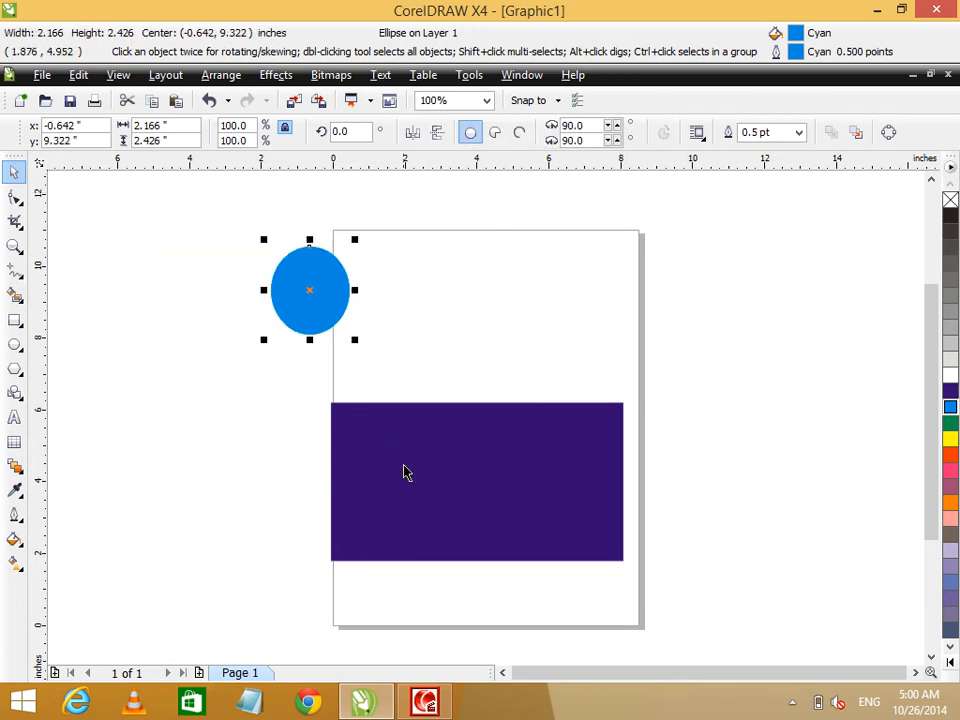
{"action": "left_click", "coordinate": [433, 555]}
{"action": "left_click", "coordinate": [73, 125]}
{"action": "left_click", "coordinate": [79, 139]}
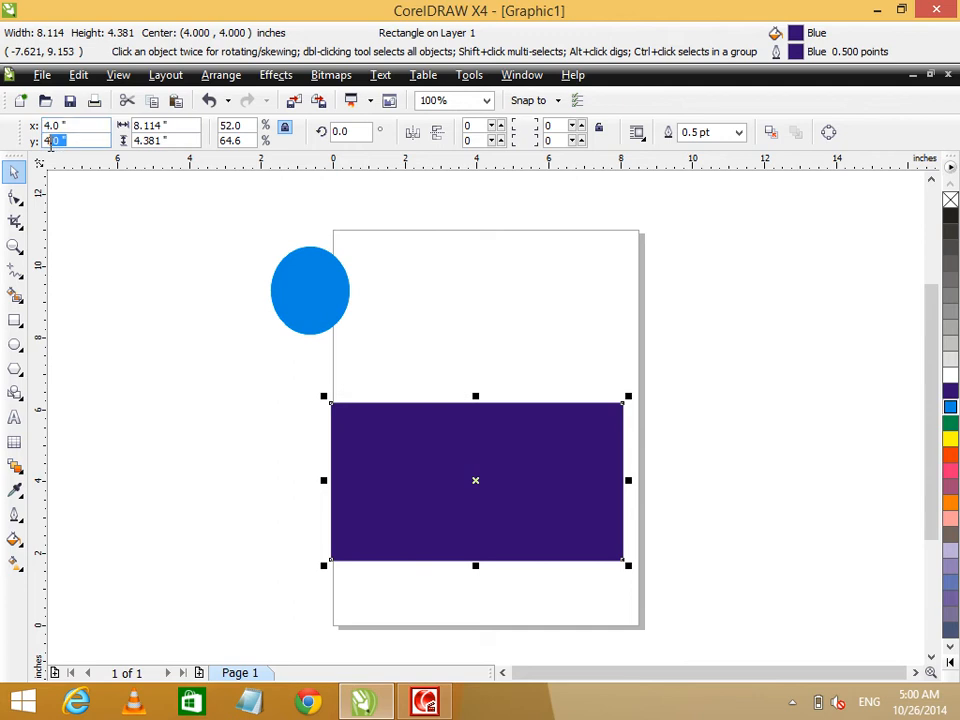
{"action": "left_click", "coordinate": [285, 295]}
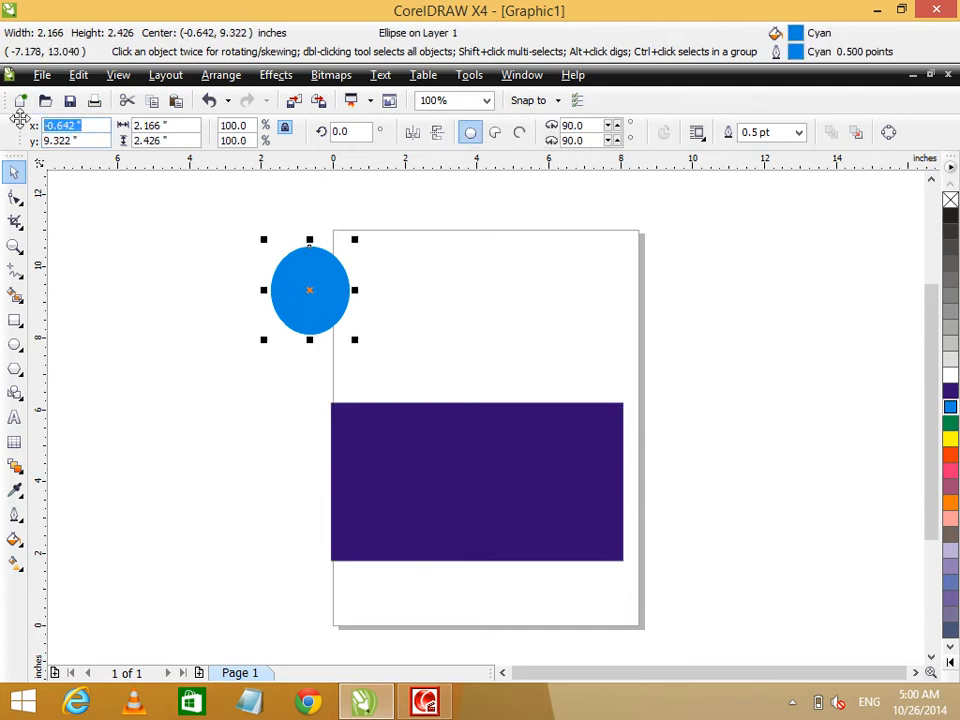
{"action": "type", "text": "4"}
{"action": "type", "text": "4"}
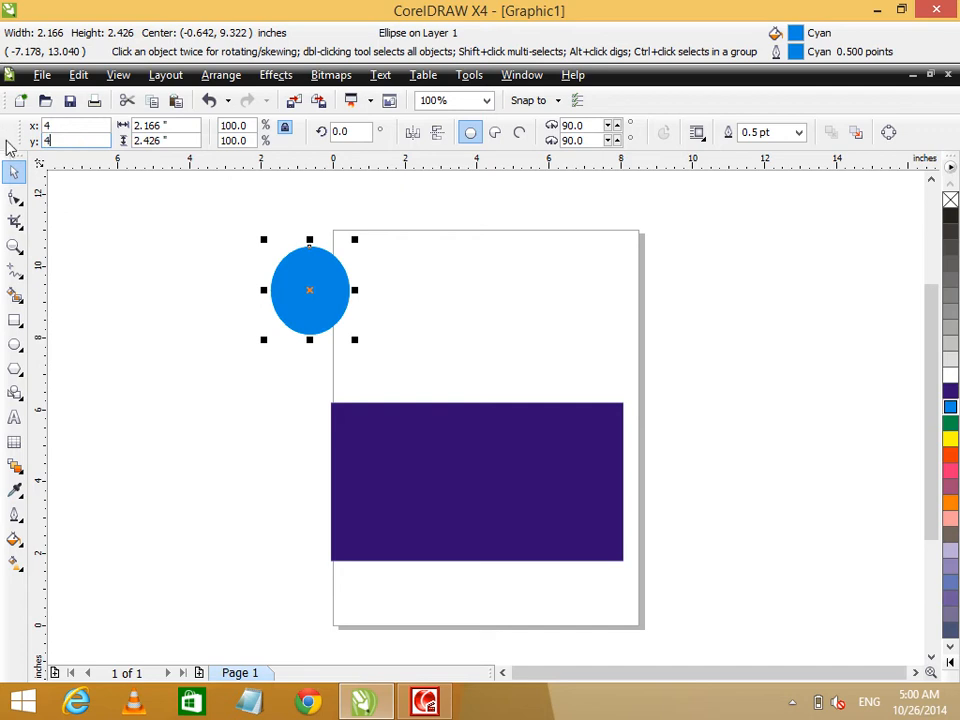
{"action": "key", "text": "Return"}
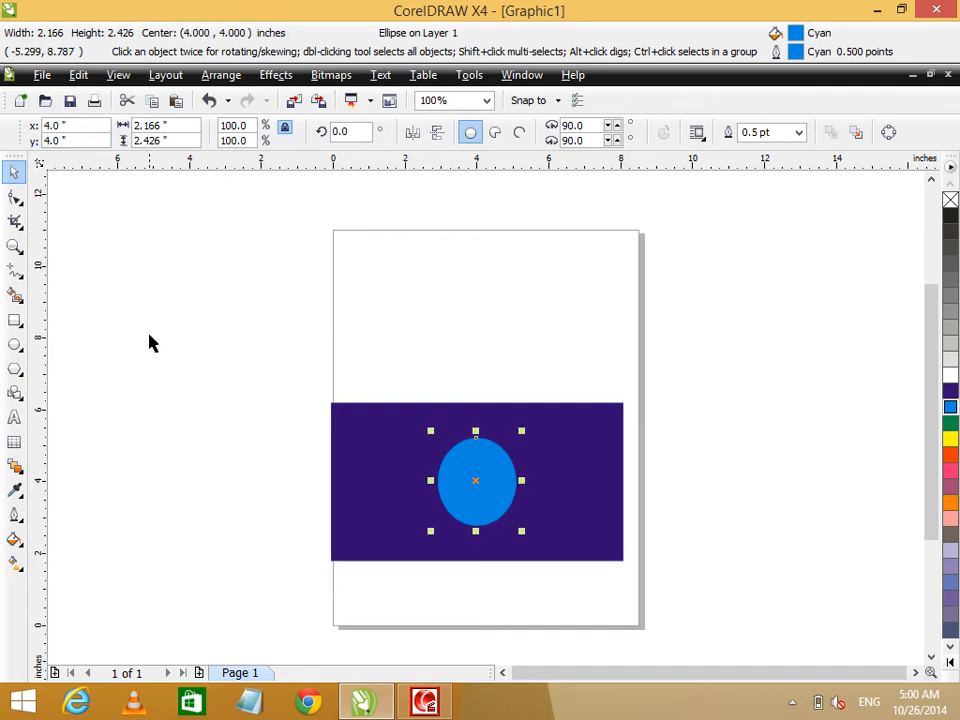
Step: Delete the ellipse and draw a 30-sided polygon about 3.24 by 3.47 inches beside the page's upper left corner
{"action": "left_click", "coordinate": [15, 347]}
{"action": "left_click", "coordinate": [14, 369]}
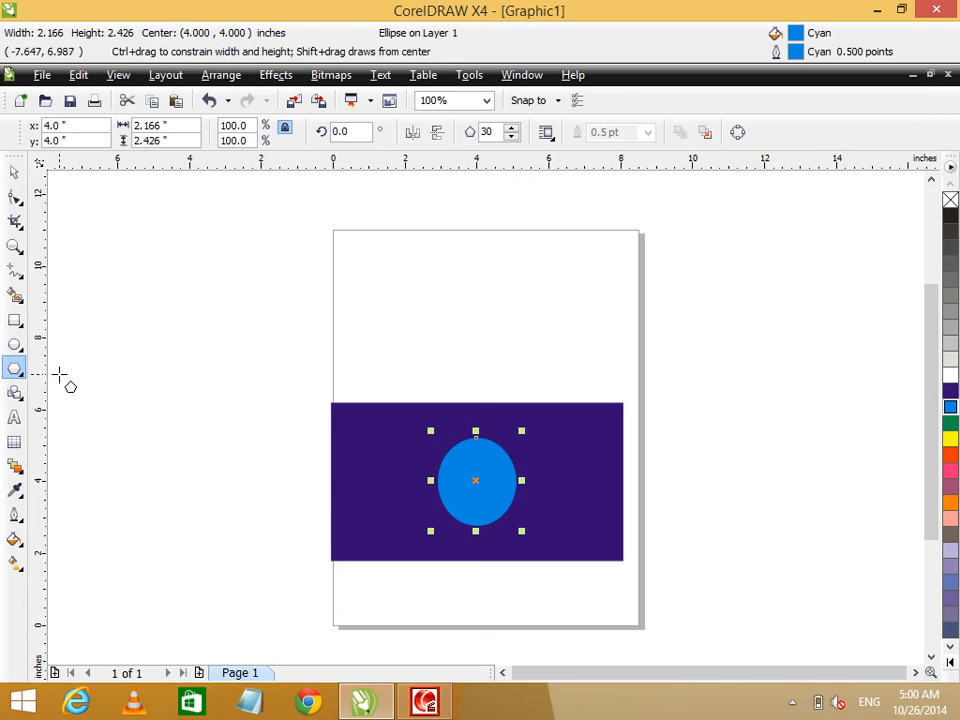
{"action": "key", "text": "Delete"}
{"action": "left_click_drag", "start_coordinate": [149, 193], "coordinate": [266, 318]}
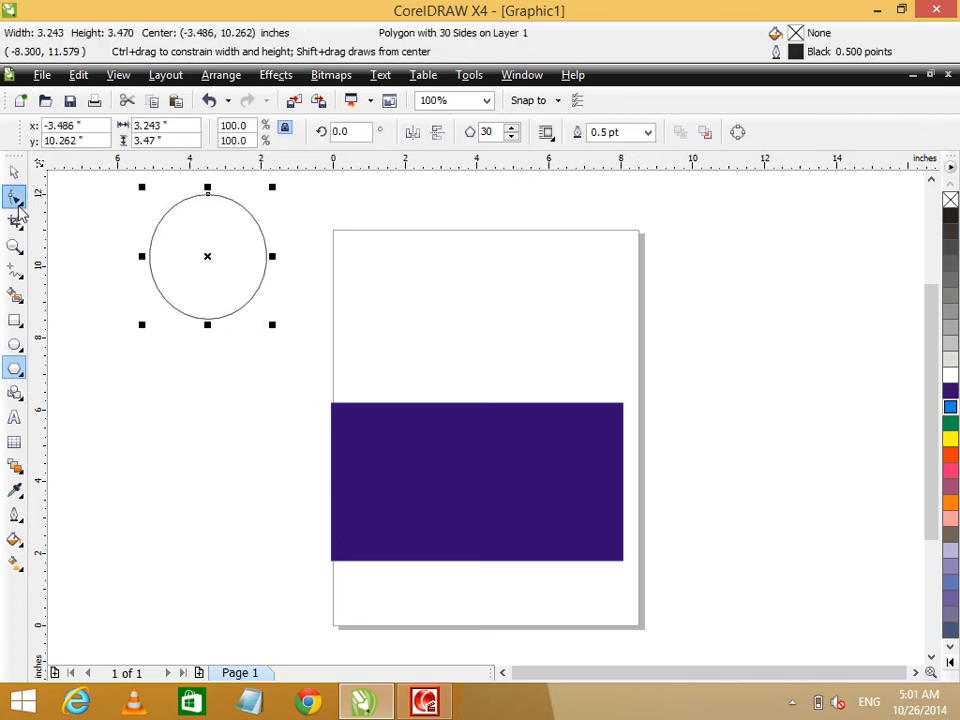
Step: Pull a polygon node inward with the Shape tool to form a starburst, and colour its fill and outline yellow
{"action": "left_click", "coordinate": [15, 198]}
{"action": "left_click", "coordinate": [262, 238]}
{"action": "left_click_drag", "start_coordinate": [250, 255], "coordinate": [266, 260]}
{"action": "left_click", "coordinate": [950, 423]}
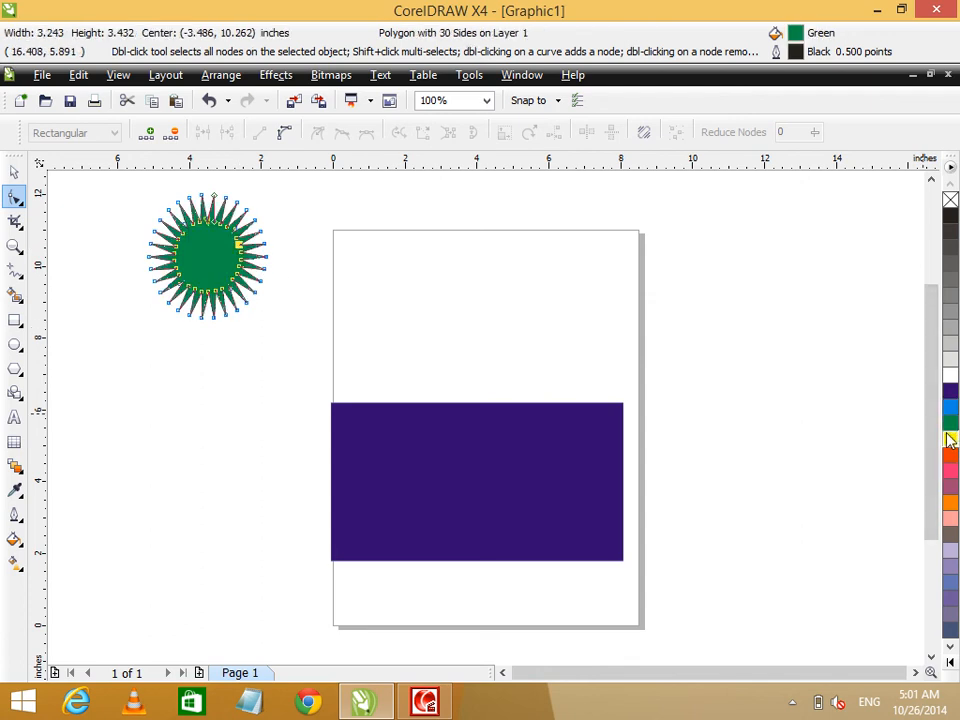
{"action": "left_click", "coordinate": [950, 438]}
{"action": "right_click", "coordinate": [950, 438]}
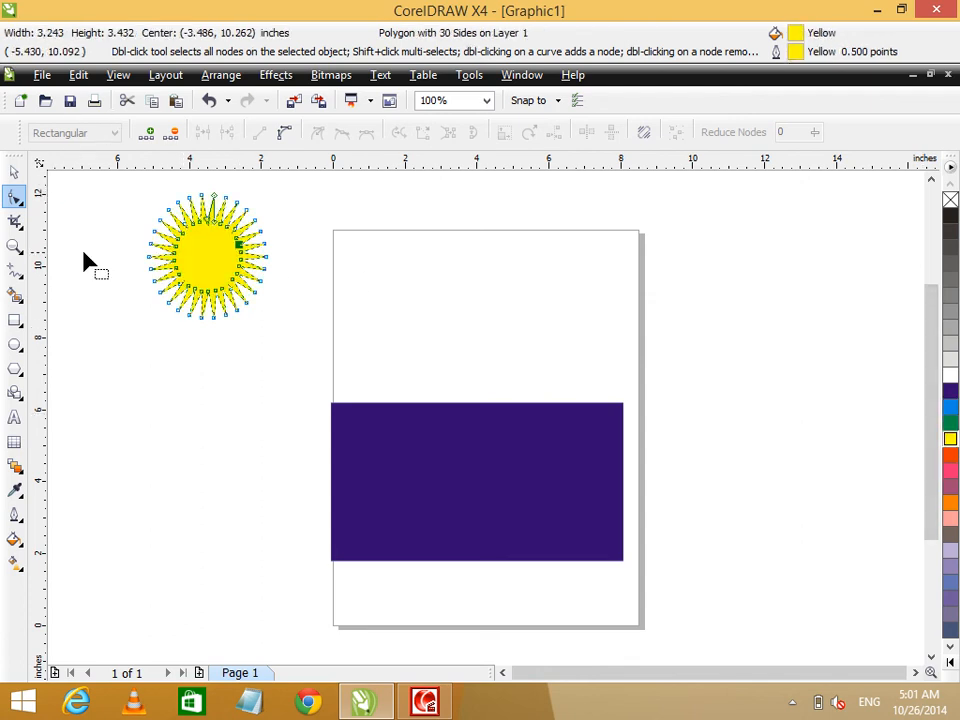
Step: Centre the yellow starburst on the blue rectangle by setting its position to x 4 and y 4 inches
{"action": "left_click", "coordinate": [17, 170]}
{"action": "left_click_drag", "start_coordinate": [101, 125], "coordinate": [5, 135]}
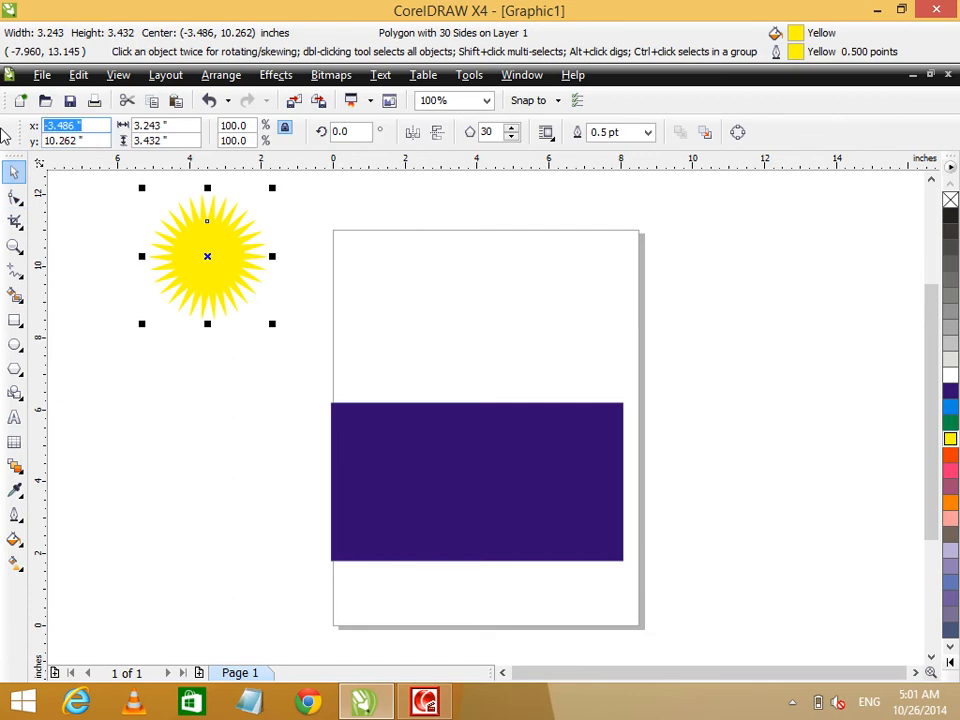
{"action": "type", "text": "4"}
{"action": "left_click_drag", "start_coordinate": [80, 140], "coordinate": [40, 141]}
{"action": "type", "text": "4"}
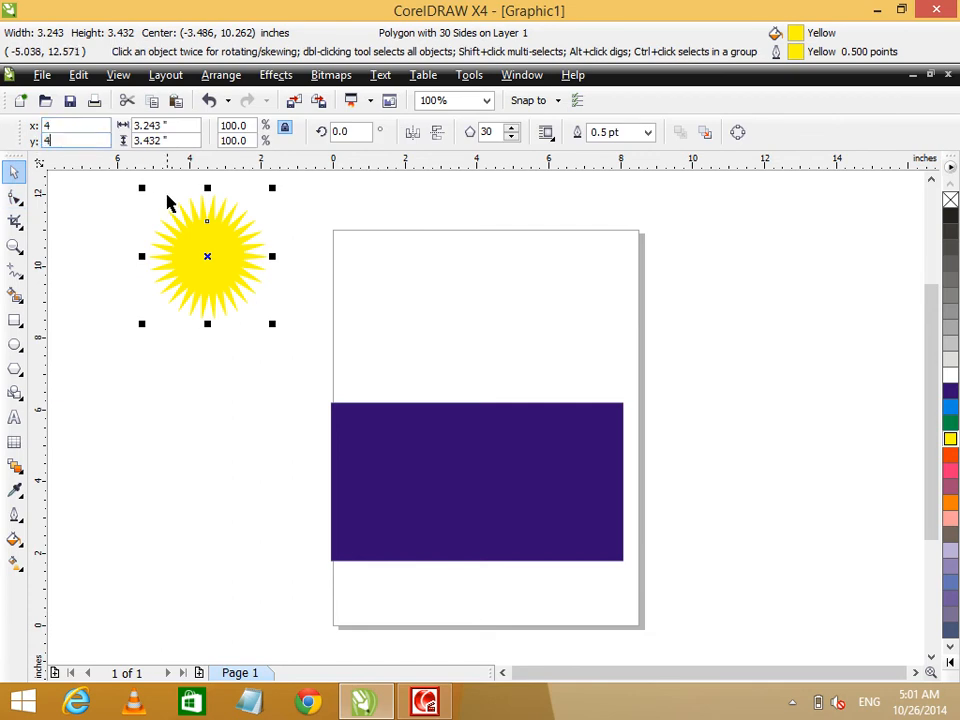
{"action": "key", "text": "Return"}
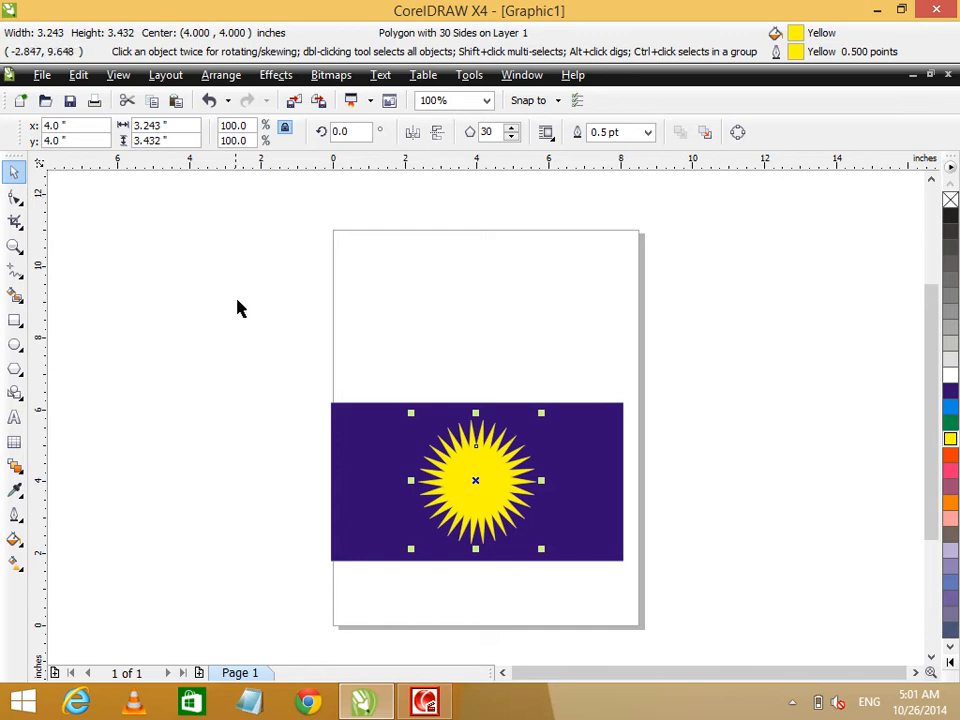
Step: Draw a small ellipse about 0.47 by 0.55 inches left of the page with a white fill and white outline
{"action": "left_click", "coordinate": [14, 344]}
{"action": "left_click_drag", "start_coordinate": [113, 250], "coordinate": [129, 268]}
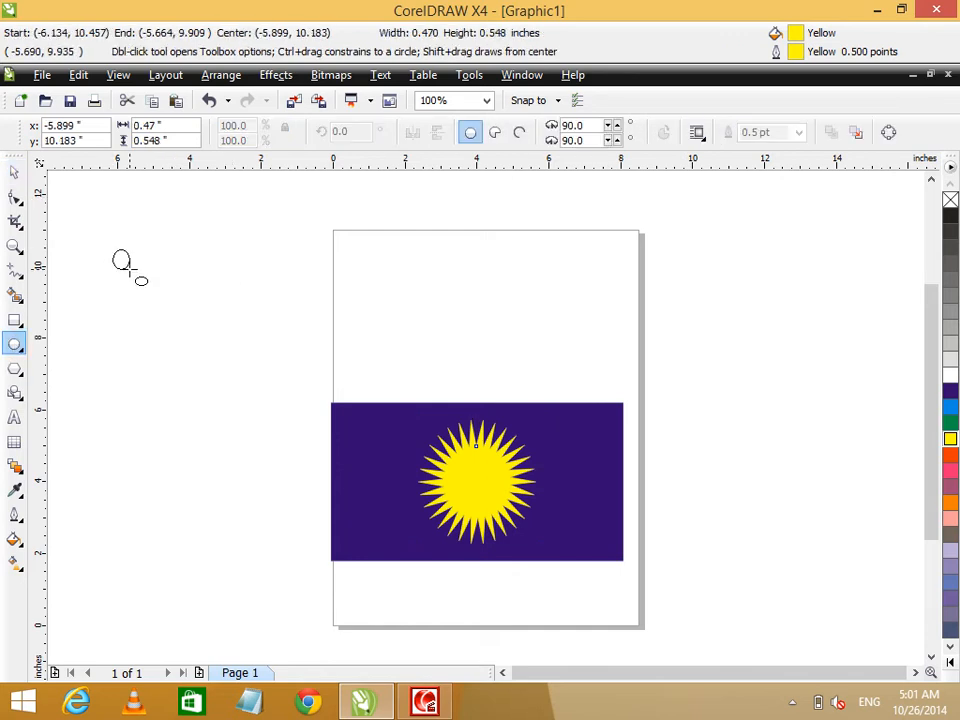
{"action": "left_click", "coordinate": [949, 378]}
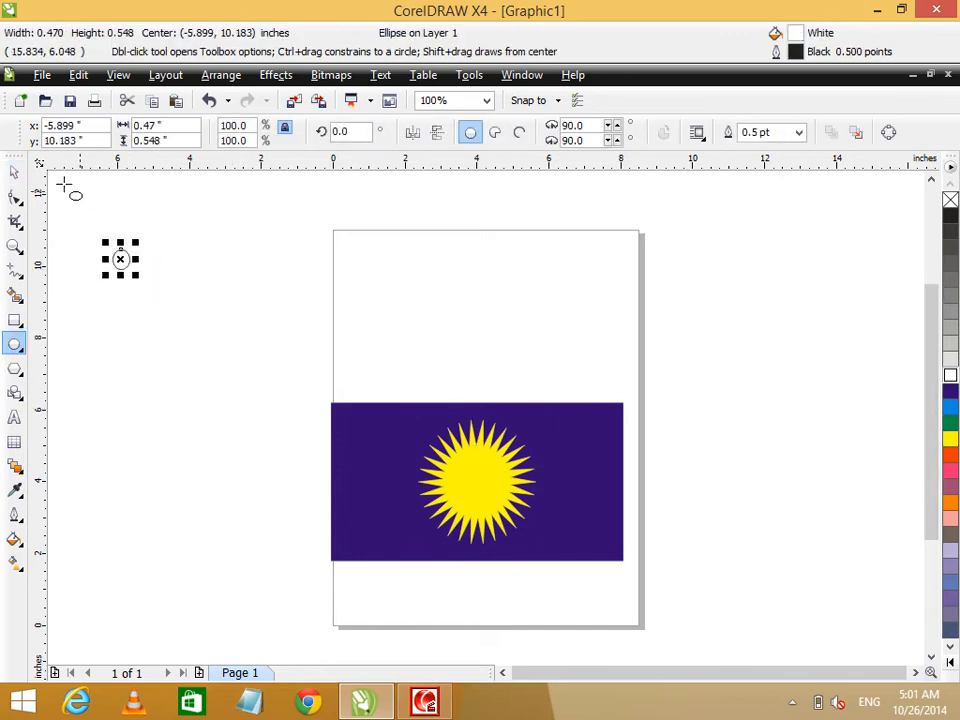
{"action": "right_click", "coordinate": [949, 376]}
Step: Centre the small white ellipse on the starburst by setting its position to x 4 and y 4 inches, and deselect it
{"action": "left_click", "coordinate": [60, 125]}
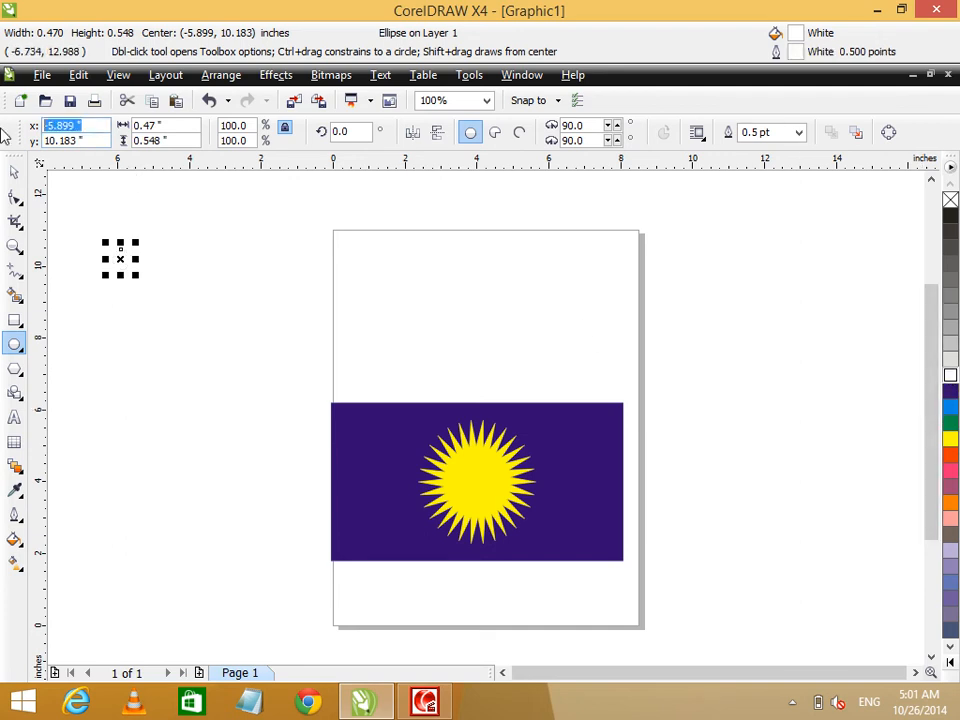
{"action": "type", "text": "4"}
{"action": "key", "text": "Tab"}
{"action": "type", "text": "4"}
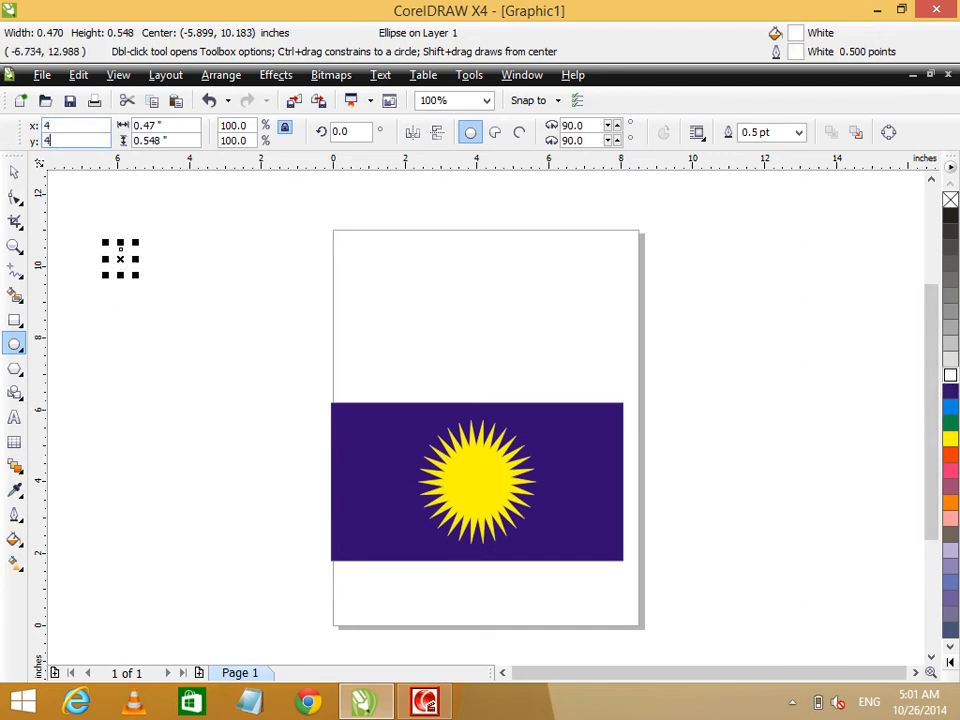
{"action": "key", "text": "Return"}
{"action": "key", "text": "Escape"}
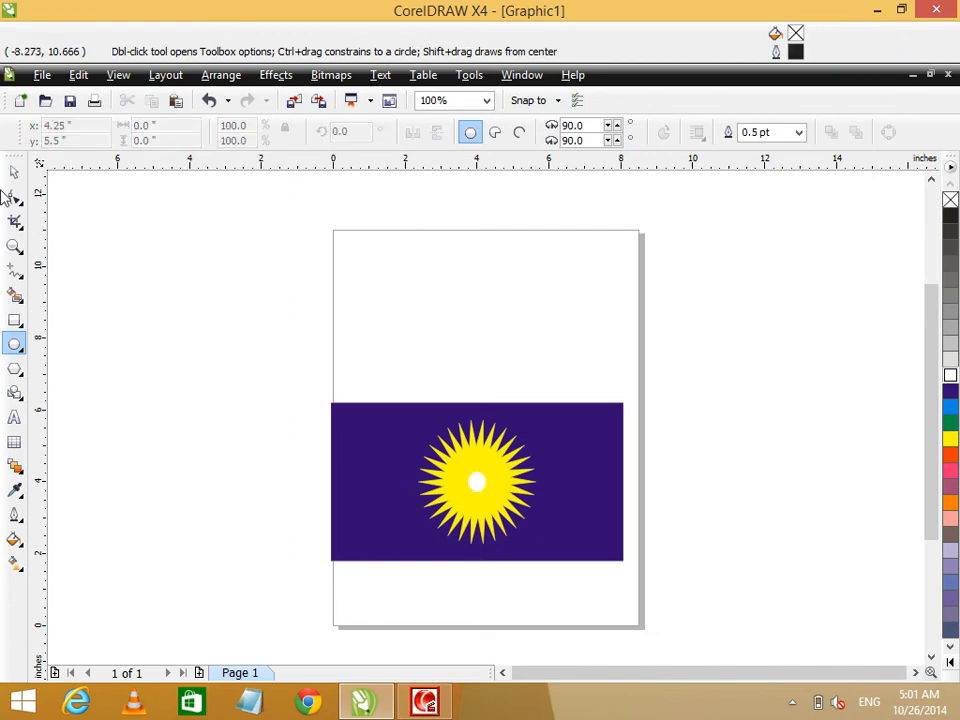
{"action": "left_click", "coordinate": [12, 174]}
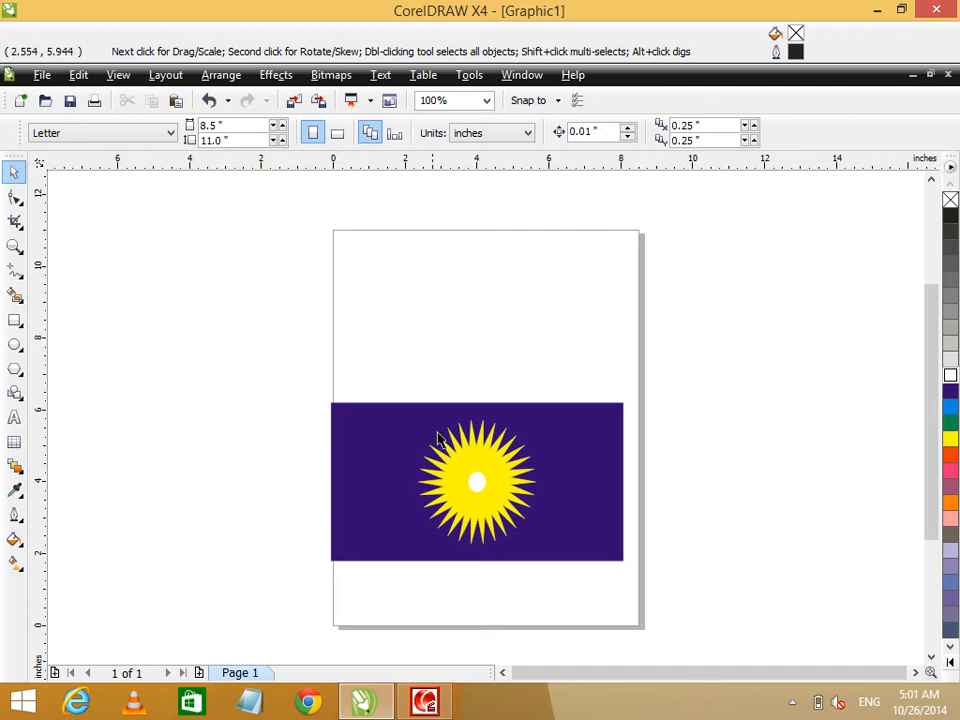
Step: Delete all the objects in the drawing to leave an empty page
{"action": "left_click", "coordinate": [14, 320]}
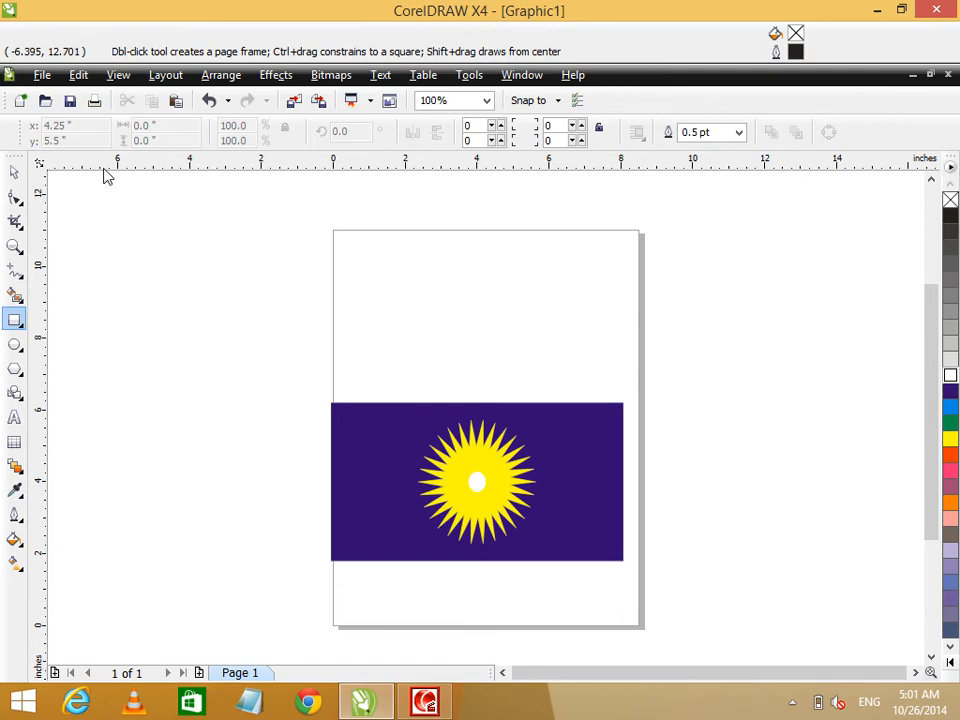
{"action": "key", "text": "ctrl+a"}
{"action": "key", "text": "Delete"}
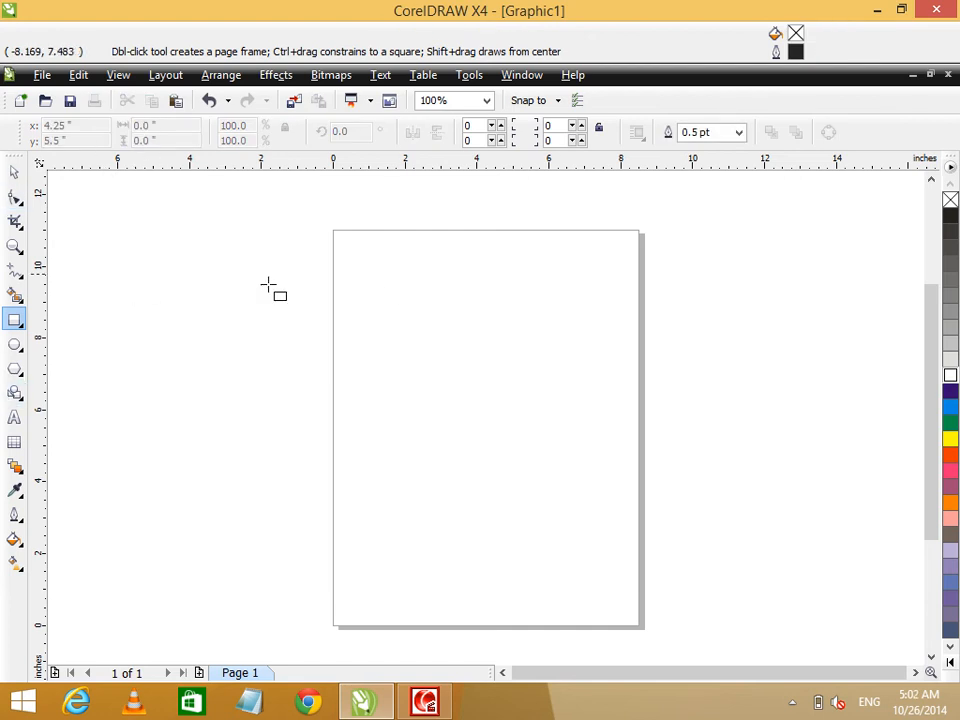
Step: Draw a rectangle about 15.3 by 5.8 inches that overhangs both sides of the page, and deselect it
{"action": "mouse_move", "coordinate": [236, 259]}
{"action": "left_mouse_down"}
{"action": "mouse_move", "coordinate": [705, 384]}
{"action": "mouse_move", "coordinate": [788, 469]}
{"action": "left_mouse_up"}
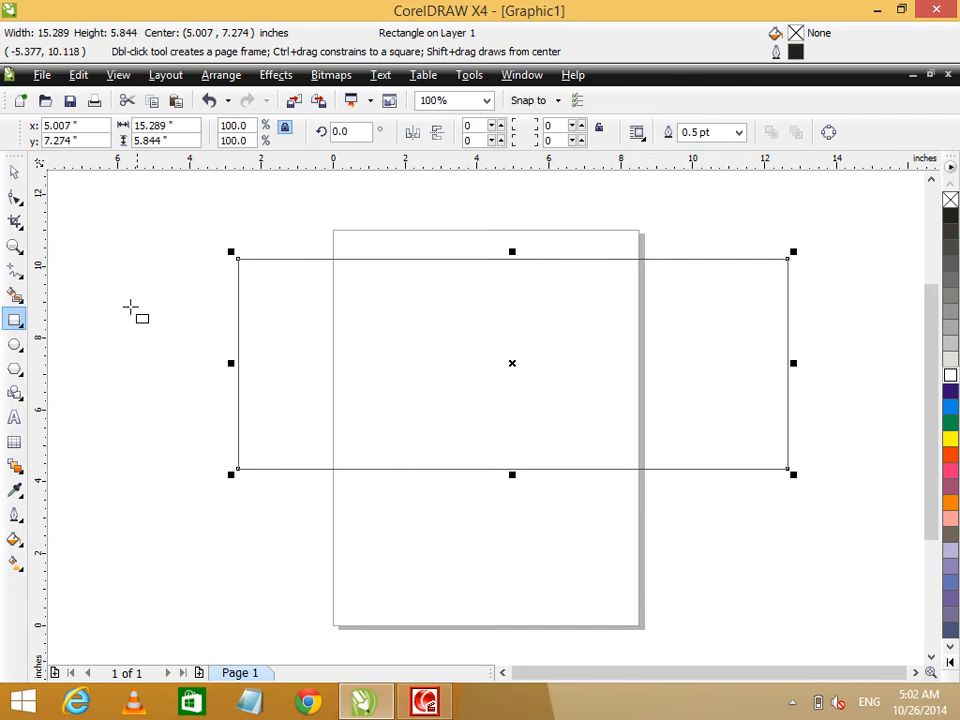
{"action": "left_click", "coordinate": [14, 172]}
{"action": "left_click", "coordinate": [80, 257]}
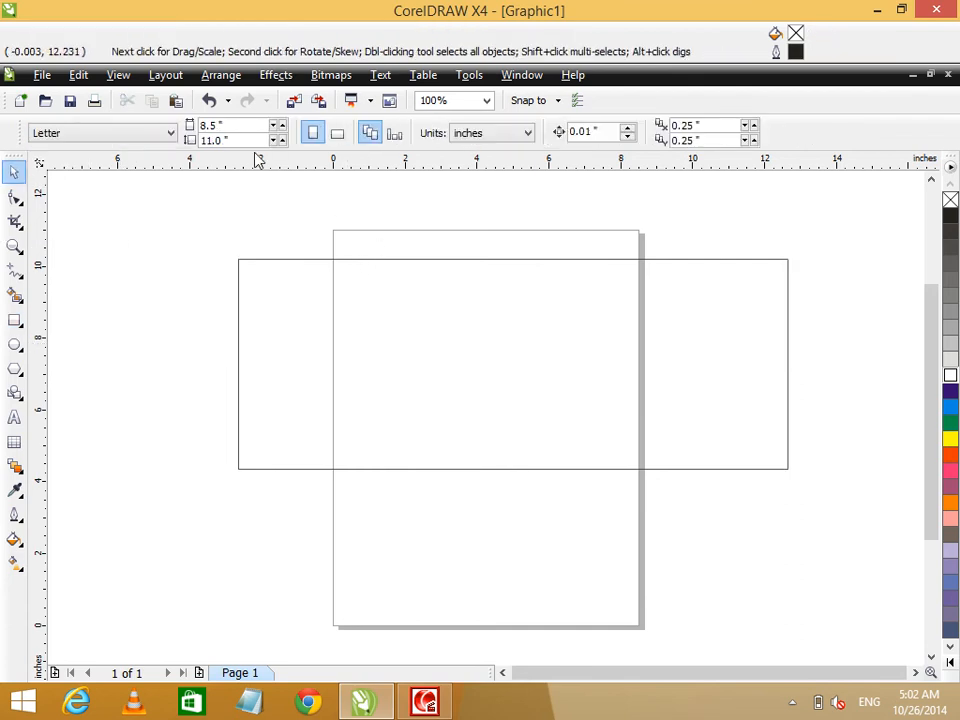
Step: Change the page to landscape orientation and set its paper type to Custom
{"action": "left_click_drag", "start_coordinate": [236, 125], "coordinate": [21, 156]}
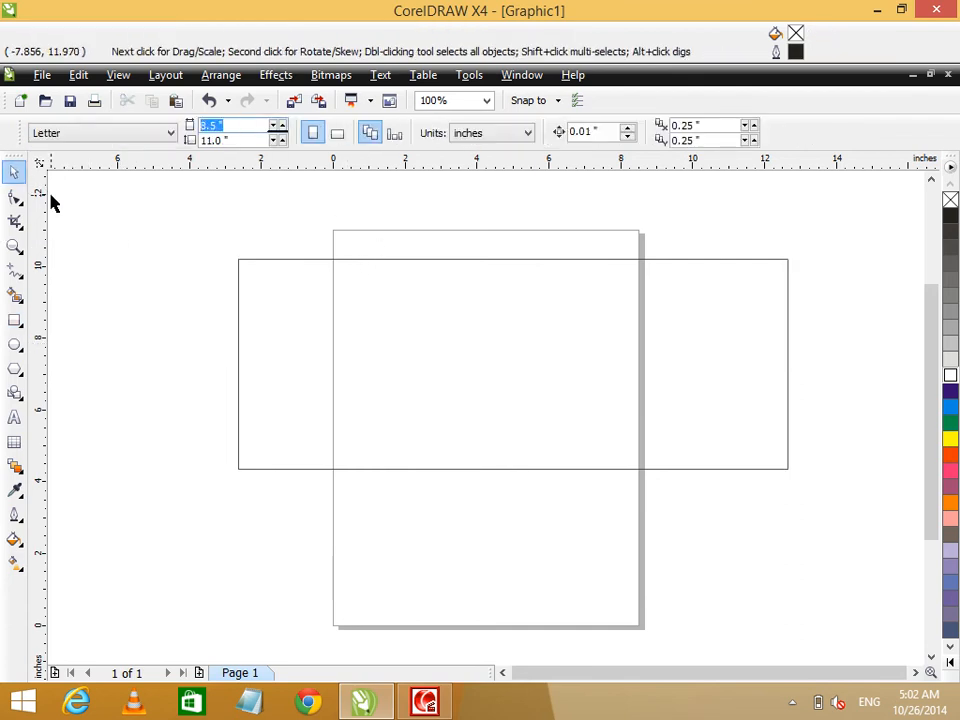
{"action": "left_click", "coordinate": [338, 134]}
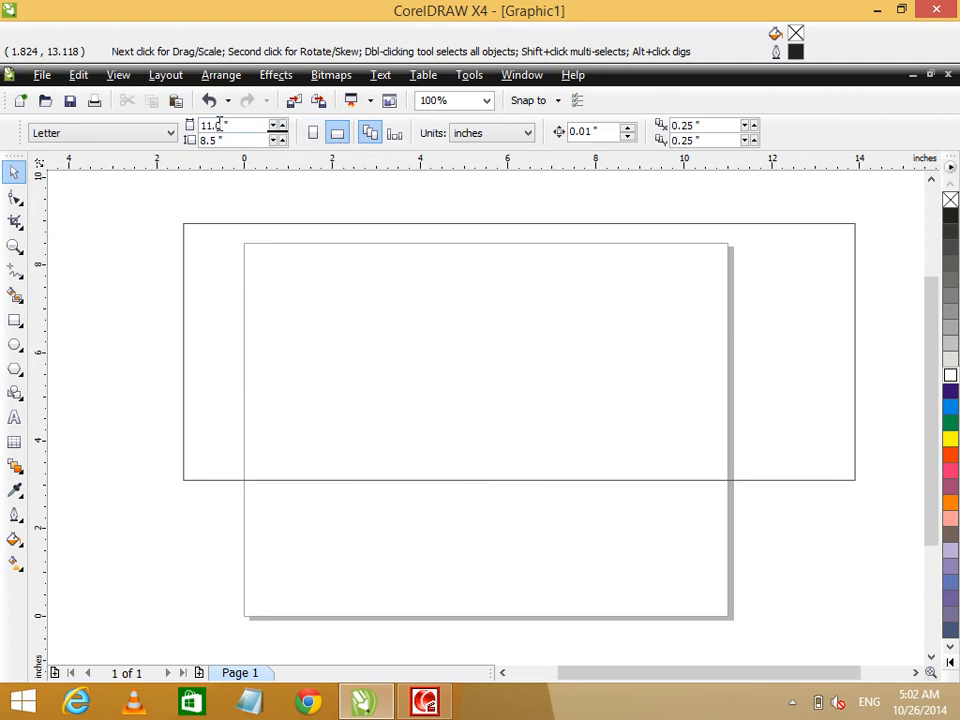
{"action": "left_click", "coordinate": [127, 145]}
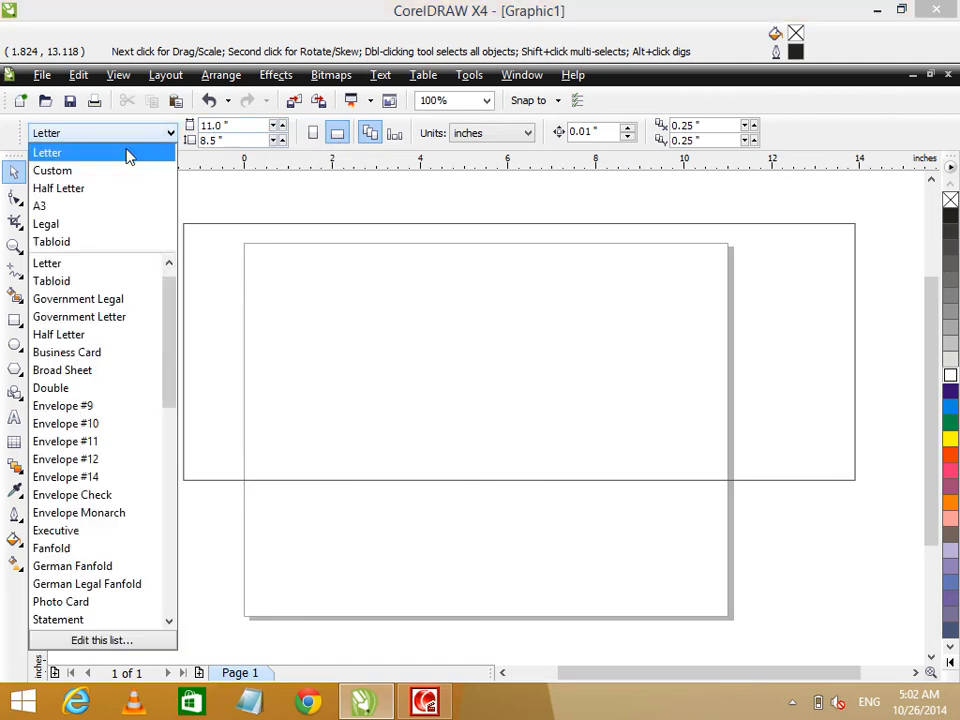
{"action": "left_click", "coordinate": [72, 178]}
{"action": "left_click", "coordinate": [244, 128]}
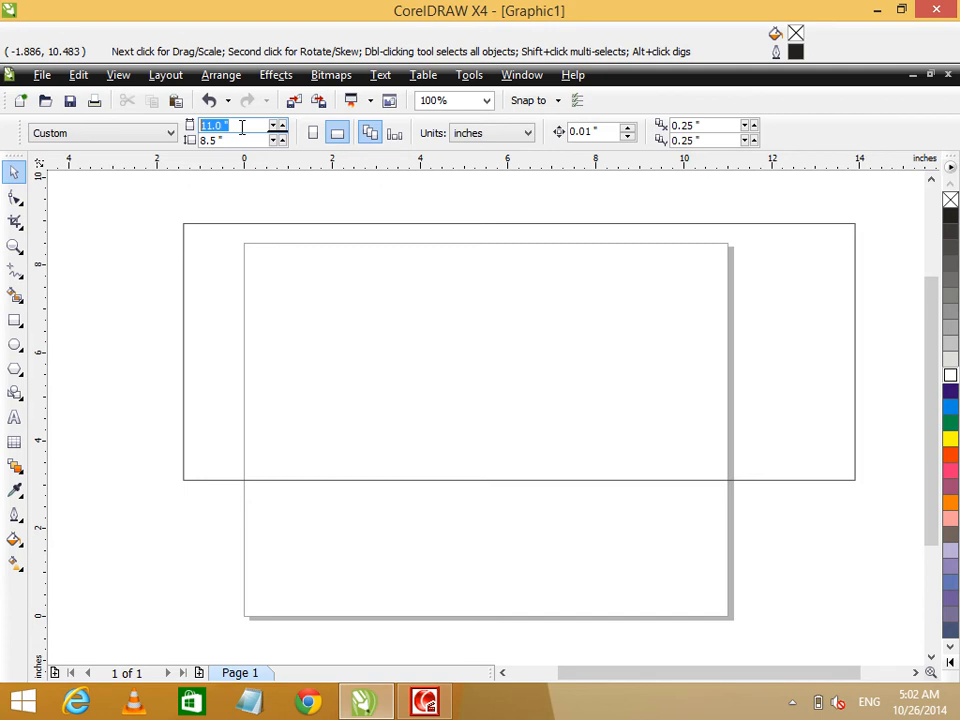
Step: Try to resize the rectangle to 11 inches wide and 8.5 inches high
{"action": "left_click", "coordinate": [219, 255]}
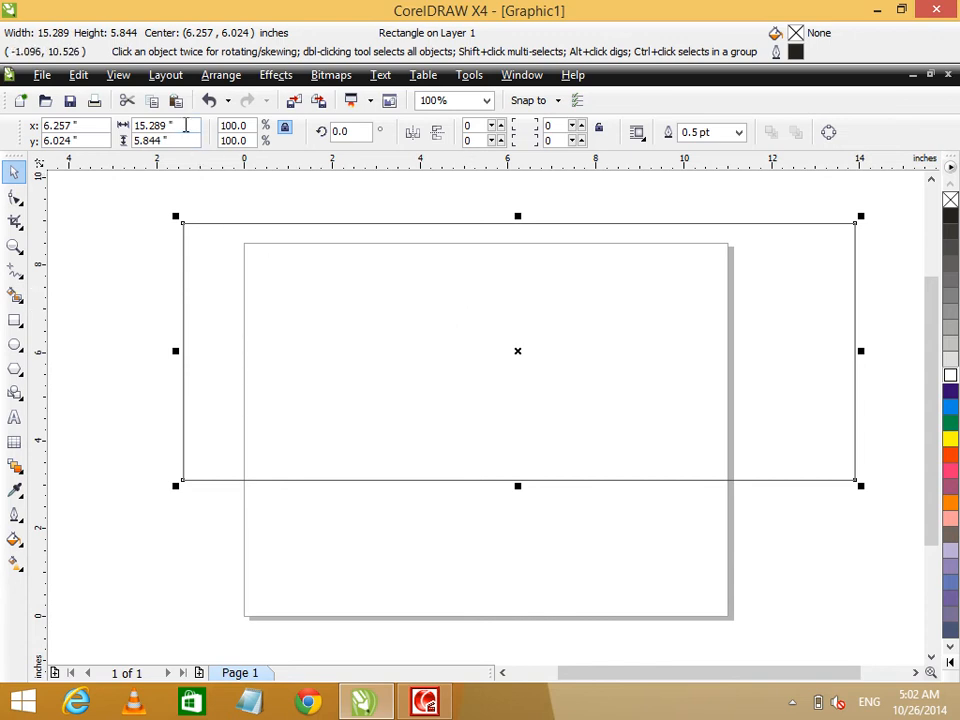
{"action": "left_click", "coordinate": [152, 125]}
{"action": "type", "text": "11"}
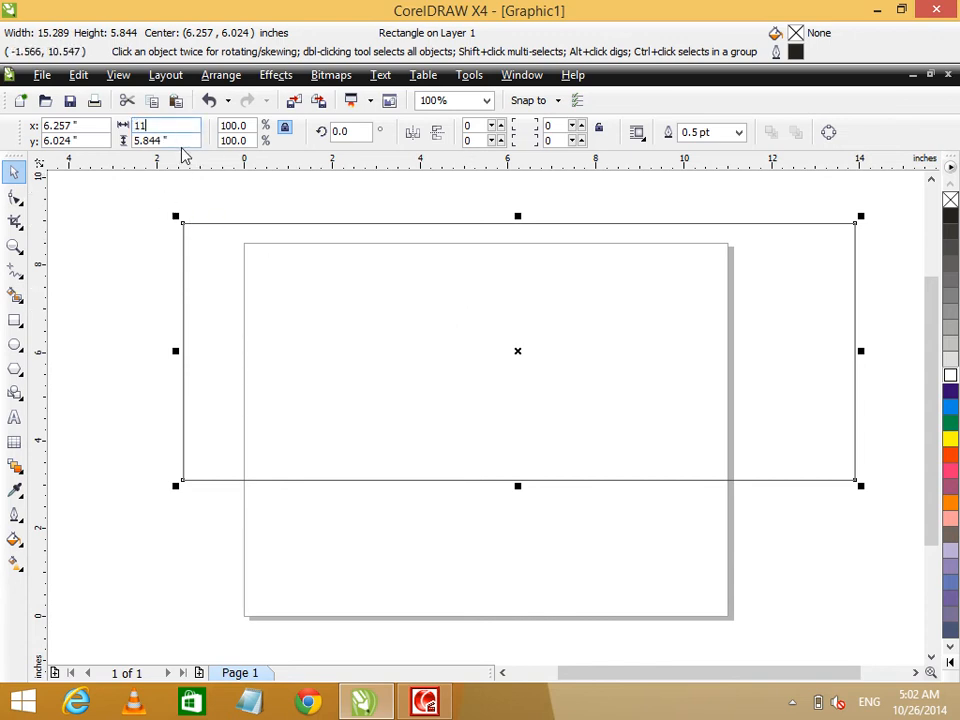
{"action": "left_click", "coordinate": [177, 140]}
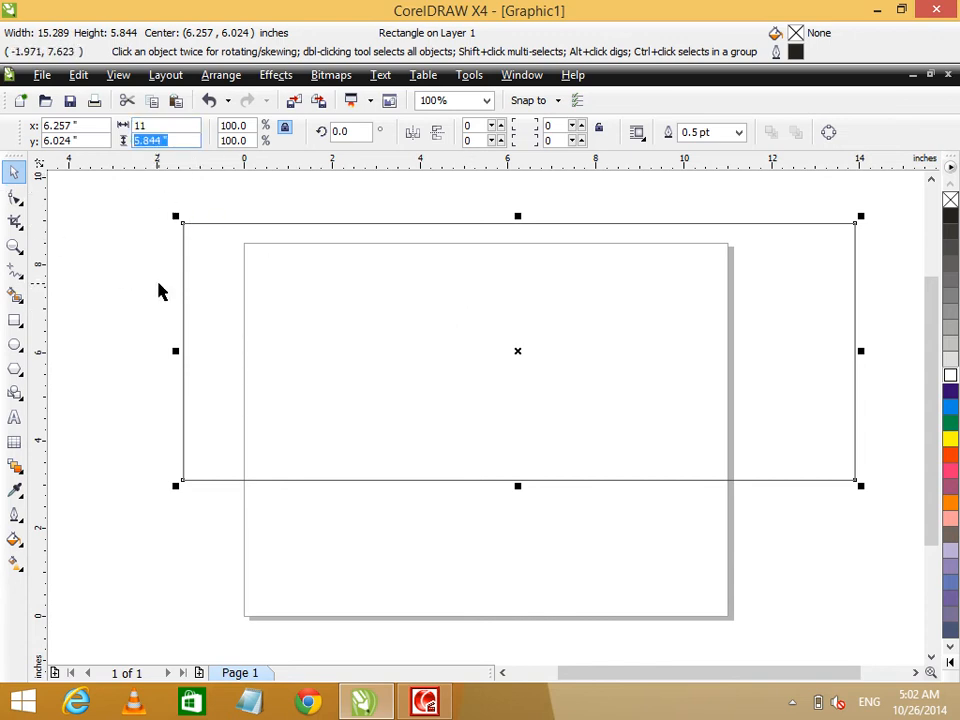
{"action": "type", "text": "8."}
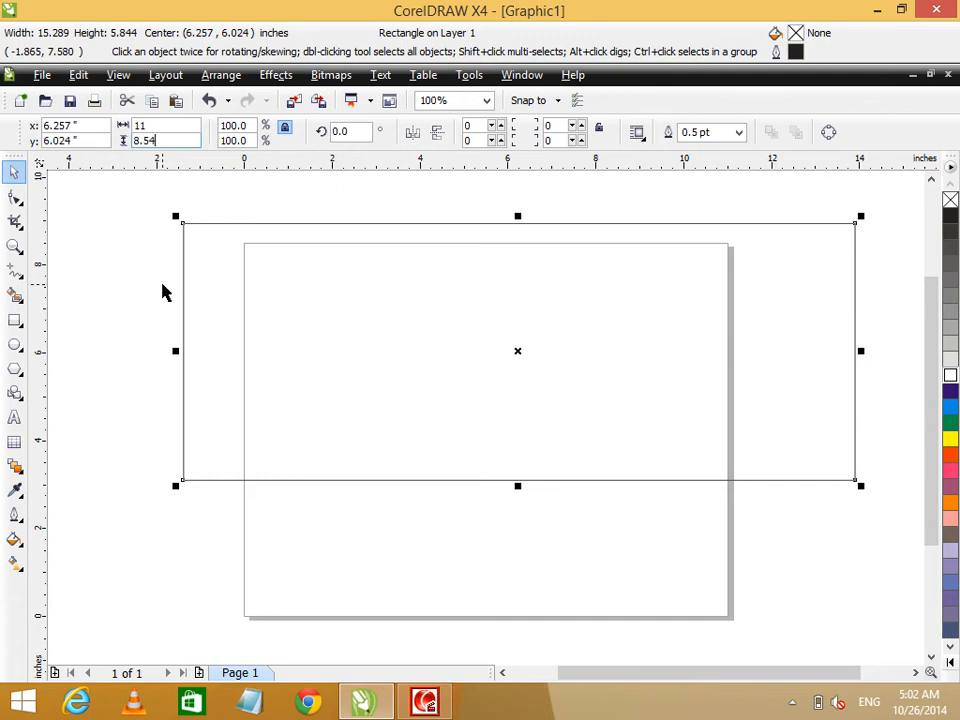
{"action": "type", "text": "5"}
{"action": "key", "text": "Return"}
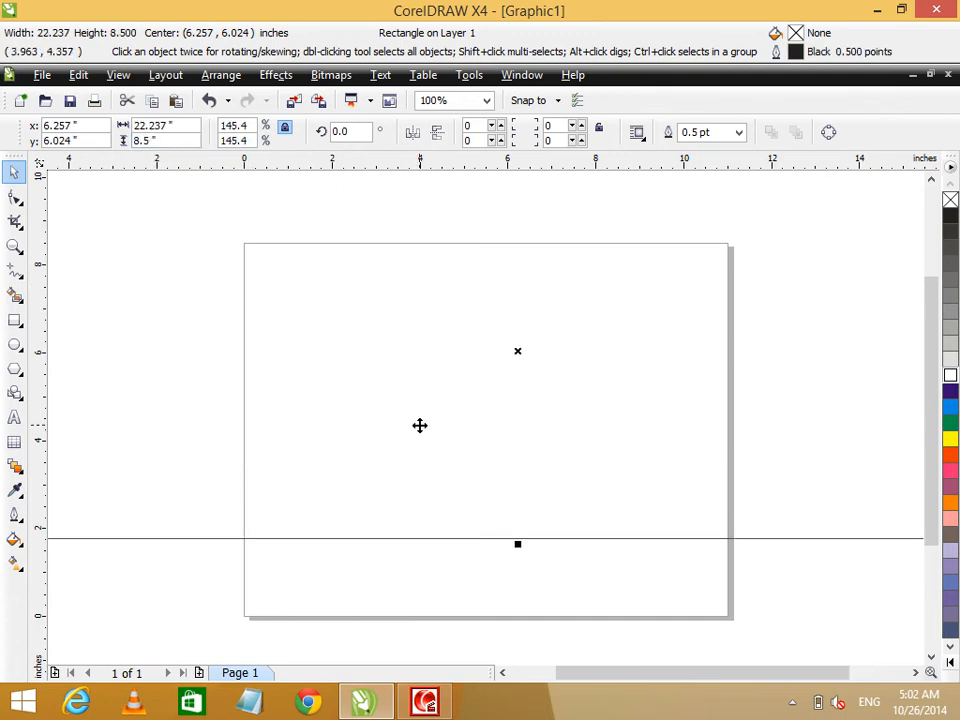
Step: Set the rectangle's width to 11 inches and move it onto the upper half of the page
{"action": "left_click_drag", "start_coordinate": [597, 300], "coordinate": [632, 476]}
{"action": "left_click_drag", "start_coordinate": [373, 429], "coordinate": [461, 313]}
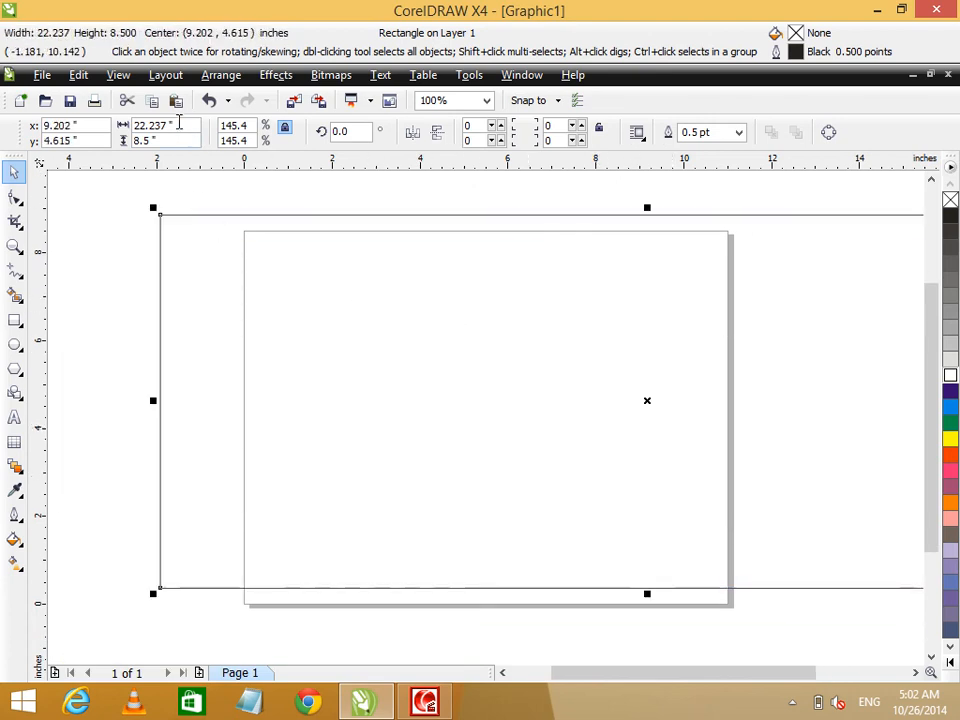
{"action": "left_click", "coordinate": [160, 125]}
{"action": "type", "text": "11.0"}
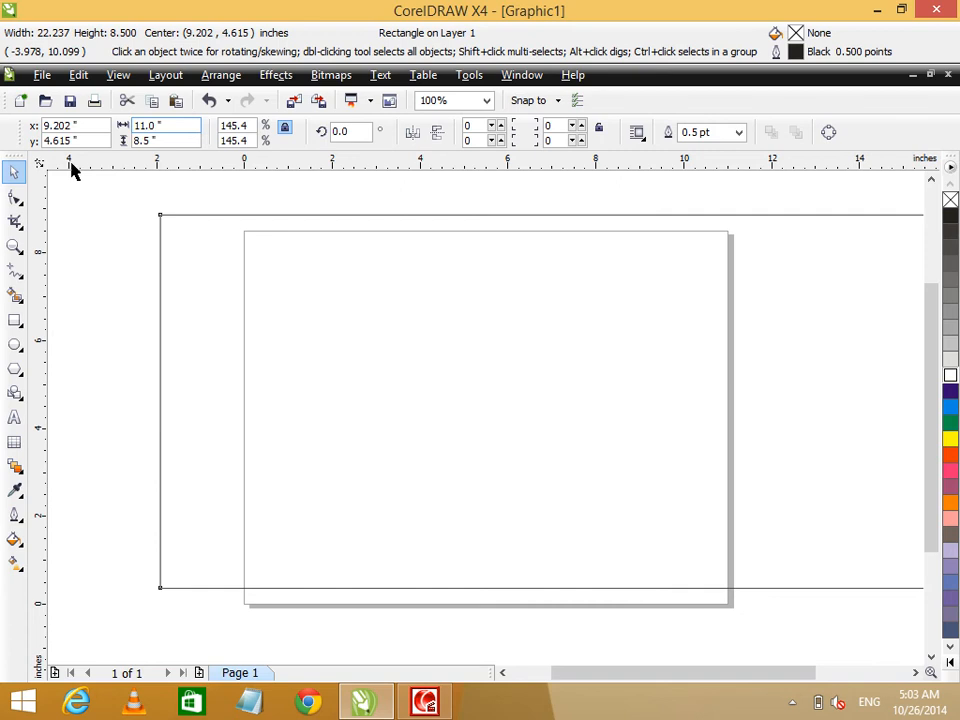
{"action": "key", "text": "Return"}
{"action": "left_click_drag", "start_coordinate": [674, 423], "coordinate": [510, 353]}
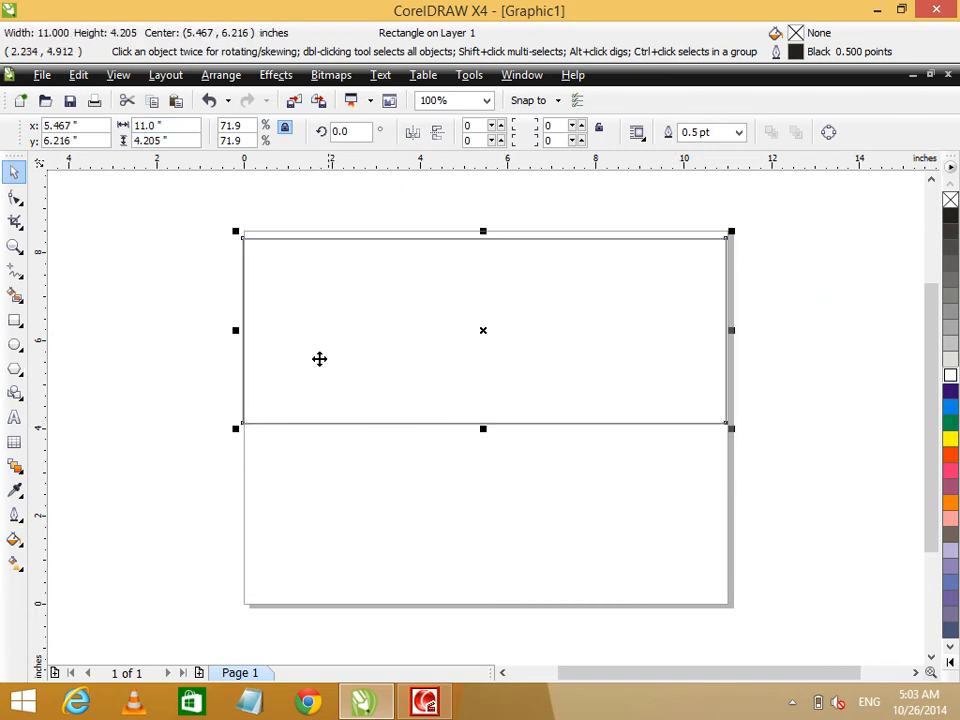
Step: Try to set only the rectangle's height to 8.5 inches
{"action": "left_click", "coordinate": [136, 140]}
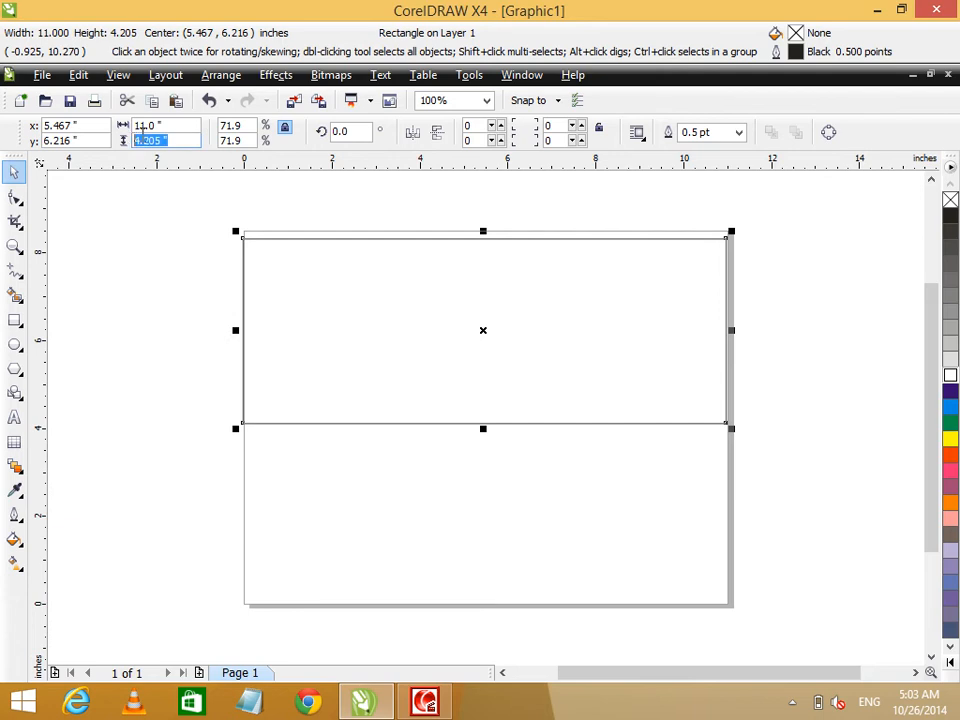
{"action": "type", "text": "8.5"}
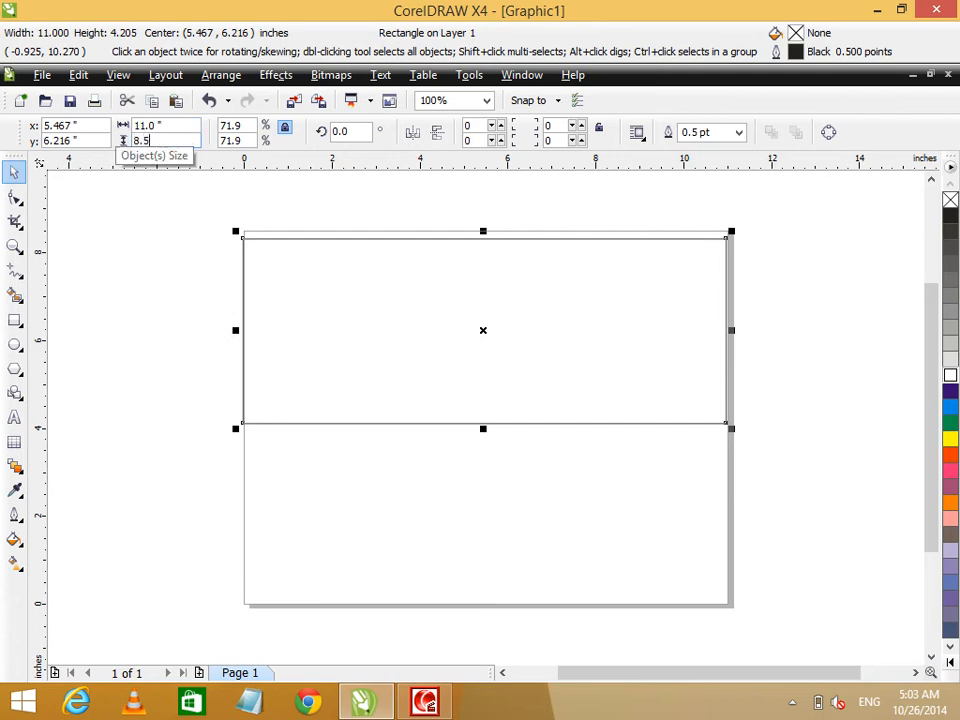
{"action": "key", "text": "Return"}
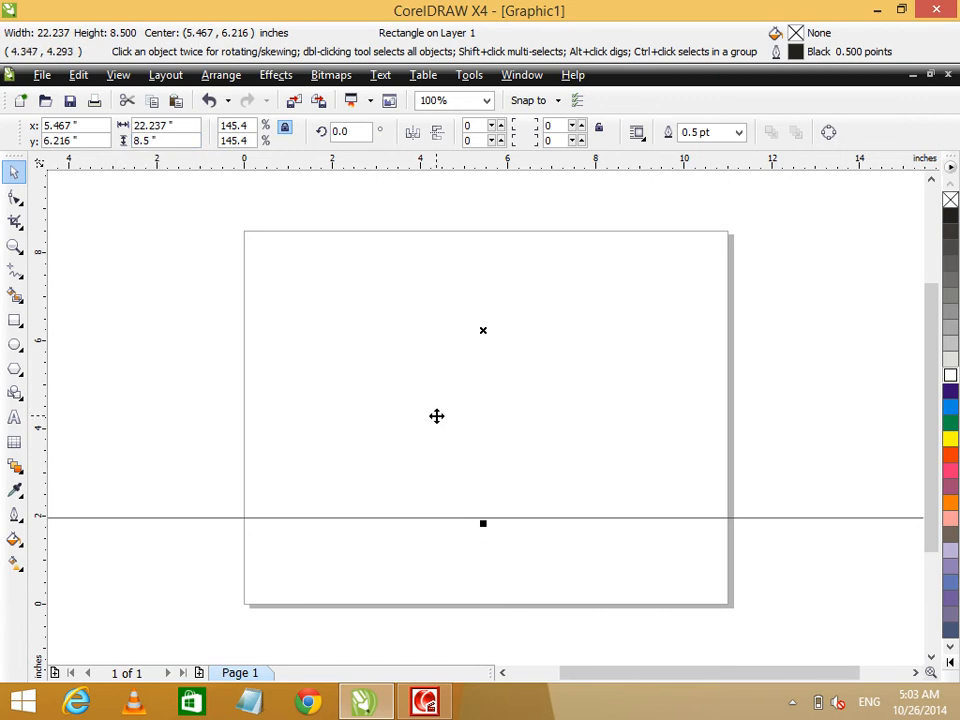
Step: Delete the oversized rectangle from the page
{"action": "left_click", "coordinate": [362, 604]}
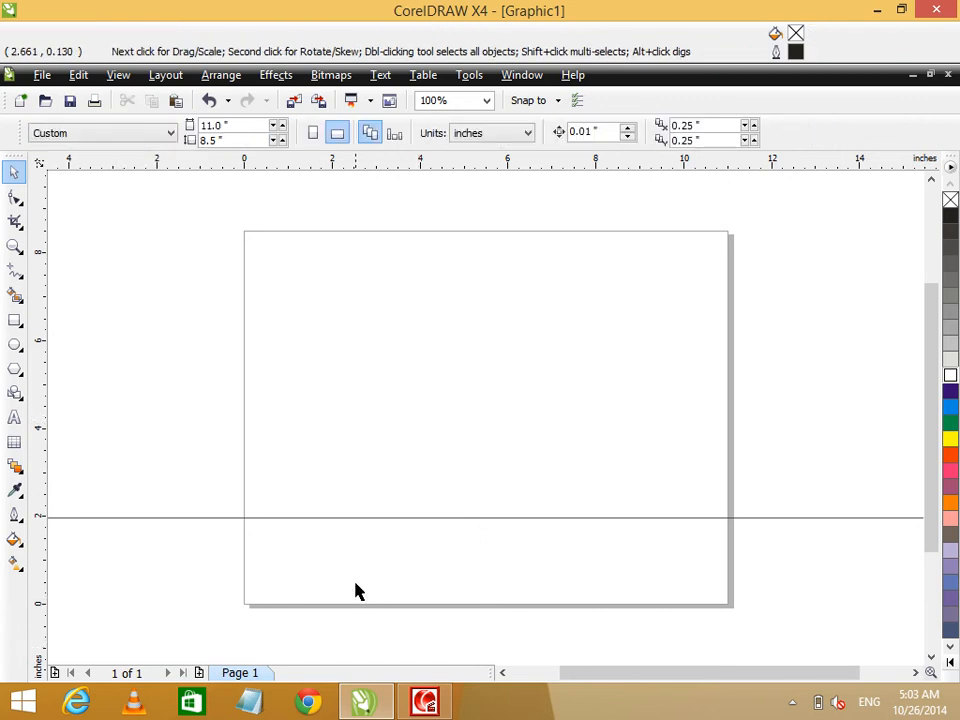
{"action": "left_click", "coordinate": [283, 445]}
{"action": "key", "text": "Delete"}
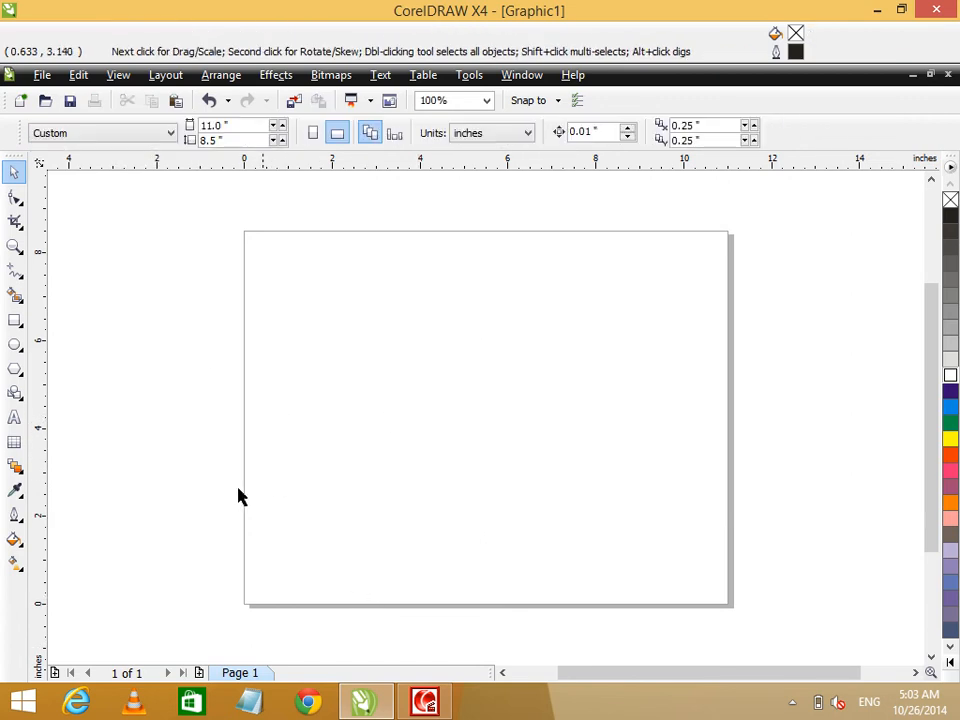
Step: Draw a rectangle about 11.6 by 4.6 inches across the page and give it a yellow fill and yellow outline
{"action": "left_click", "coordinate": [16, 320]}
{"action": "left_click_drag", "start_coordinate": [237, 265], "coordinate": [748, 466]}
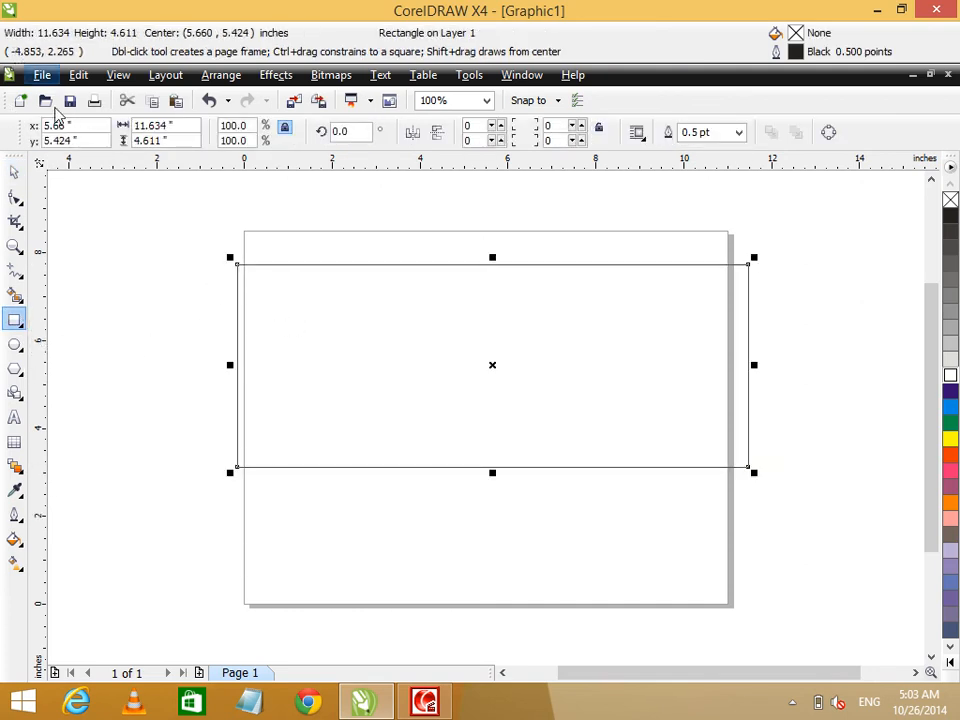
{"action": "left_click", "coordinate": [199, 127]}
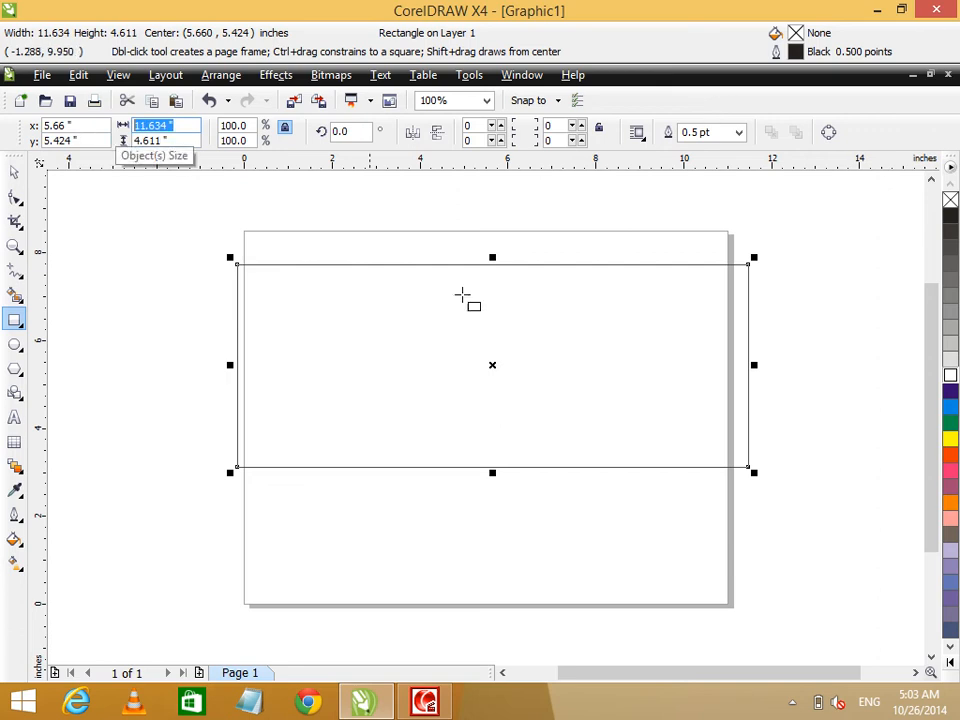
{"action": "left_click", "coordinate": [950, 422]}
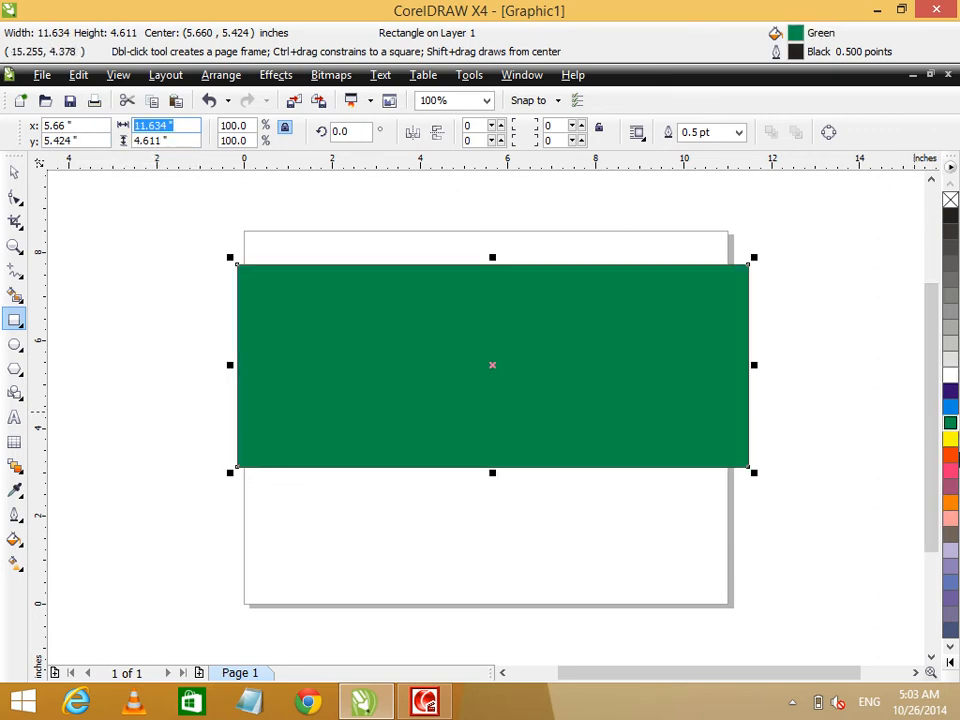
{"action": "left_click", "coordinate": [950, 438]}
{"action": "right_click", "coordinate": [950, 438]}
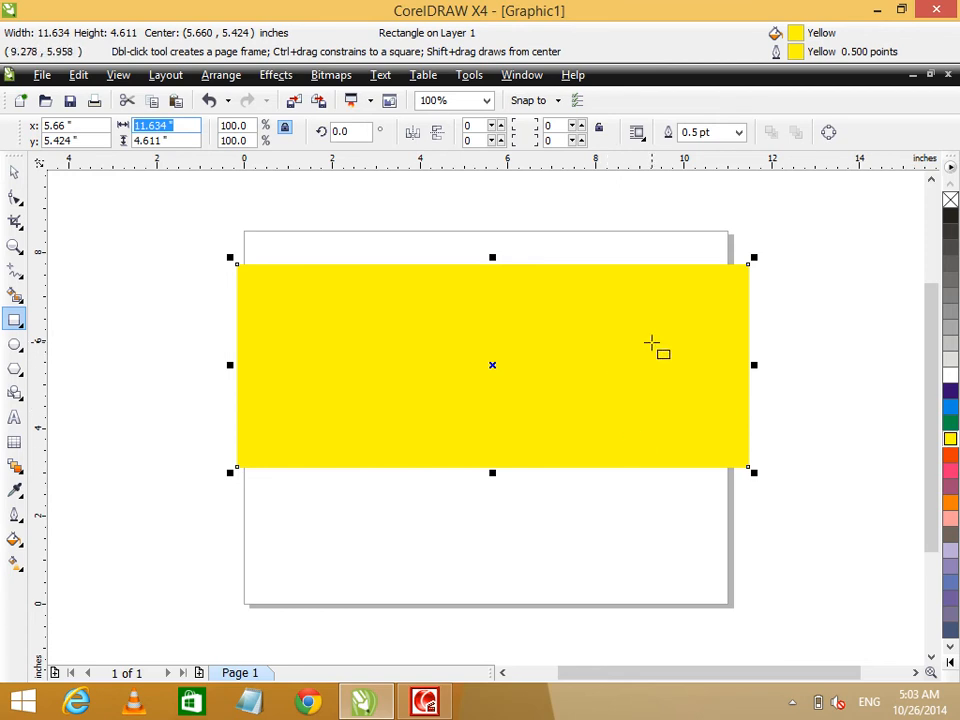
{"action": "key", "text": "BackSpace"}
Step: Shrink the yellow rectangle proportionally to about 5.1 by 2.0 inches and move it to the upper middle of the page
{"action": "left_click", "coordinate": [14, 172]}
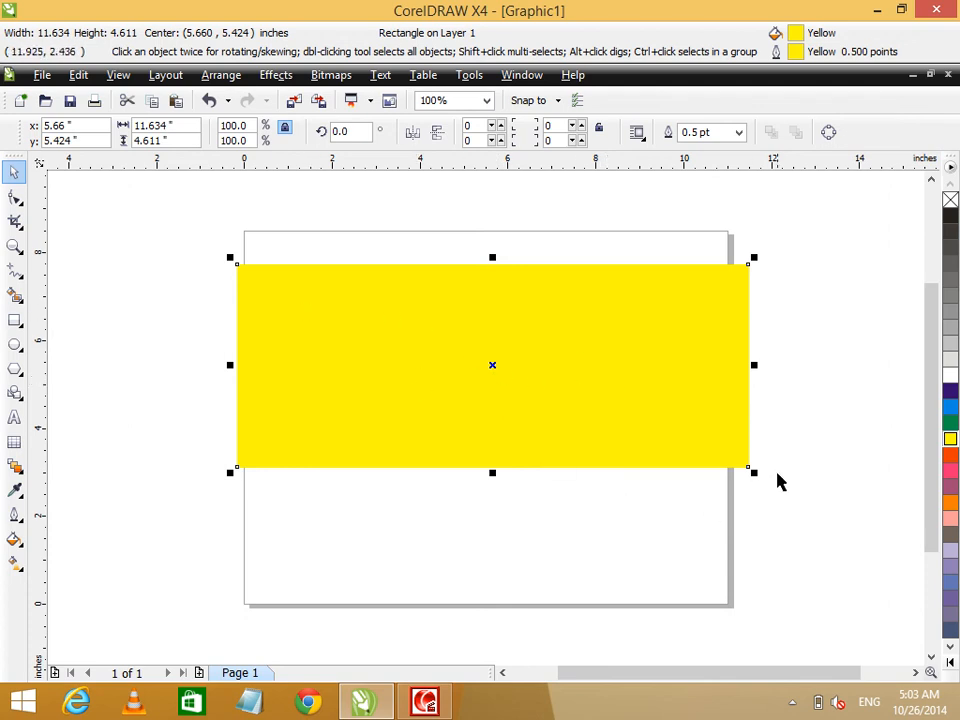
{"action": "left_click_drag", "start_coordinate": [753, 472], "coordinate": [462, 354]}
{"action": "left_click_drag", "start_coordinate": [372, 332], "coordinate": [526, 356]}
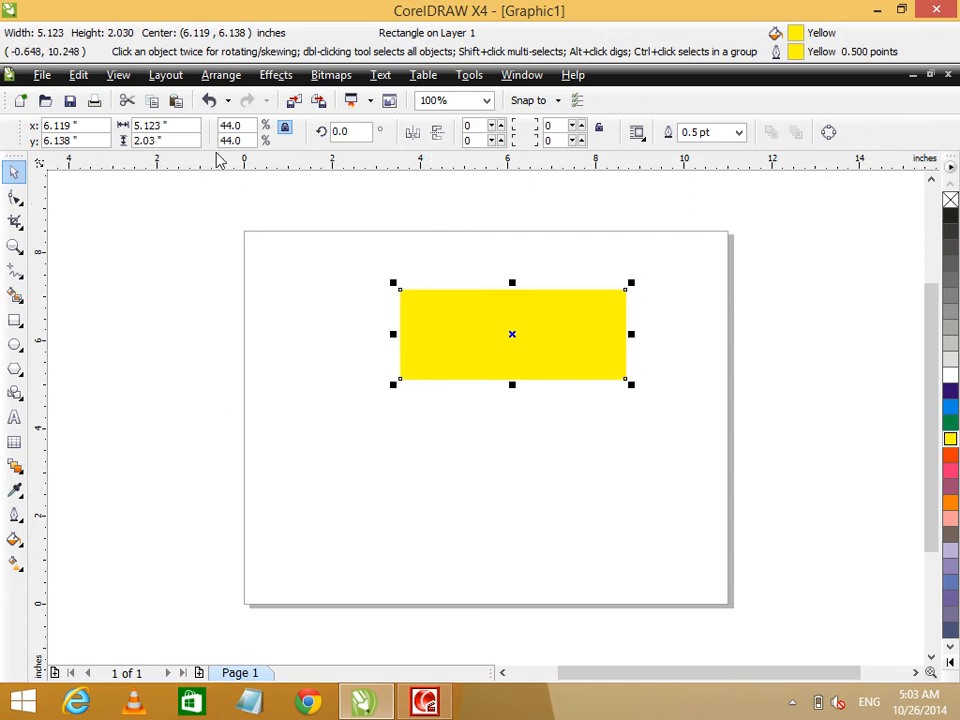
Step: Turn off proportional sizing and set the yellow rectangle's horizontal and vertical scale factors to 100%
{"action": "left_click", "coordinate": [285, 130]}
{"action": "double_click", "coordinate": [222, 126]}
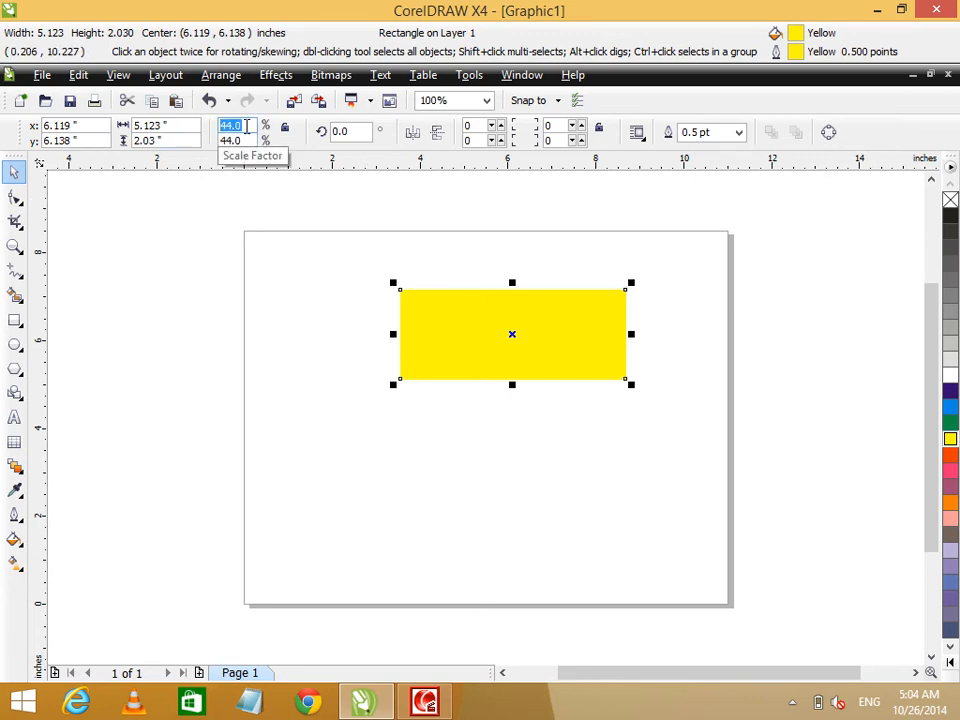
{"action": "type", "text": "100"}
{"action": "key", "text": "Tab"}
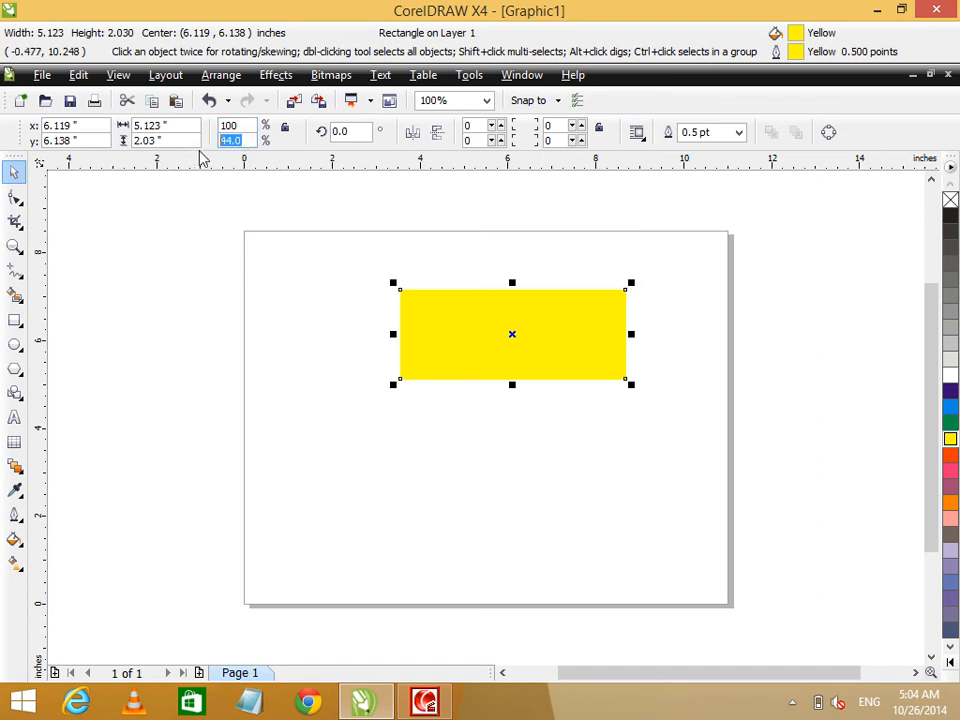
{"action": "type", "text": "1"}
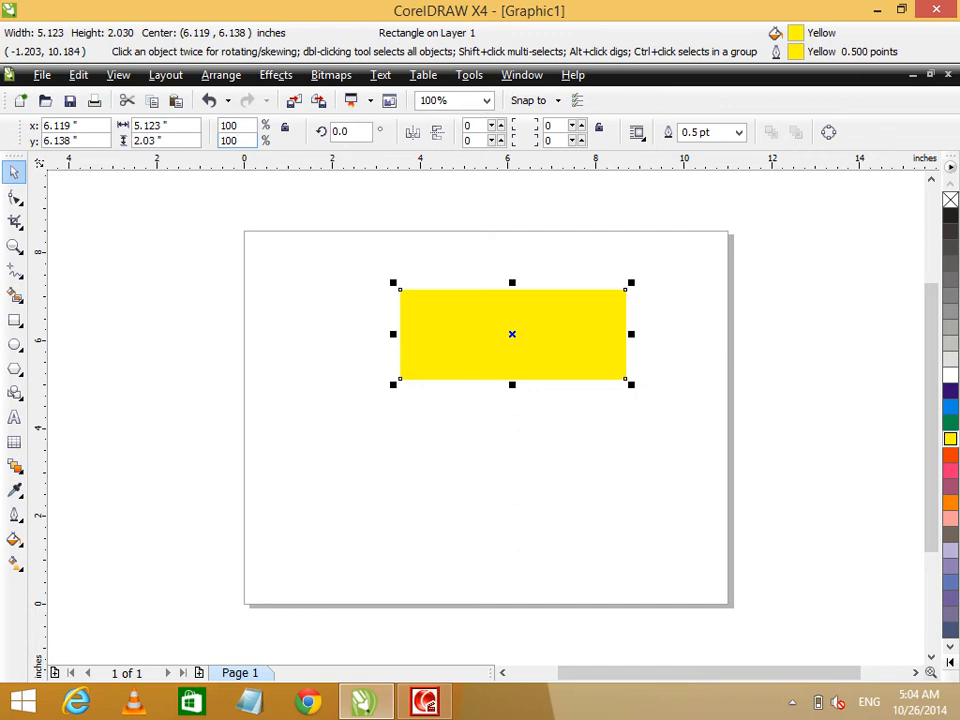
{"action": "type", "text": "00"}
{"action": "key", "text": "Return"}
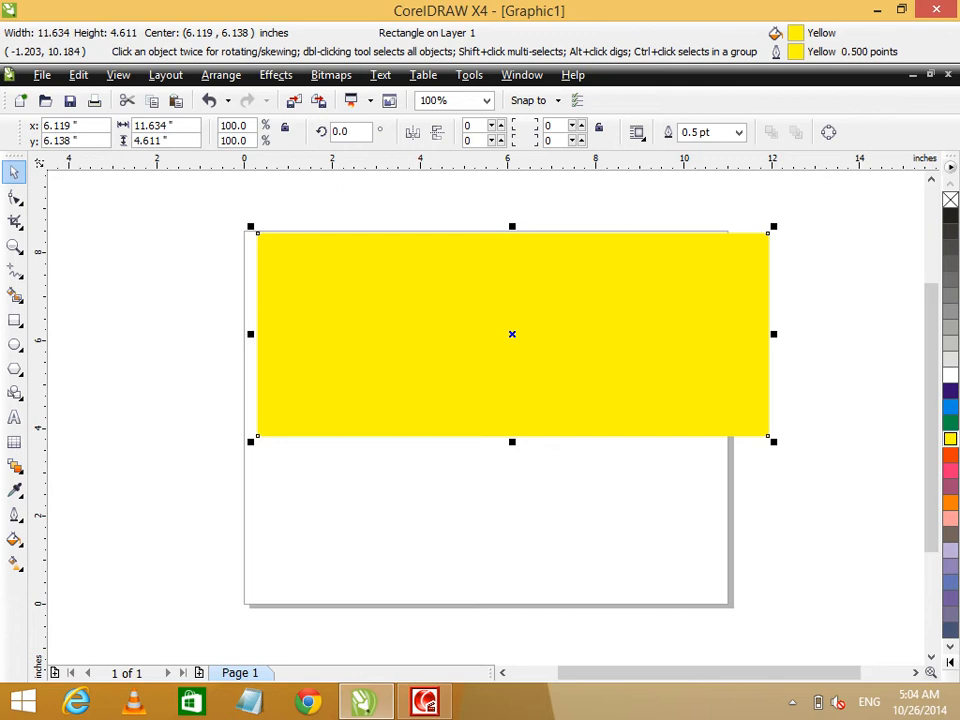
Step: Delete the yellow rectangle and draw a green-filled rectangle about 9.4 by 4.6 inches on the page
{"action": "key", "text": "Delete"}
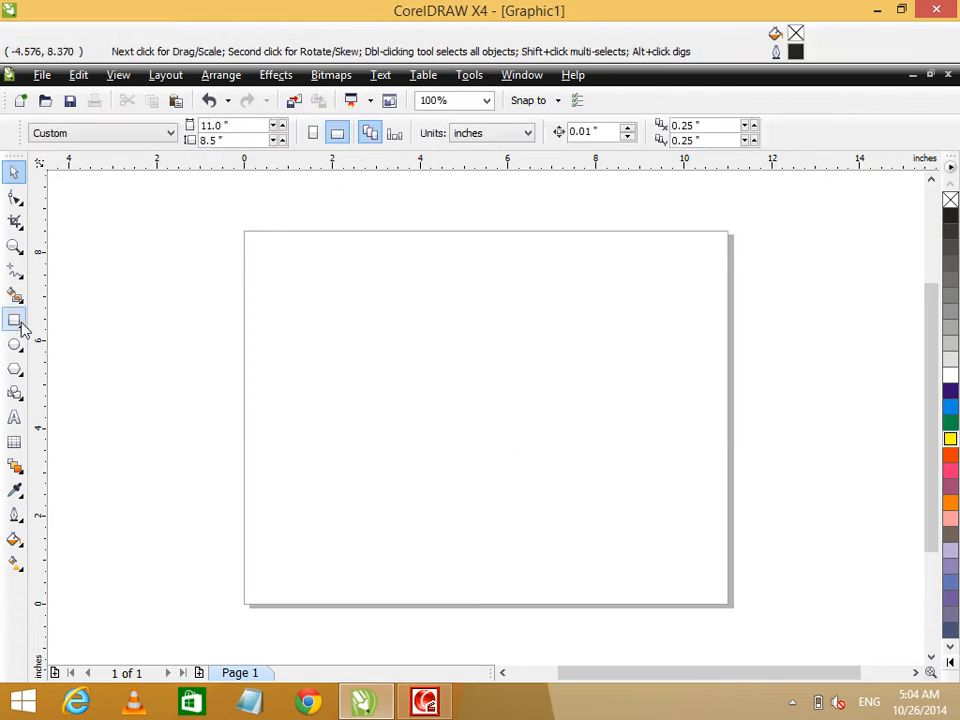
{"action": "key", "text": "F6"}
{"action": "mouse_move", "coordinate": [281, 300]}
{"action": "left_mouse_down"}
{"action": "mouse_move", "coordinate": [379, 424]}
{"action": "mouse_move", "coordinate": [697, 502]}
{"action": "left_mouse_up"}
{"action": "left_click", "coordinate": [950, 422]}
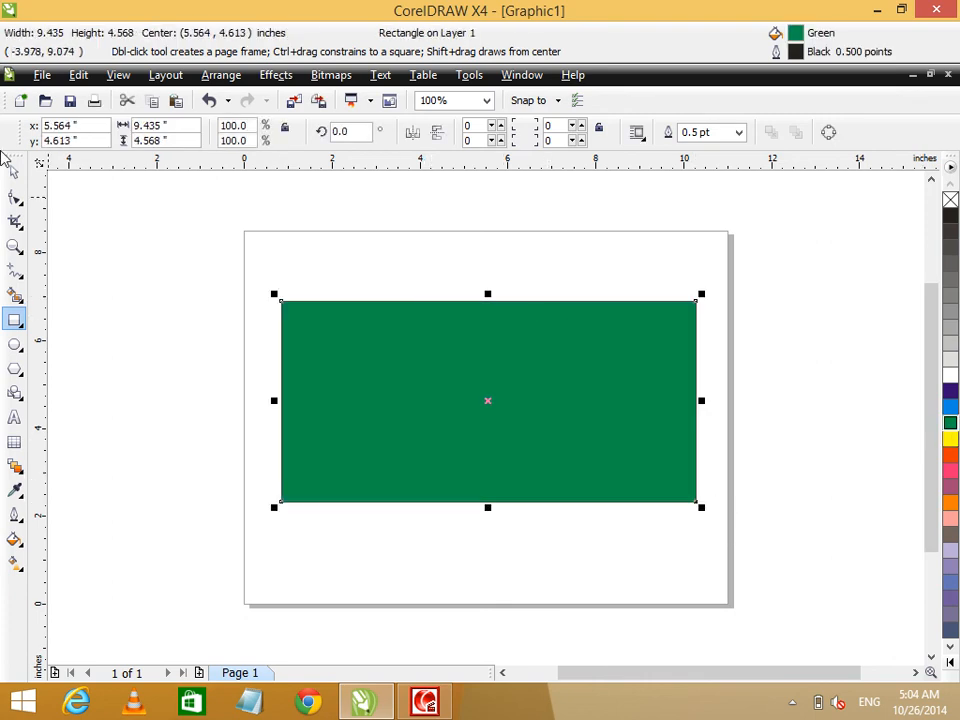
Step: Enlarge the green rectangle to about 11.4 by 5.5 inches, then reset its horizontal and vertical scale factors to 100%
{"action": "left_click_drag", "start_coordinate": [274, 294], "coordinate": [189, 253]}
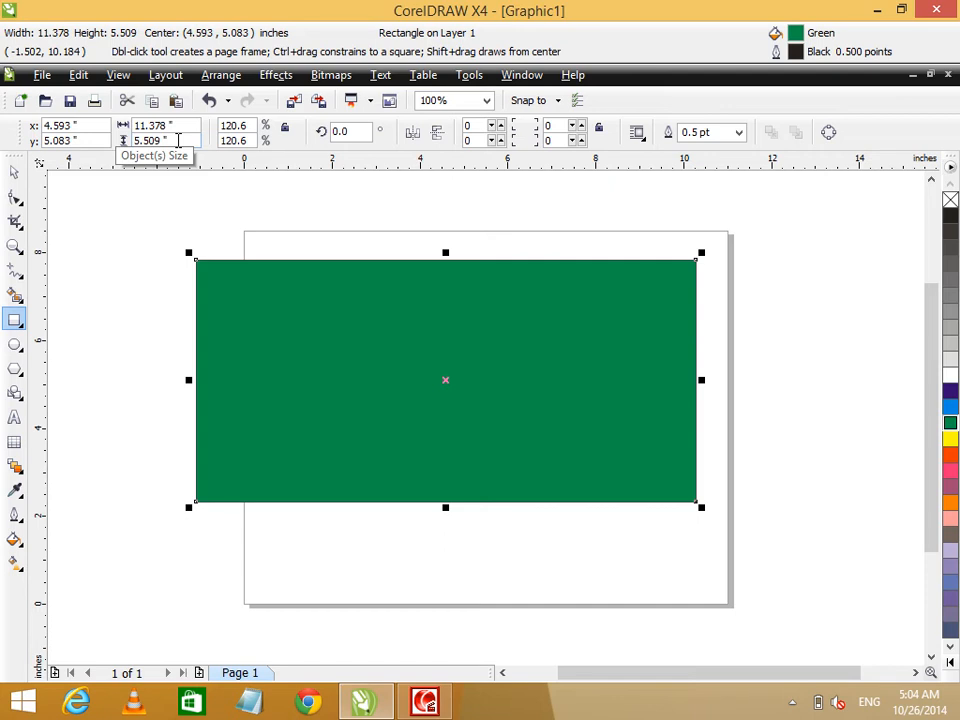
{"action": "left_click", "coordinate": [248, 128]}
{"action": "type", "text": "100"}
{"action": "left_click", "coordinate": [250, 141]}
{"action": "type", "text": "1"}
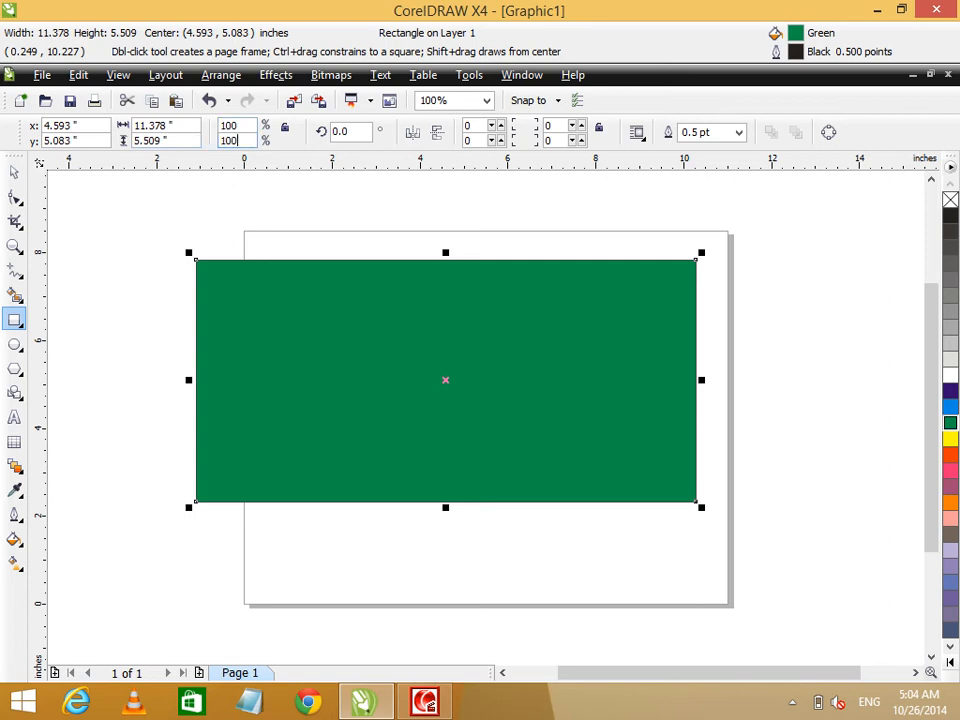
{"action": "type", "text": "00"}
{"action": "key", "text": "Return"}
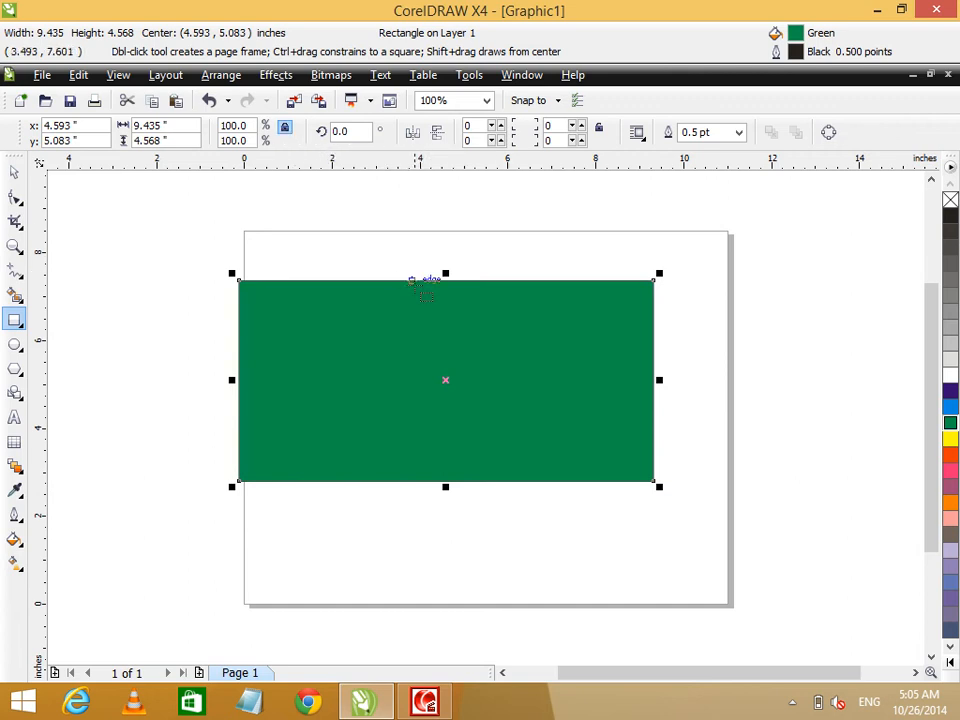
Step: Delete the green rectangle and draw an unfilled rectangle about 8.9 by 5.7 inches on the page
{"action": "key", "text": "Delete"}
{"action": "mouse_move", "coordinate": [281, 271]}
{"action": "left_mouse_down"}
{"action": "mouse_move", "coordinate": [574, 481]}
{"action": "mouse_move", "coordinate": [671, 520]}
{"action": "left_mouse_up"}
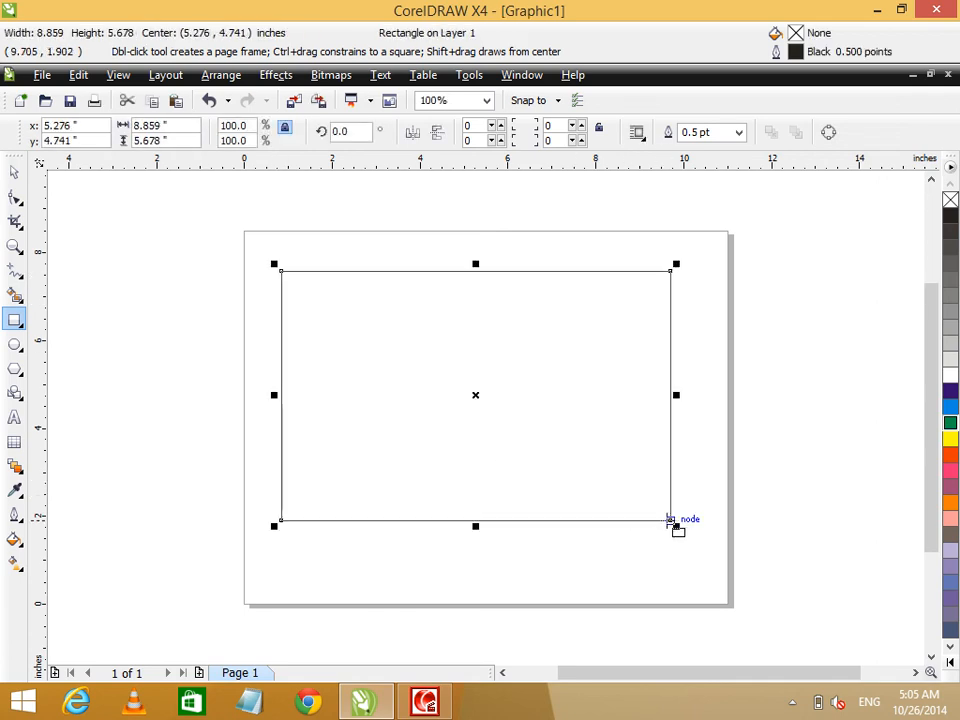
Step: Fill the selected rectangle with yellow and shrink it proportionally to about 7.0 by 4.5 inches
{"action": "left_click", "coordinate": [950, 438]}
{"action": "left_click_drag", "start_coordinate": [274, 265], "coordinate": [338, 318]}
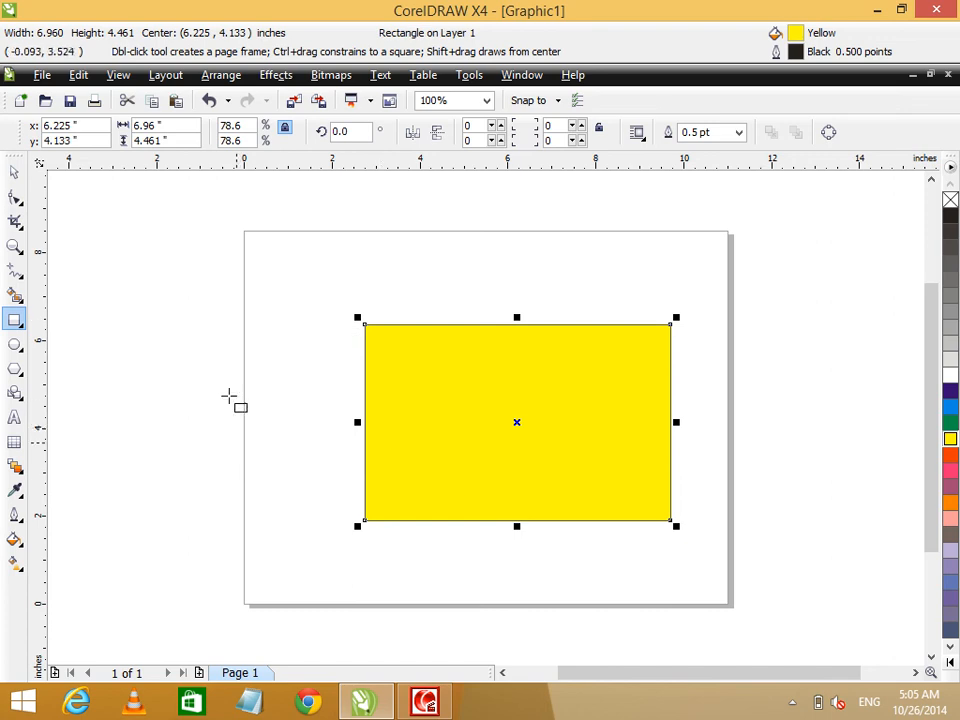
Step: Turn off proportional sizing and reset the yellow rectangle's horizontal and vertical scale factors to 100%
{"action": "left_click_drag", "start_coordinate": [244, 128], "coordinate": [200, 124]}
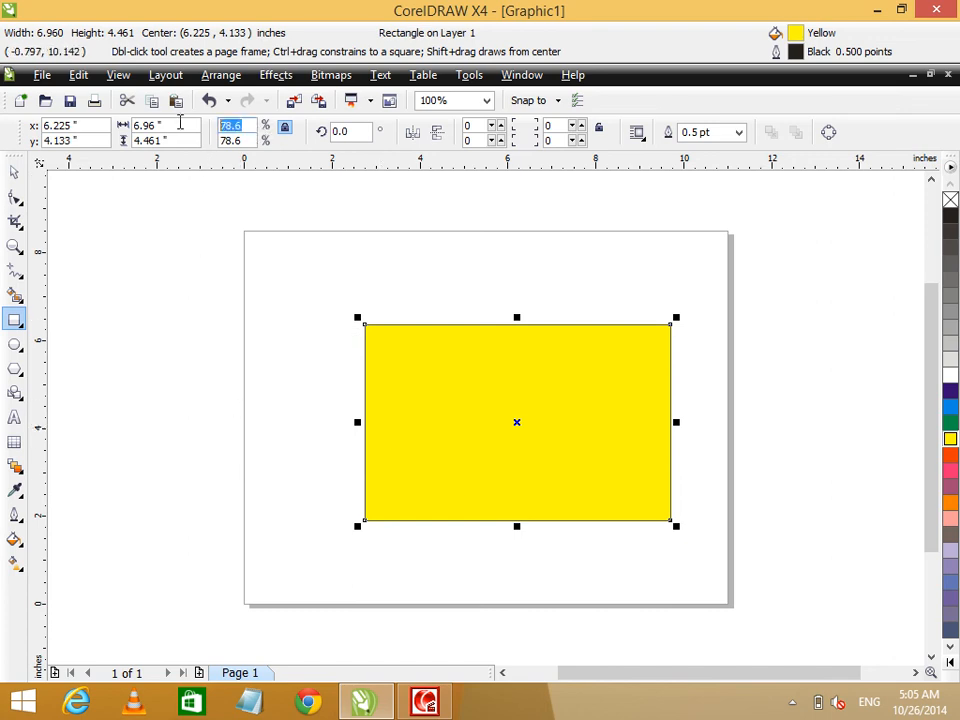
{"action": "left_click", "coordinate": [285, 128]}
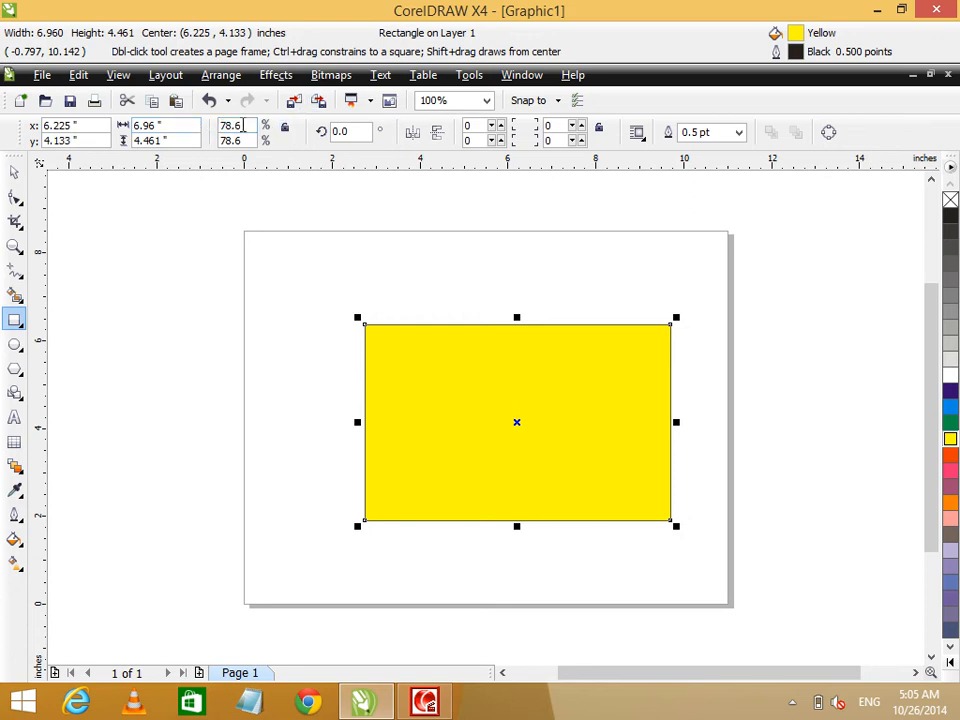
{"action": "type", "text": "1000"}
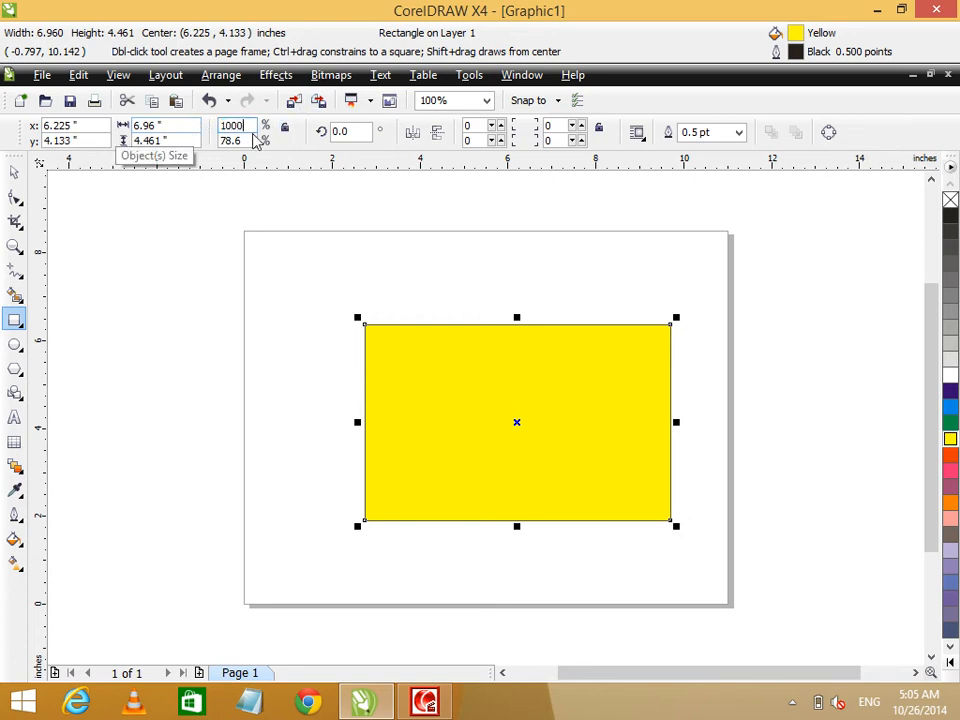
{"action": "key", "text": "Return"}
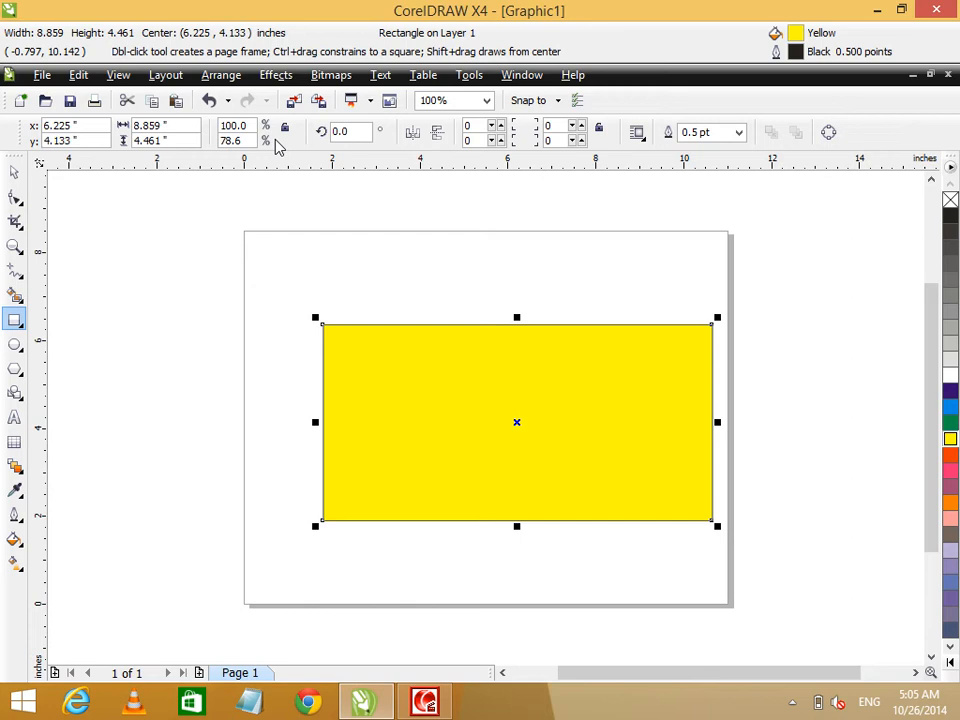
{"action": "double_click", "coordinate": [243, 141]}
{"action": "type", "text": "100"}
{"action": "key", "text": "Return"}
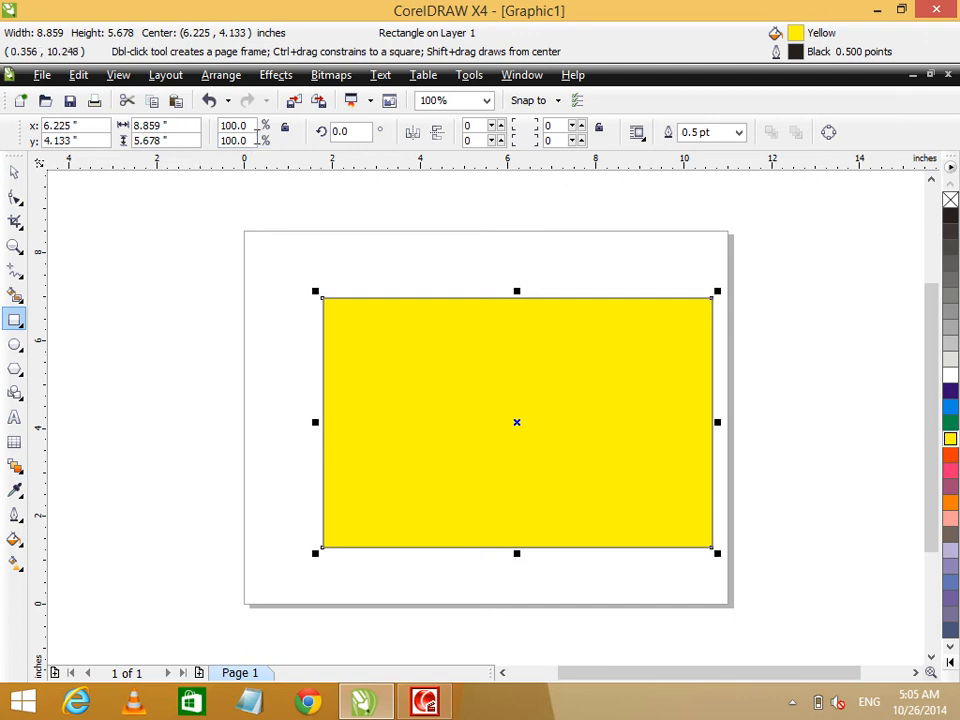
Step: Turn proportional sizing back on and set the yellow rectangle's scale factor to 50%
{"action": "double_click", "coordinate": [244, 126]}
{"action": "key", "text": "Tab"}
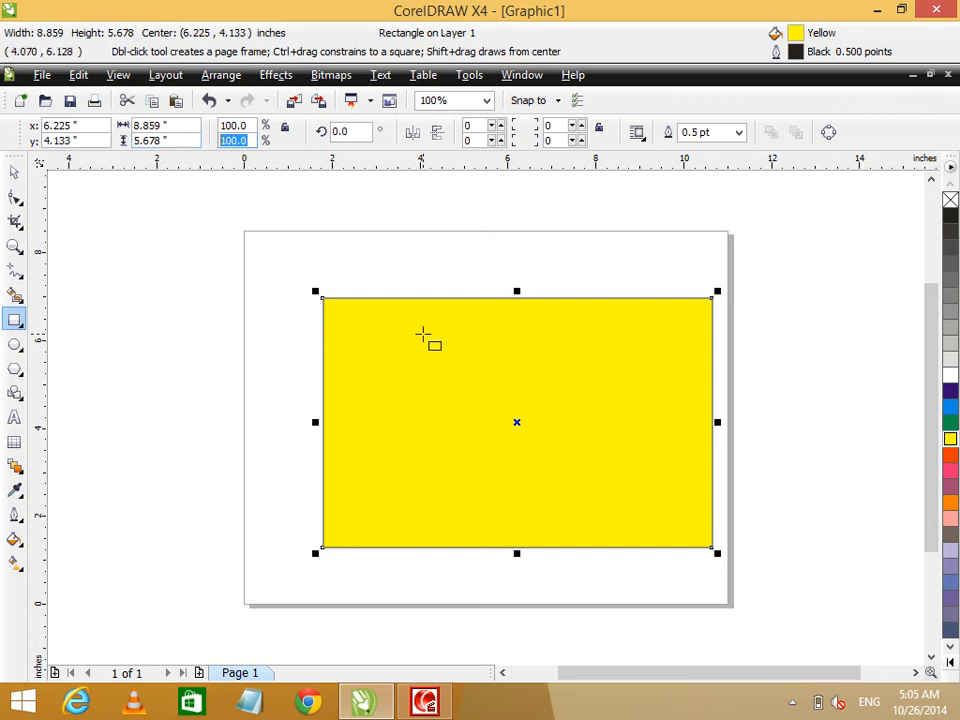
{"action": "key", "text": "BackSpace"}
{"action": "left_click", "coordinate": [286, 127]}
{"action": "double_click", "coordinate": [211, 127]}
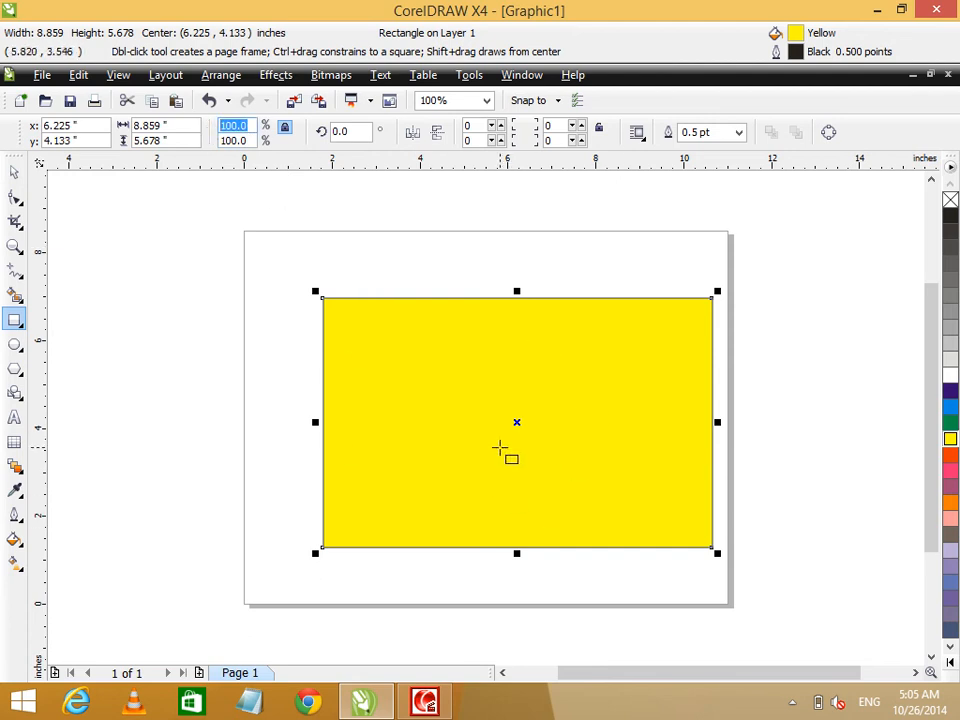
{"action": "type", "text": "50"}
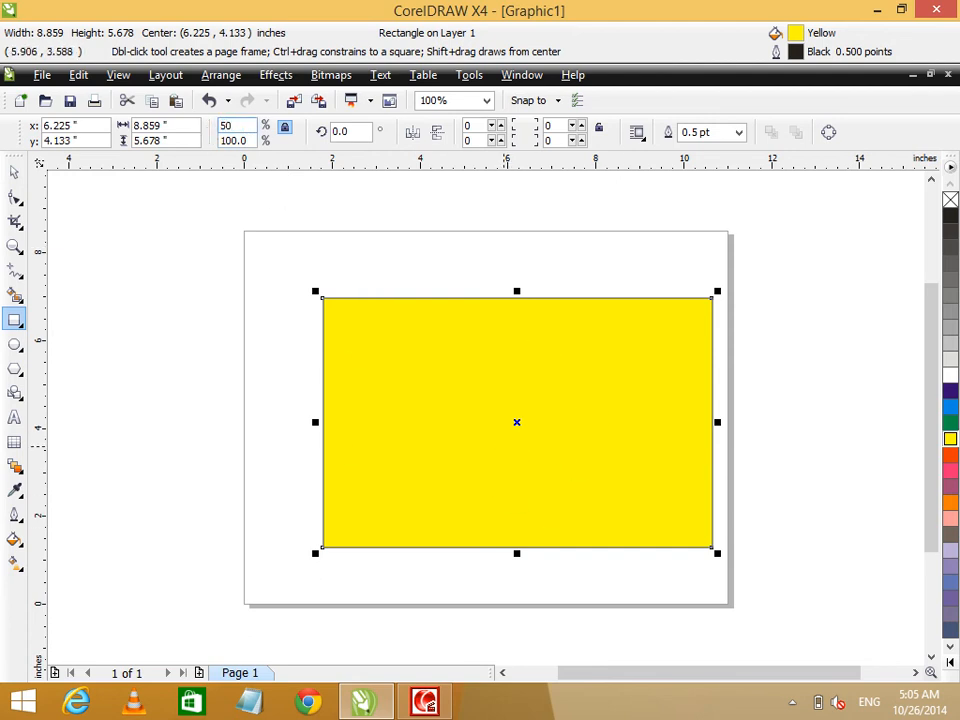
{"action": "key", "text": "Return"}
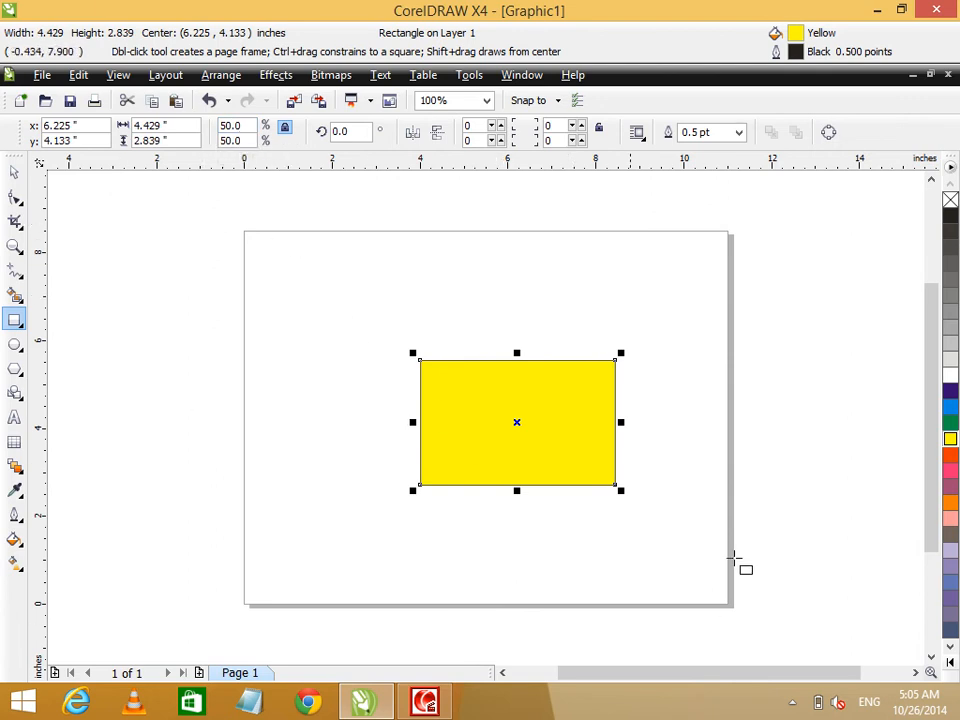
Step: Set the yellow rectangle's scale factor back to 100% with proportional sizing on
{"action": "left_click", "coordinate": [230, 125]}
{"action": "type", "text": "10"}
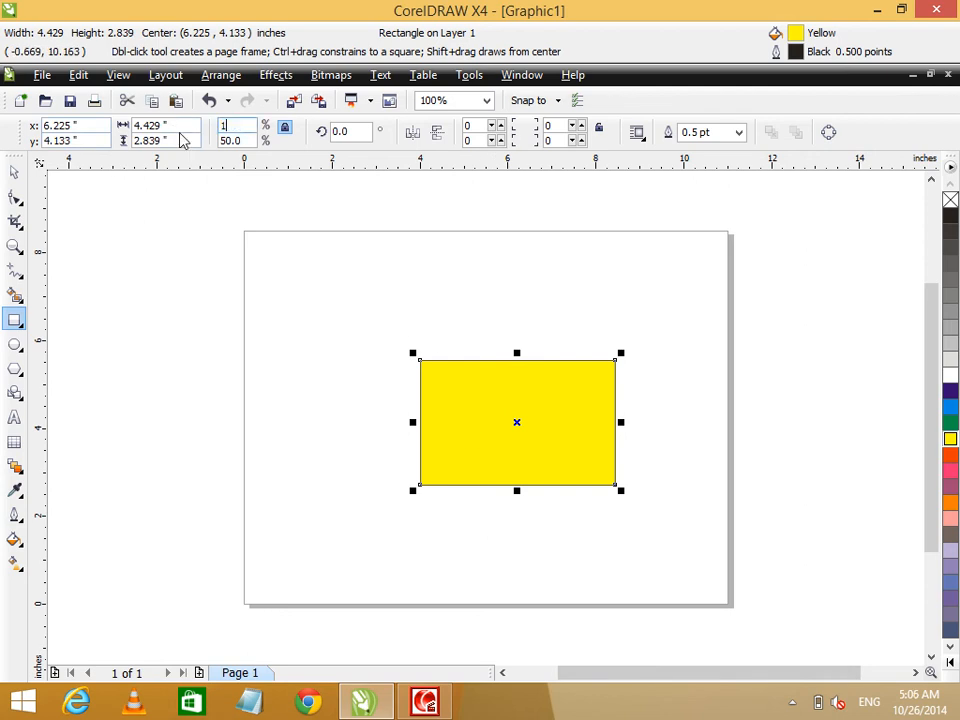
{"action": "key", "text": "Return"}
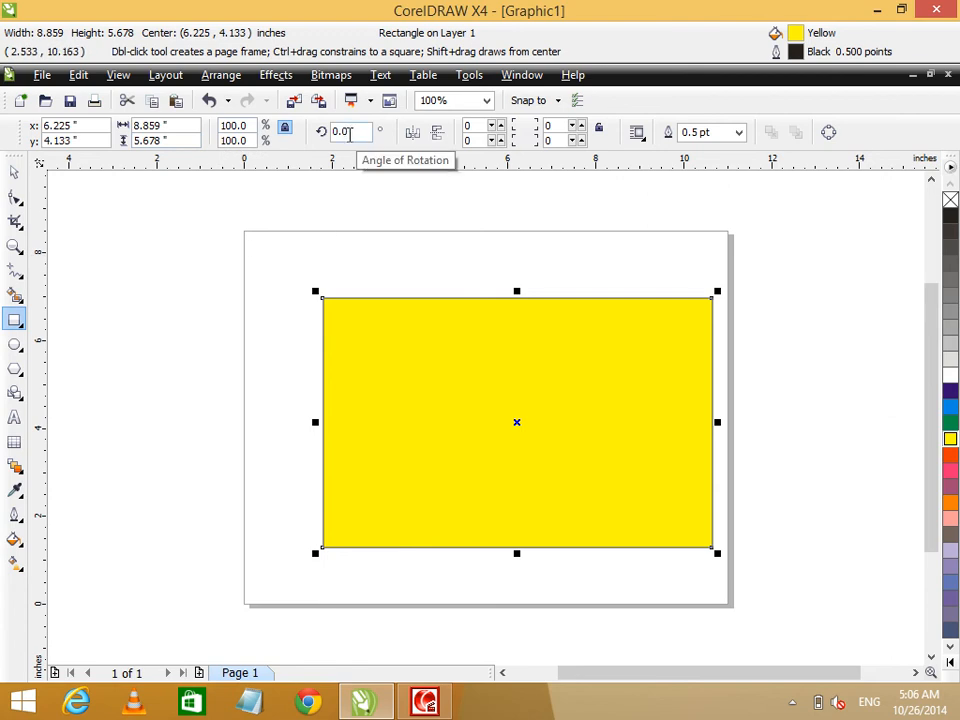
Step: Stretch the yellow rectangle to about 11.7 inches wide and centre it at about x 5.7, y 4.8 inches
{"action": "left_click", "coordinate": [349, 133]}
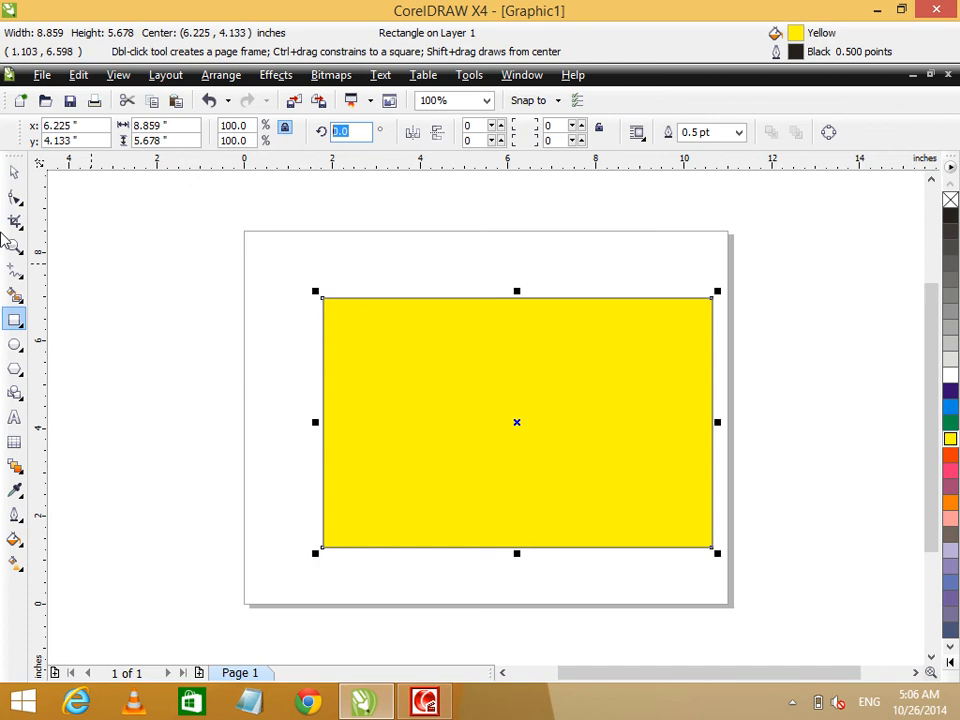
{"action": "left_click", "coordinate": [14, 173]}
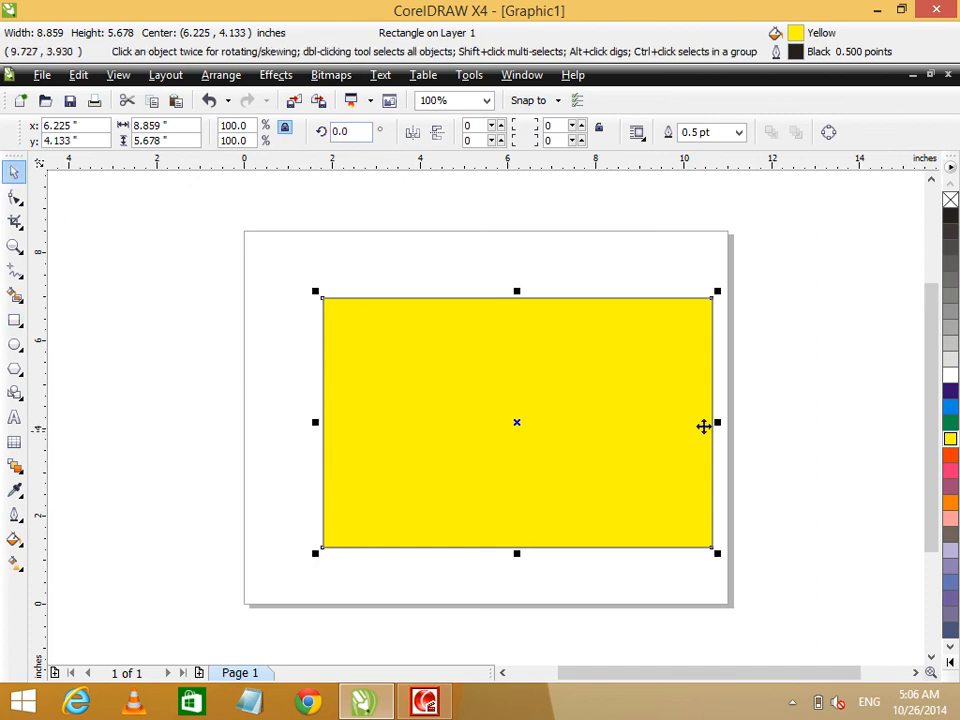
{"action": "left_click_drag", "start_coordinate": [716, 422], "coordinate": [836, 423]}
{"action": "left_click_drag", "start_coordinate": [500, 438], "coordinate": [490, 409]}
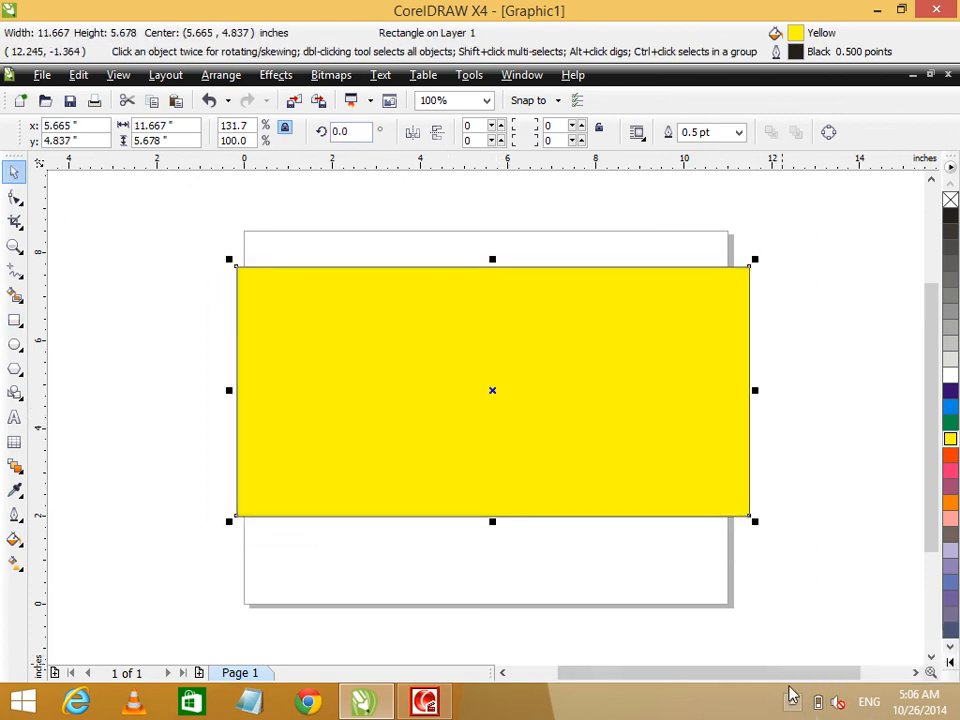
Step: Rotate the yellow rectangle to 90 degrees and move it over the page's right edge, centred at about x 10.3, y 4.5 inches
{"action": "left_click", "coordinate": [363, 133]}
{"action": "type", "text": "90"}
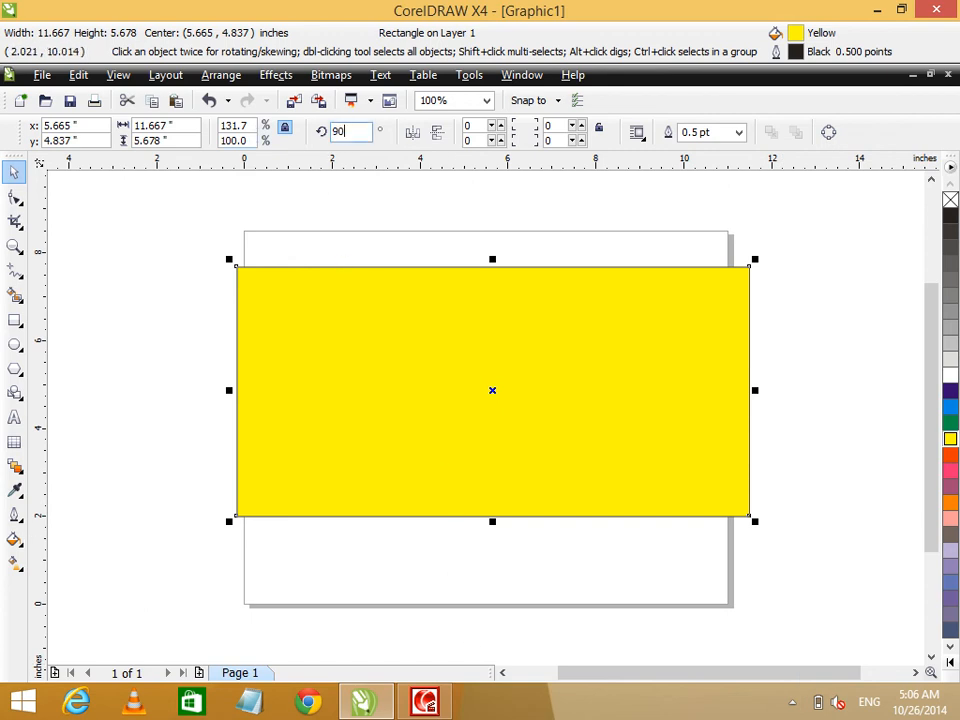
{"action": "key", "text": "Return"}
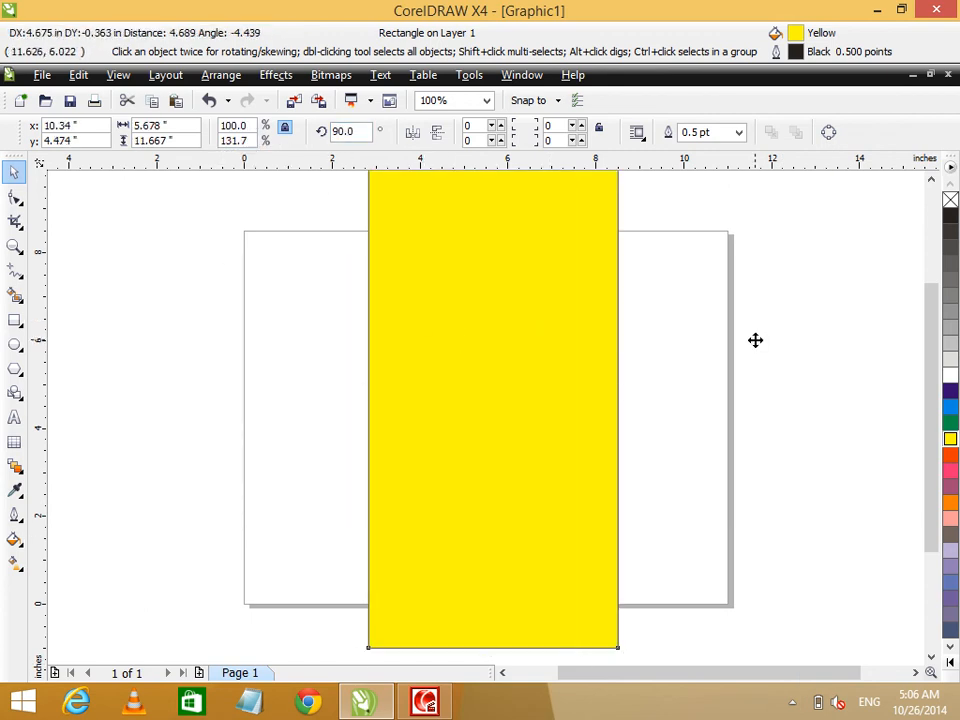
{"action": "left_click_drag", "start_coordinate": [755, 340], "coordinate": [755, 340]}
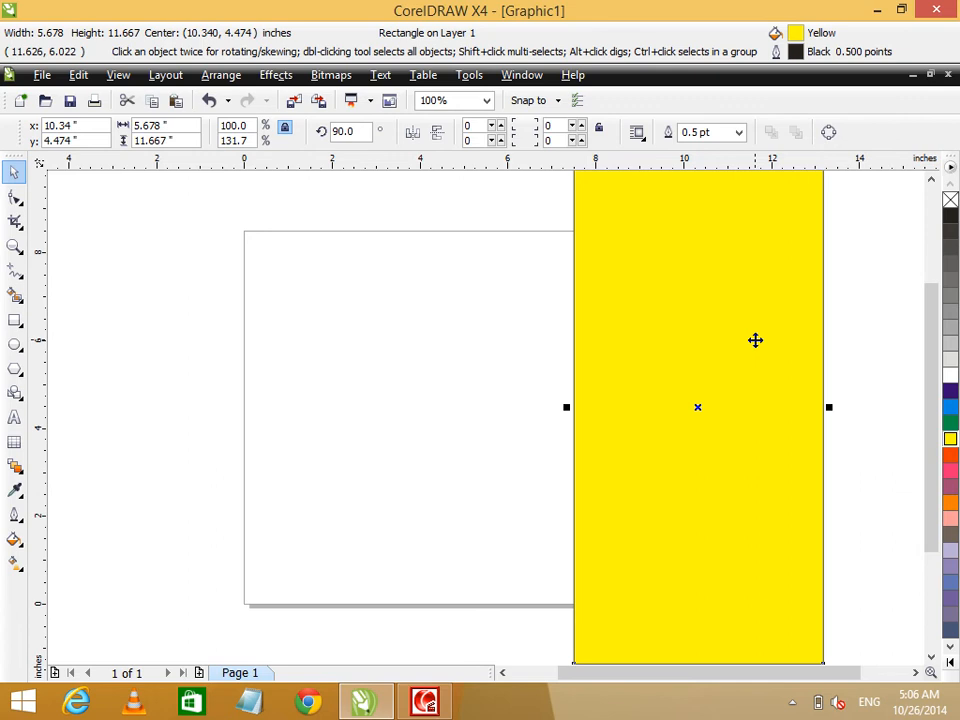
Step: Set the yellow rectangle's rotation angle to 70 degrees and move its centre to about x 2.5, y 2.5 inches
{"action": "left_click", "coordinate": [365, 133]}
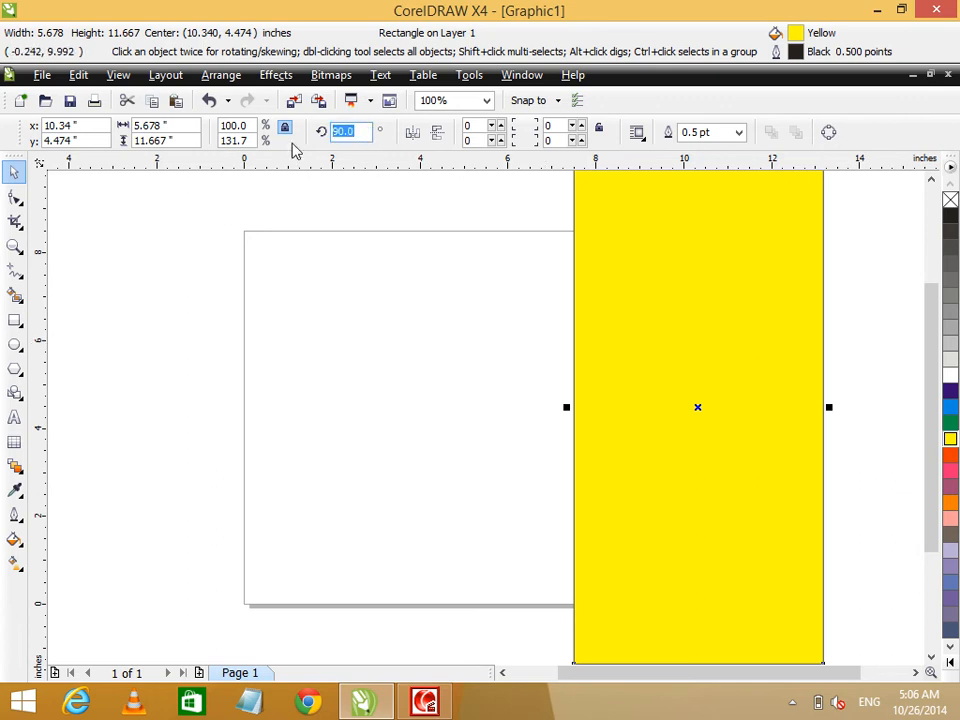
{"action": "type", "text": "70"}
{"action": "key", "text": "Return"}
{"action": "left_click_drag", "start_coordinate": [711, 244], "coordinate": [364, 332]}
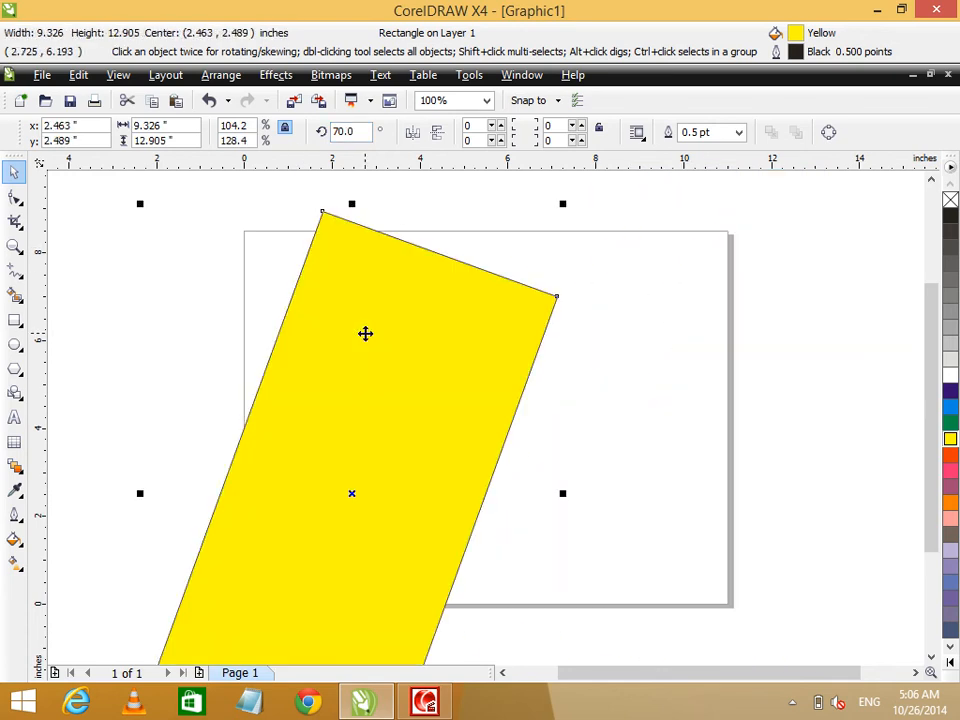
Step: Delete the rotated rectangle and draw a 30-sided polygon about 10.2 by 4.8 inches on the page
{"action": "key", "text": "Delete"}
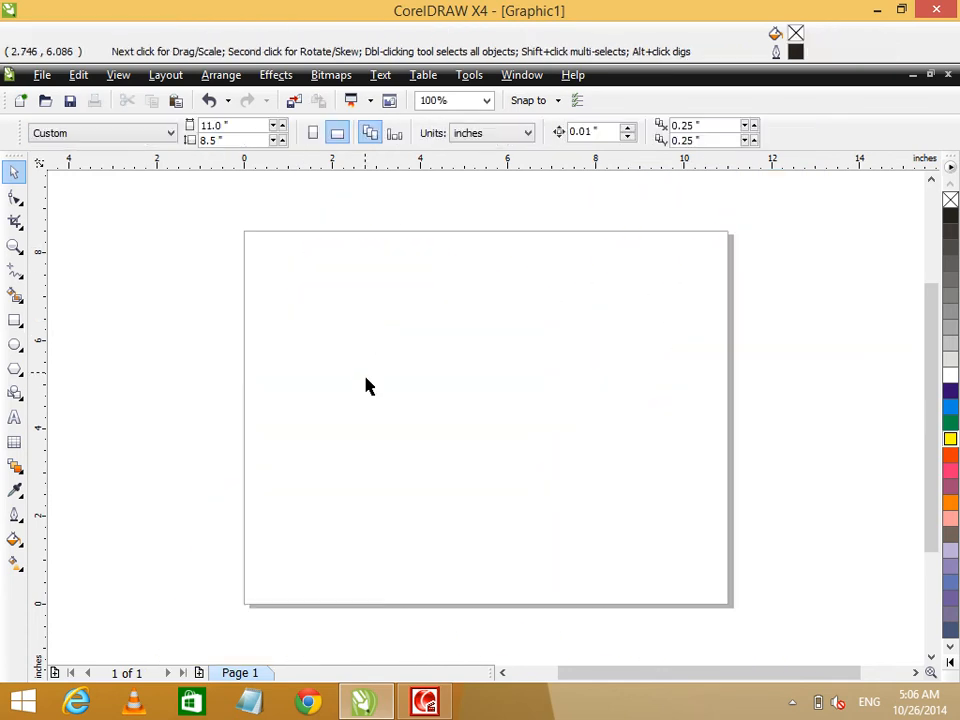
{"action": "left_click", "coordinate": [14, 368]}
{"action": "mouse_move", "coordinate": [279, 290]}
{"action": "left_mouse_down"}
{"action": "mouse_move", "coordinate": [728, 488]}
{"action": "mouse_move", "coordinate": [728, 499]}
{"action": "left_mouse_up"}
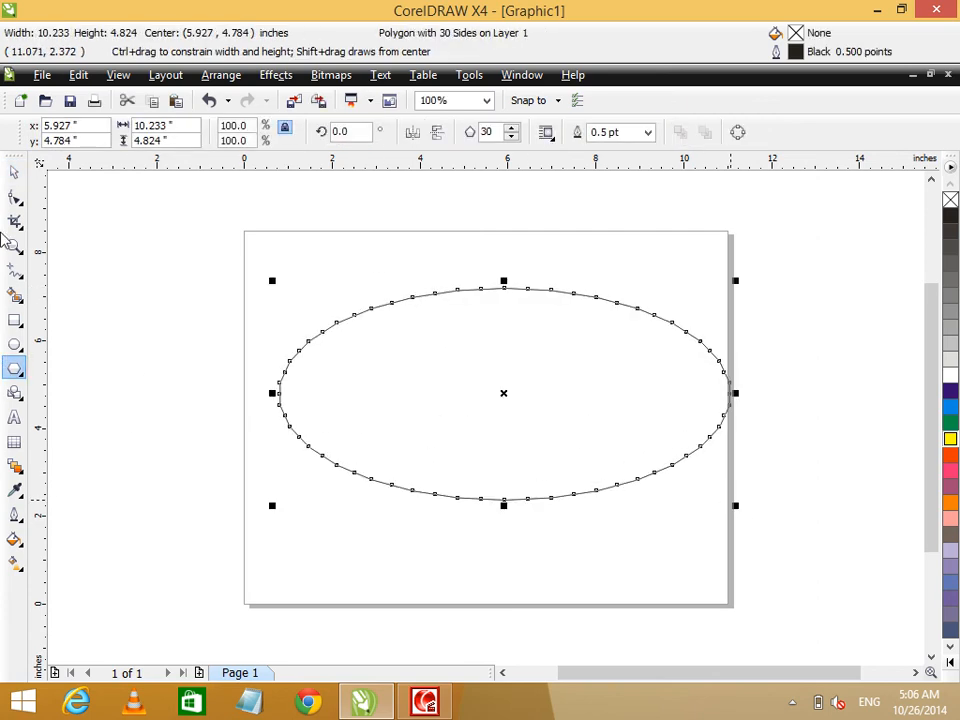
Step: Pull one of the polygon's nodes inward with the Shape tool to form a spiked starburst, and fill it with red
{"action": "left_click", "coordinate": [14, 197]}
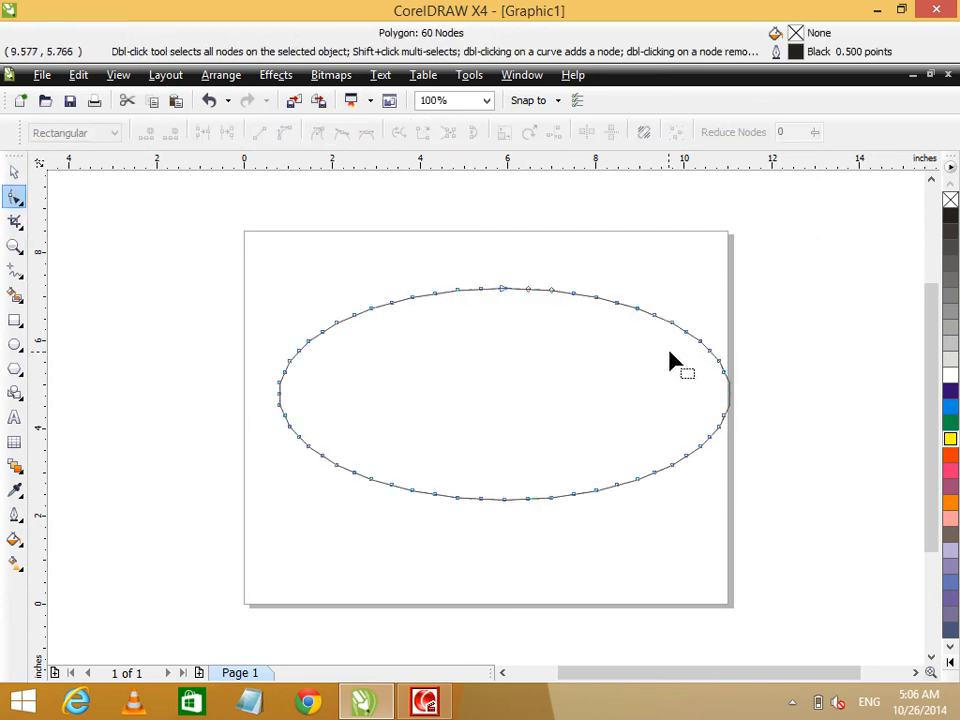
{"action": "left_click_drag", "start_coordinate": [686, 338], "coordinate": [633, 353]}
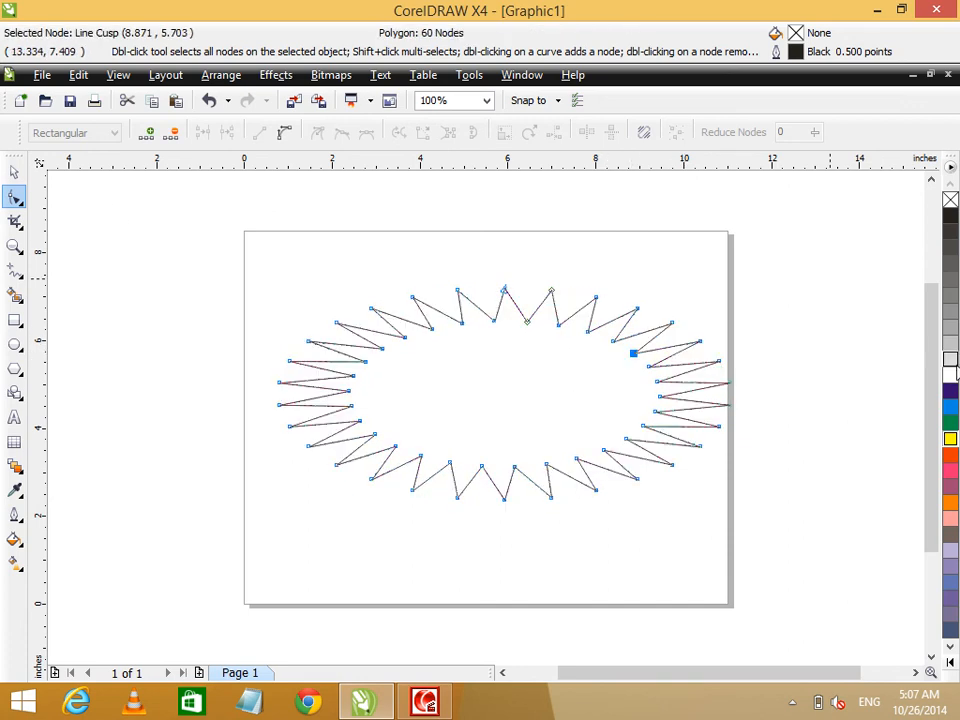
{"action": "left_click", "coordinate": [950, 455]}
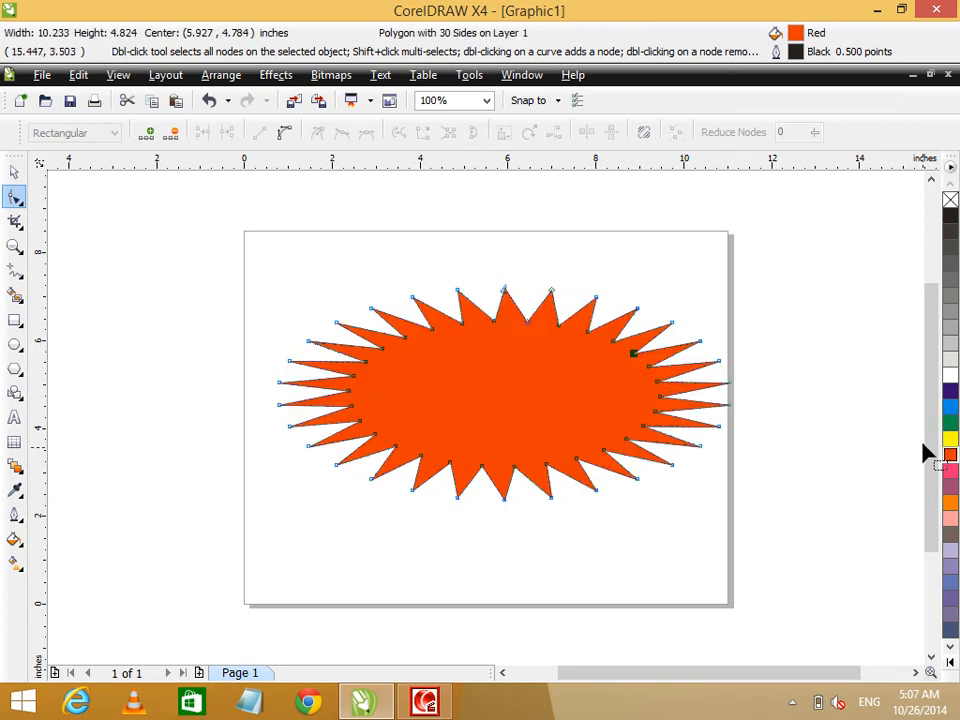
Step: Move the red starburst up to about x 5.8, y 5.5 inches and rotate it 40 degrees
{"action": "left_click", "coordinate": [14, 171]}
{"action": "left_click_drag", "start_coordinate": [440, 401], "coordinate": [435, 371]}
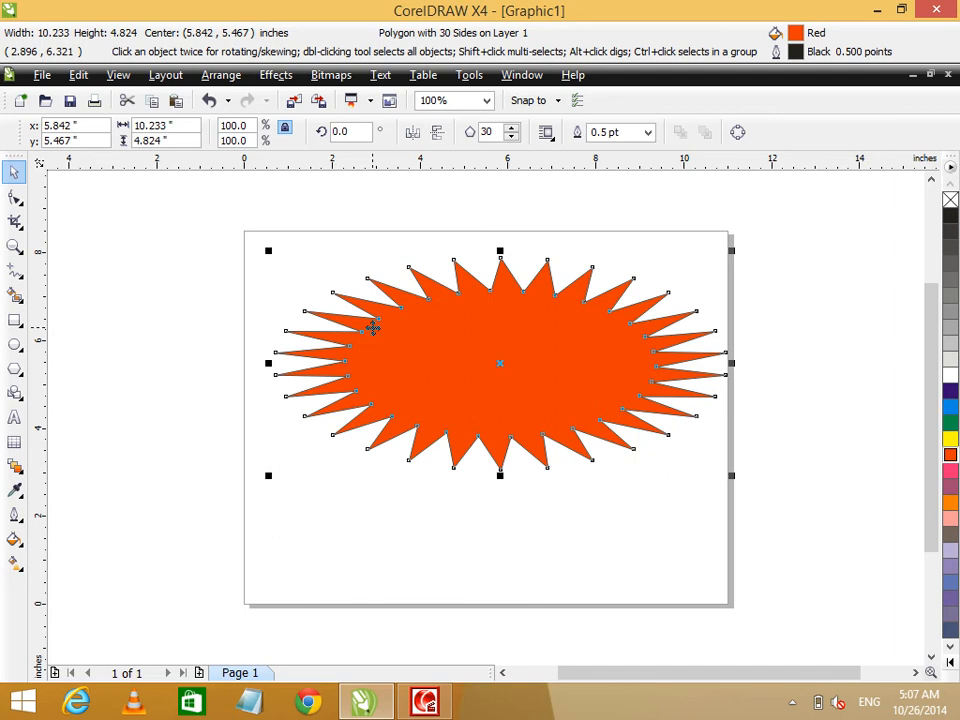
{"action": "left_click", "coordinate": [348, 133]}
{"action": "type", "text": "4"}
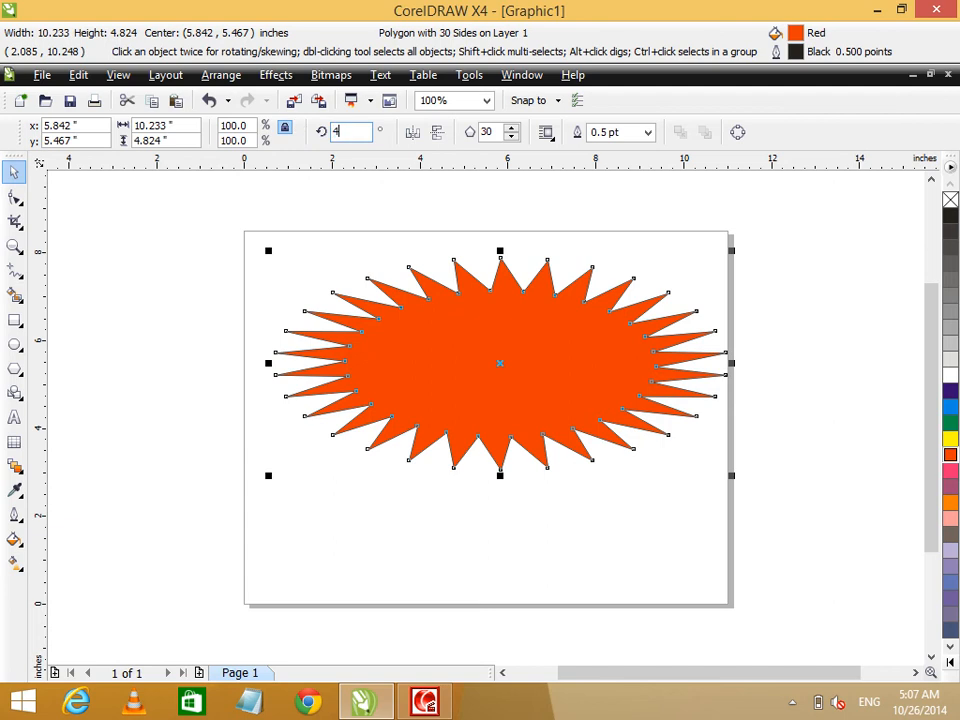
{"action": "type", "text": "0"}
{"action": "key", "text": "Return"}
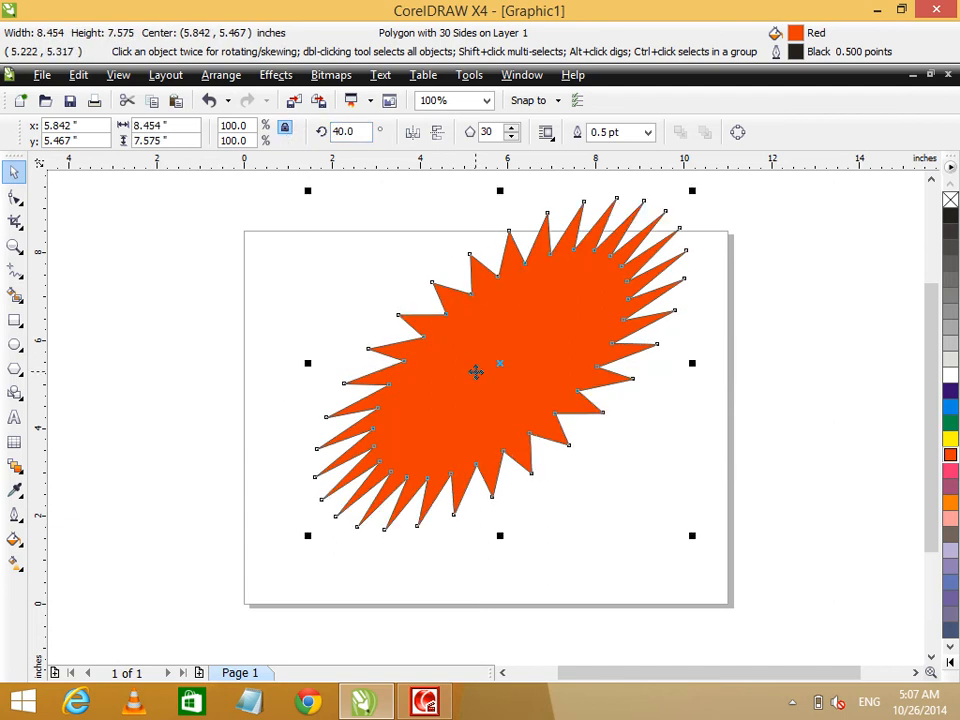
Step: Add bold 36 pt Arial artistic text reading "Adimission open" beside the starburst, starting outside the page's left edge
{"action": "left_click", "coordinate": [14, 416]}
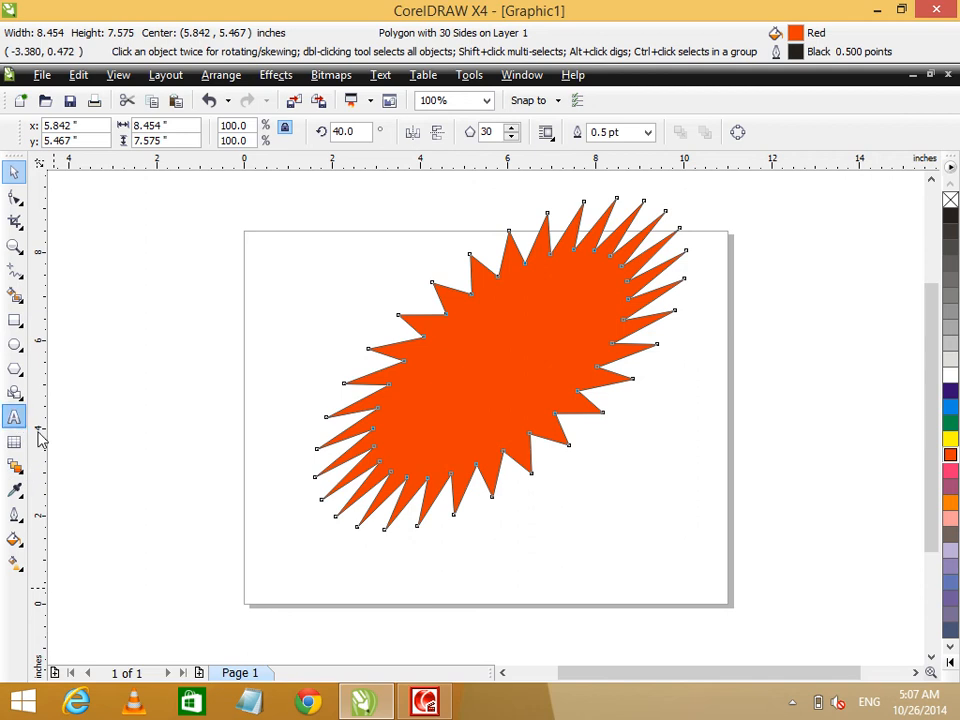
{"action": "left_click", "coordinate": [148, 412]}
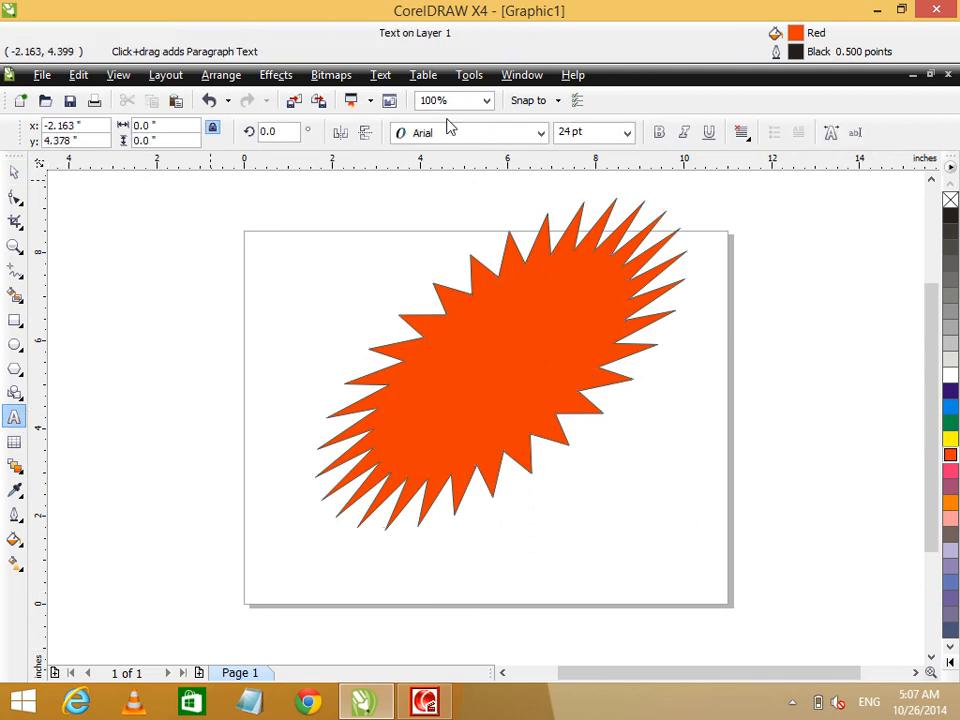
{"action": "left_click", "coordinate": [658, 132]}
{"action": "left_click", "coordinate": [627, 132]}
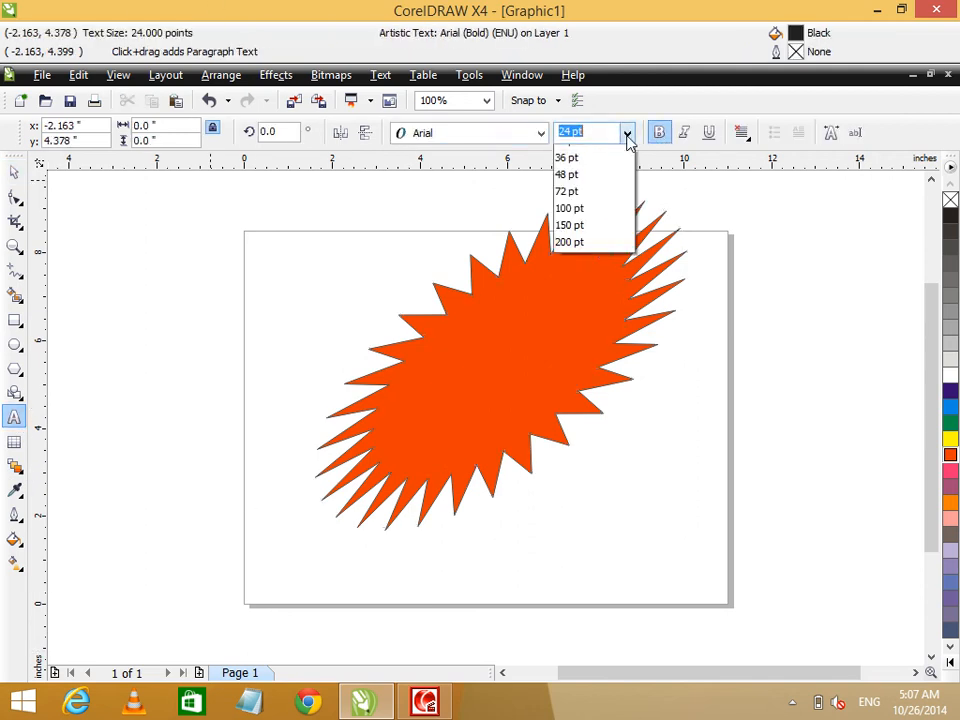
{"action": "left_click", "coordinate": [568, 337]}
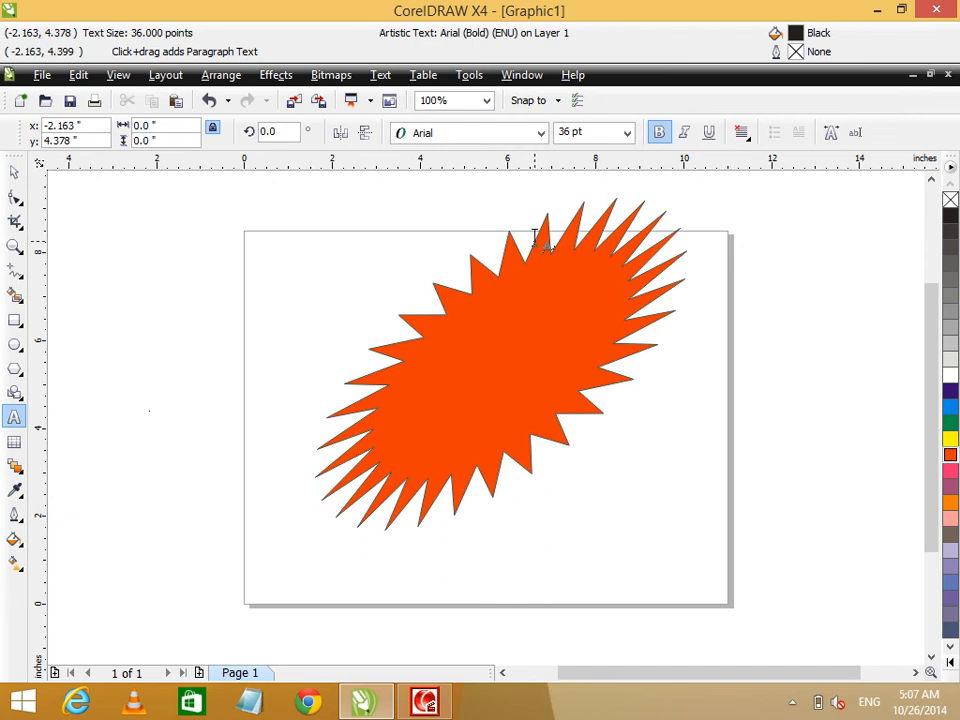
{"action": "type", "text": "Adimmssion open"}
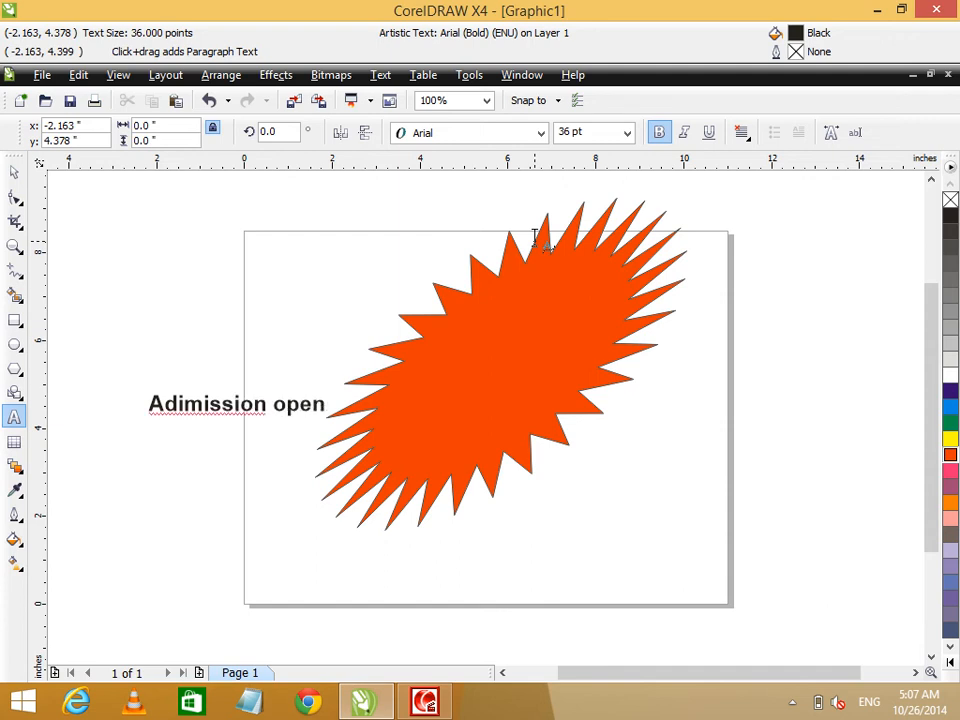
Step: Correct the misspelled word to "Admission" and enlarge the text to about 48 pt
{"action": "right_click", "coordinate": [211, 407]}
{"action": "left_click", "coordinate": [230, 424]}
{"action": "left_click", "coordinate": [12, 174]}
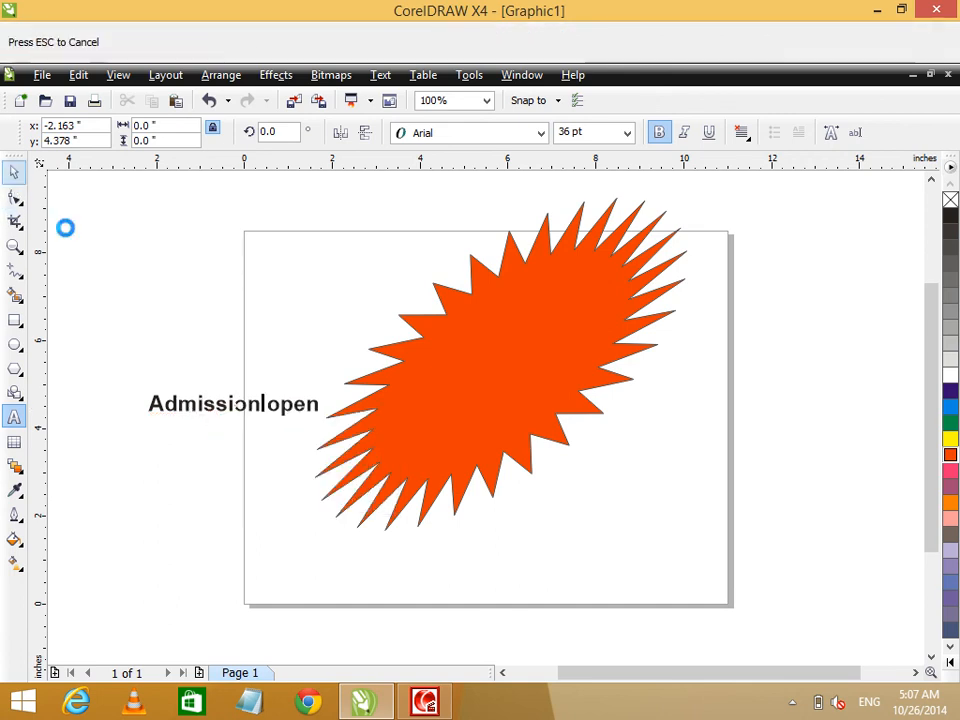
{"action": "left_click_drag", "start_coordinate": [324, 421], "coordinate": [383, 432]}
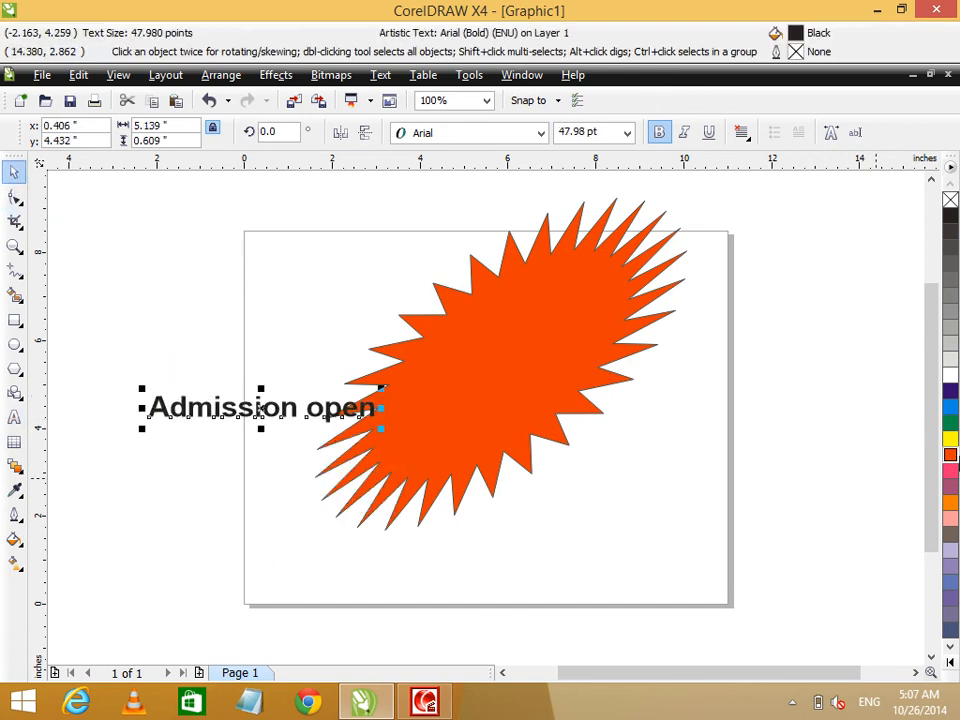
Step: Give the "Admission open" text a yellow fill and outline, and move it onto the starburst at about x 6.0, y 5.7 inches
{"action": "left_click", "coordinate": [950, 438]}
{"action": "right_click", "coordinate": [952, 440]}
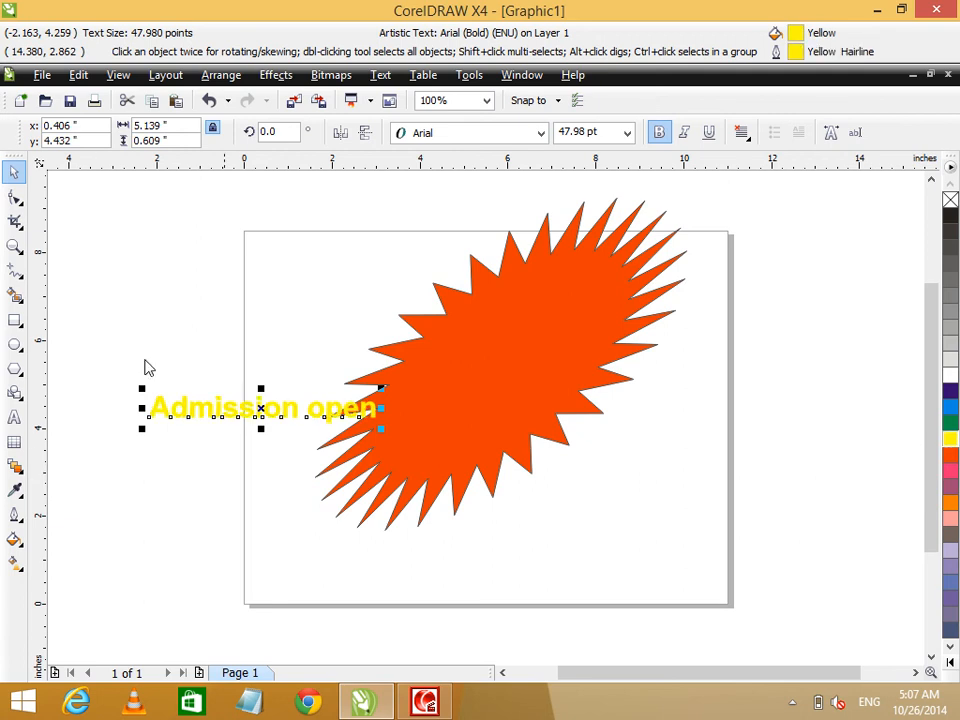
{"action": "left_click_drag", "start_coordinate": [258, 410], "coordinate": [511, 354]}
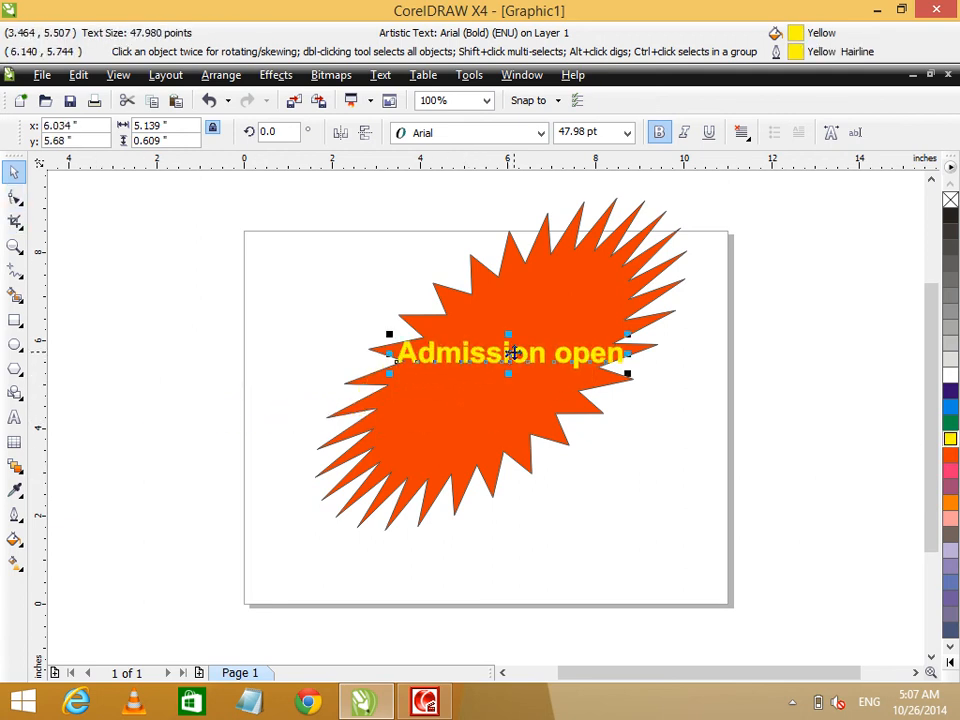
Step: Rotate the yellow text 40 degrees and shift it slightly down and left within the starburst
{"action": "left_click_drag", "start_coordinate": [296, 130], "coordinate": [260, 130]}
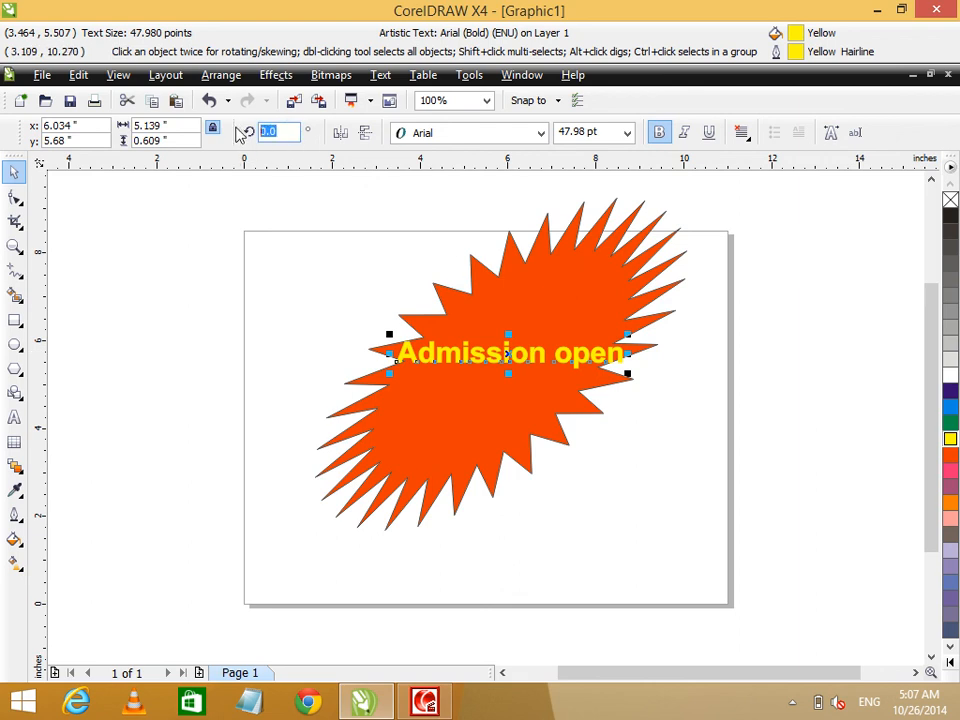
{"action": "type", "text": "40"}
{"action": "key", "text": "Return"}
{"action": "left_click", "coordinate": [238, 424]}
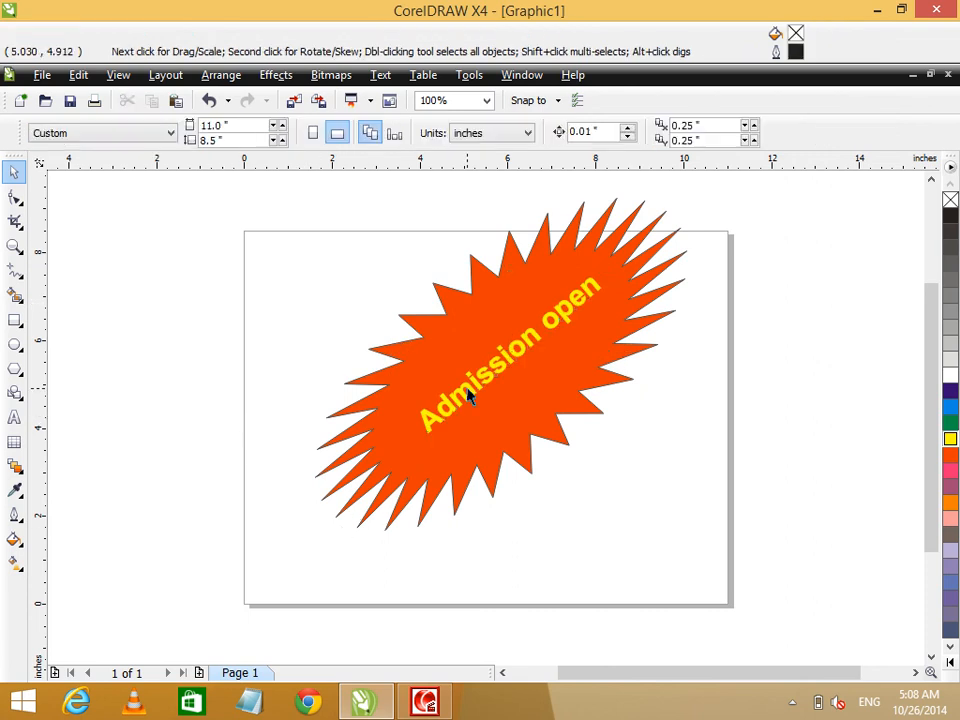
{"action": "left_click_drag", "start_coordinate": [469, 390], "coordinate": [463, 395]}
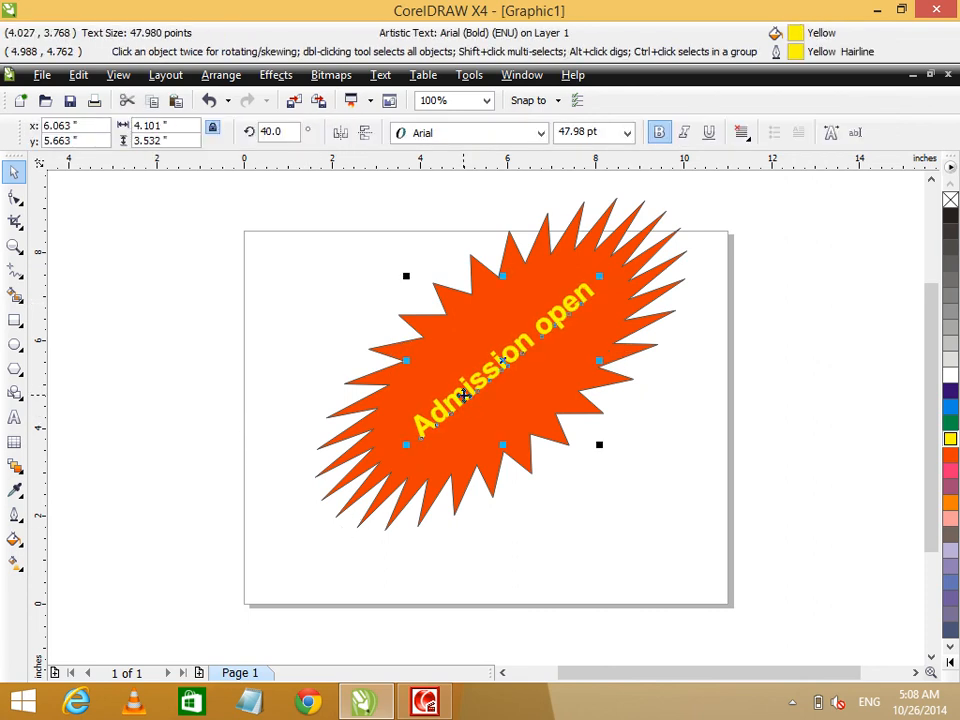
Step: Delete all objects and draw a rectangle about 10.35 by 5.08 inches, centred at about x 5.6, y 4.2 inches
{"action": "key", "text": "ctrl+a"}
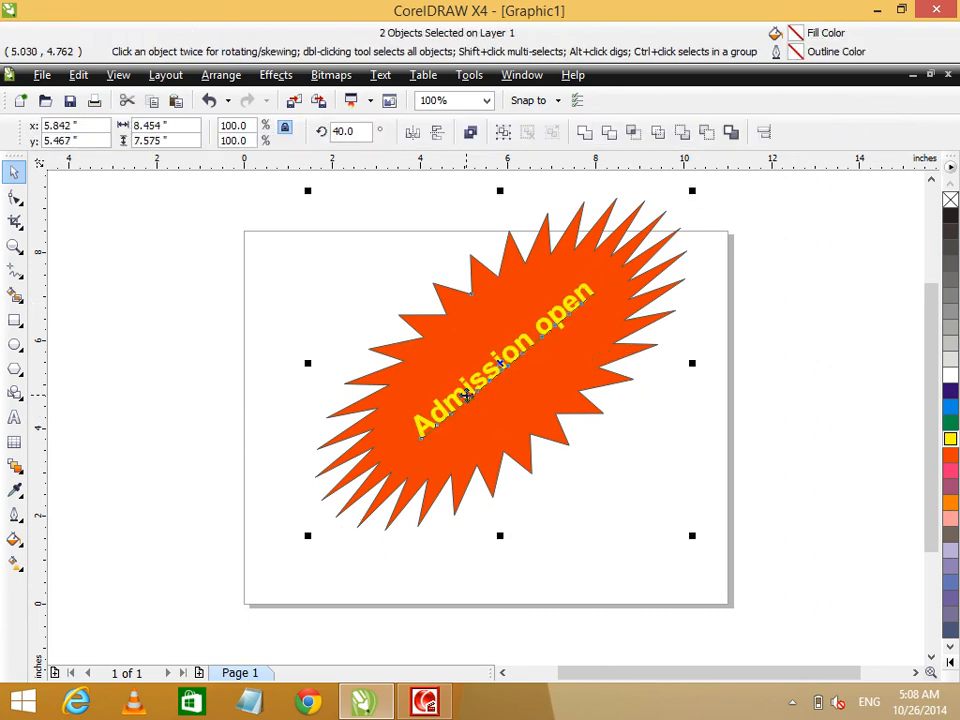
{"action": "key", "text": "Delete"}
{"action": "left_click", "coordinate": [15, 320]}
{"action": "left_click_drag", "start_coordinate": [246, 307], "coordinate": [701, 530]}
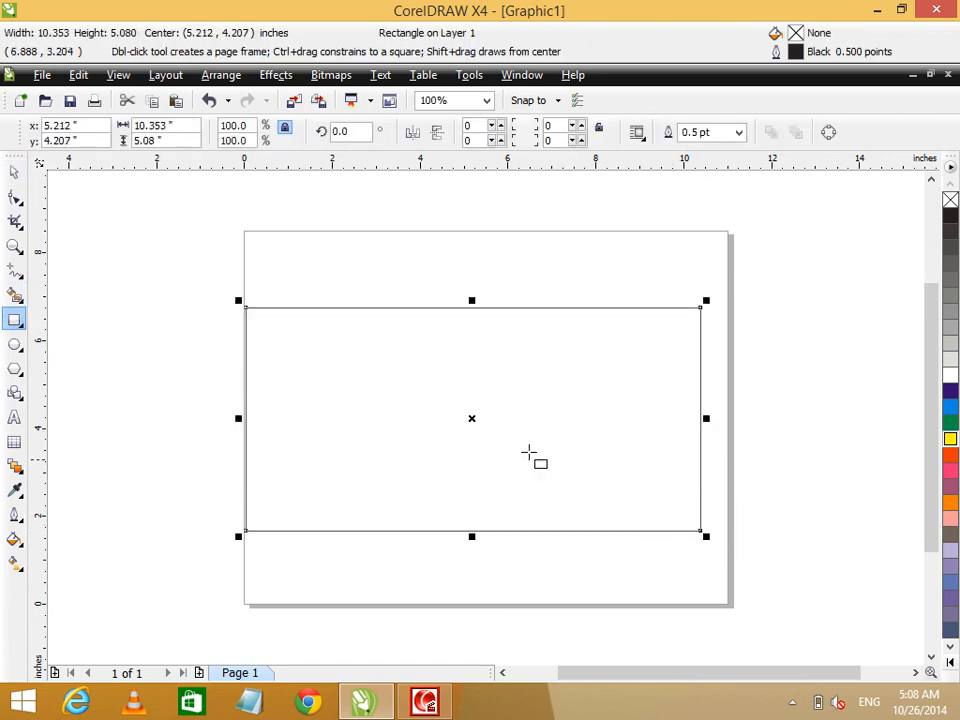
{"action": "left_click_drag", "start_coordinate": [475, 421], "coordinate": [490, 420]}
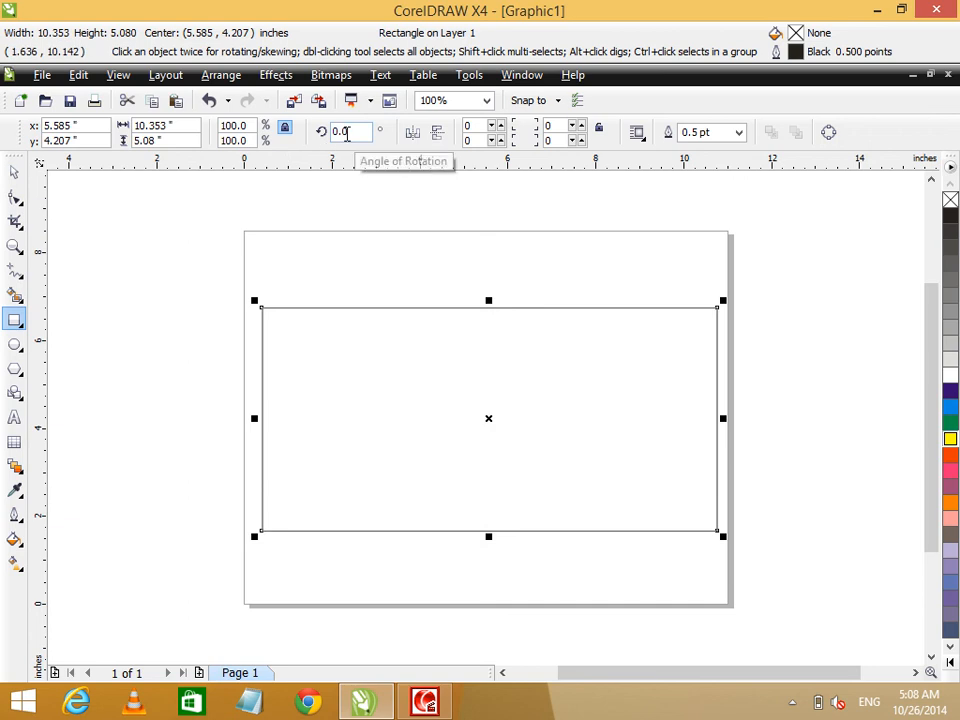
Step: Rotate the rectangle freehand by about 10 degrees around its centre, and undo the rotation
{"action": "left_click", "coordinate": [488, 420]}
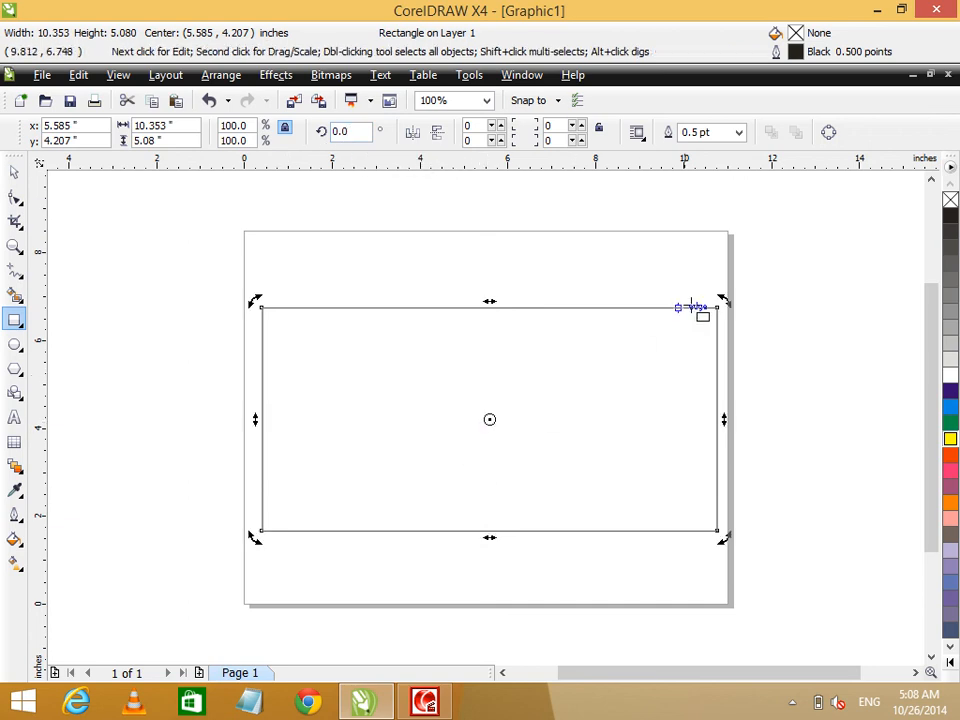
{"action": "left_click_drag", "start_coordinate": [722, 302], "coordinate": [688, 273]}
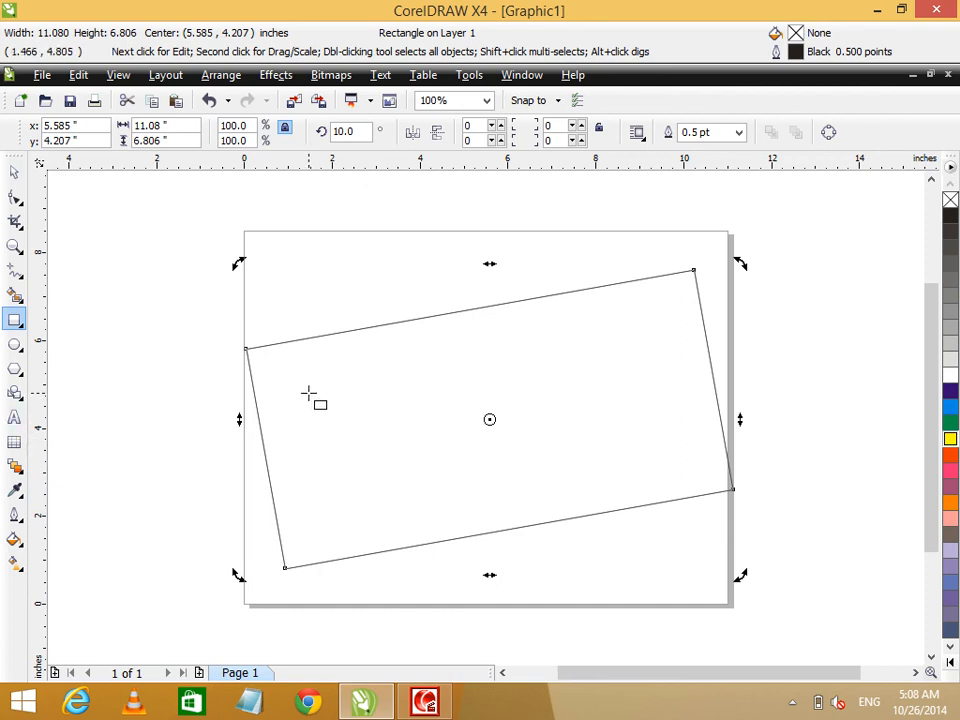
{"action": "key", "text": "ctrl+z"}
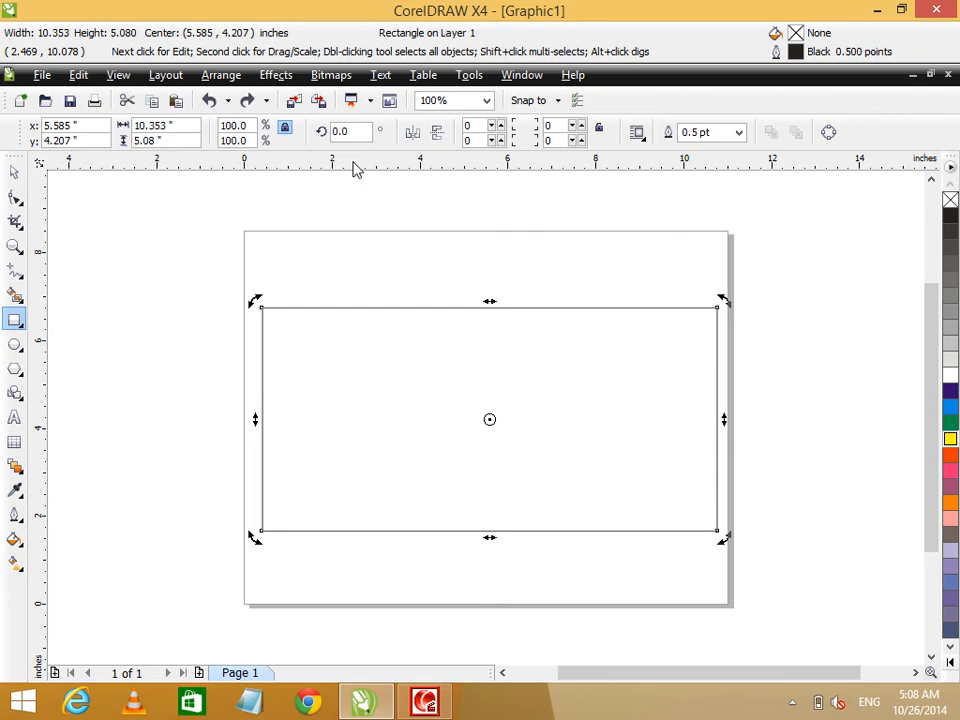
Step: Fill the rectangle with cyan and set its upper-left corner roundness to 100
{"action": "left_click", "coordinate": [950, 407]}
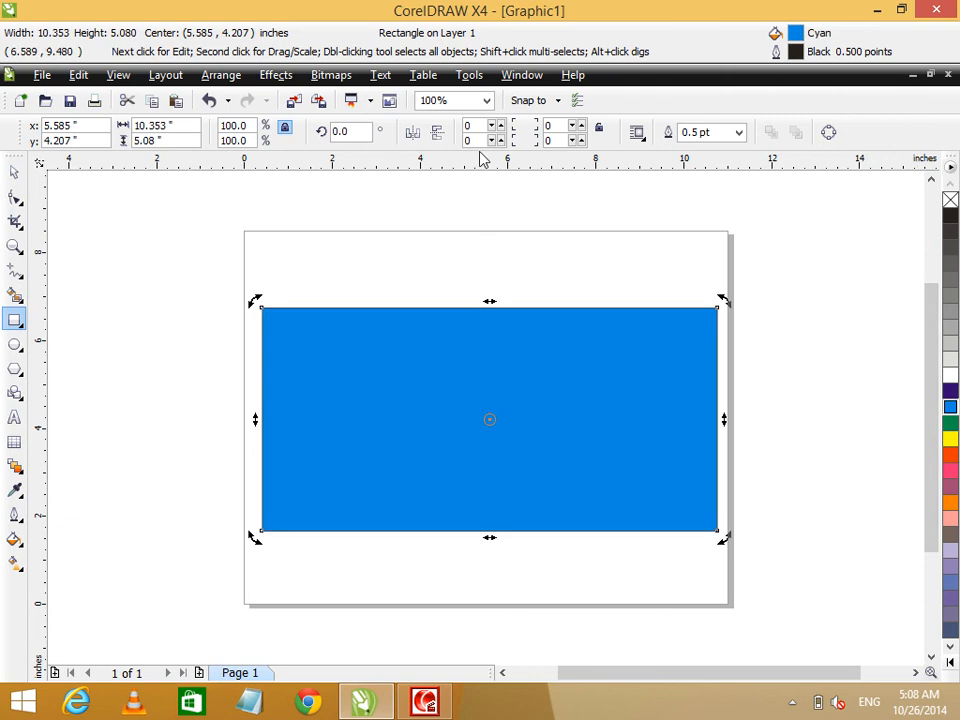
{"action": "left_click", "coordinate": [437, 137]}
{"action": "left_click", "coordinate": [412, 137]}
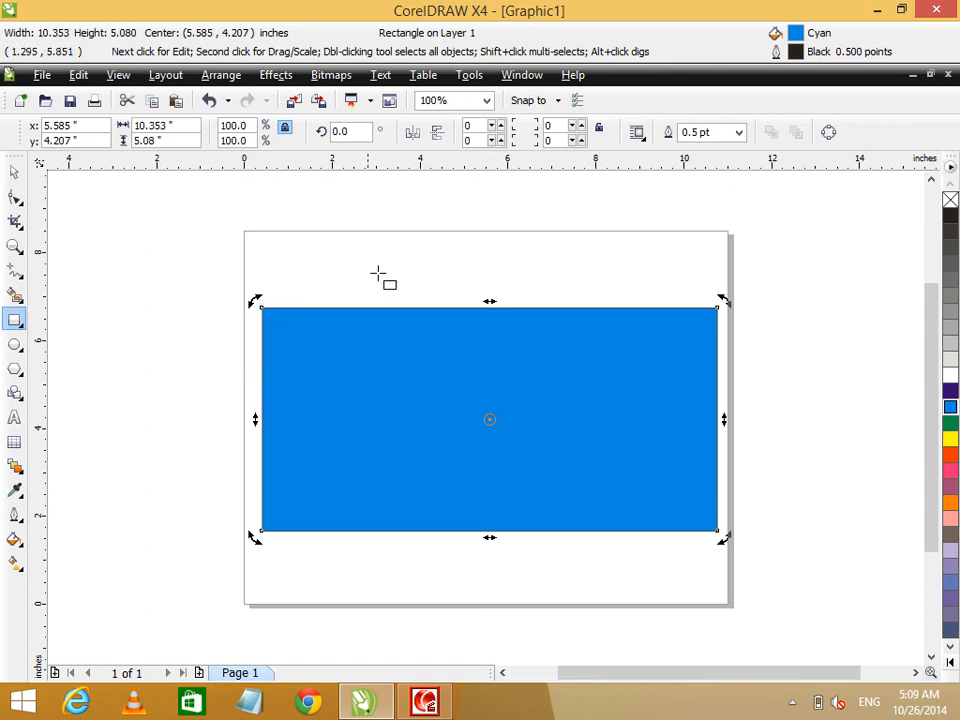
{"action": "double_click", "coordinate": [475, 126]}
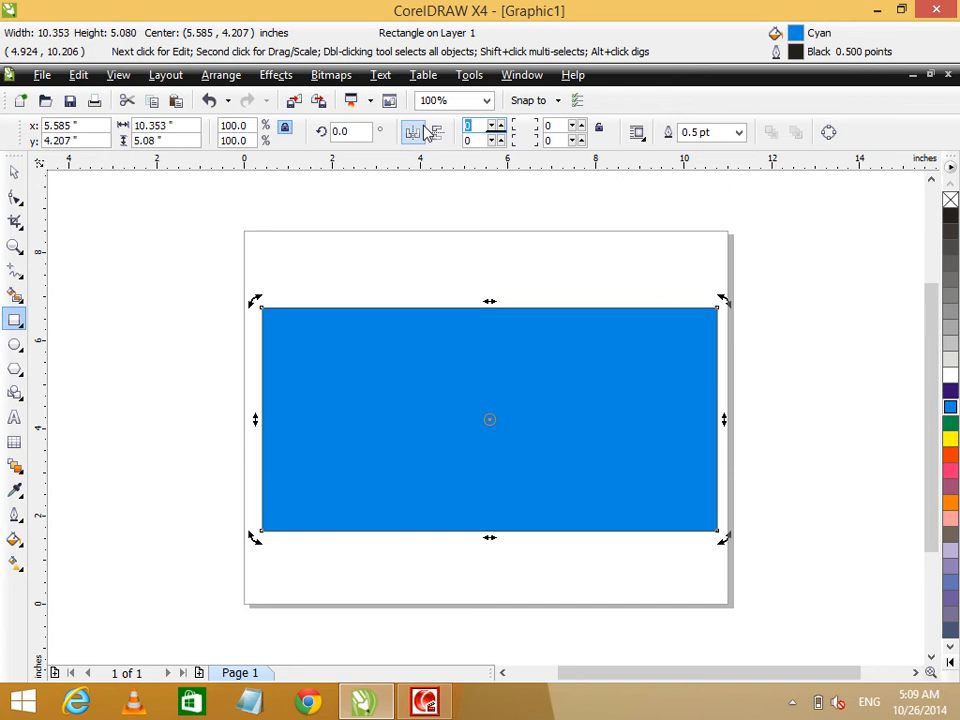
{"action": "type", "text": "1"}
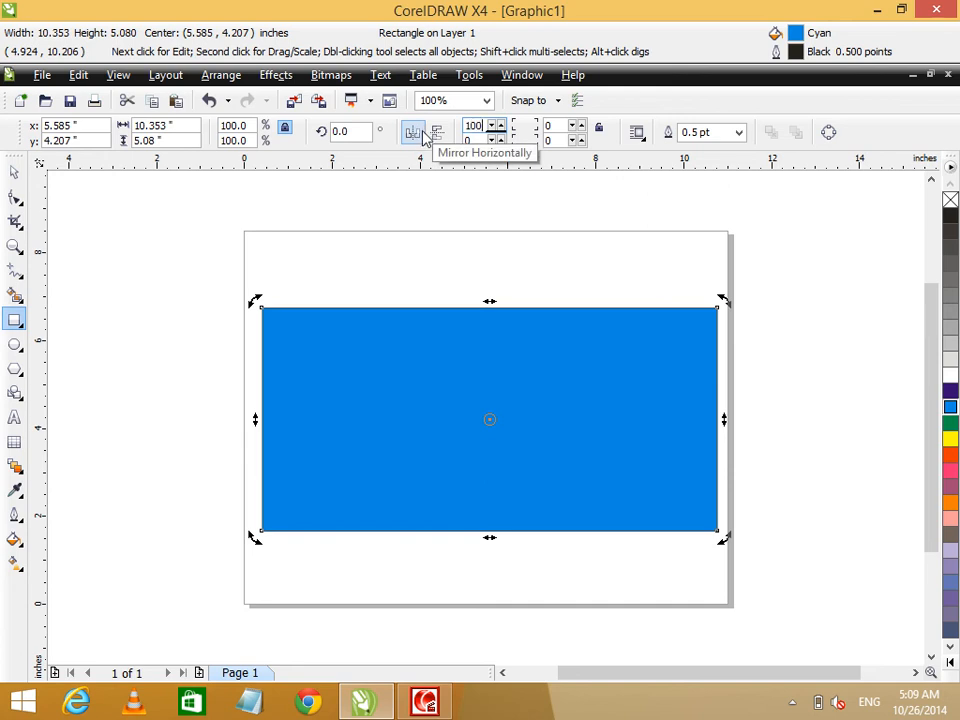
{"action": "type", "text": "00"}
{"action": "key", "text": "Return"}
{"action": "left_click", "coordinate": [14, 172]}
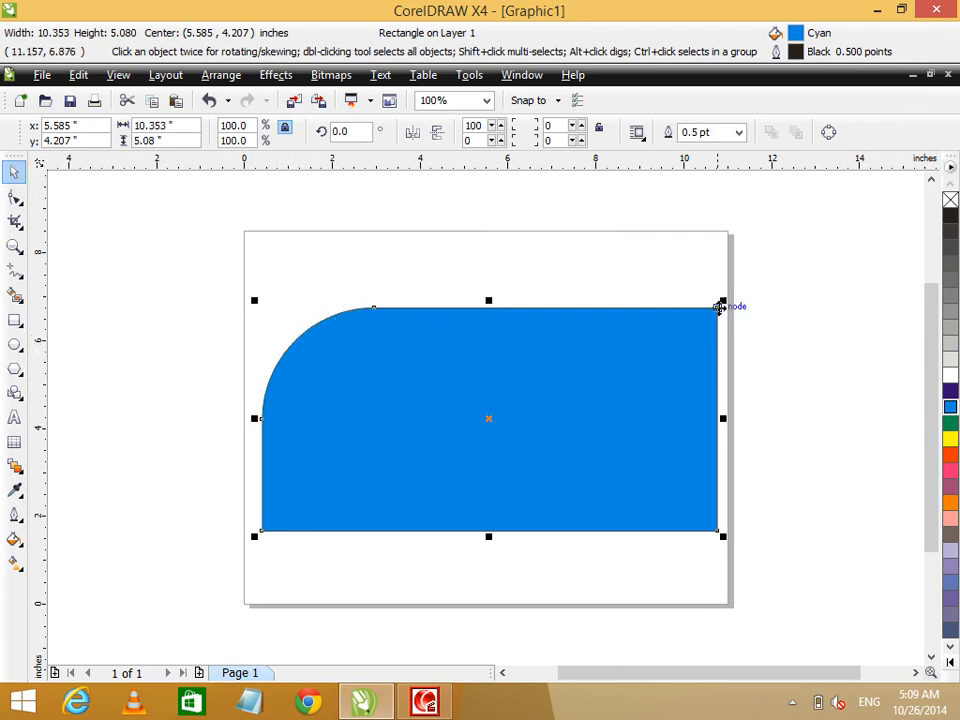
Step: Mirror the cyan rectangle alternately horizontally and vertically, twice each, moving the rounded corner around all four positions
{"action": "left_click", "coordinate": [411, 135]}
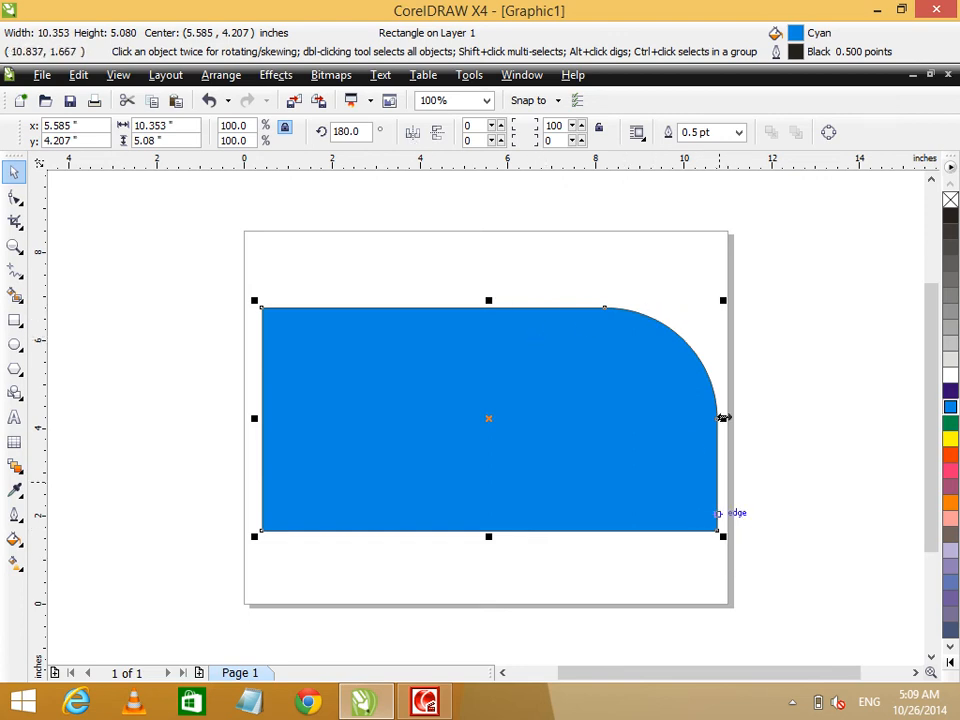
{"action": "left_click", "coordinate": [439, 134]}
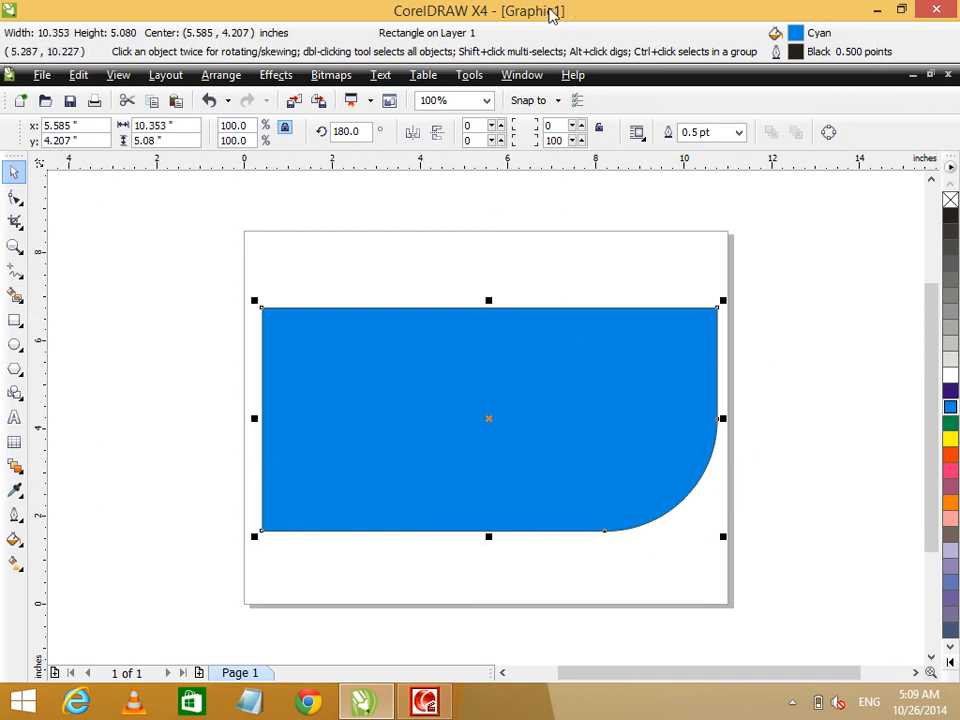
{"action": "left_click", "coordinate": [413, 136]}
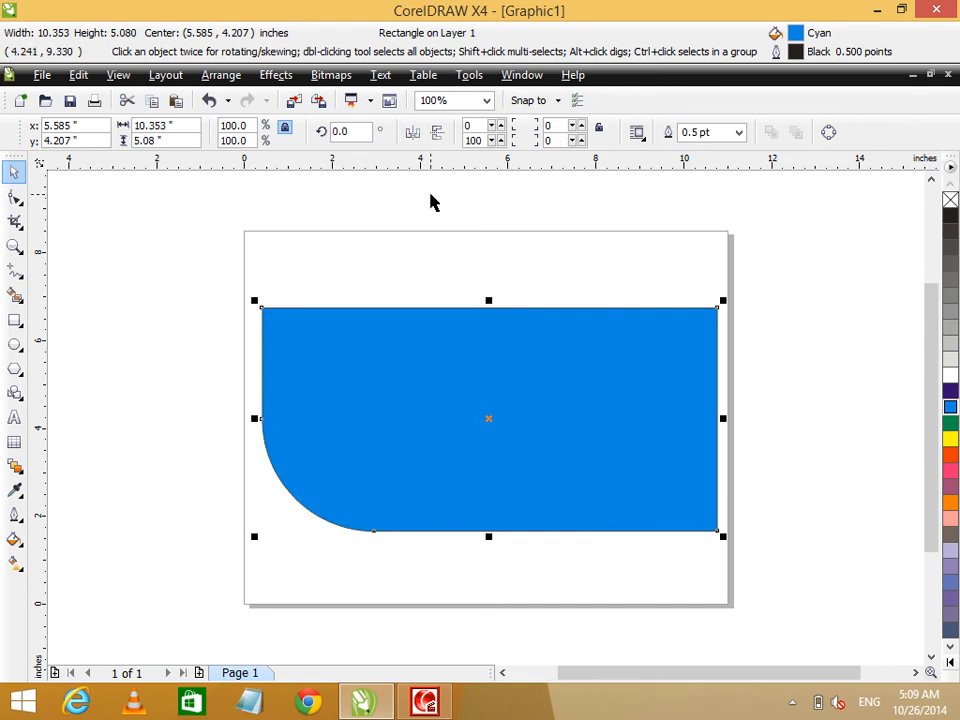
{"action": "left_click", "coordinate": [438, 133]}
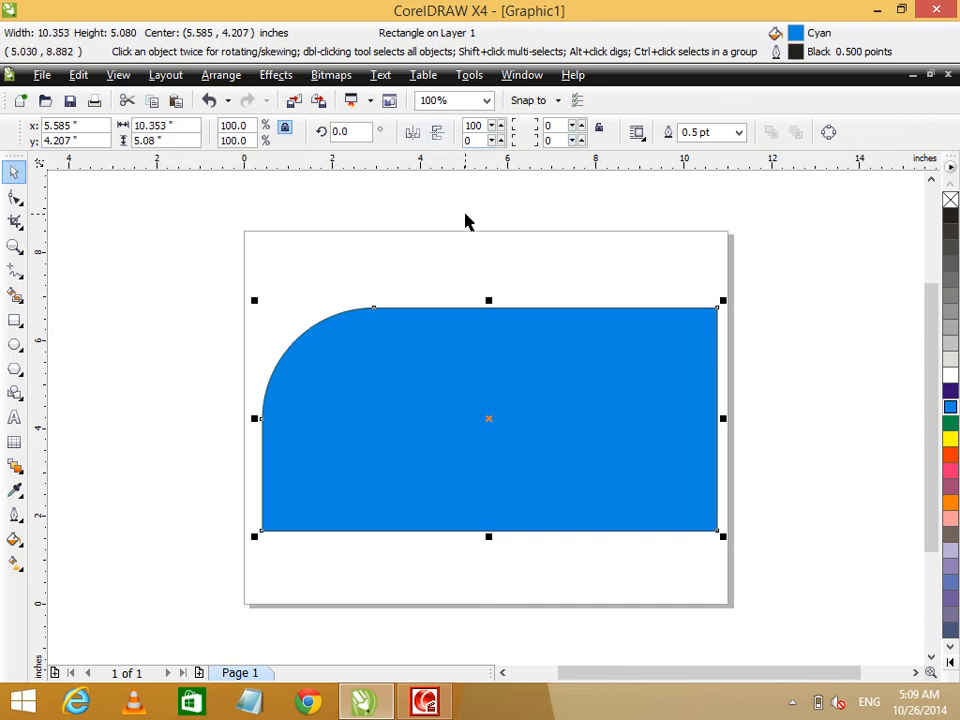
Step: Delete the cyan rectangle and draw a new rectangle about 8.65 by 4.50 inches on the page
{"action": "key", "text": "Delete"}
{"action": "left_click", "coordinate": [15, 320]}
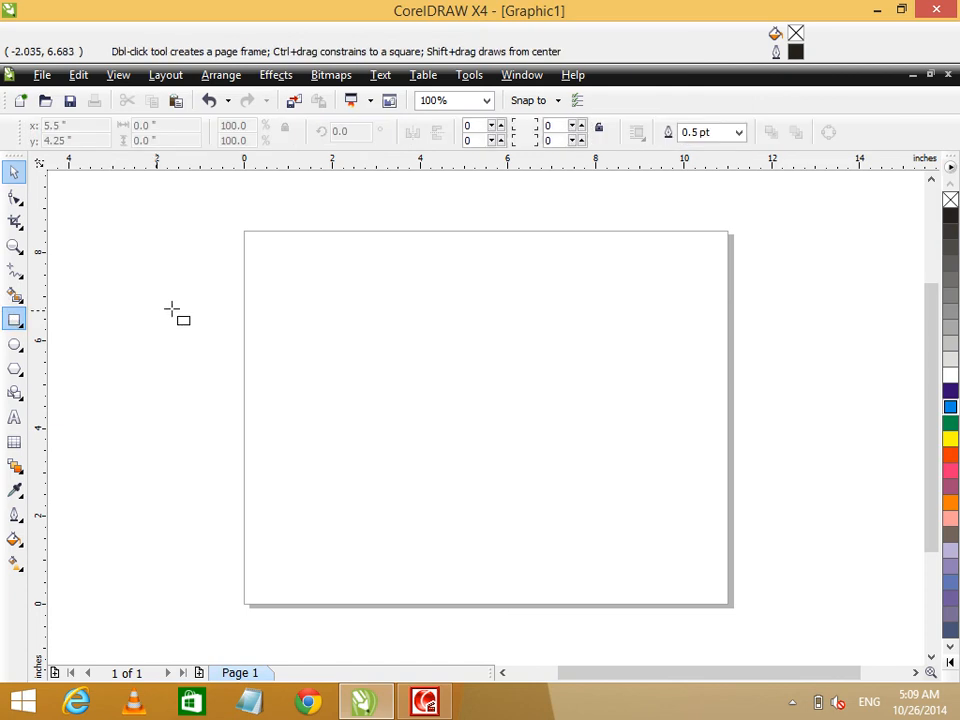
{"action": "mouse_move", "coordinate": [290, 289]}
{"action": "left_mouse_down"}
{"action": "mouse_move", "coordinate": [459, 409]}
{"action": "mouse_move", "coordinate": [645, 466]}
{"action": "mouse_move", "coordinate": [669, 488]}
{"action": "left_mouse_up"}
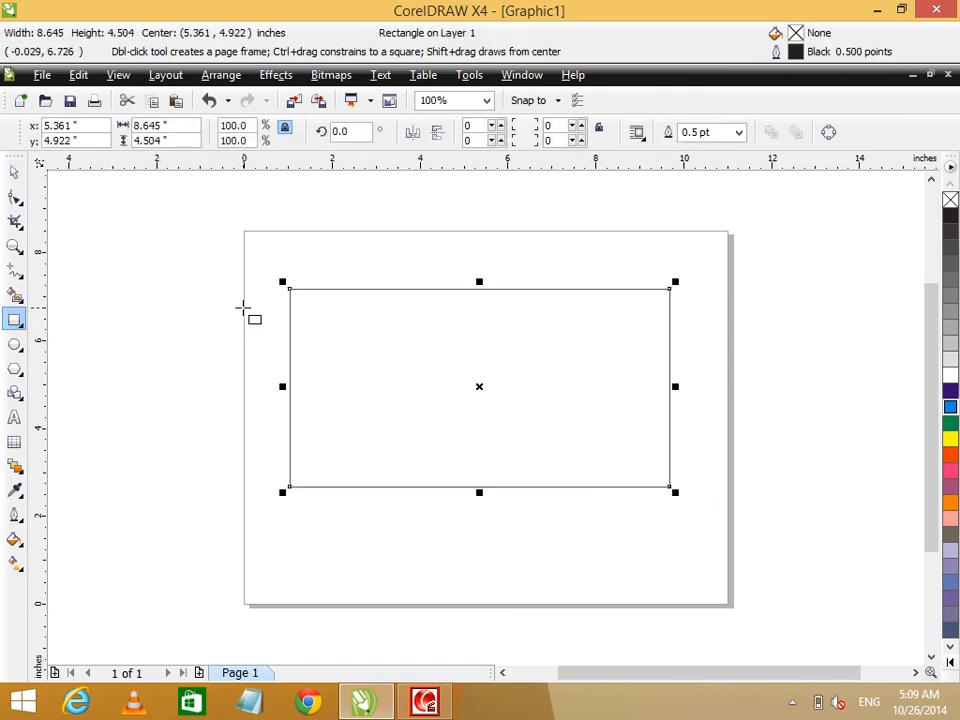
Step: Set the new rectangle's upper-left corner roundness to 20
{"action": "left_click", "coordinate": [15, 199]}
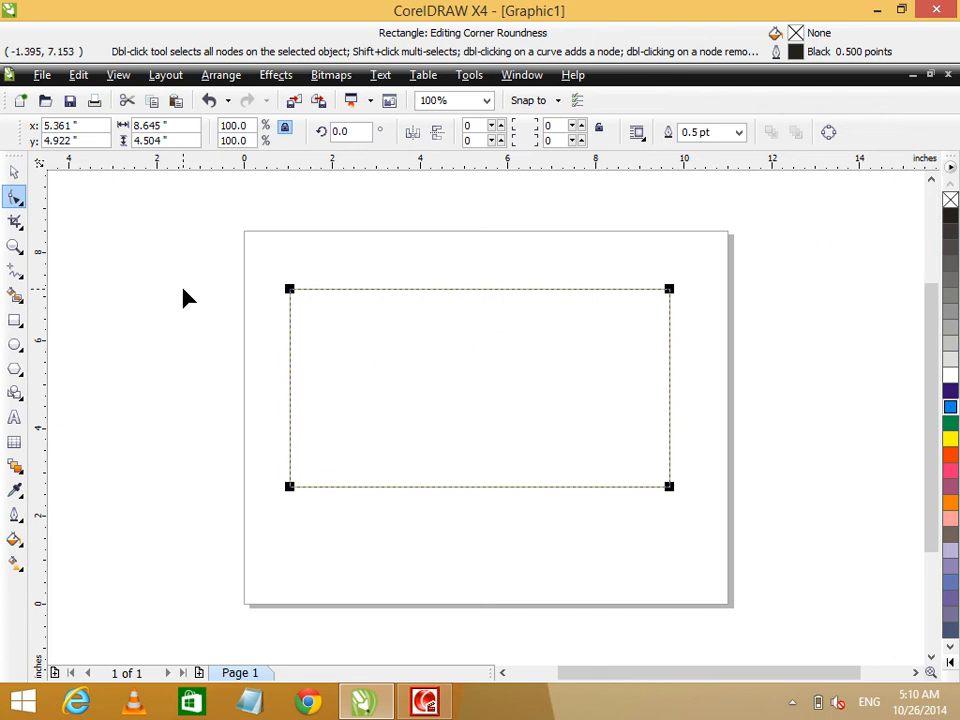
{"action": "left_click", "coordinate": [11, 176]}
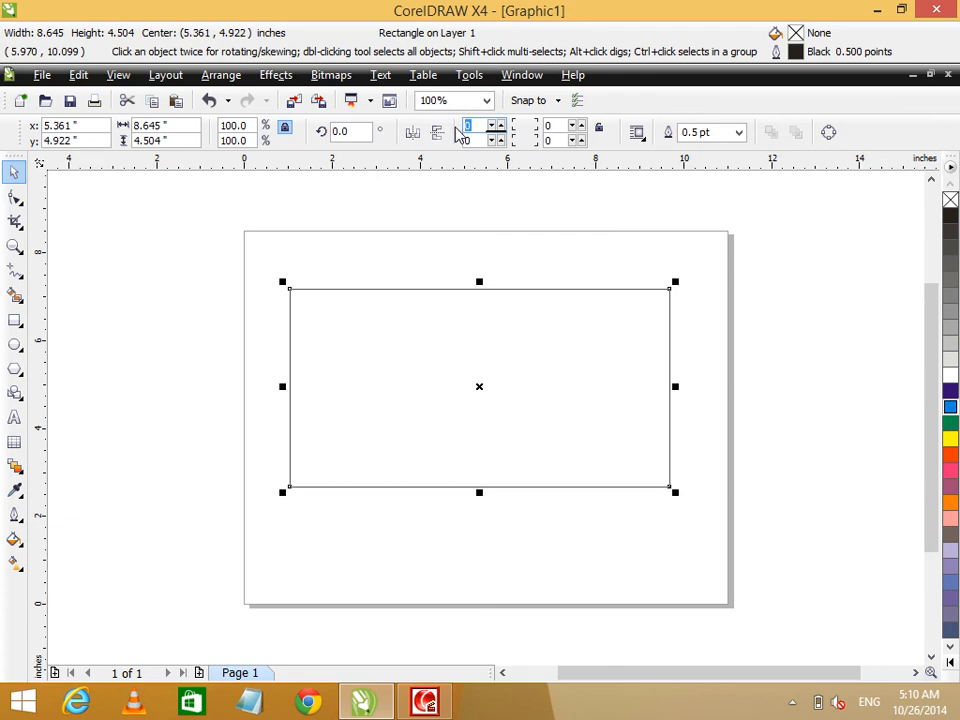
{"action": "type", "text": "2"}
{"action": "key", "text": "Return"}
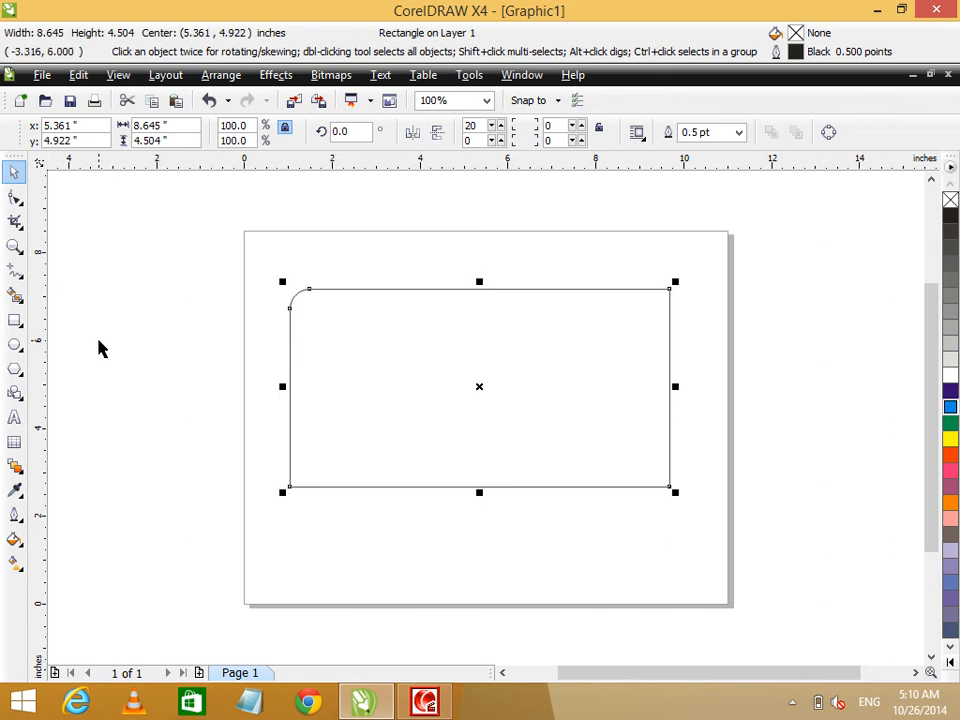
Step: Examine the rounded corner up close and set the rectangle's upper-right corner roundness to 20
{"action": "key", "text": "z"}
{"action": "left_click_drag", "start_coordinate": [249, 268], "coordinate": [358, 332]}
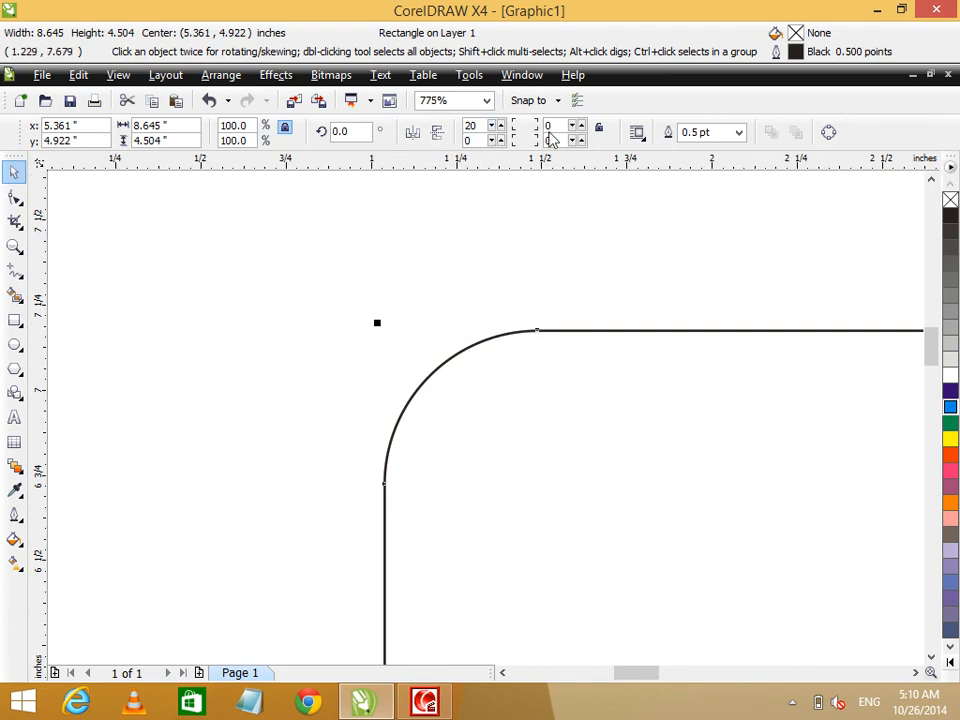
{"action": "left_click", "coordinate": [532, 128]}
{"action": "type", "text": "2"}
{"action": "key", "text": "F3"}
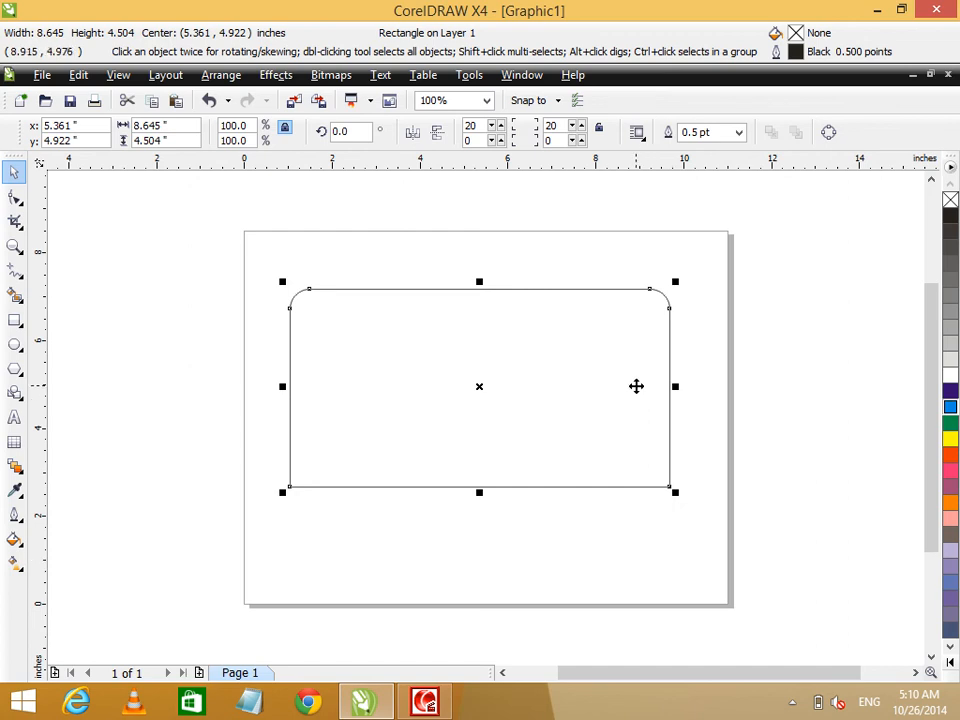
Step: Set the roundness of the rectangle's lower-right and lower-left corners to 20
{"action": "double_click", "coordinate": [548, 140]}
{"action": "type", "text": "209"}
{"action": "key", "text": "BackSpace"}
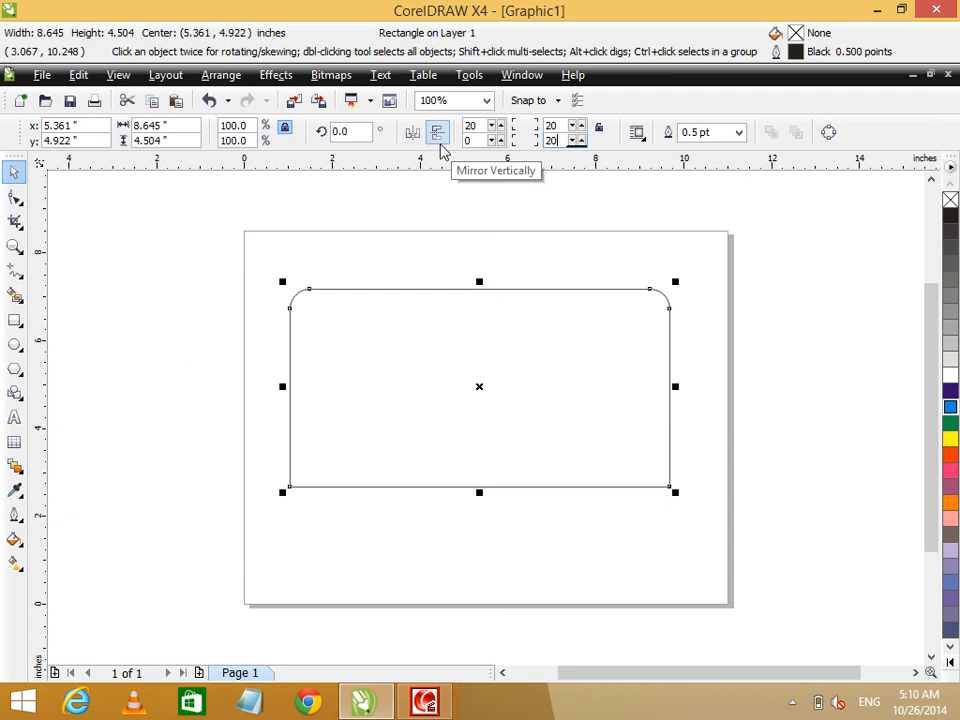
{"action": "left_click_drag", "start_coordinate": [483, 139], "coordinate": [425, 150]}
{"action": "type", "text": "20"}
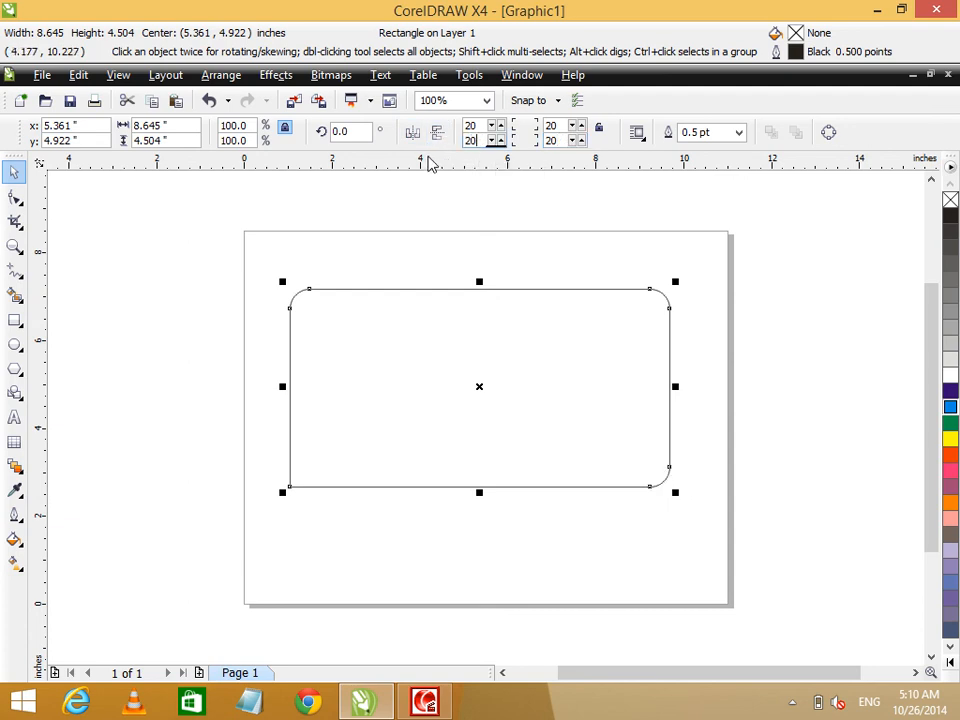
{"action": "key", "text": "Return"}
{"action": "left_click", "coordinate": [221, 354]}
{"action": "left_click", "coordinate": [493, 455]}
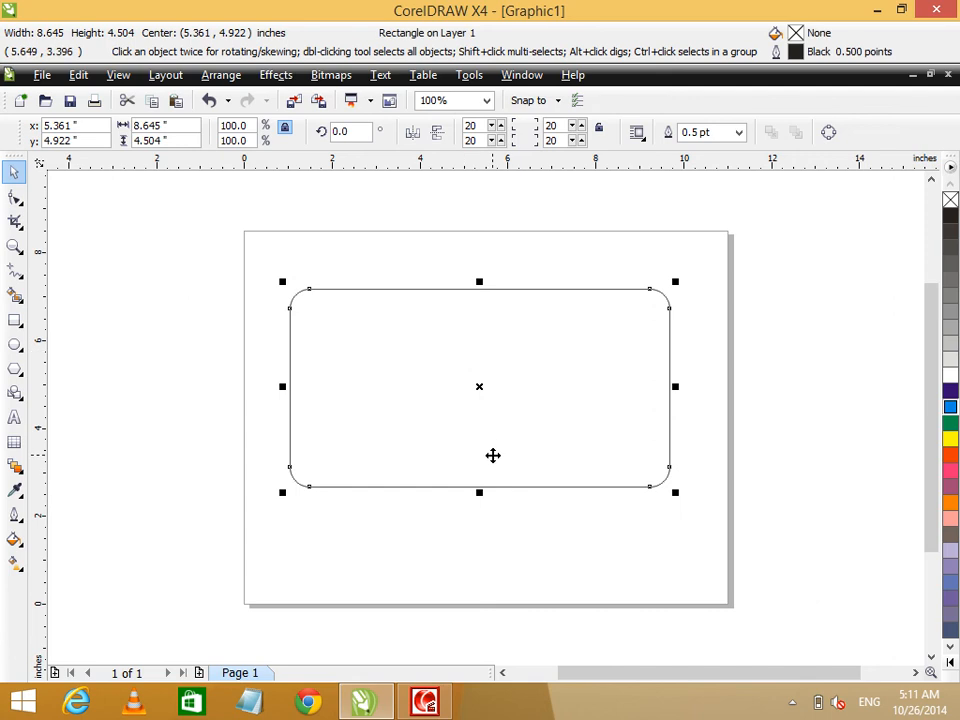
Step: Fill the rounded rectangle with yellow
{"action": "key", "text": "shift+F2"}
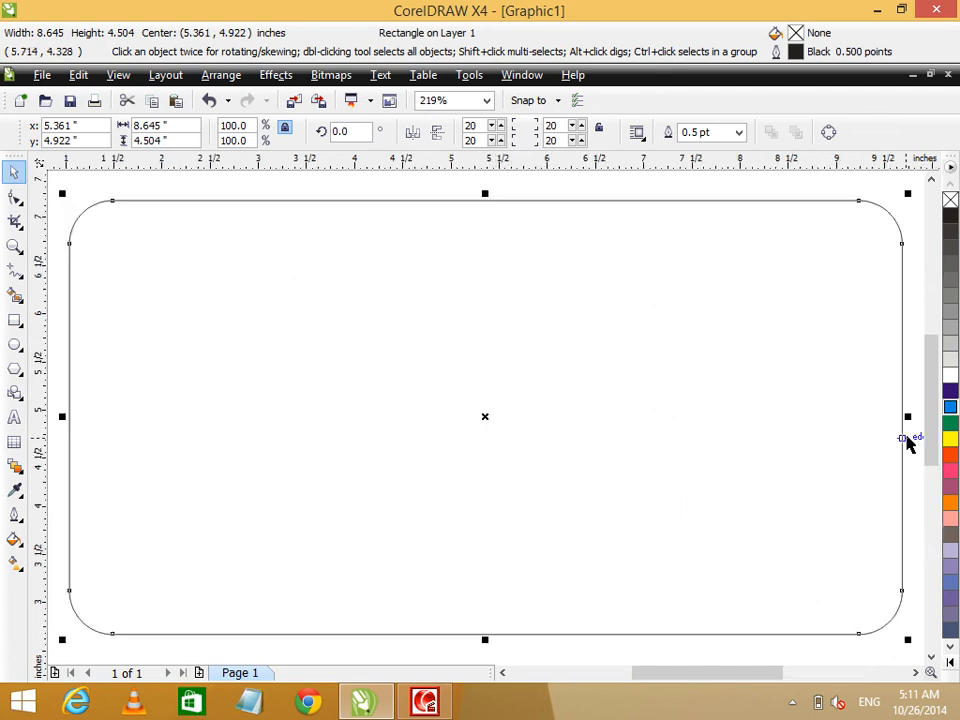
{"action": "left_click", "coordinate": [950, 454]}
{"action": "left_click", "coordinate": [950, 442]}
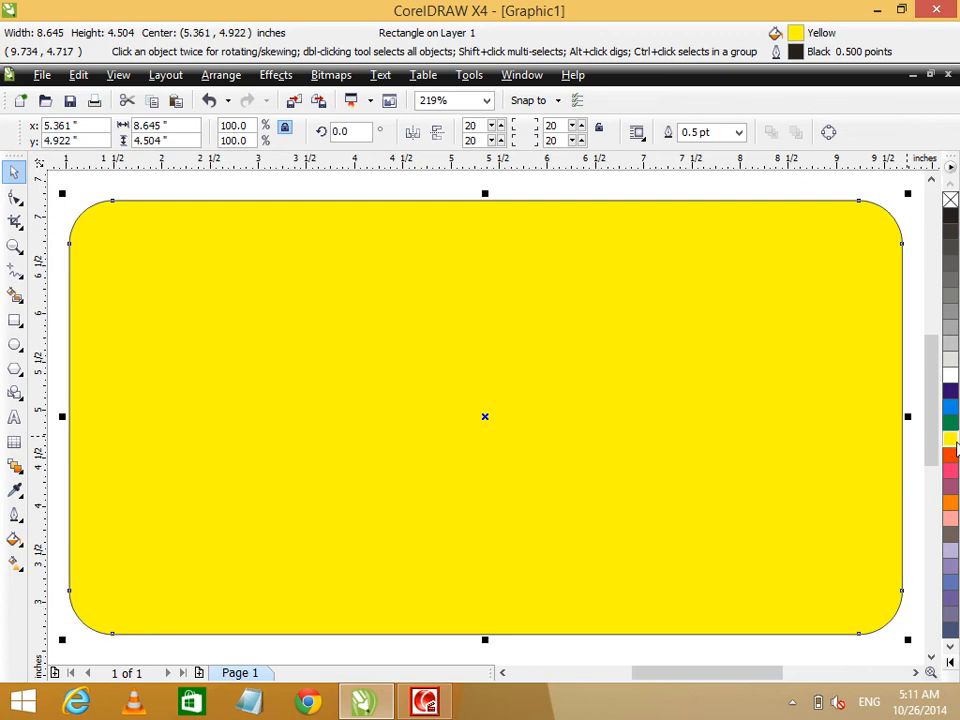
Step: Increase the yellow rectangle's upper-left corner roundness to 100
{"action": "key", "text": "shift+F4"}
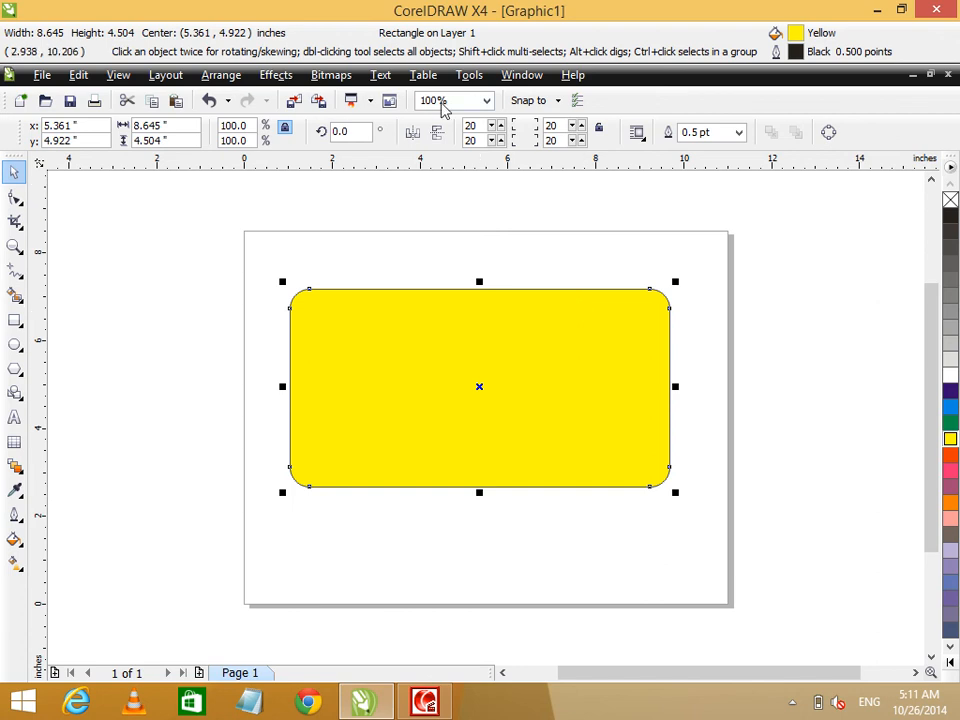
{"action": "double_click", "coordinate": [471, 126]}
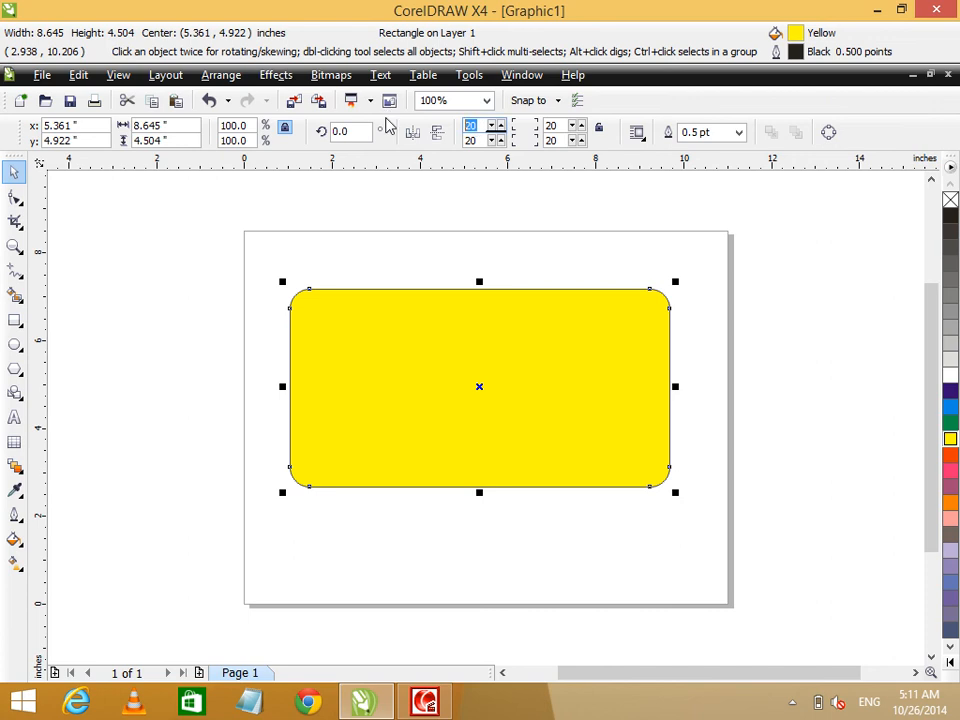
{"action": "type", "text": "100"}
{"action": "key", "text": "Return"}
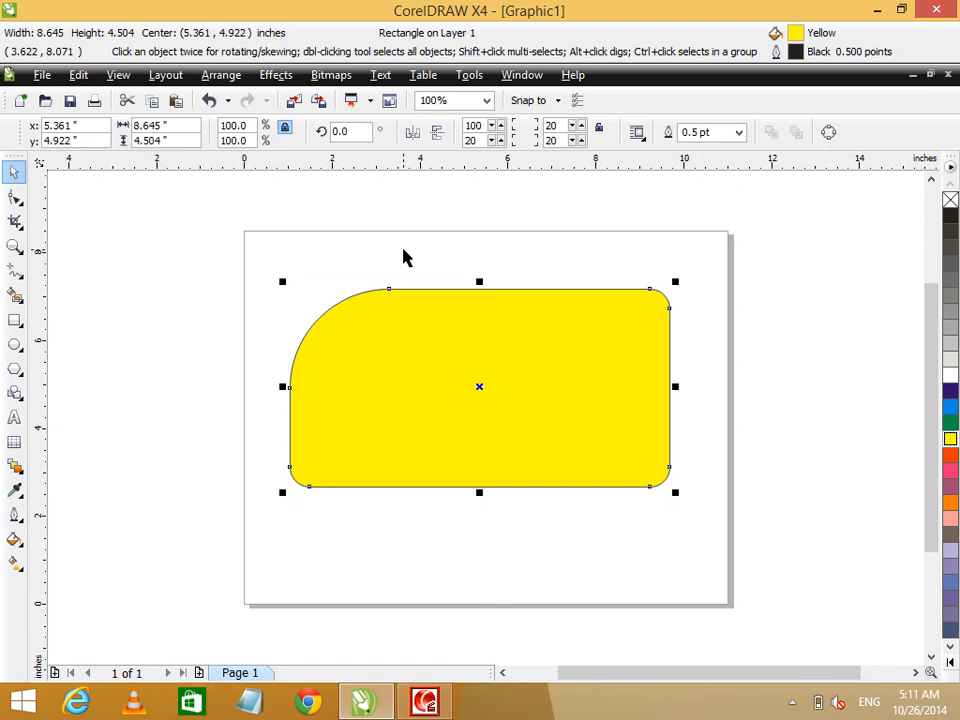
Step: Set the roundness of the yellow rectangle's lower-left, lower-right and upper-right corners to 100
{"action": "double_click", "coordinate": [471, 140]}
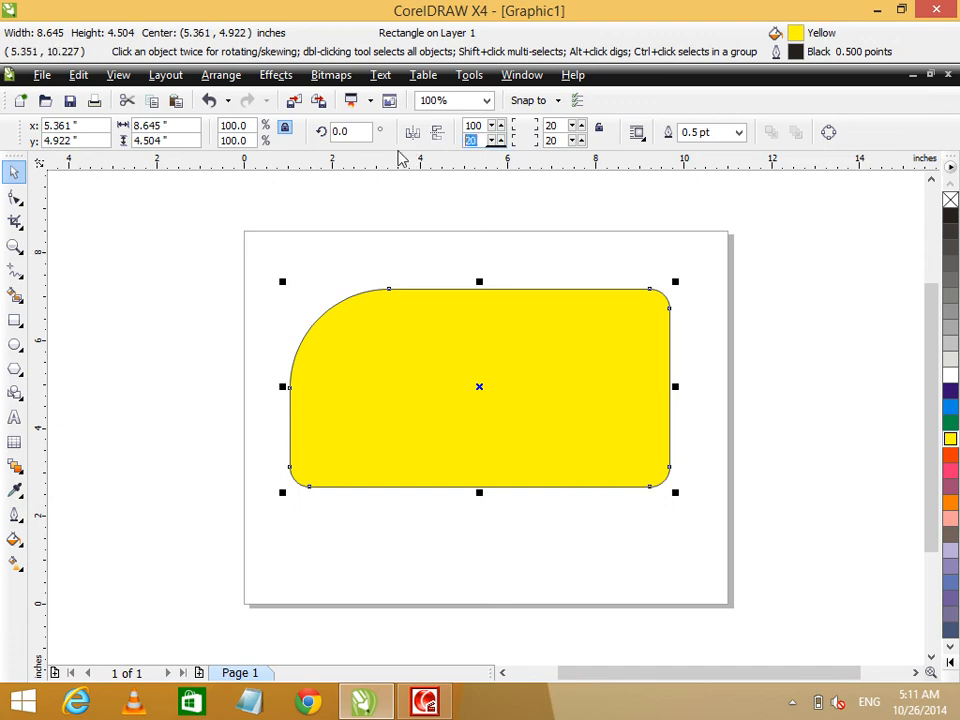
{"action": "type", "text": "100"}
{"action": "key", "text": "Return"}
{"action": "double_click", "coordinate": [550, 140]}
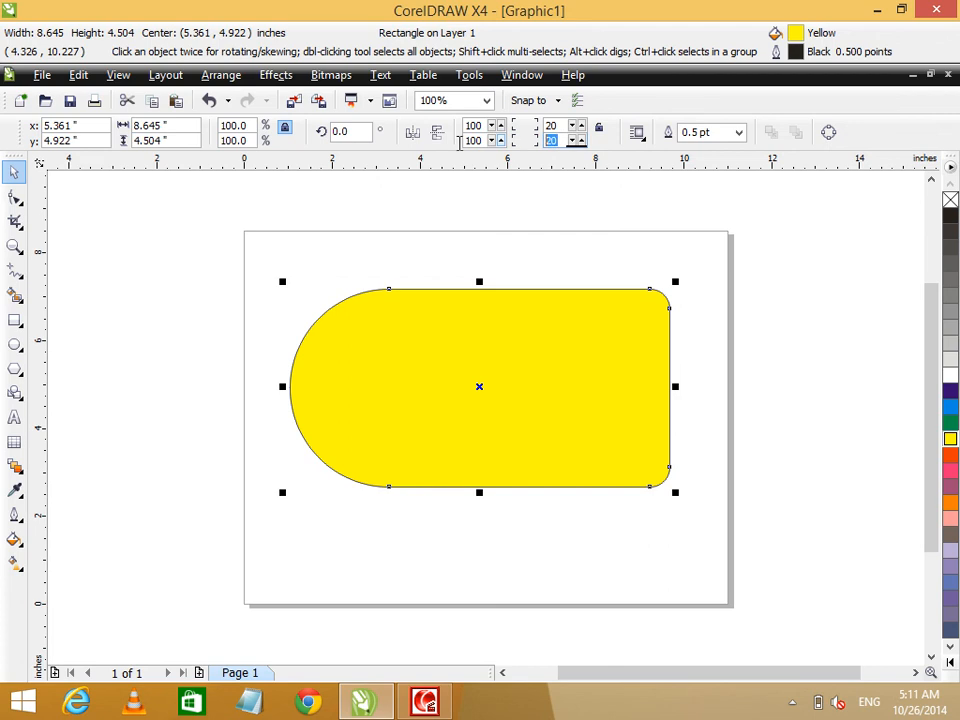
{"action": "type", "text": "100"}
{"action": "key", "text": "Return"}
{"action": "double_click", "coordinate": [555, 126]}
{"action": "type", "text": "1"}
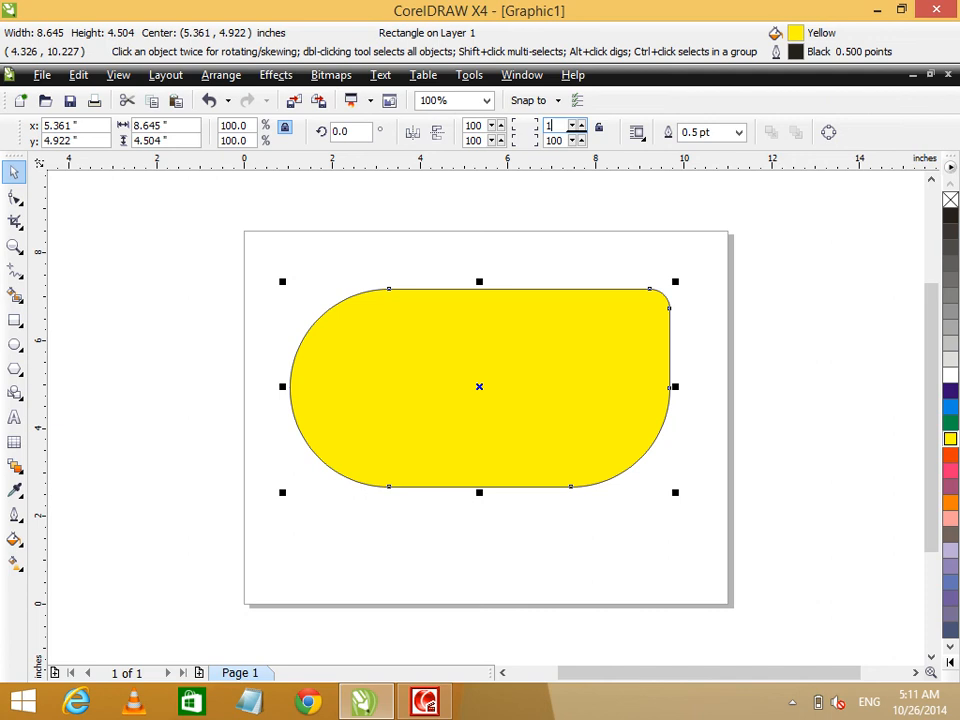
{"action": "type", "text": "00"}
{"action": "key", "text": "Return"}
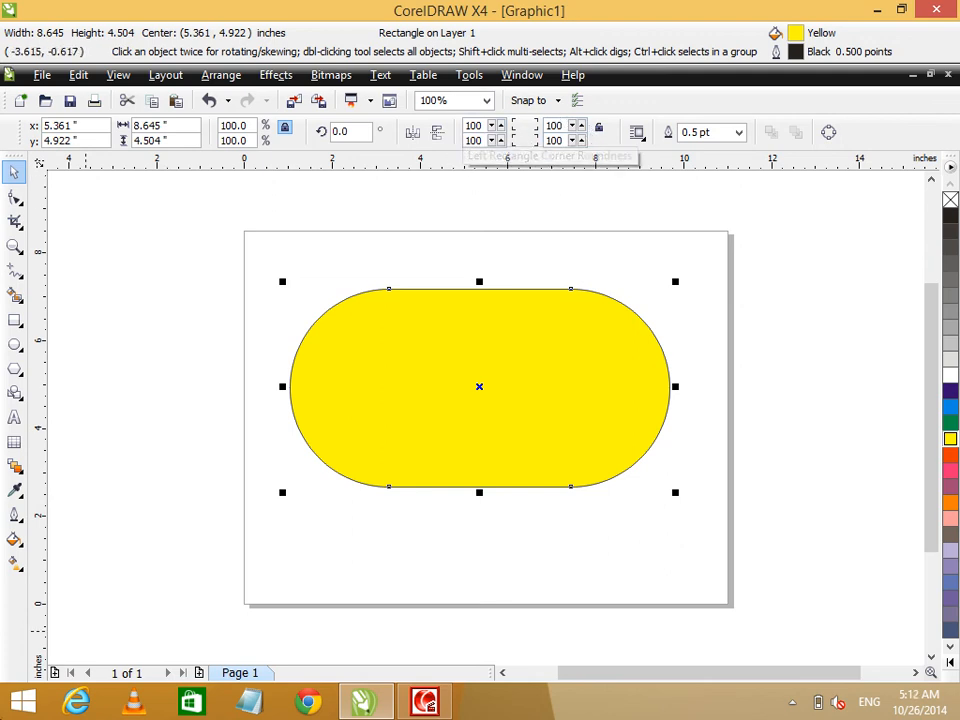
Step: Link the yellow rectangle's corners so they round together and set their roundness to 30
{"action": "left_click", "coordinate": [598, 130]}
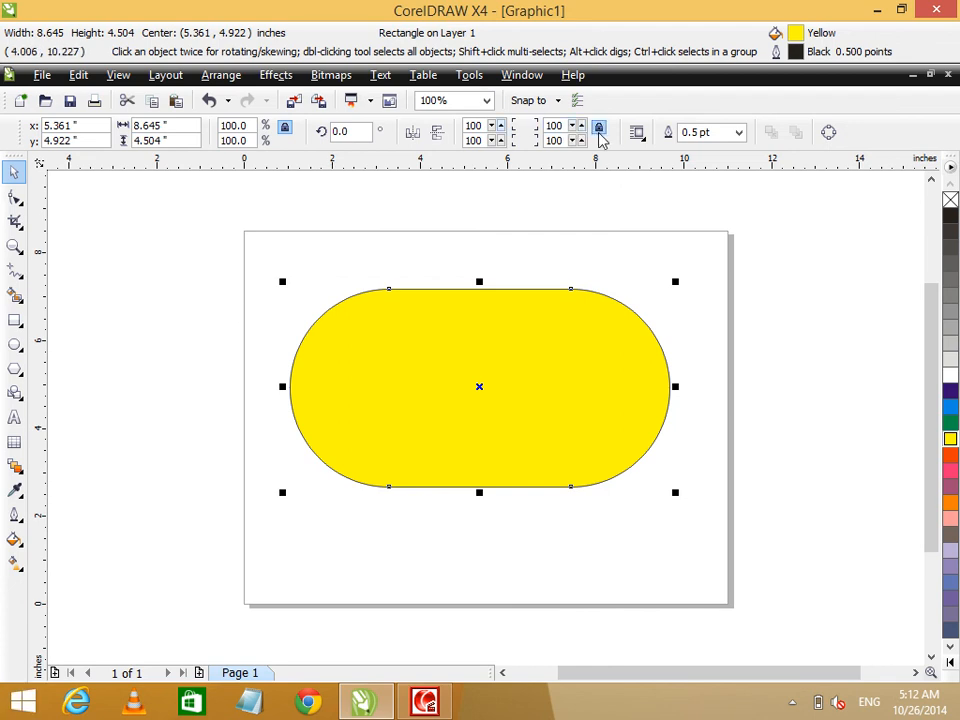
{"action": "double_click", "coordinate": [484, 126]}
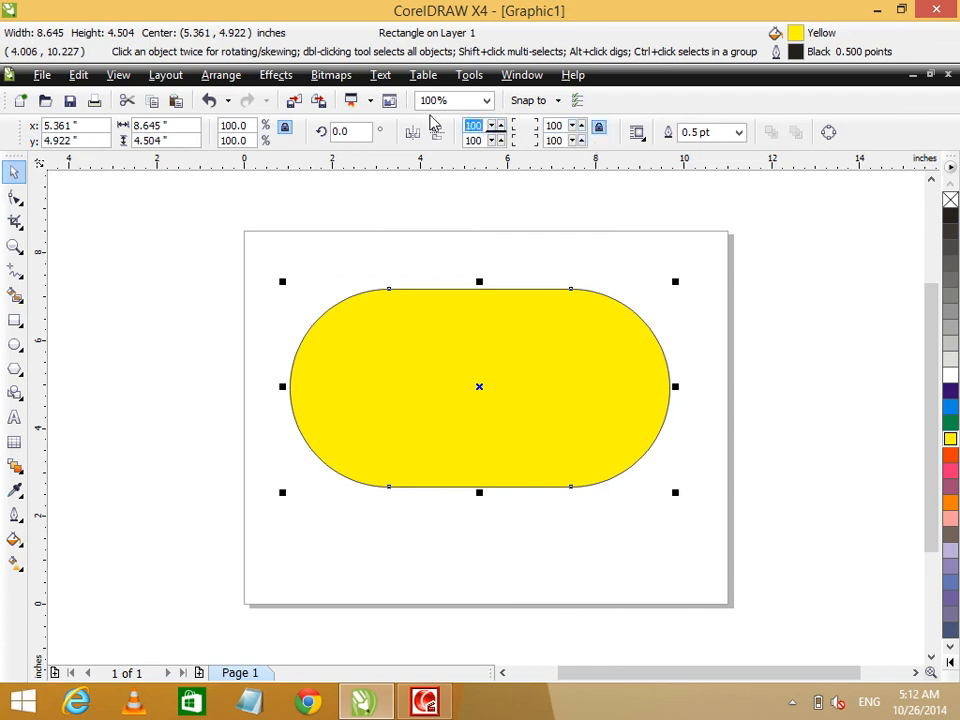
{"action": "type", "text": "30"}
{"action": "key", "text": "Return"}
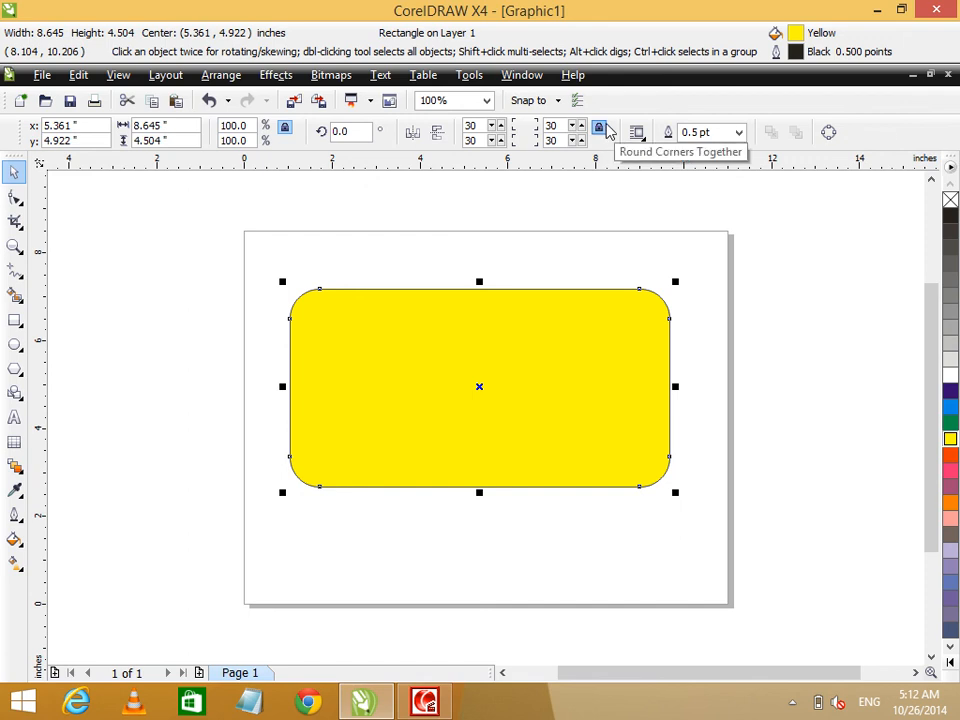
{"action": "left_click", "coordinate": [471, 125]}
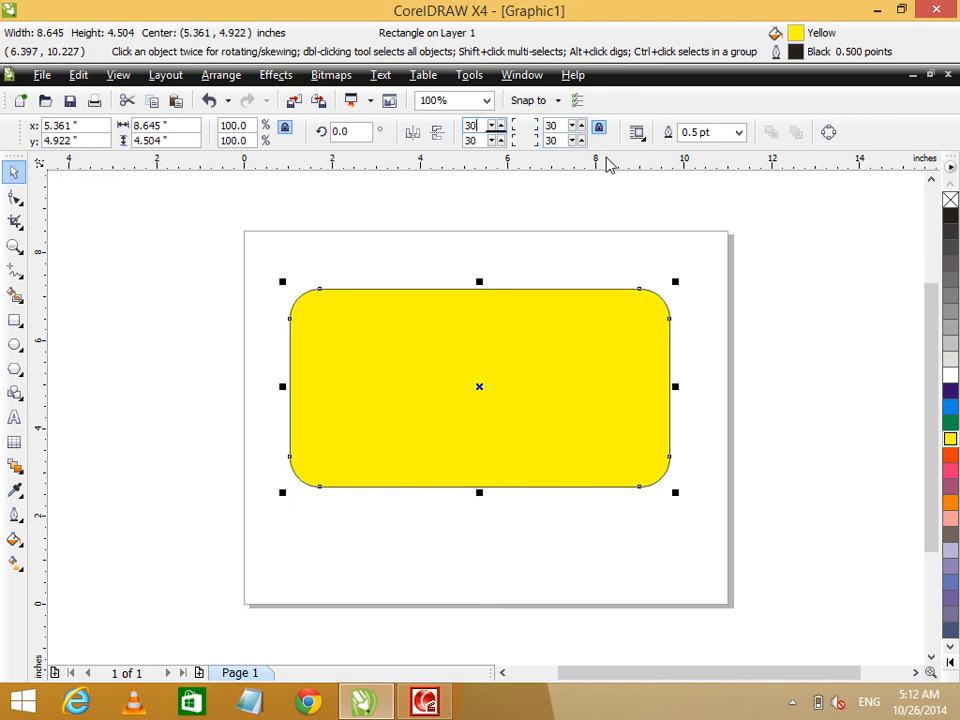
Step: View the text wrapping styles for the yellow rectangle and delete the rectangle
{"action": "left_click", "coordinate": [632, 135]}
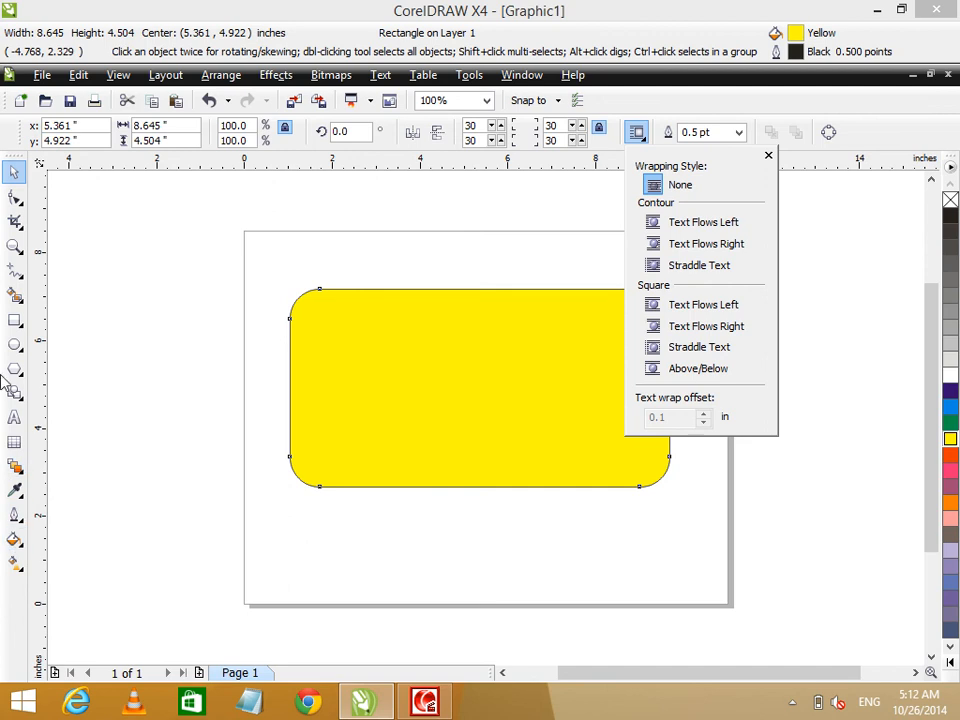
{"action": "left_click", "coordinate": [403, 366]}
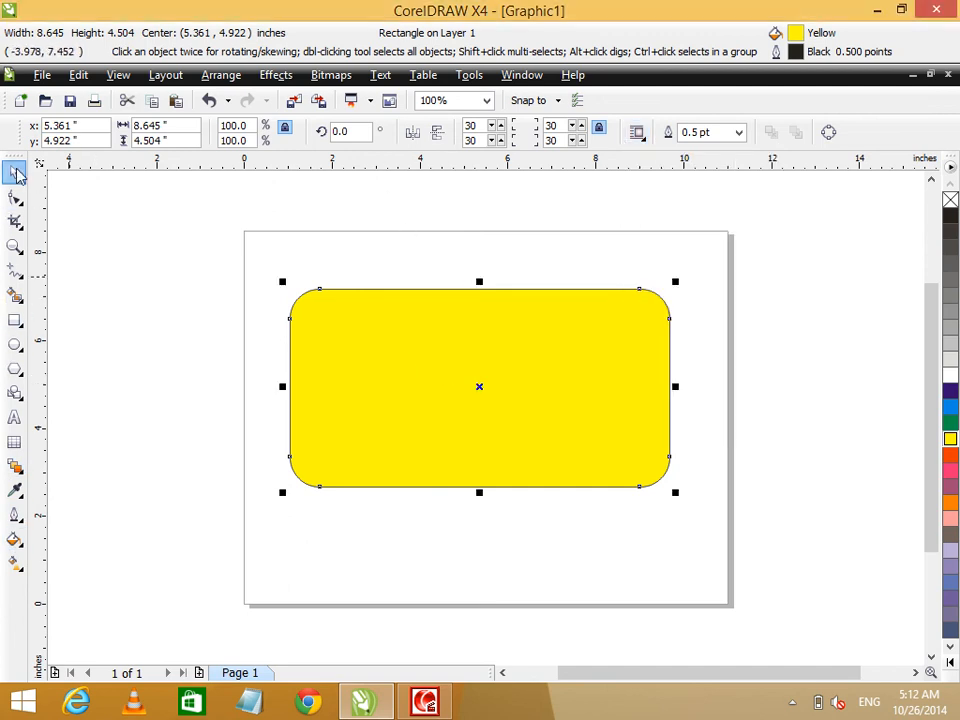
{"action": "key", "text": "Delete"}
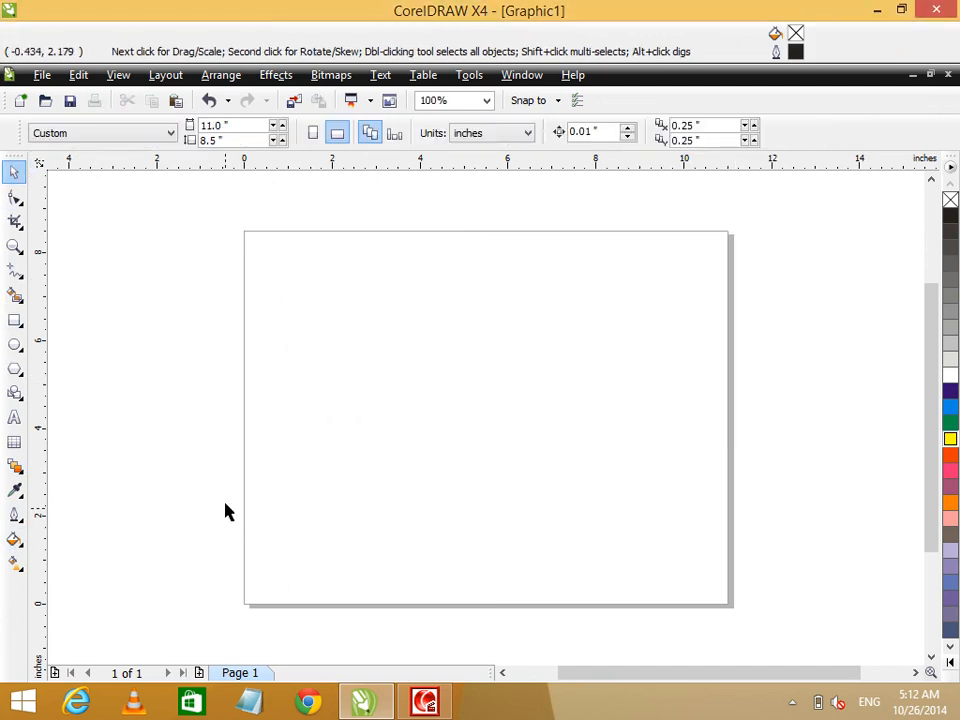
Step: Draw a rectangle about 6.3 by 3.9 inches on the page and fill it with green
{"action": "left_click", "coordinate": [14, 320]}
{"action": "left_click_drag", "start_coordinate": [275, 300], "coordinate": [554, 472]}
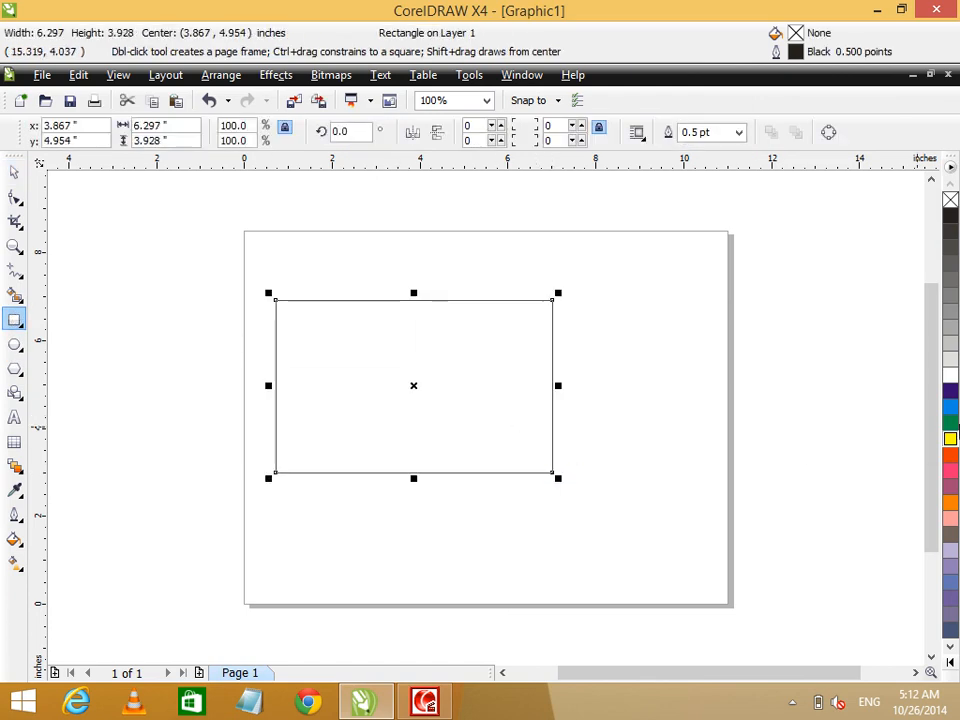
{"action": "left_click", "coordinate": [949, 424]}
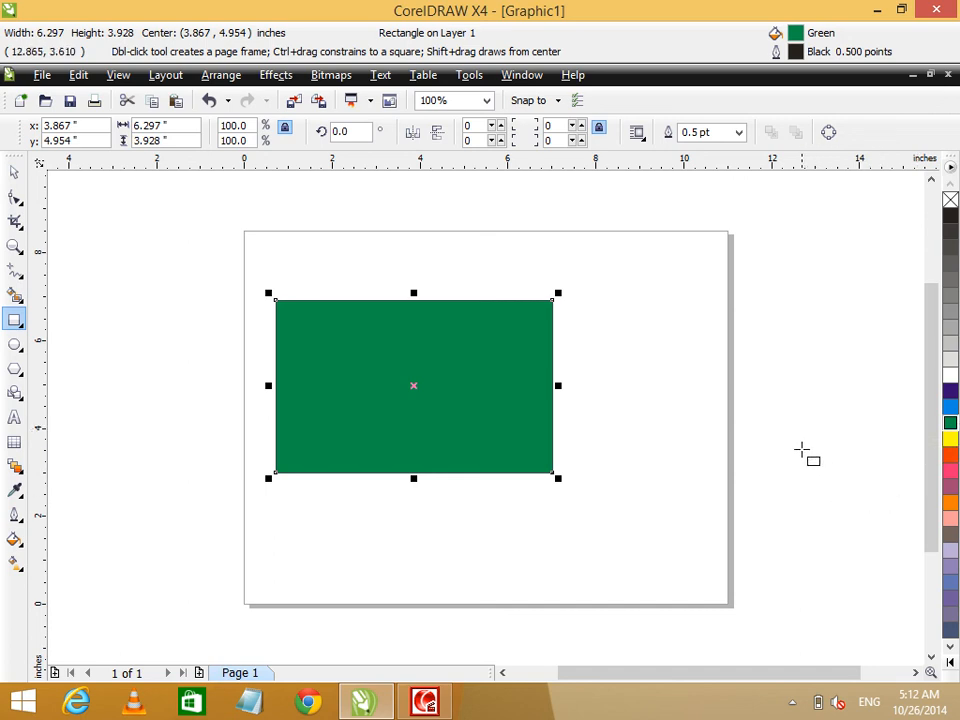
Step: Move the green rectangle near the page centre and rotate it freehand clockwise to an angle of about 341 degrees
{"action": "left_click_drag", "start_coordinate": [414, 395], "coordinate": [508, 396]}
{"action": "left_click", "coordinate": [14, 172]}
{"action": "left_click", "coordinate": [536, 323]}
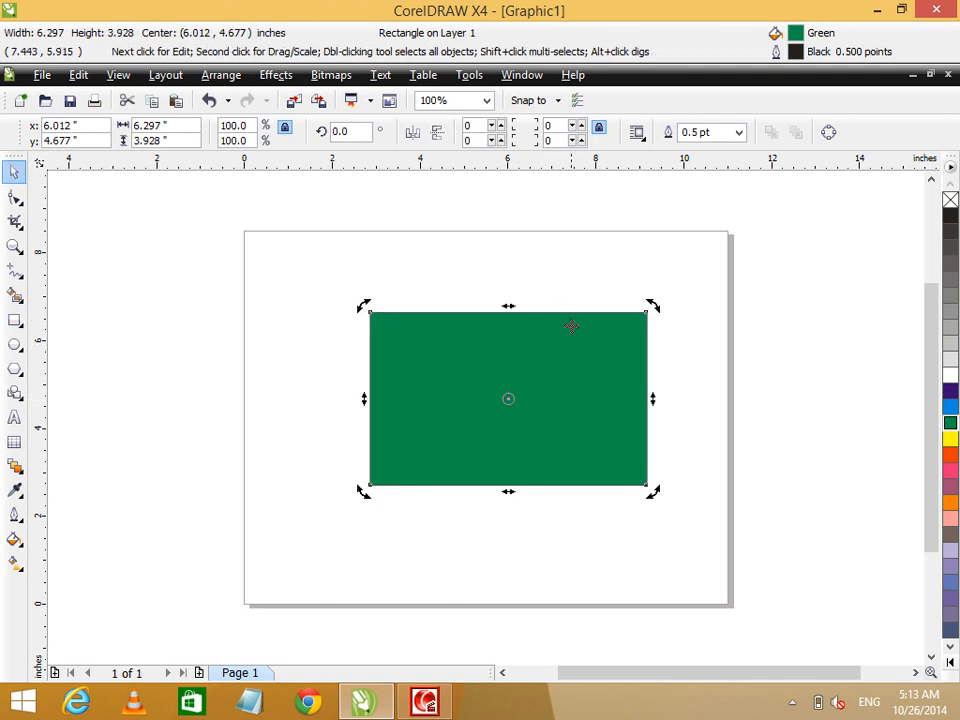
{"action": "left_click_drag", "start_coordinate": [660, 306], "coordinate": [685, 368]}
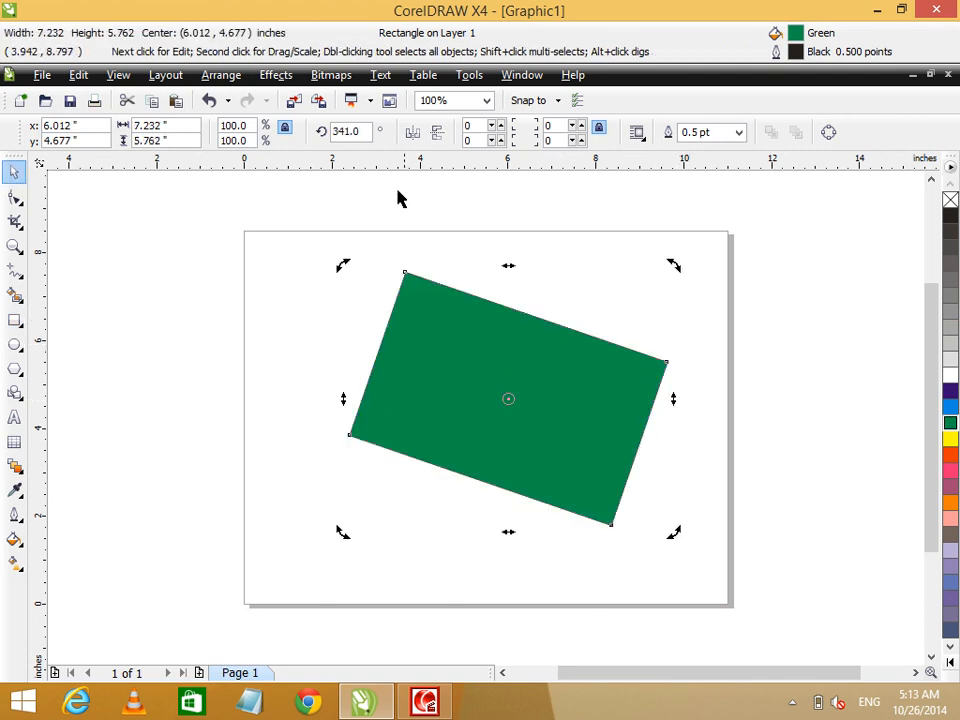
Step: Set the green rectangle's rotation angle to 60 degrees and delete the rectangle
{"action": "left_click_drag", "start_coordinate": [364, 133], "coordinate": [331, 131]}
{"action": "type", "text": "60"}
{"action": "key", "text": "Return"}
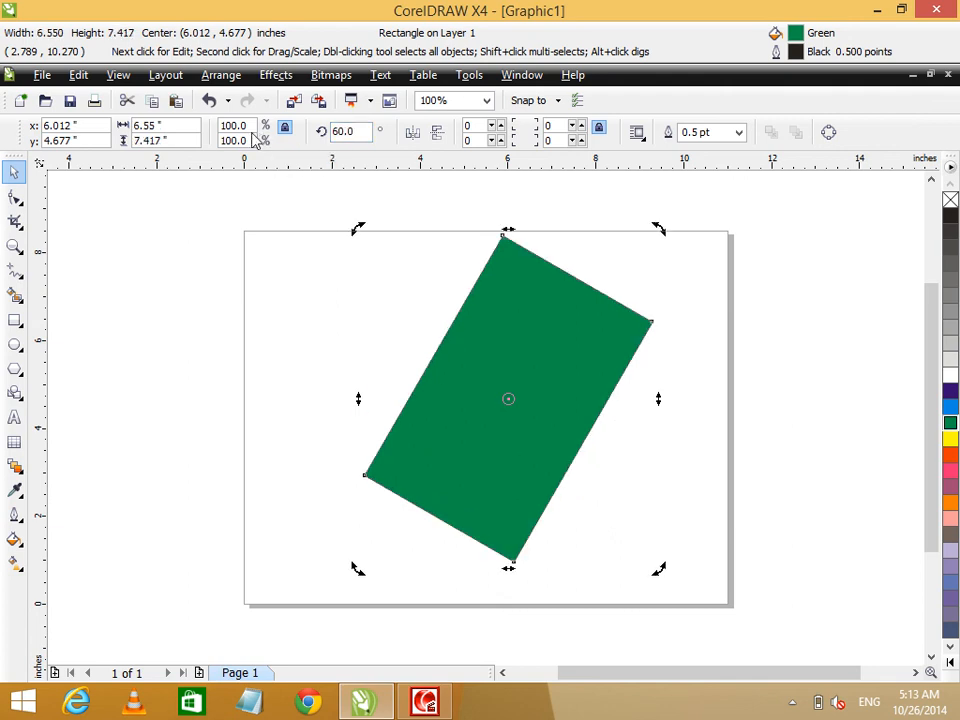
{"action": "key", "text": "Delete"}
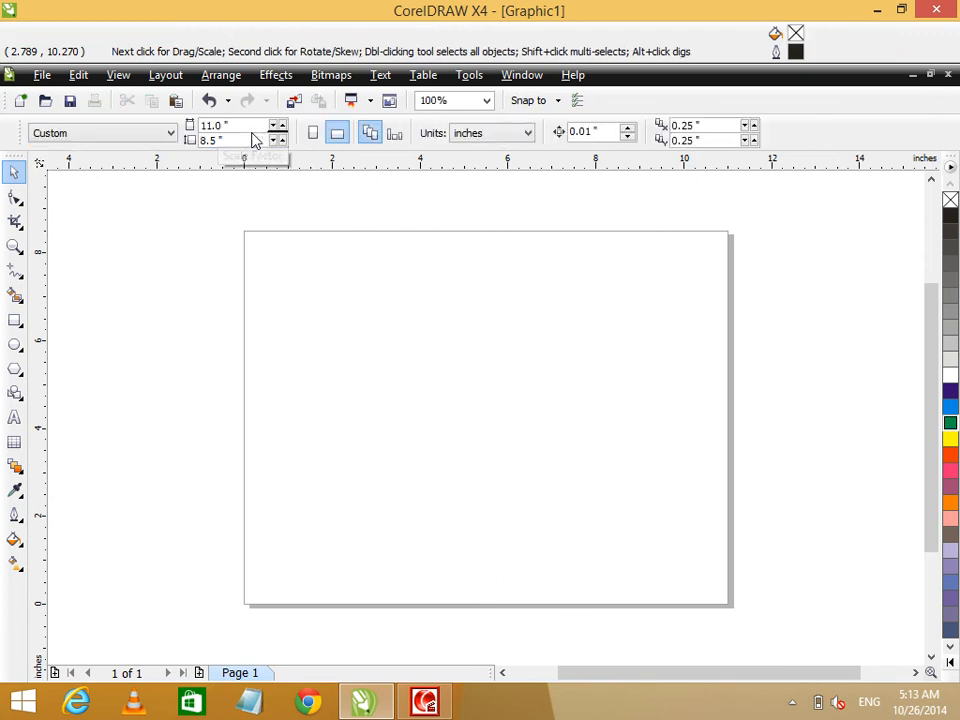
Step: Draw a large tilted rectangle with the 3 Point Rectangle tool, angled at about 36 degrees and extending past the page's upper edge
{"action": "right_click", "coordinate": [24, 330]}
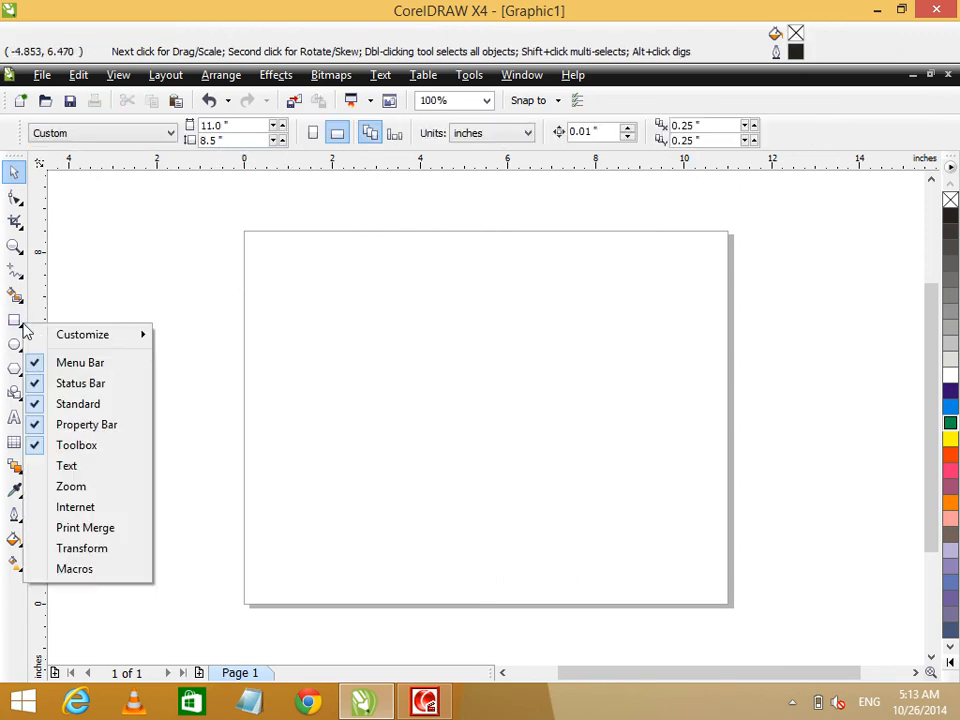
{"action": "left_click", "coordinate": [14, 321]}
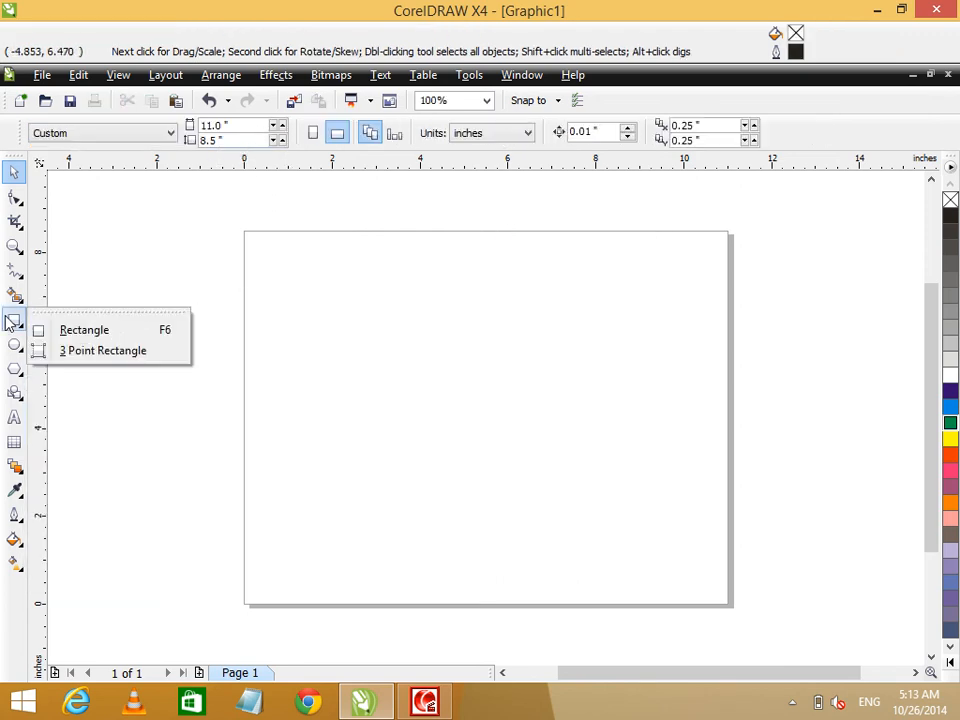
{"action": "left_click", "coordinate": [114, 352]}
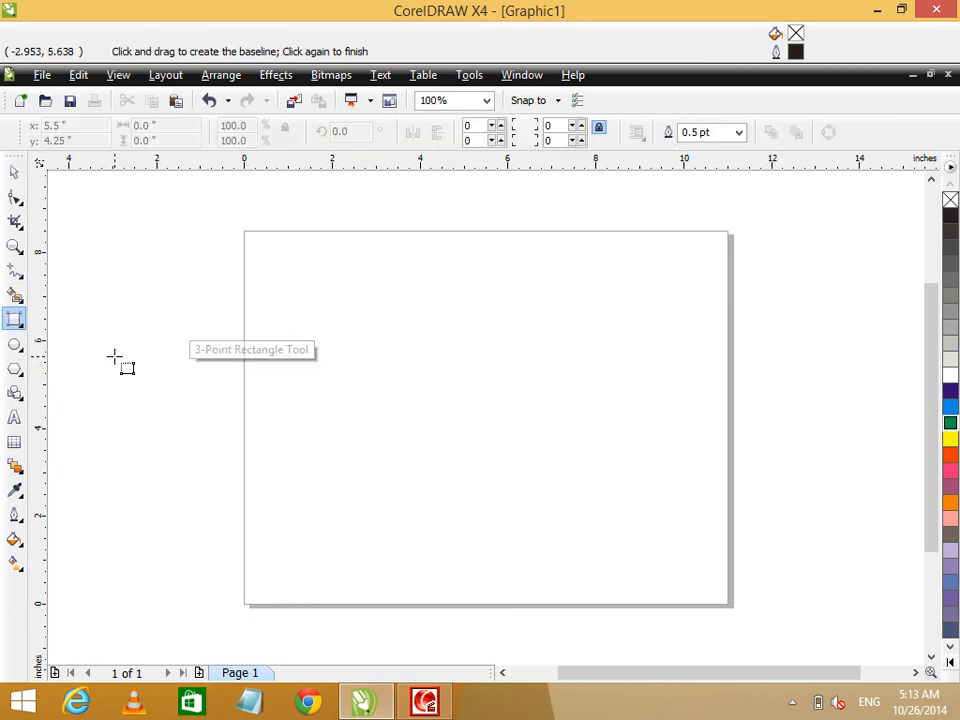
{"action": "left_click_drag", "start_coordinate": [343, 284], "coordinate": [482, 222]}
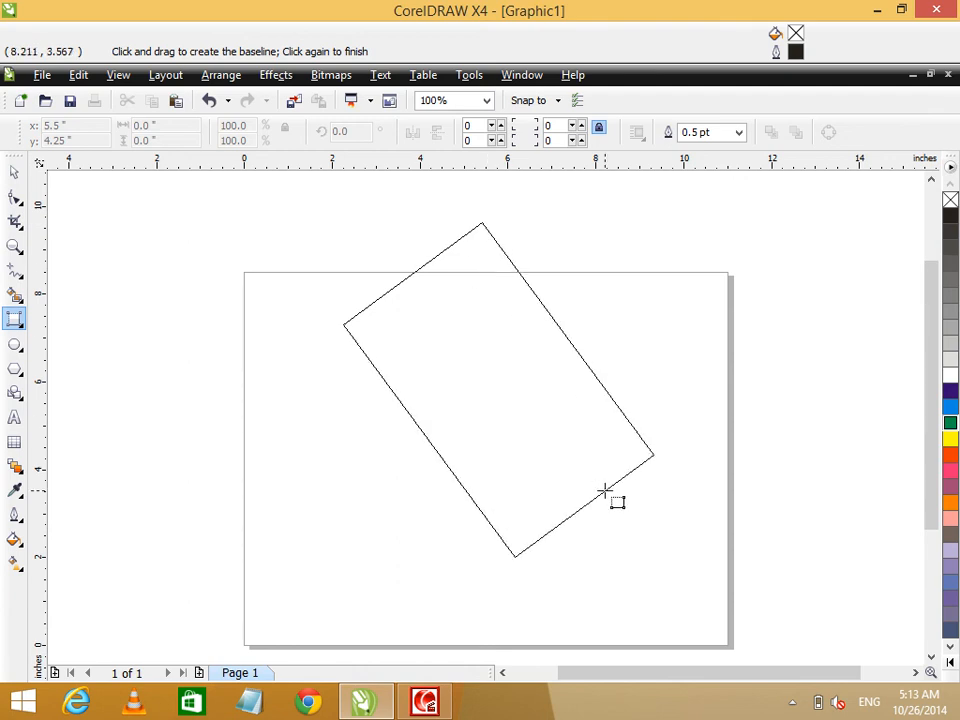
{"action": "left_click", "coordinate": [606, 490]}
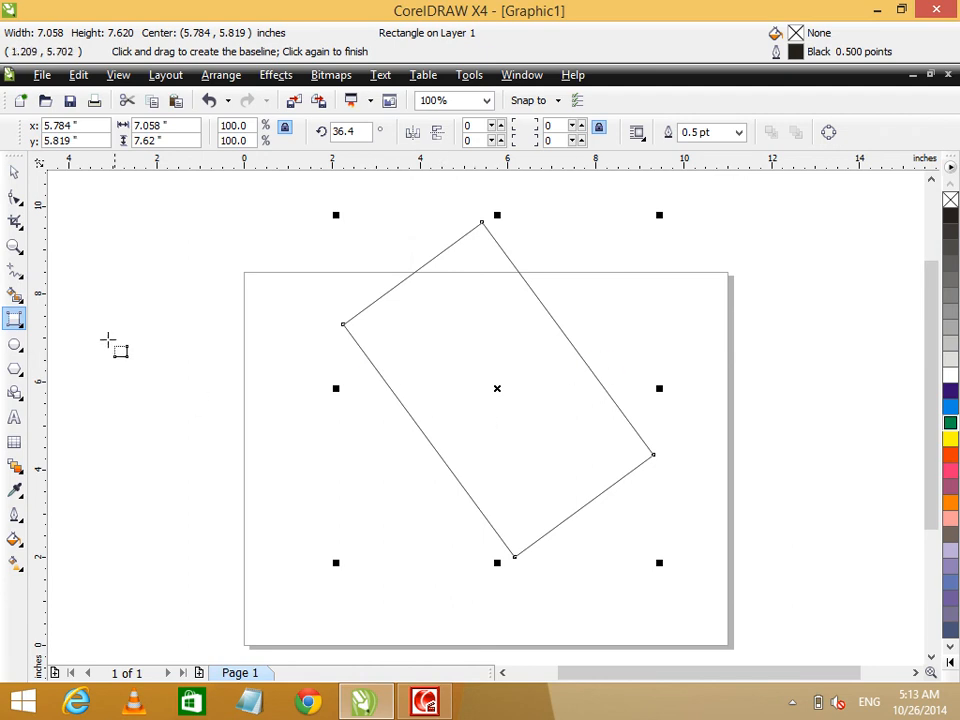
Step: Draw a narrow 3-point rectangle at about 236 degrees across the page's left edge and delete both rectangles
{"action": "left_click", "coordinate": [141, 266]}
{"action": "left_click_drag", "start_coordinate": [141, 266], "coordinate": [99, 328]}
{"action": "left_click", "coordinate": [326, 552]}
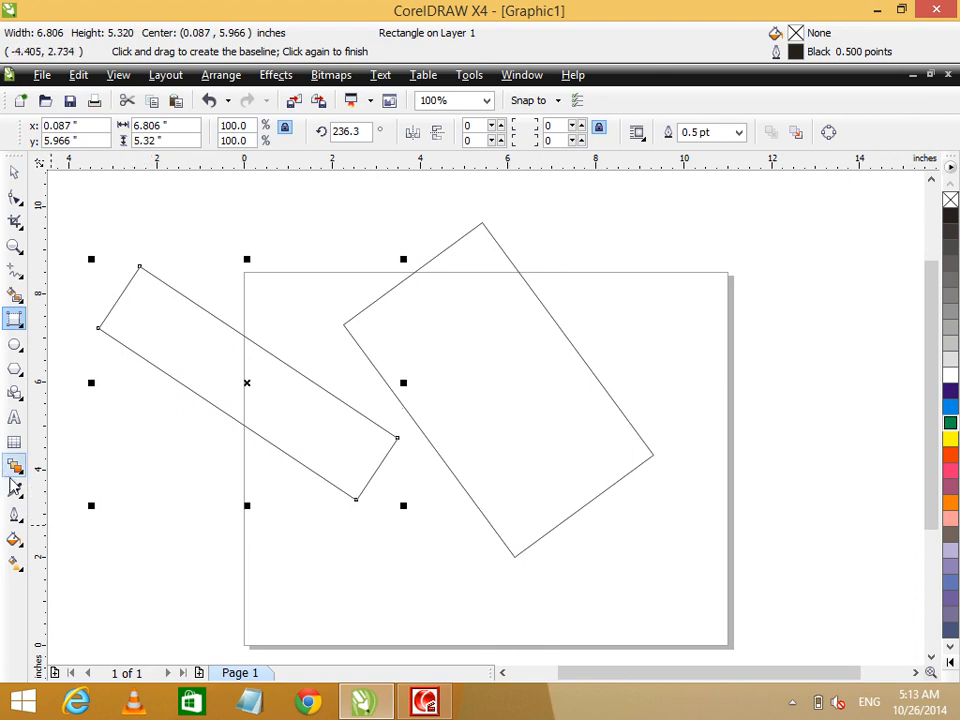
{"action": "key", "text": "ctrl+a"}
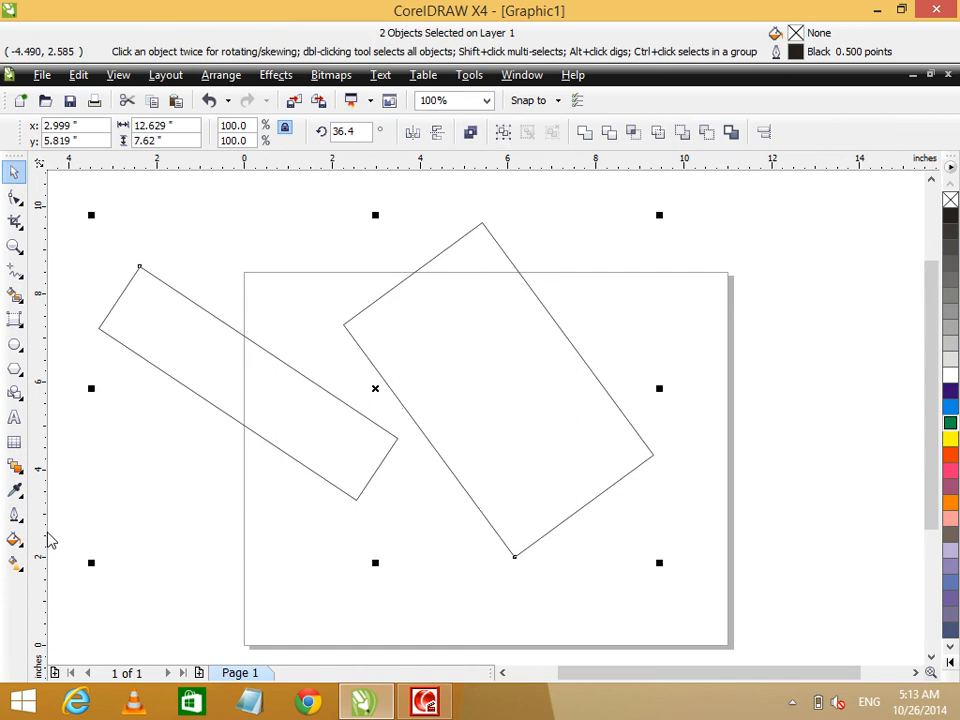
{"action": "key", "text": "Delete"}
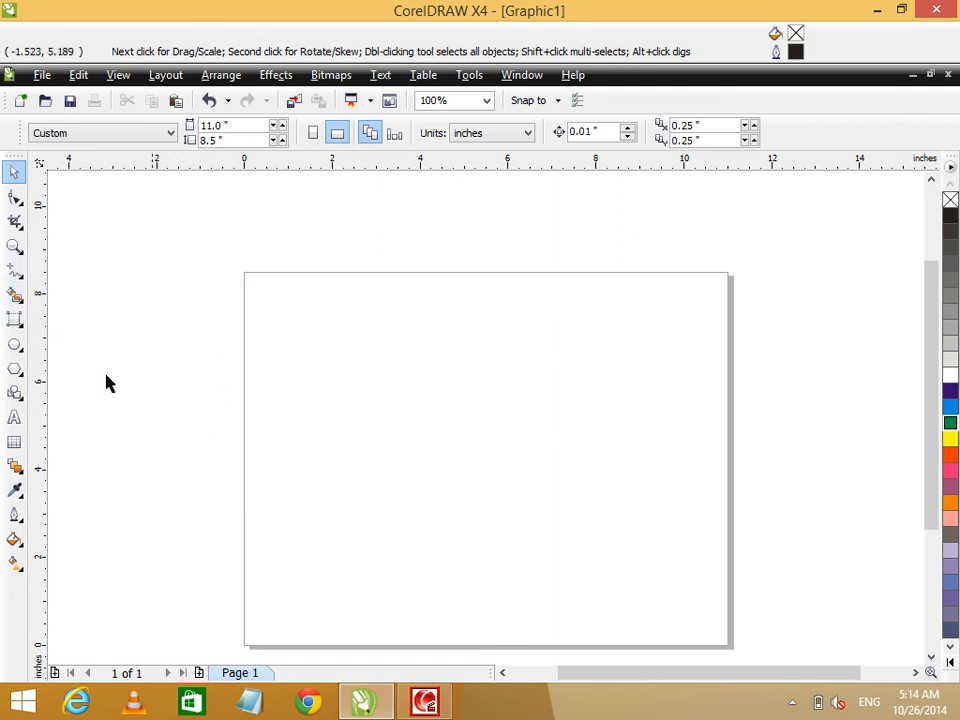
Step: Draw a perfect circle about 7.5 inches in diameter on the page with the Ellipse tool
{"action": "left_click", "coordinate": [22, 345]}
{"action": "right_click", "coordinate": [16, 348]}
{"action": "left_click", "coordinate": [16, 349]}
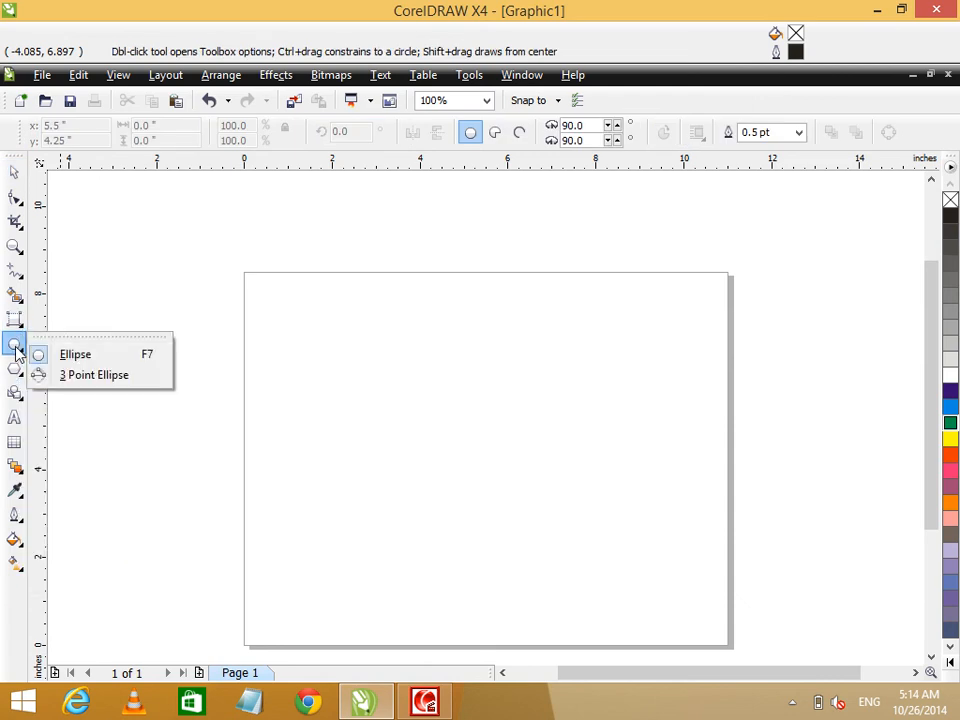
{"action": "left_click", "coordinate": [76, 365]}
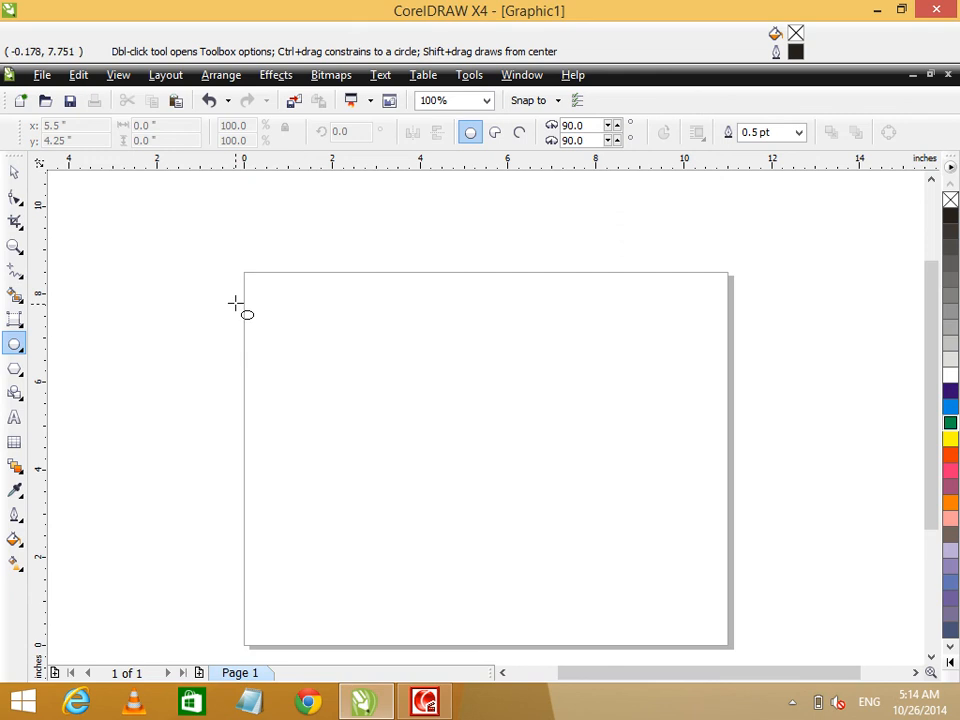
{"action": "mouse_move", "coordinate": [284, 298]}
{"action": "left_mouse_down"}
{"action": "mouse_move", "coordinate": [326, 358]}
{"action": "mouse_move", "coordinate": [397, 396]}
{"action": "mouse_move", "coordinate": [460, 457]}
{"action": "mouse_move", "coordinate": [577, 538]}
{"action": "mouse_move", "coordinate": [616, 554]}
{"action": "left_mouse_up"}
{"action": "key", "text": "shift"}
{"action": "key", "text": "ctrl"}
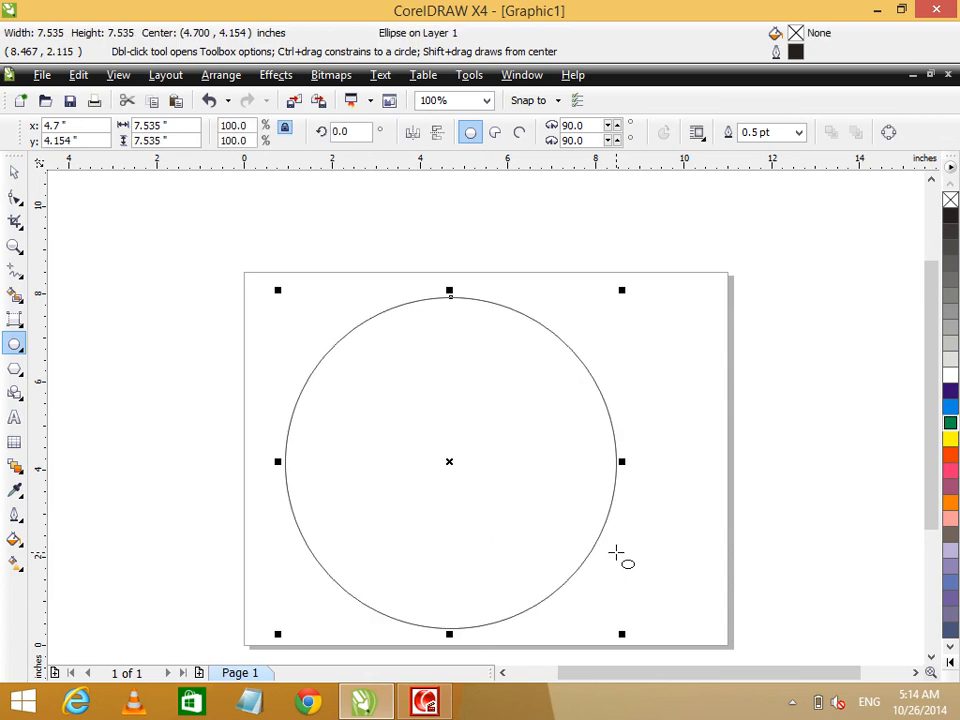
Step: Fill the circle with magenta and set its outline width to 4.0 pt
{"action": "left_click", "coordinate": [950, 470]}
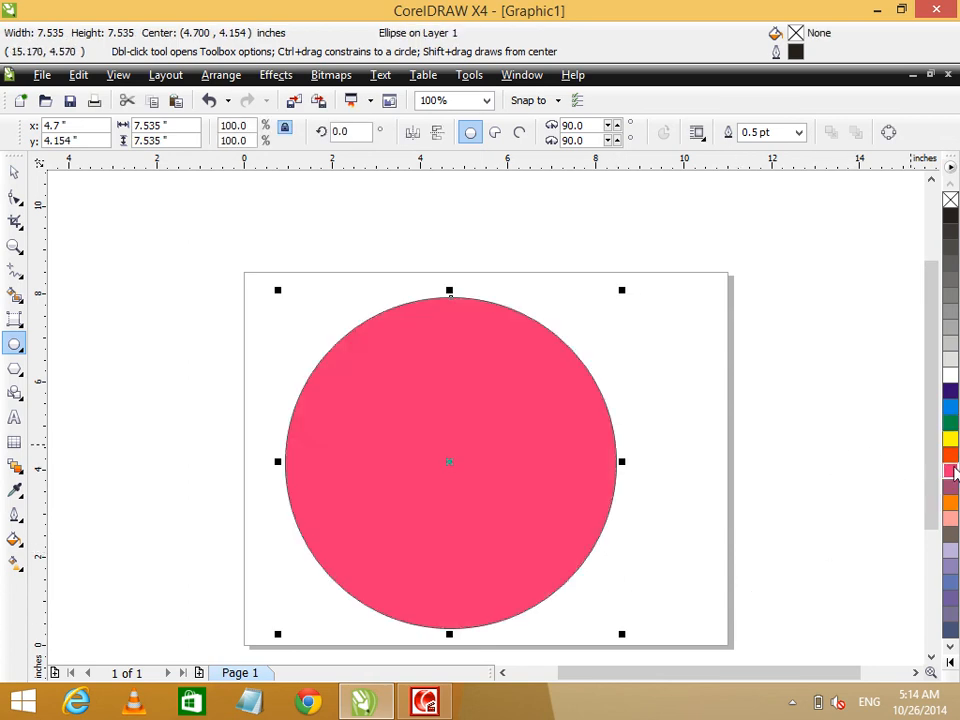
{"action": "left_click", "coordinate": [799, 133]}
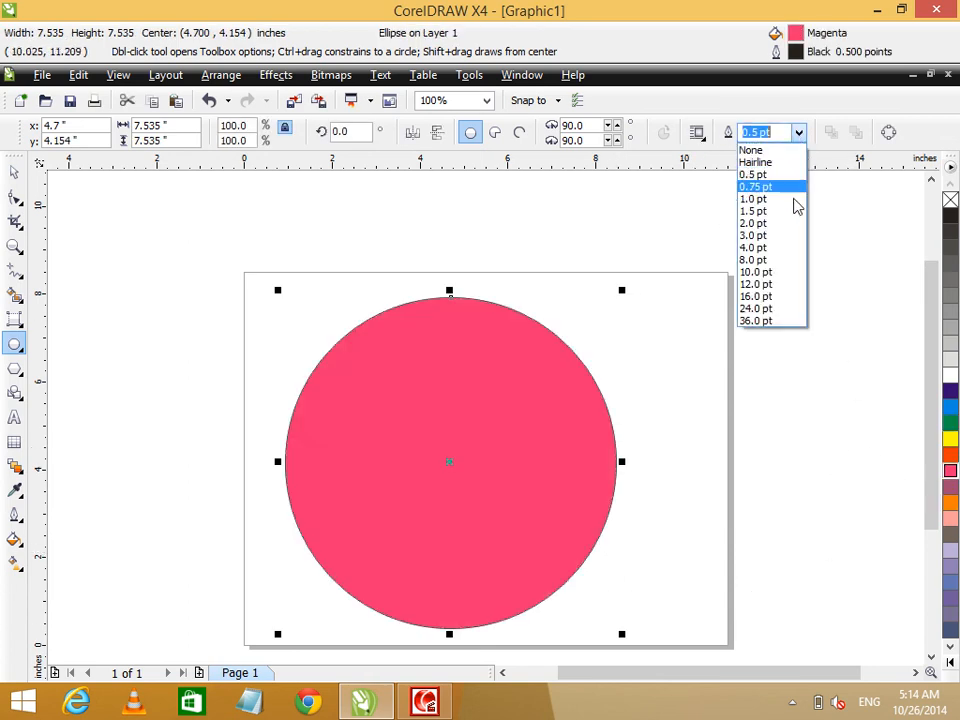
{"action": "left_click", "coordinate": [806, 249]}
{"action": "left_click", "coordinate": [15, 174]}
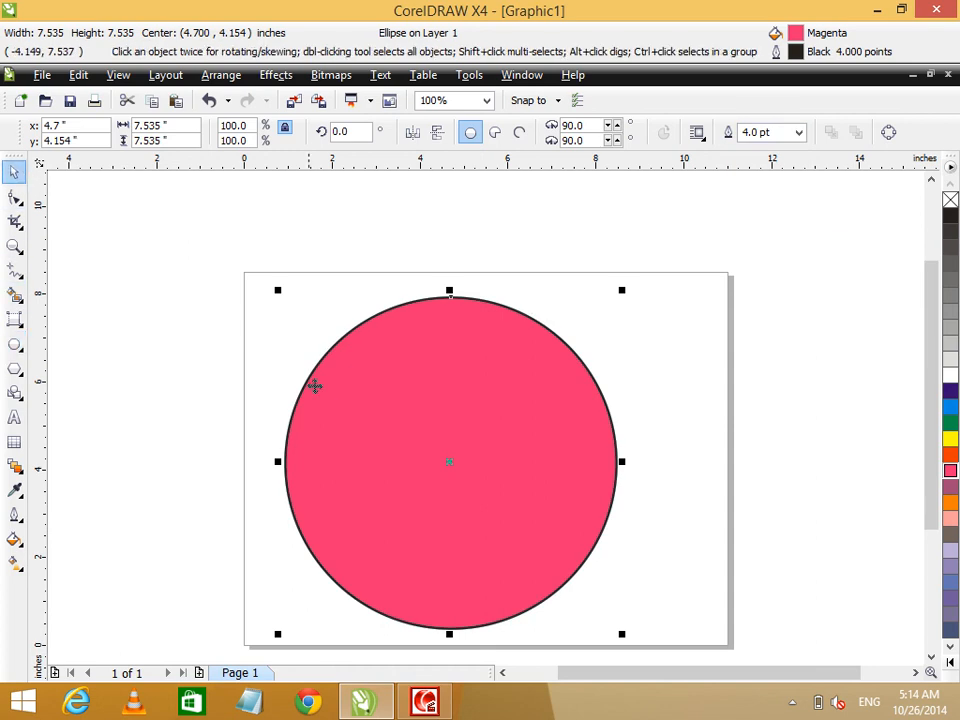
Step: Move the circle up and to the right, and set its centre to x 7 and y 7 inches
{"action": "left_click_drag", "start_coordinate": [391, 435], "coordinate": [459, 346]}
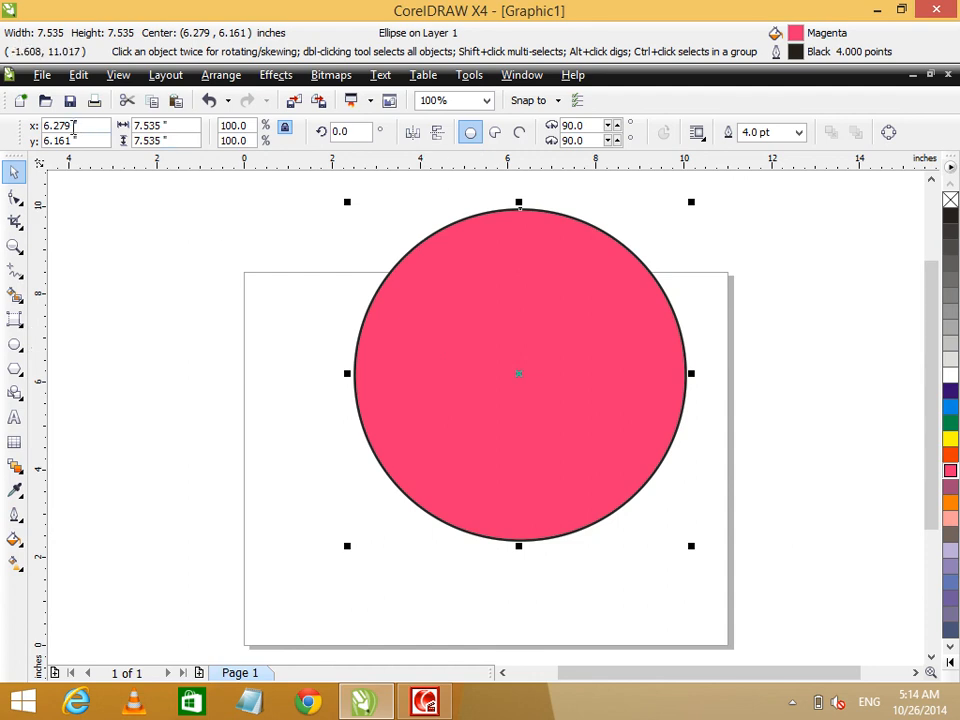
{"action": "left_click_drag", "start_coordinate": [77, 127], "coordinate": [1, 131]}
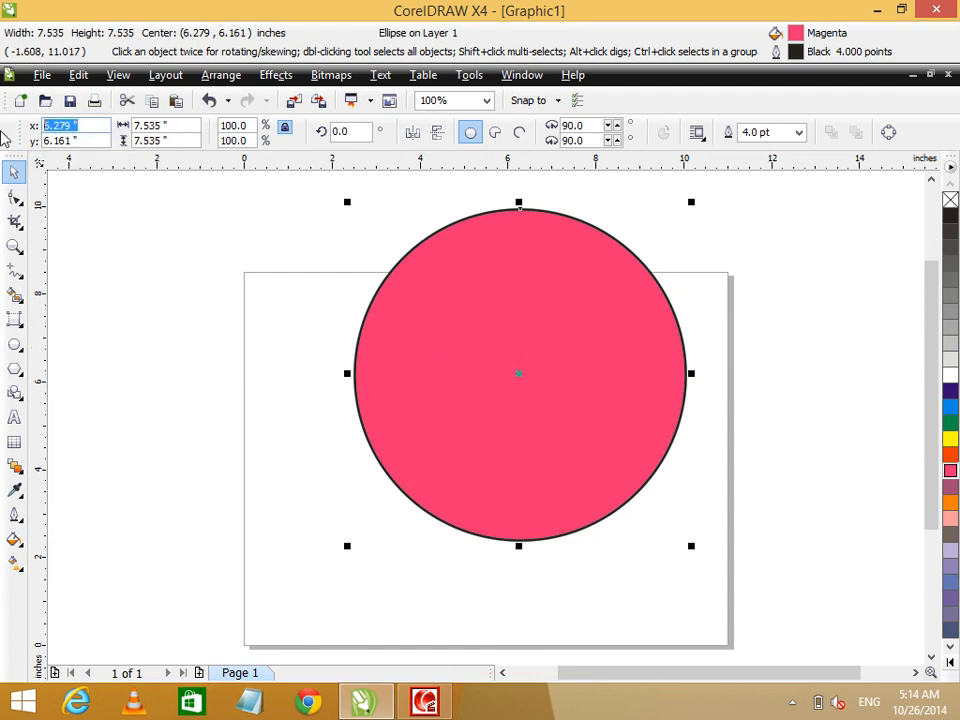
{"action": "type", "text": "7"}
{"action": "key", "text": "Tab"}
{"action": "type", "text": "7"}
{"action": "key", "text": "Return"}
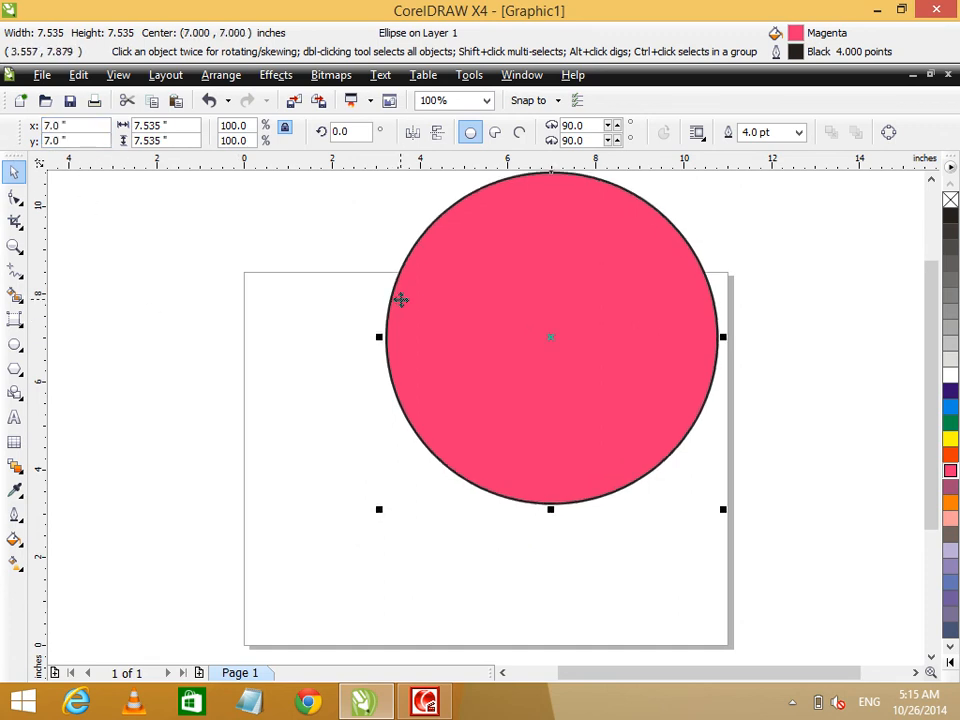
Step: Shrink the circle proportionally from its corner to about 5.6 inches in diameter, and reset its scale factor to 100%
{"action": "left_click", "coordinate": [160, 125]}
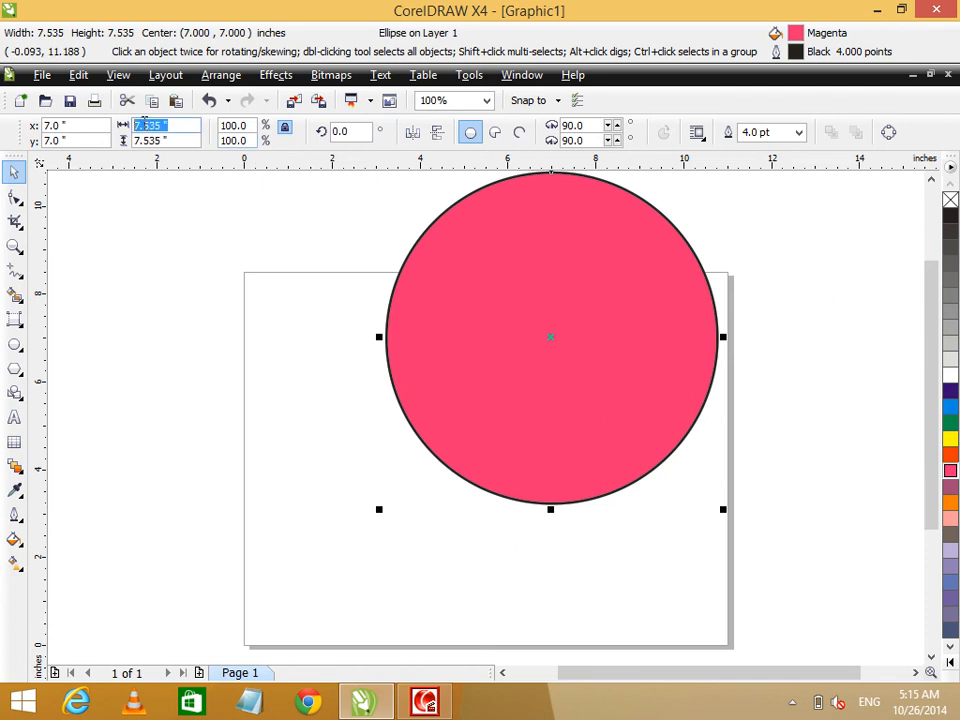
{"action": "key", "text": "Tab"}
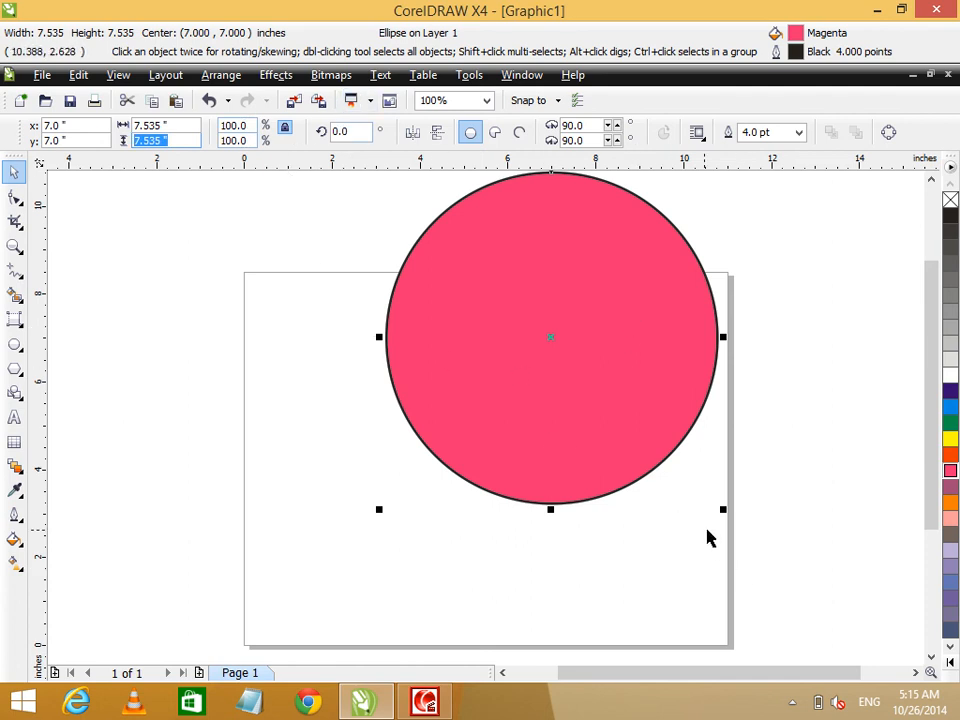
{"action": "left_click_drag", "start_coordinate": [714, 510], "coordinate": [639, 425]}
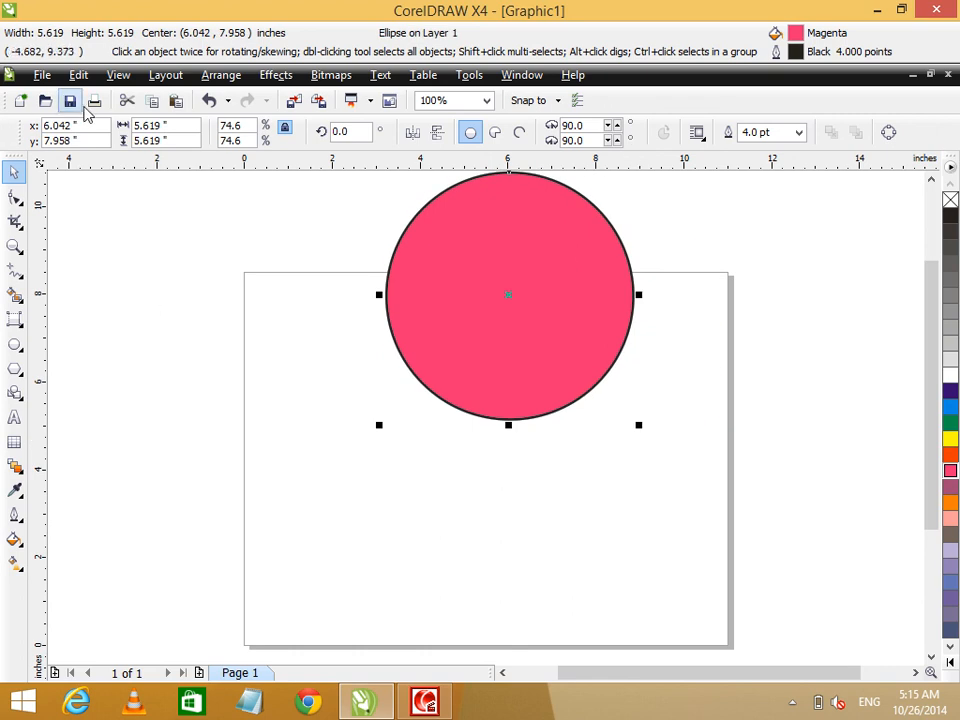
{"action": "double_click", "coordinate": [231, 125]}
{"action": "type", "text": "100"}
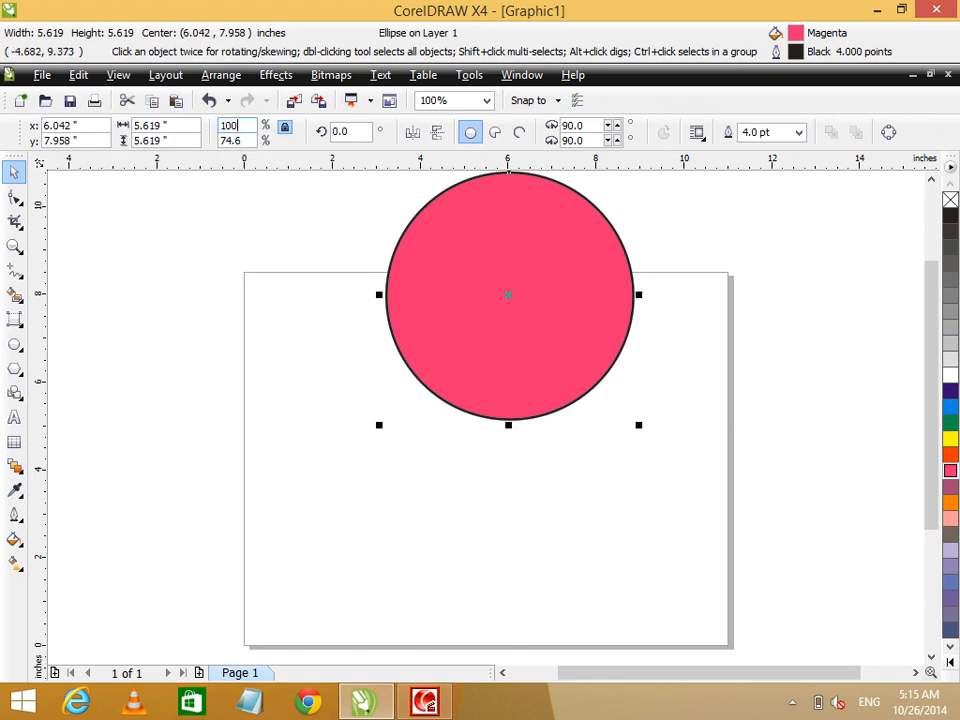
{"action": "key", "text": "Return"}
Step: Move the circle down onto the page and set its angle of rotation to 90 degrees
{"action": "left_click_drag", "start_coordinate": [609, 257], "coordinate": [621, 385]}
{"action": "double_click", "coordinate": [342, 131]}
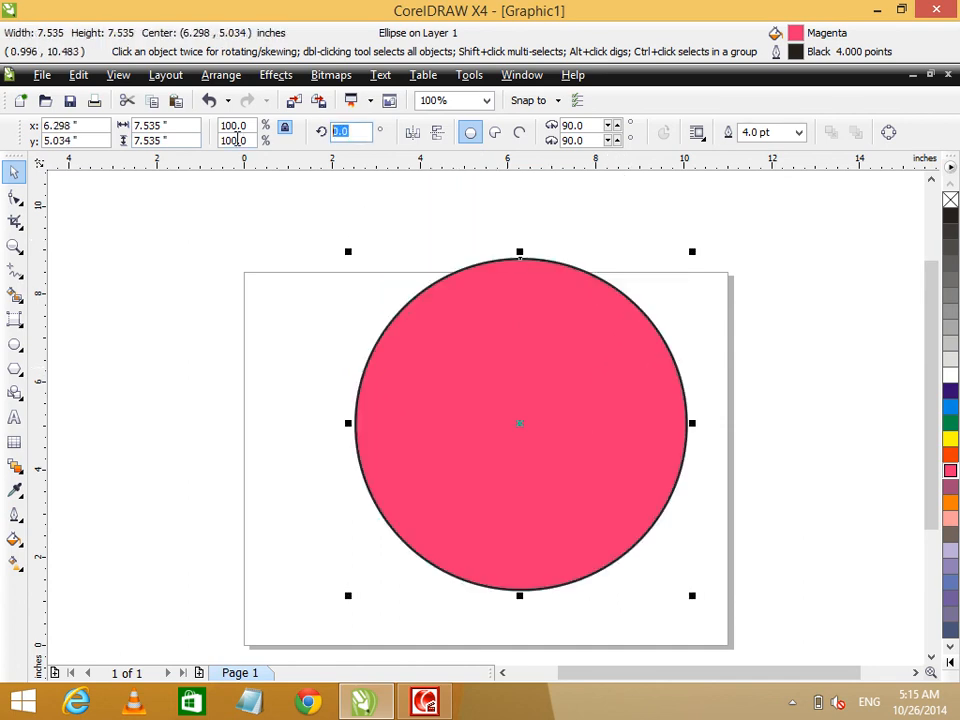
{"action": "type", "text": "90"}
{"action": "key", "text": "Return"}
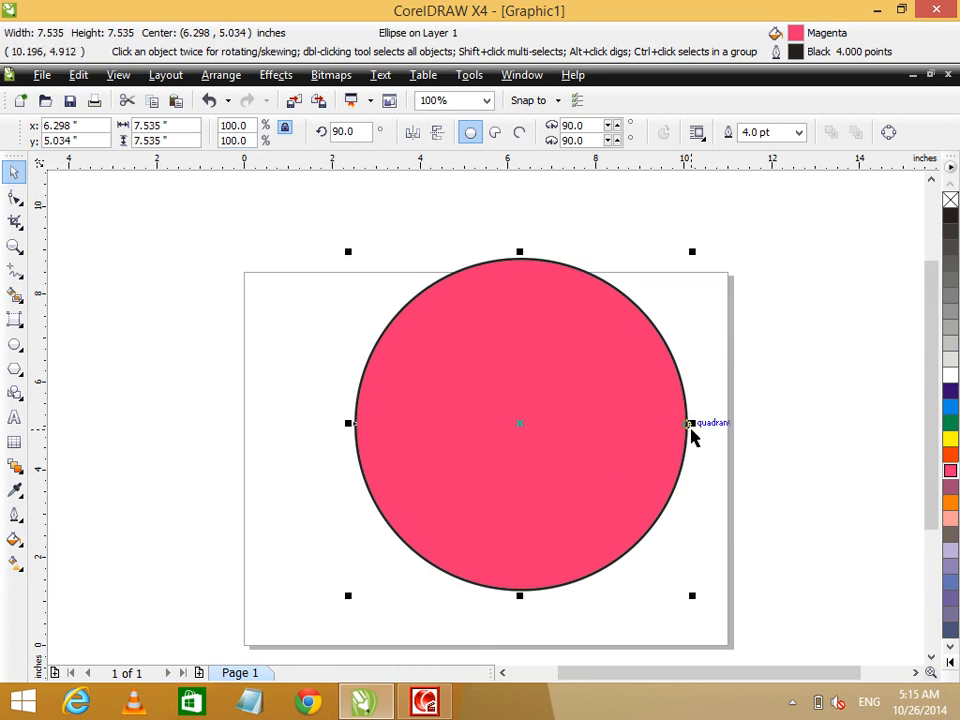
Step: Stretch the circle horizontally to about 10.7 inches wide, and set the ellipse's rotation to 0 and back to 90 degrees
{"action": "left_click_drag", "start_coordinate": [690, 424], "coordinate": [829, 424]}
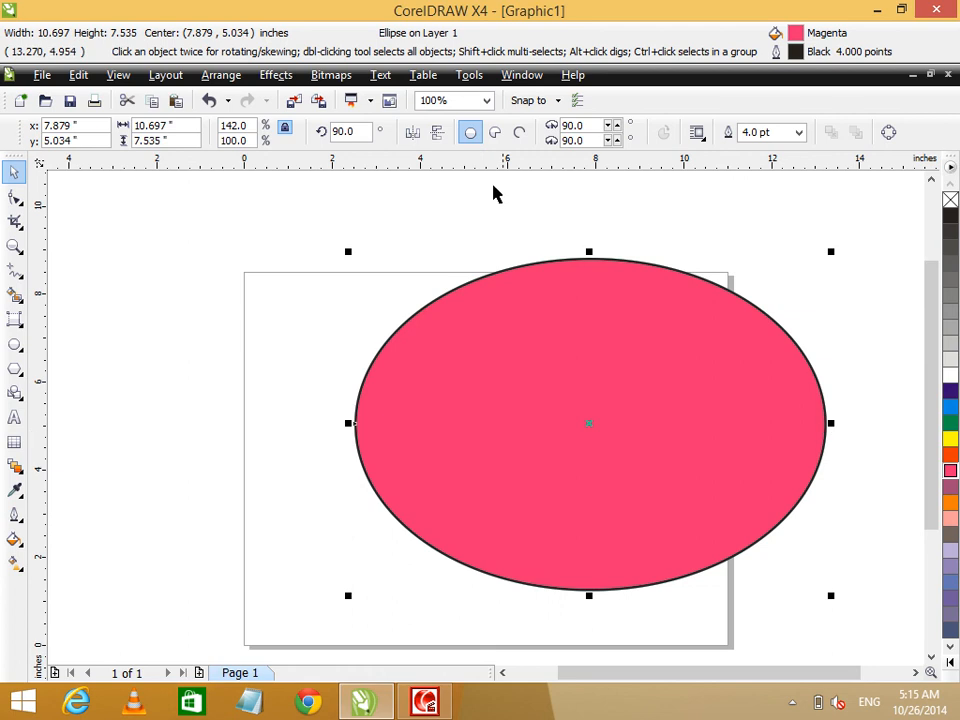
{"action": "double_click", "coordinate": [343, 131]}
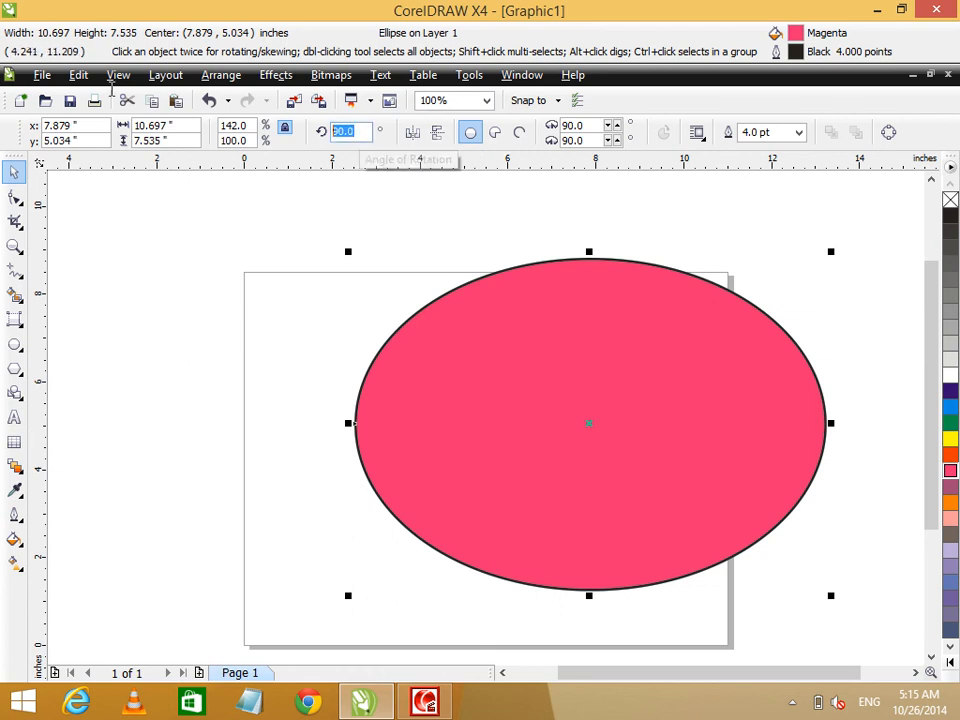
{"action": "key", "text": "Return"}
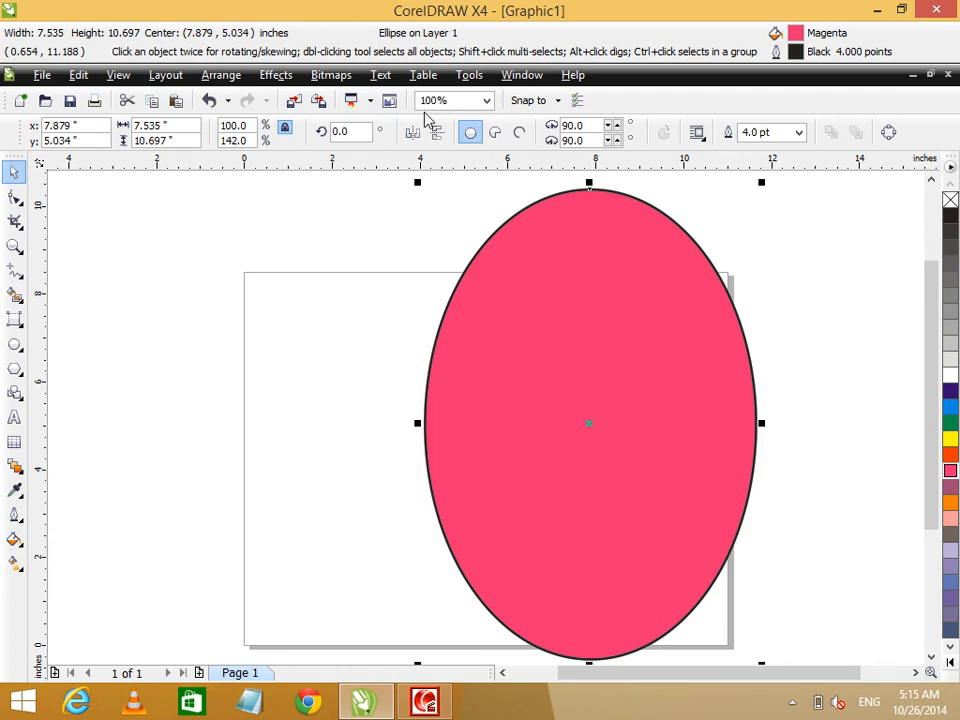
{"action": "left_click_drag", "start_coordinate": [368, 133], "coordinate": [219, 138]}
{"action": "type", "text": "90"}
{"action": "key", "text": "Return"}
Step: Undo the ellipse's two rotation changes and its horizontal stretch
{"action": "key", "text": "ctrl+z"}
{"action": "key", "text": "ctrl+z"}
{"action": "key", "text": "ctrl+z"}
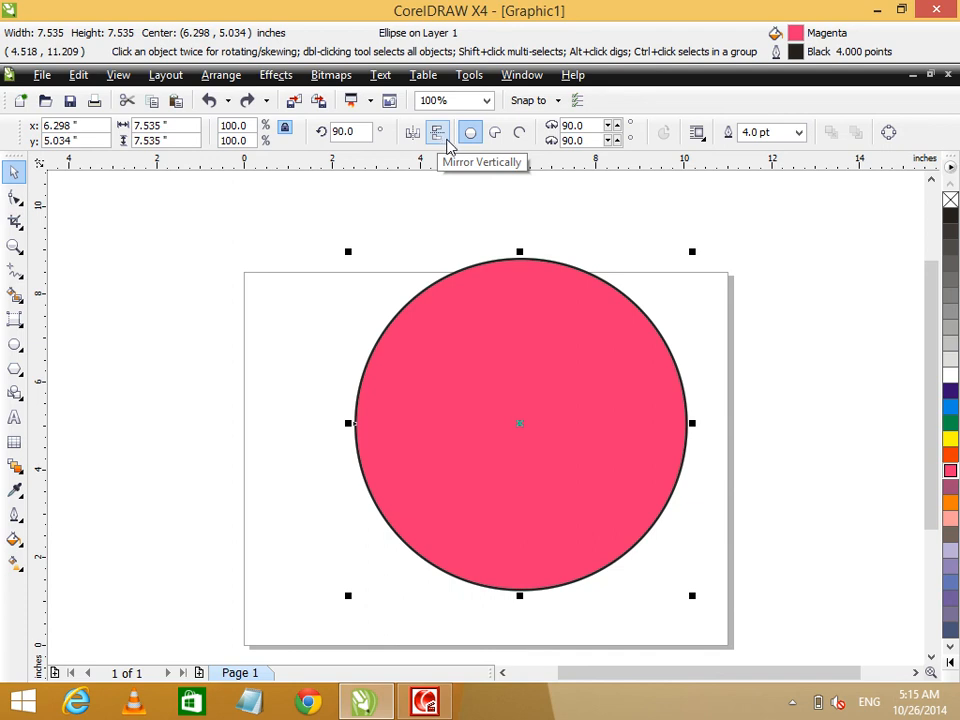
Step: Mirror the circle vertically and horizontally, and move it to a centre of about x 7.1 and y 5.5 inches
{"action": "left_click", "coordinate": [444, 140]}
{"action": "left_click", "coordinate": [415, 136]}
{"action": "left_click", "coordinate": [444, 139]}
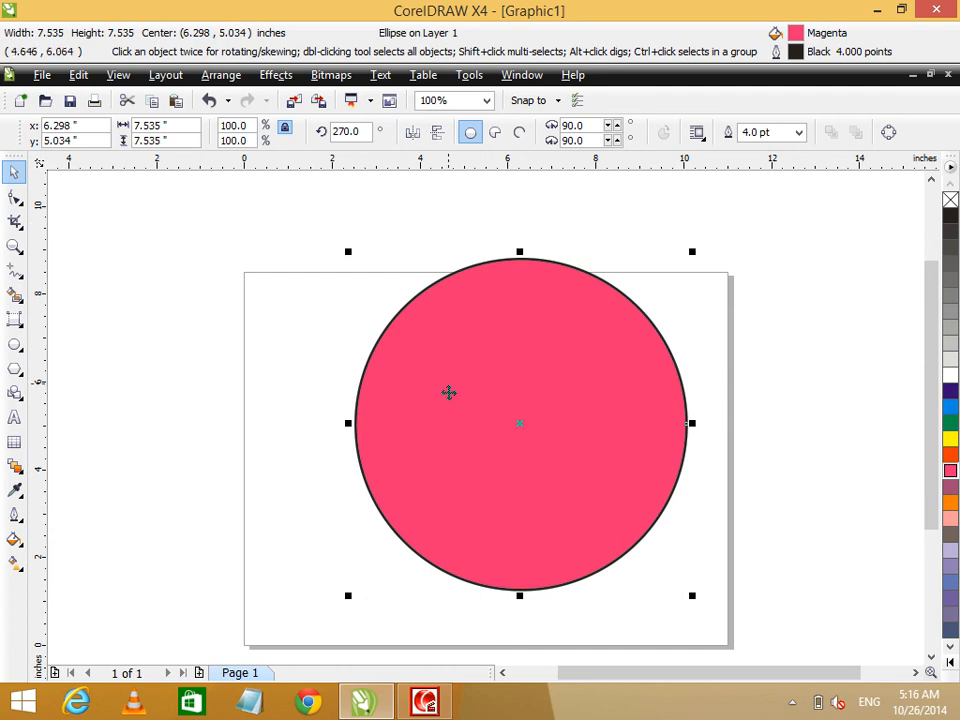
{"action": "left_click_drag", "start_coordinate": [472, 339], "coordinate": [516, 315]}
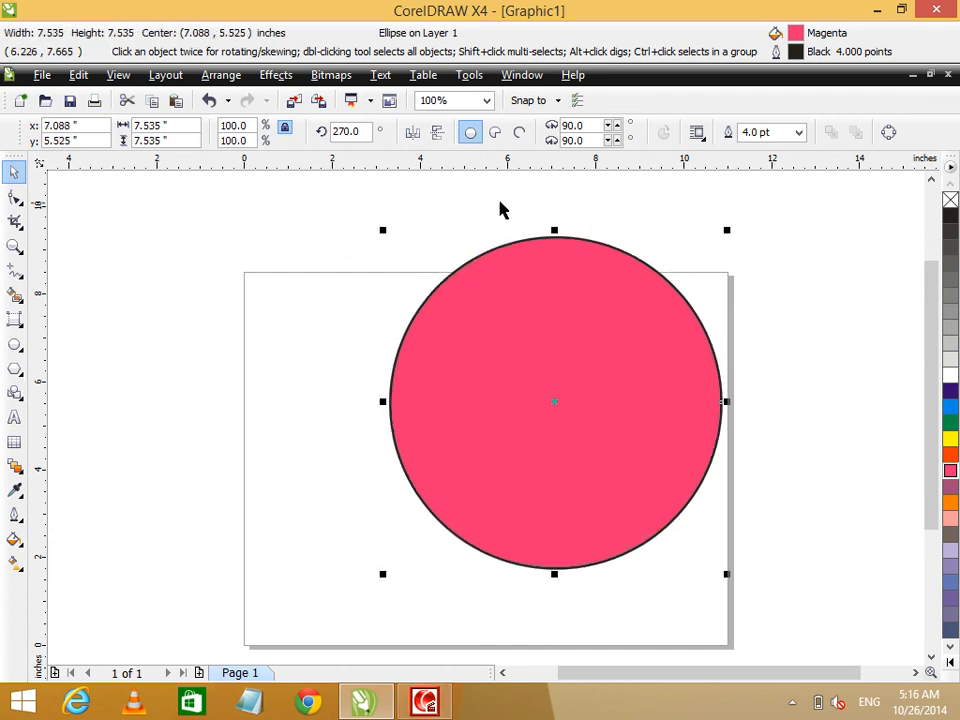
Step: Convert the magenta circle to a pie, try it as an arc, and return it to a pie
{"action": "left_click", "coordinate": [496, 134]}
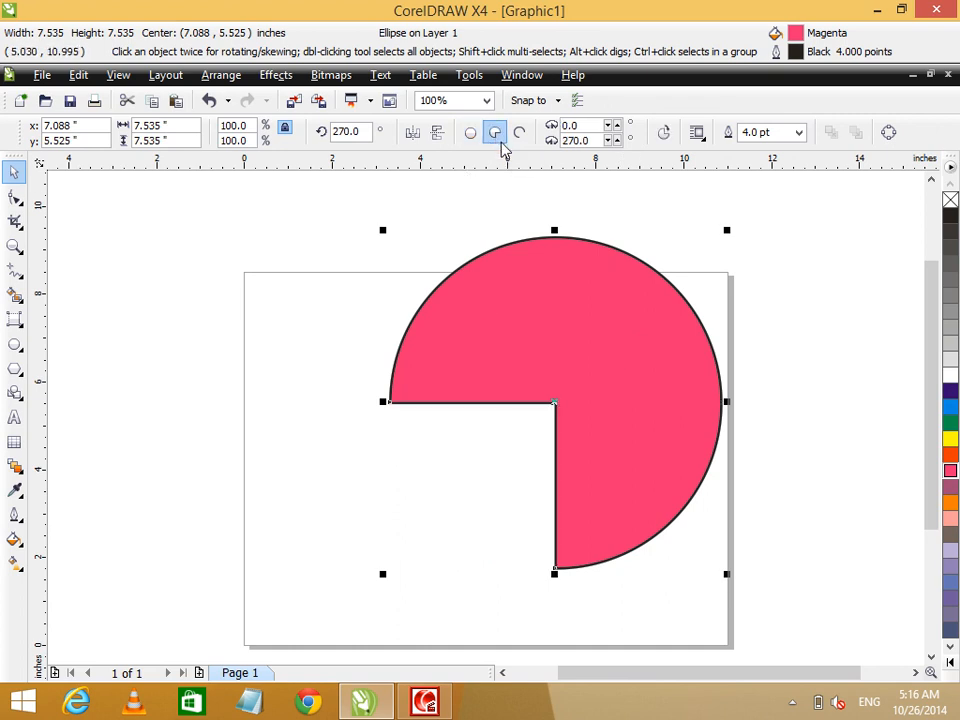
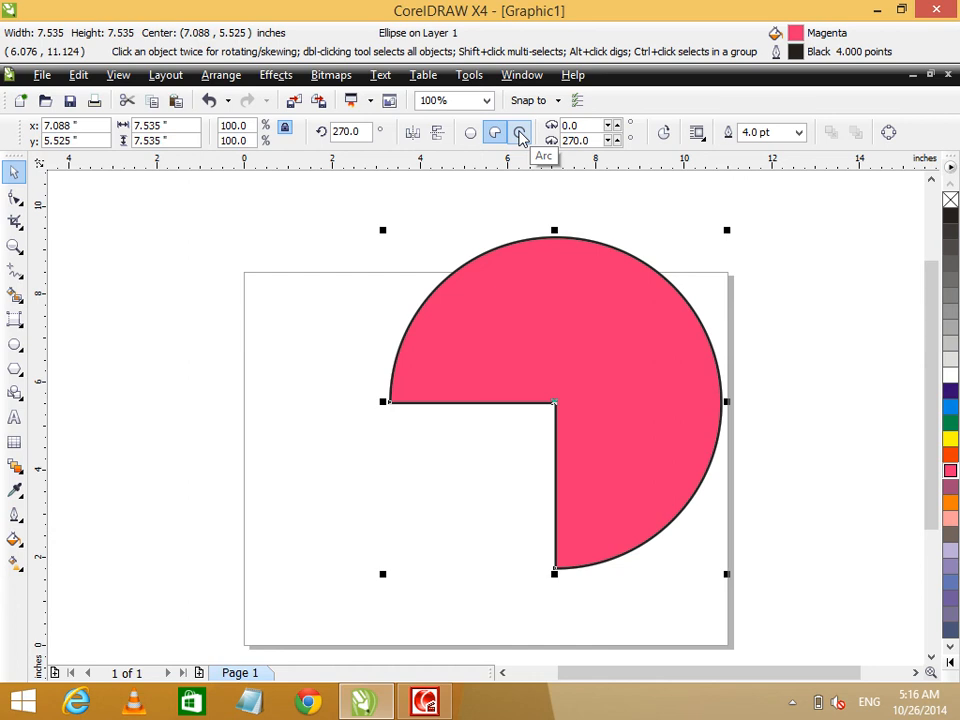
{"action": "left_click", "coordinate": [520, 134]}
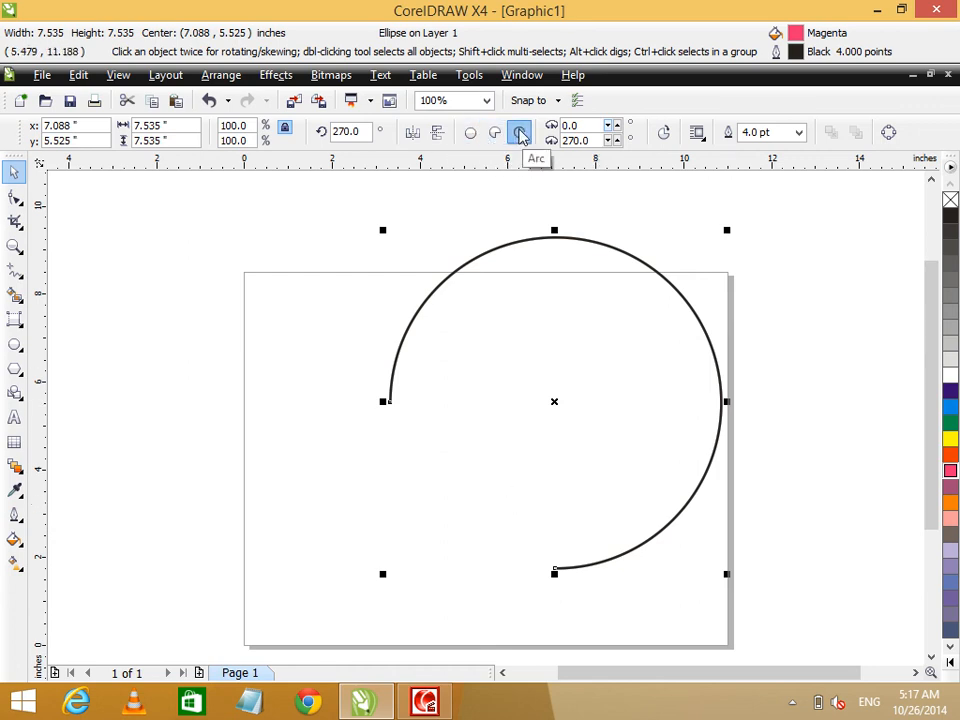
{"action": "left_click", "coordinate": [494, 134]}
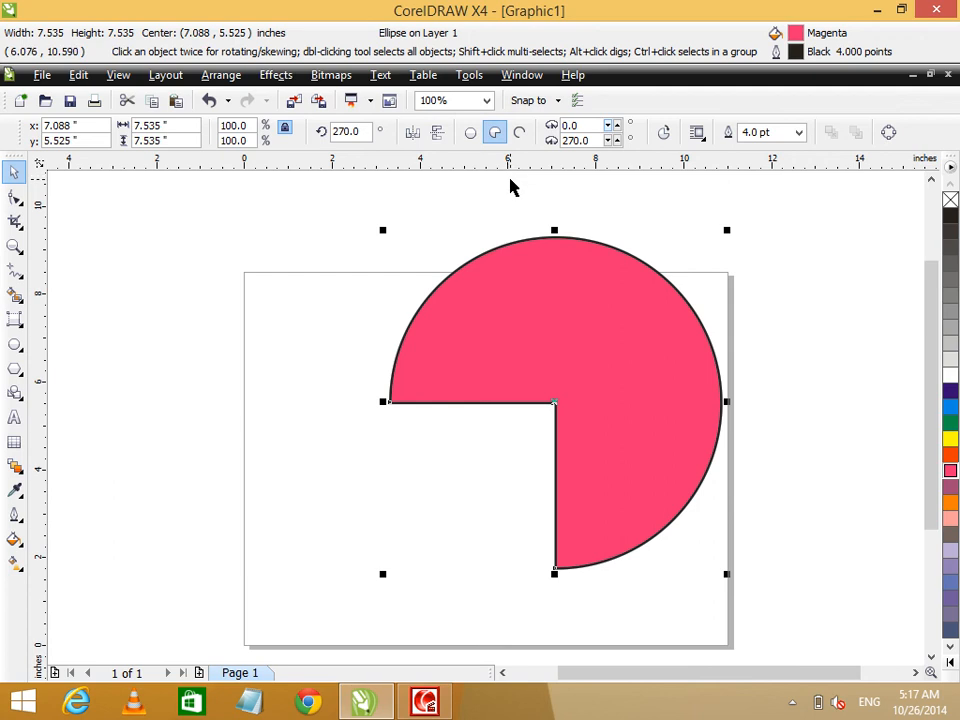
{"action": "left_click", "coordinate": [472, 133]}
Step: Raise the magenta pie's ending angle to 296 degrees
{"action": "left_click_drag", "start_coordinate": [556, 139], "coordinate": [540, 153]}
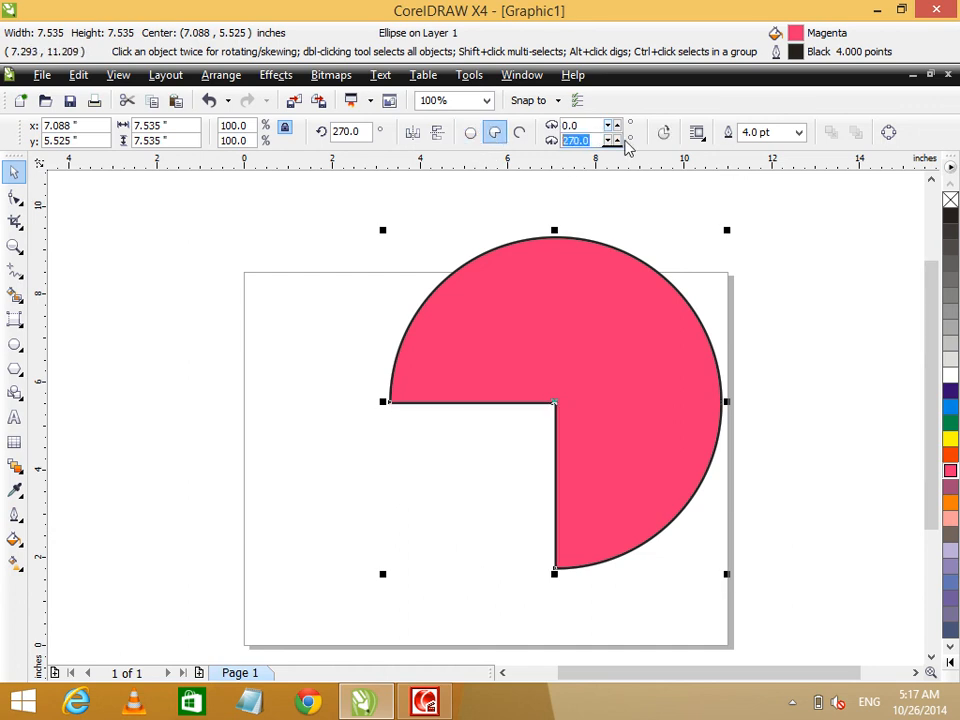
{"action": "left_click", "coordinate": [617, 140]}
{"action": "left_click", "coordinate": [617, 140]}
{"action": "left_click", "coordinate": [617, 140]}
{"action": "left_click", "coordinate": [617, 140]}
{"action": "left_click", "coordinate": [617, 140]}
{"action": "left_click", "coordinate": [617, 140]}
{"action": "left_click", "coordinate": [617, 140]}
{"action": "left_click", "coordinate": [617, 140]}
{"action": "left_click", "coordinate": [617, 140]}
{"action": "left_click", "coordinate": [617, 140]}
{"action": "left_click", "coordinate": [617, 140]}
{"action": "left_click", "coordinate": [617, 140]}
{"action": "left_click", "coordinate": [617, 140]}
{"action": "left_click", "coordinate": [617, 140]}
{"action": "left_click", "coordinate": [617, 140]}
{"action": "left_click", "coordinate": [617, 140]}
{"action": "left_click", "coordinate": [617, 140]}
{"action": "left_click", "coordinate": [617, 140]}
{"action": "left_click", "coordinate": [617, 140]}
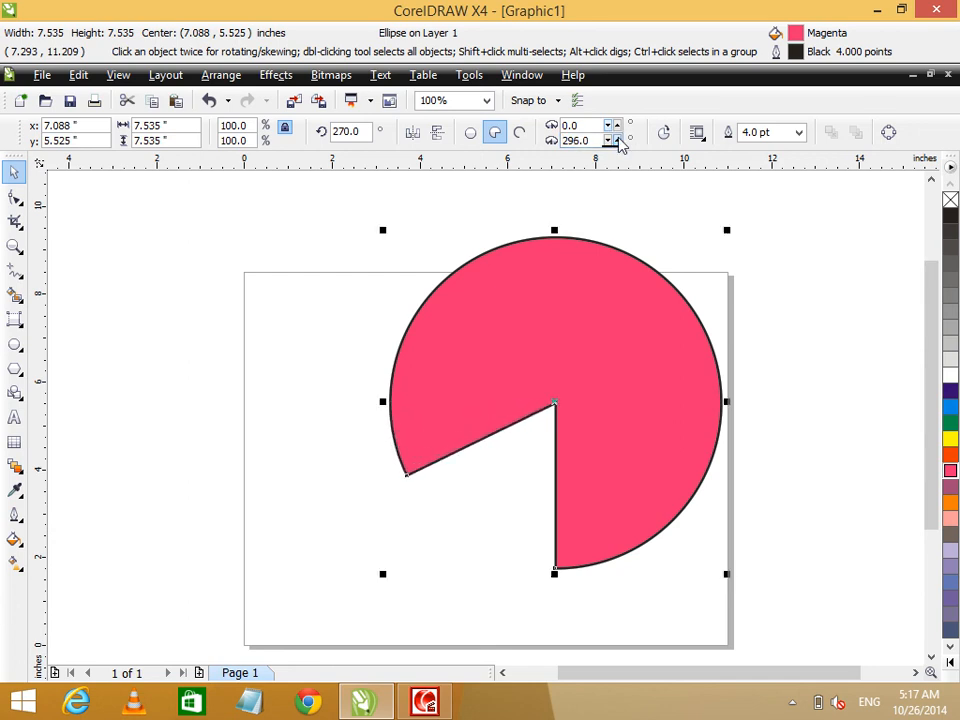
Step: Lower the magenta pie's ending angle to 272 degrees
{"action": "left_click", "coordinate": [607, 141]}
{"action": "left_click", "coordinate": [607, 141]}
{"action": "left_click", "coordinate": [607, 141]}
{"action": "left_click", "coordinate": [607, 141]}
{"action": "left_click", "coordinate": [607, 141]}
{"action": "left_click", "coordinate": [607, 141]}
{"action": "left_click", "coordinate": [607, 141]}
{"action": "left_click", "coordinate": [607, 141]}
{"action": "left_click", "coordinate": [607, 141]}
{"action": "left_click", "coordinate": [607, 141]}
{"action": "left_click", "coordinate": [607, 141]}
{"action": "left_click", "coordinate": [607, 141]}
{"action": "left_click", "coordinate": [607, 141]}
{"action": "left_click", "coordinate": [607, 141]}
{"action": "left_click", "coordinate": [607, 141]}
{"action": "left_click", "coordinate": [607, 141]}
{"action": "left_click", "coordinate": [607, 141]}
{"action": "left_click", "coordinate": [607, 141]}
{"action": "left_click", "coordinate": [607, 141]}
{"action": "left_click", "coordinate": [607, 141]}
{"action": "left_click", "coordinate": [607, 141]}
Step: Reverse the magenta pie's direction to leave only the quarter wedge, and place it at about x 4.8 and y 5.8 inches
{"action": "left_click_drag", "start_coordinate": [501, 386], "coordinate": [670, 372]}
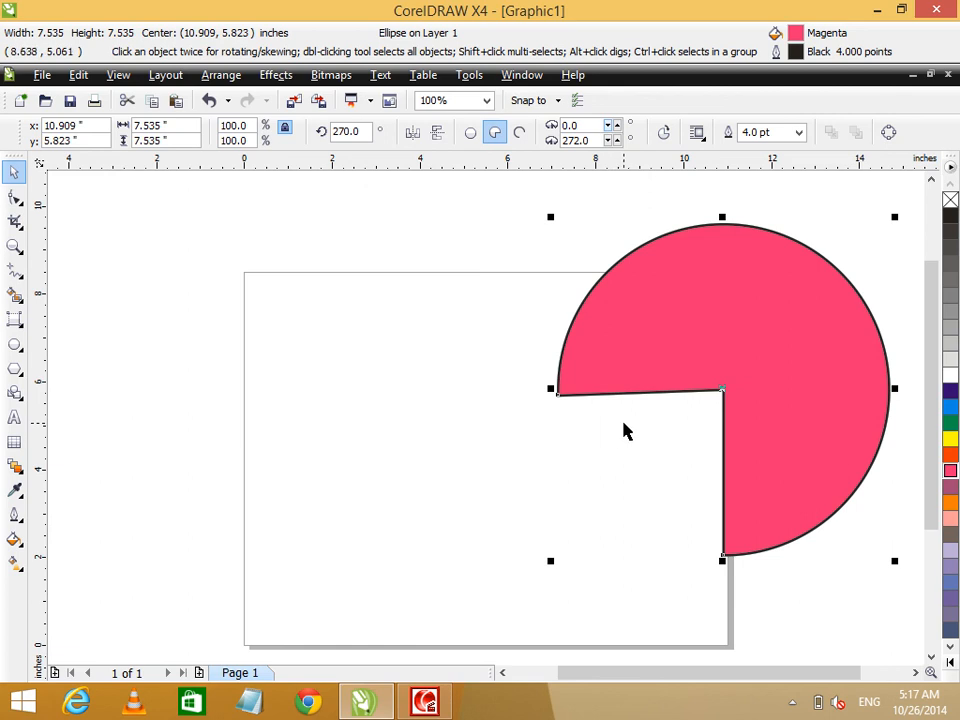
{"action": "left_click", "coordinate": [667, 135]}
{"action": "left_click_drag", "start_coordinate": [653, 441], "coordinate": [469, 357]}
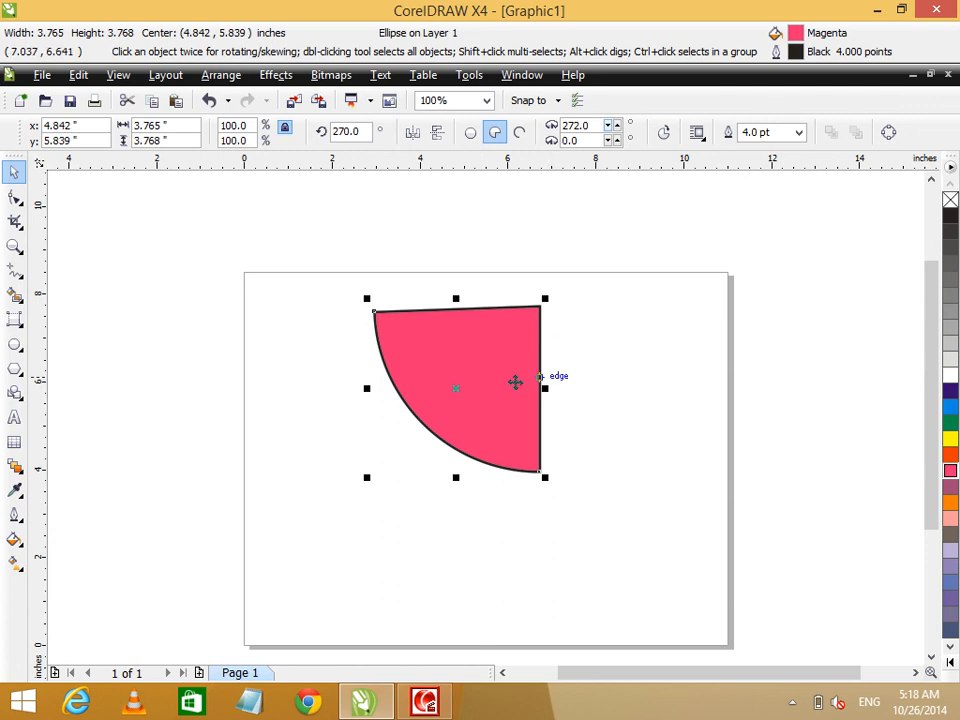
Step: Draw a perfect circle about 7.3 inches in diameter over the page's right edge and fill it with yellow
{"action": "left_click", "coordinate": [14, 344]}
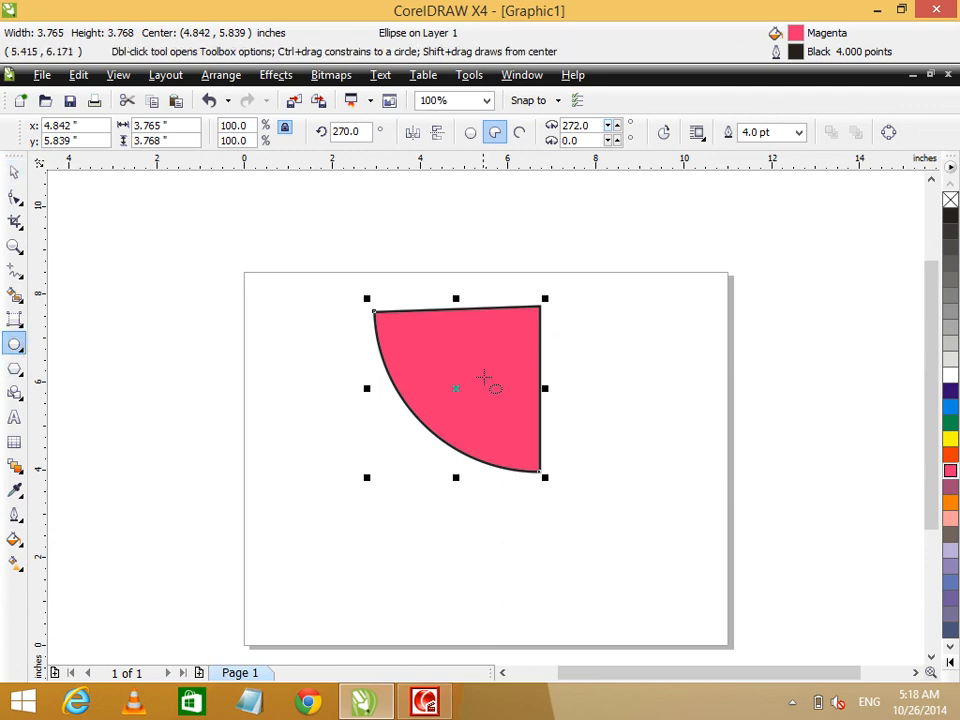
{"action": "left_click_drag", "start_coordinate": [638, 229], "coordinate": [797, 548]}
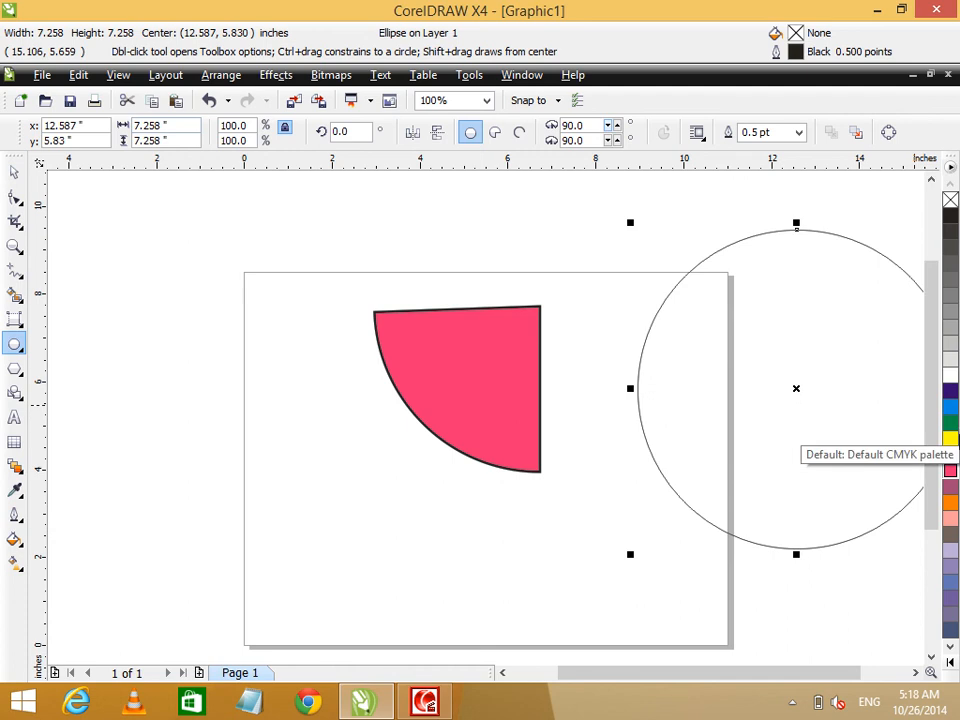
{"action": "left_click", "coordinate": [951, 441]}
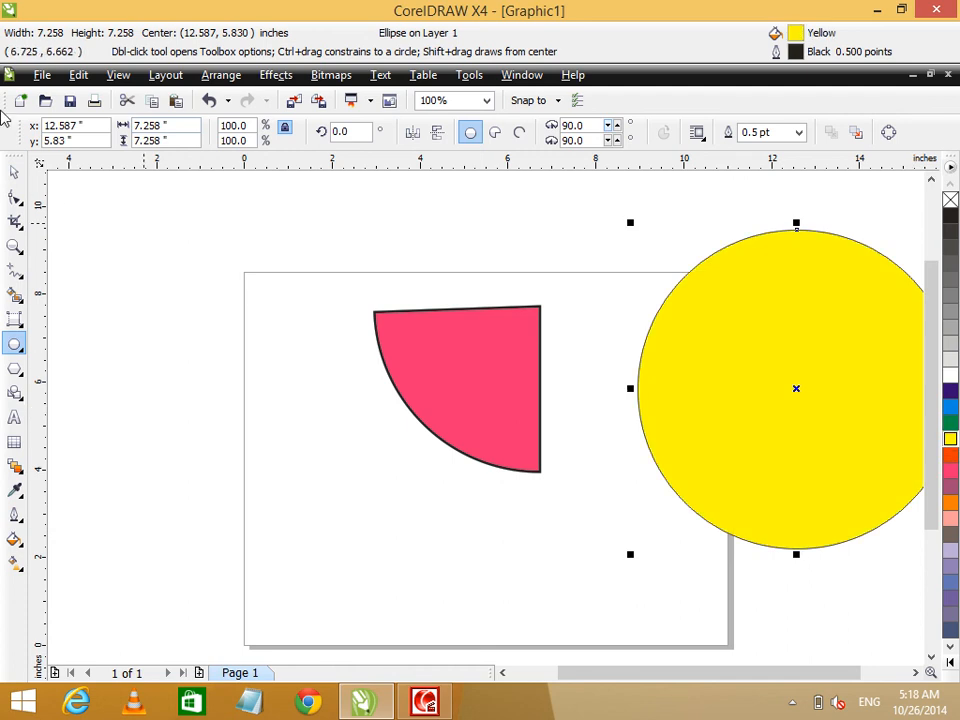
Step: Convert the yellow circle to a pie and move it over the magenta wedge, centred at about x 8.1 and y 7.2 inches
{"action": "left_click", "coordinate": [14, 172]}
{"action": "left_click_drag", "start_coordinate": [730, 335], "coordinate": [489, 217]}
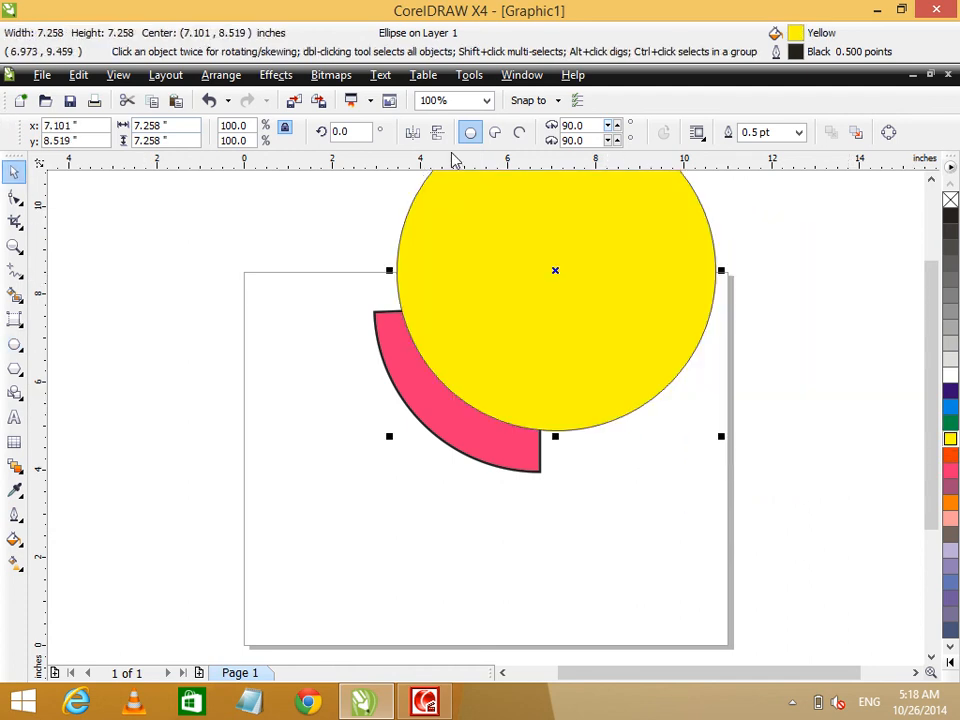
{"action": "left_click", "coordinate": [494, 137]}
{"action": "left_click_drag", "start_coordinate": [508, 336], "coordinate": [552, 393]}
Step: Flip the yellow pie horizontally at a 180-degree rotation angle and fit its open quarter around the magenta wedge
{"action": "double_click", "coordinate": [342, 131]}
{"action": "type", "text": "180"}
{"action": "key", "text": "Return"}
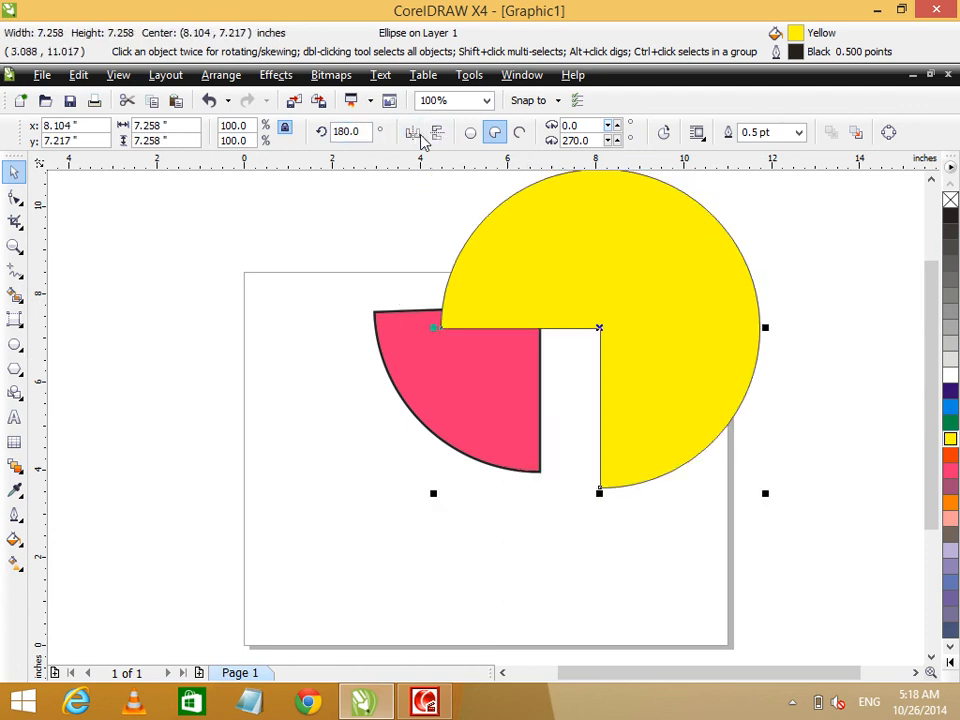
{"action": "left_click_drag", "start_coordinate": [584, 277], "coordinate": [541, 251]}
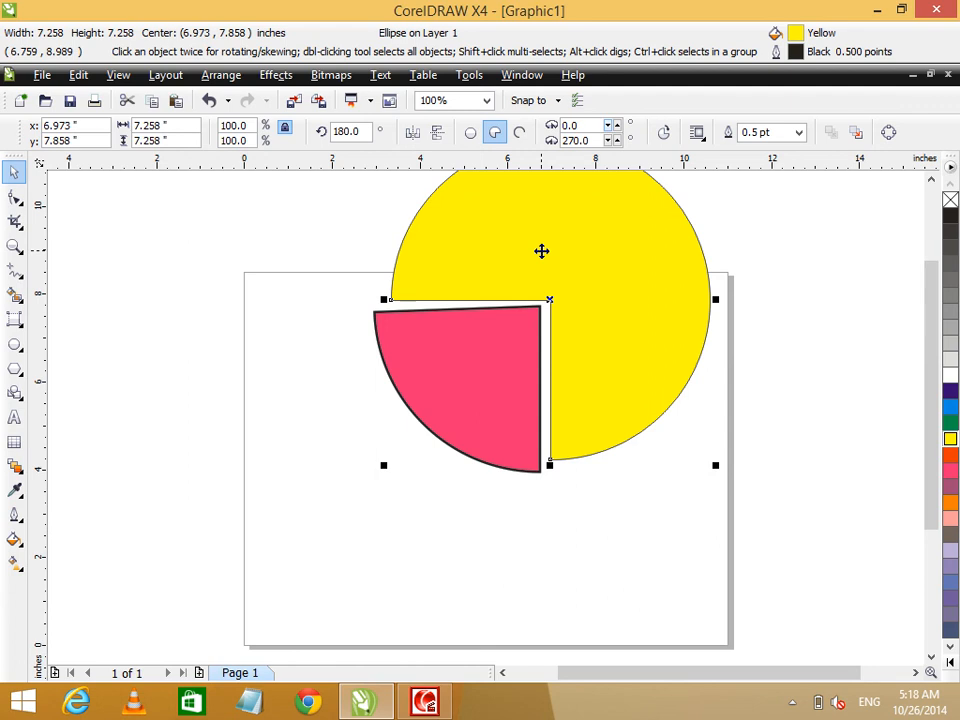
Step: Reverse the yellow pie's direction to leave only the quarter wedge, and move it slightly up and to the right
{"action": "left_click_drag", "start_coordinate": [930, 380], "coordinate": [930, 335]}
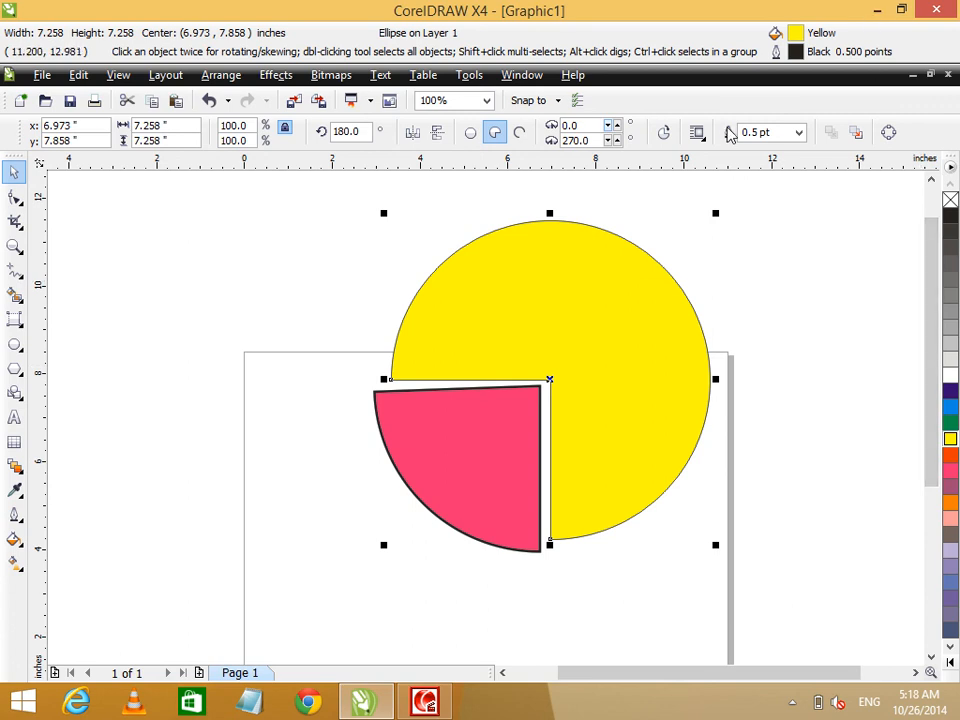
{"action": "left_click", "coordinate": [662, 133]}
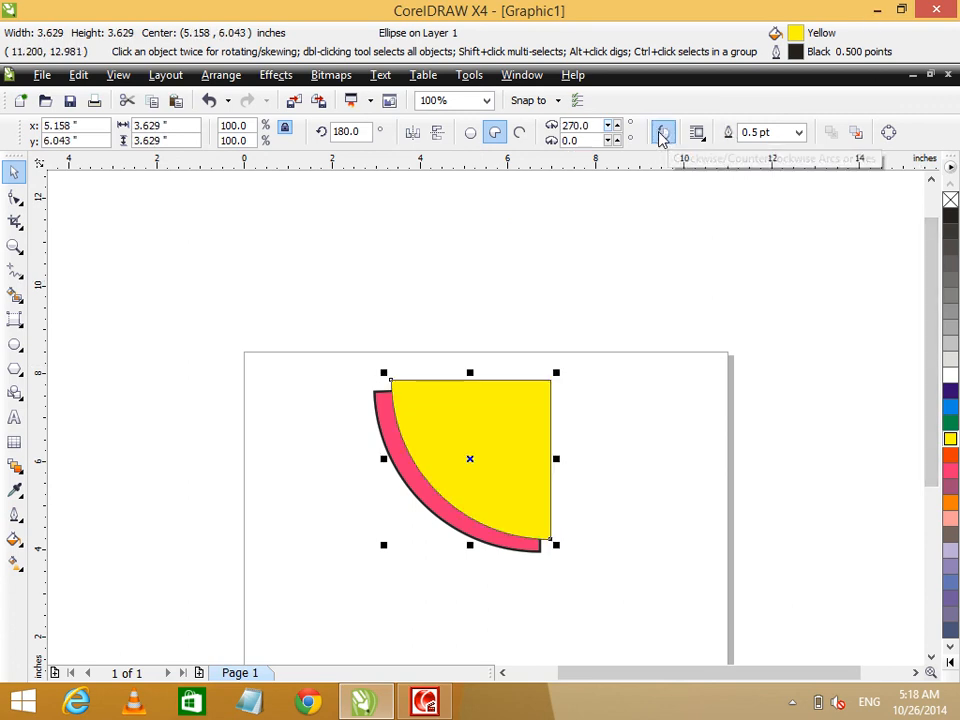
{"action": "left_click_drag", "start_coordinate": [497, 439], "coordinate": [523, 398]}
Step: Mirror the yellow wedge vertically and horizontally, and place it diagonally opposite the magenta wedge with their corners meeting
{"action": "left_click", "coordinate": [437, 133]}
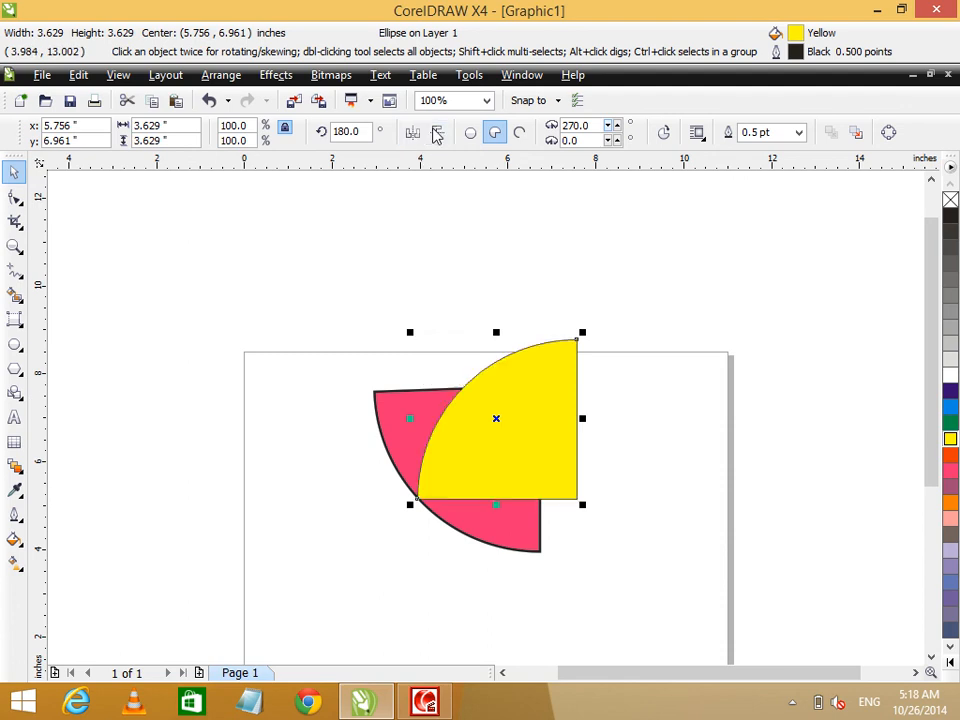
{"action": "left_click", "coordinate": [413, 133]}
{"action": "left_click_drag", "start_coordinate": [524, 424], "coordinate": [622, 335]}
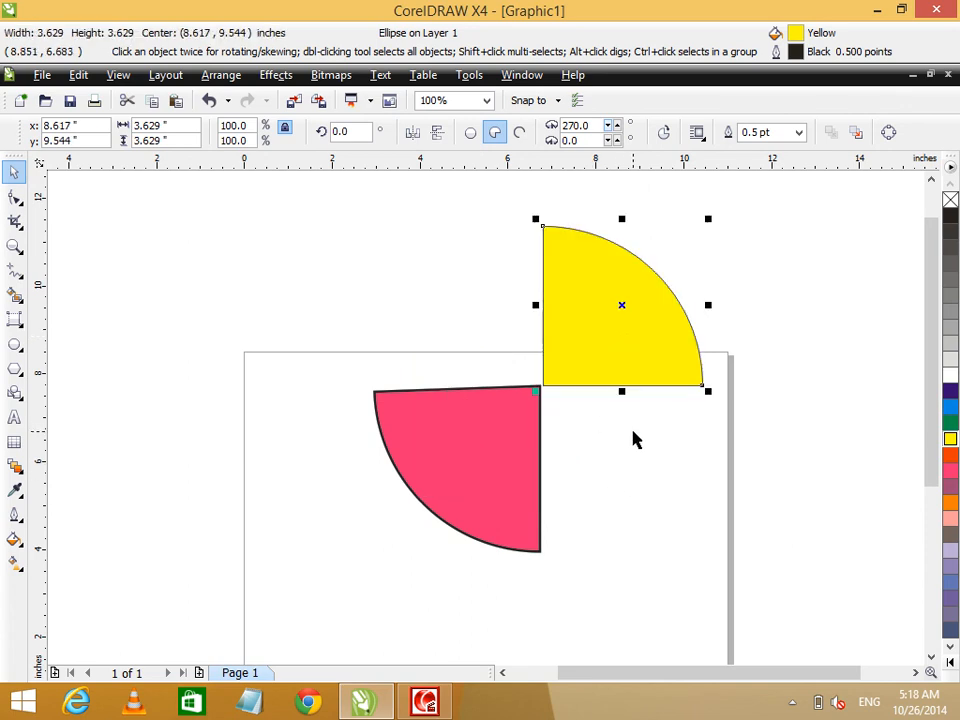
Step: Select both the magenta and yellow wedges and delete them
{"action": "key", "text": "ctrl+a"}
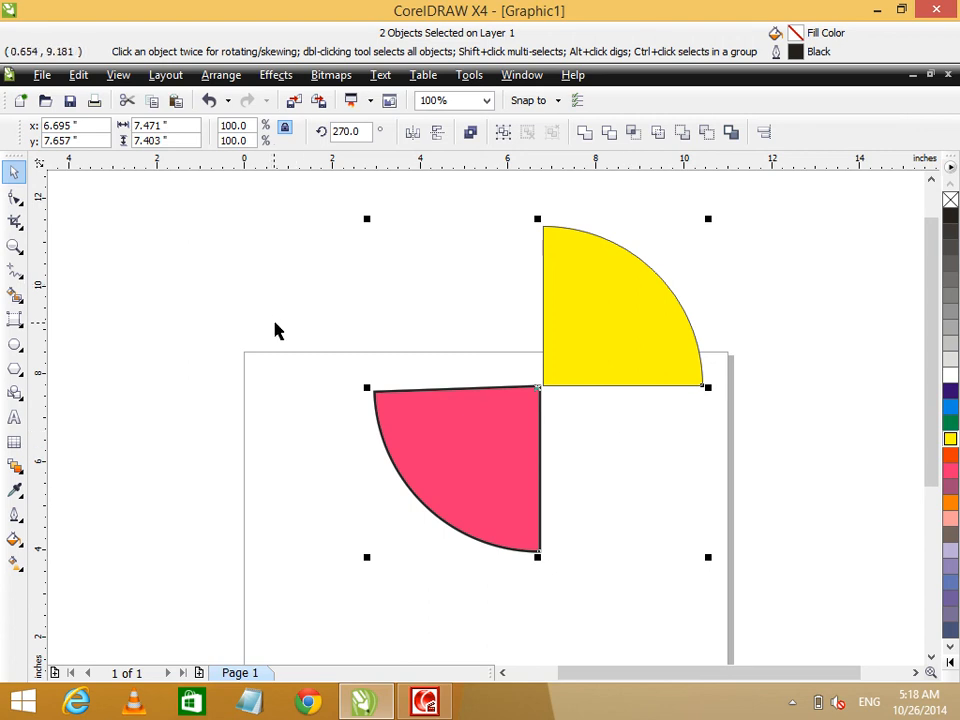
{"action": "key", "text": "Delete"}
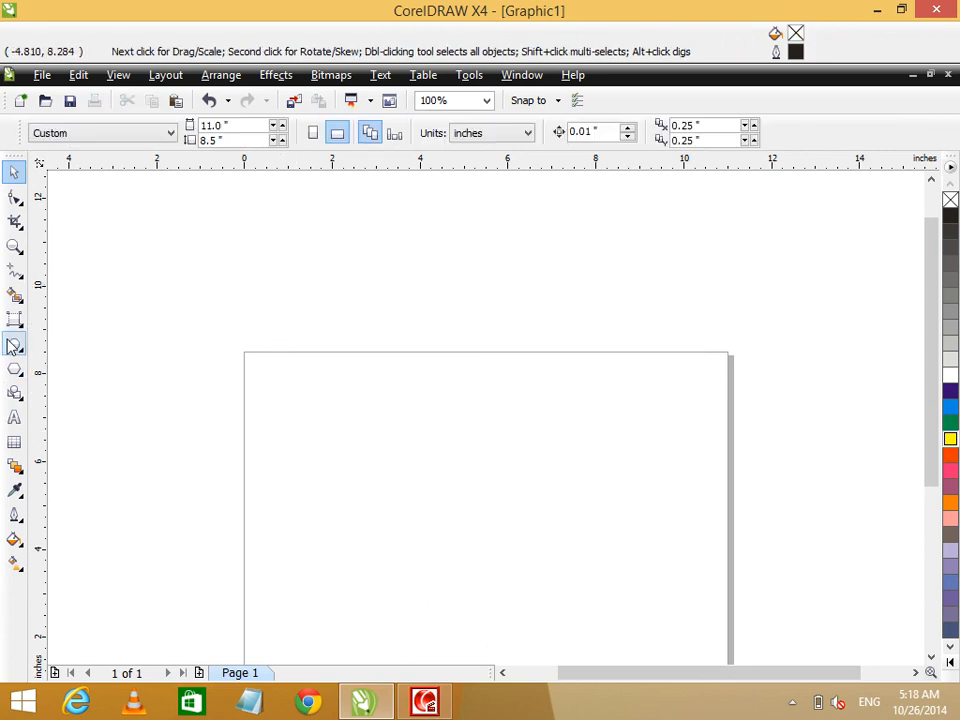
Step: Draw a tilted 3-point ellipse about 4.3 by 4.7 inches overlapping the page's upper-left corner
{"action": "left_click", "coordinate": [13, 345]}
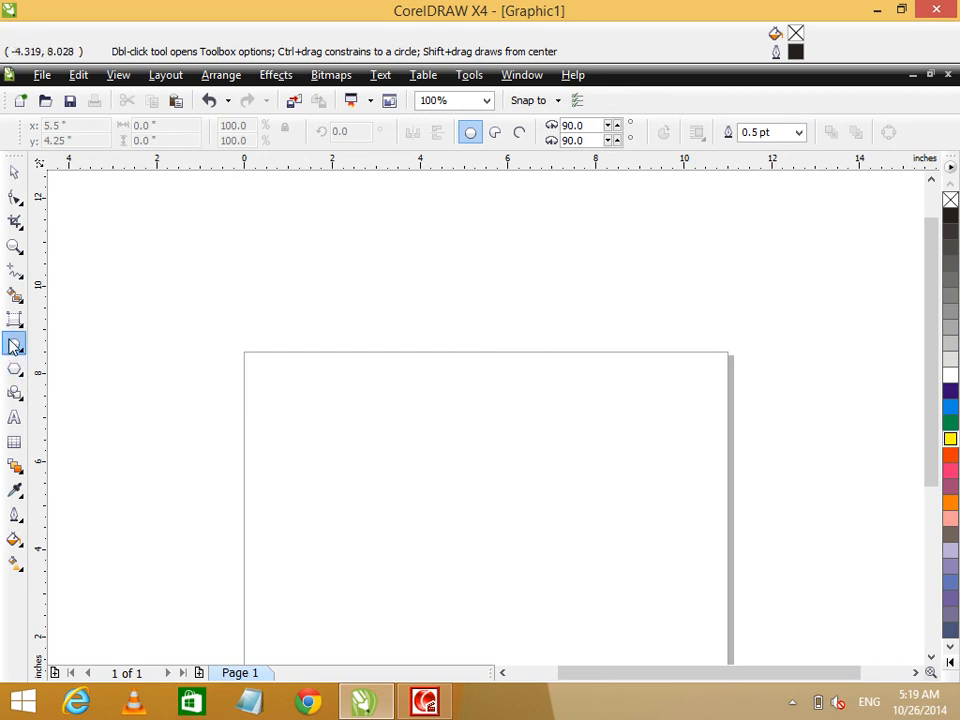
{"action": "left_click", "coordinate": [14, 345]}
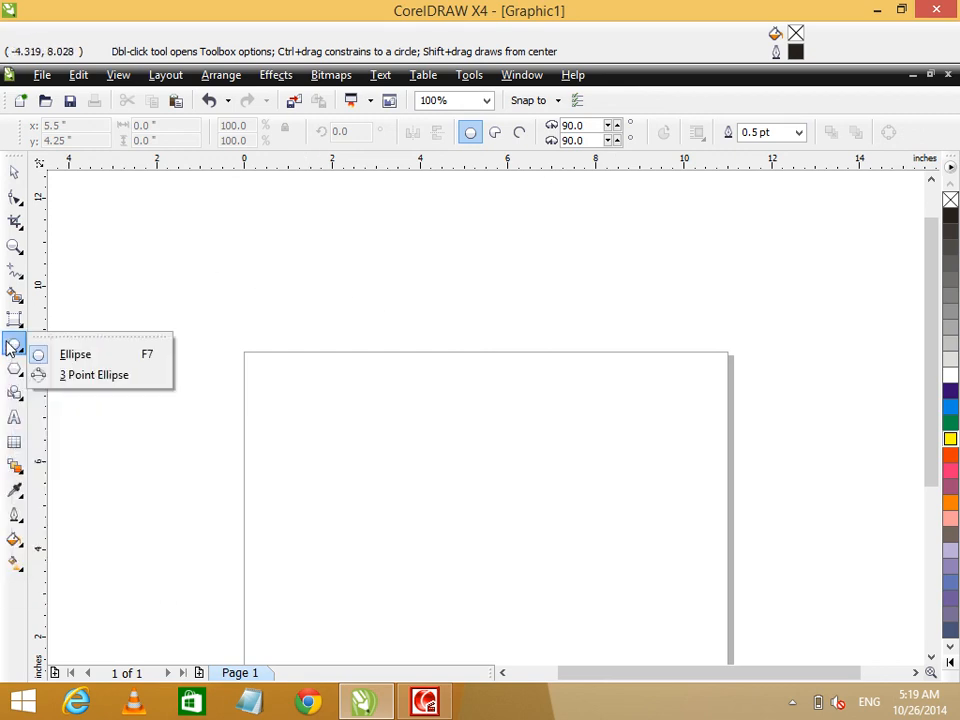
{"action": "left_click", "coordinate": [113, 376]}
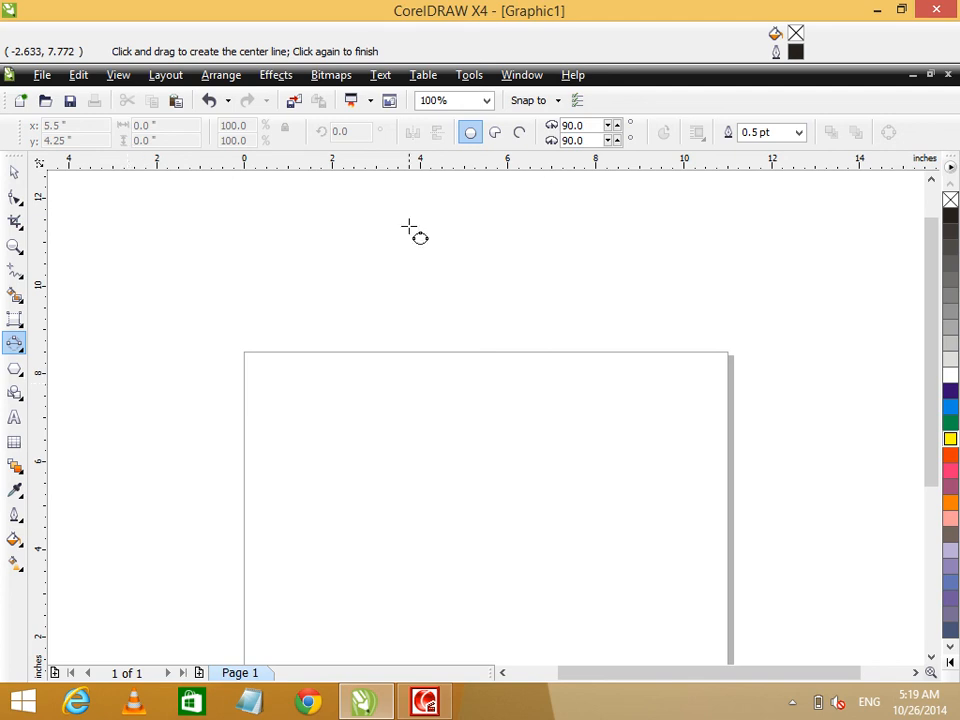
{"action": "left_click_drag", "start_coordinate": [309, 227], "coordinate": [161, 319]}
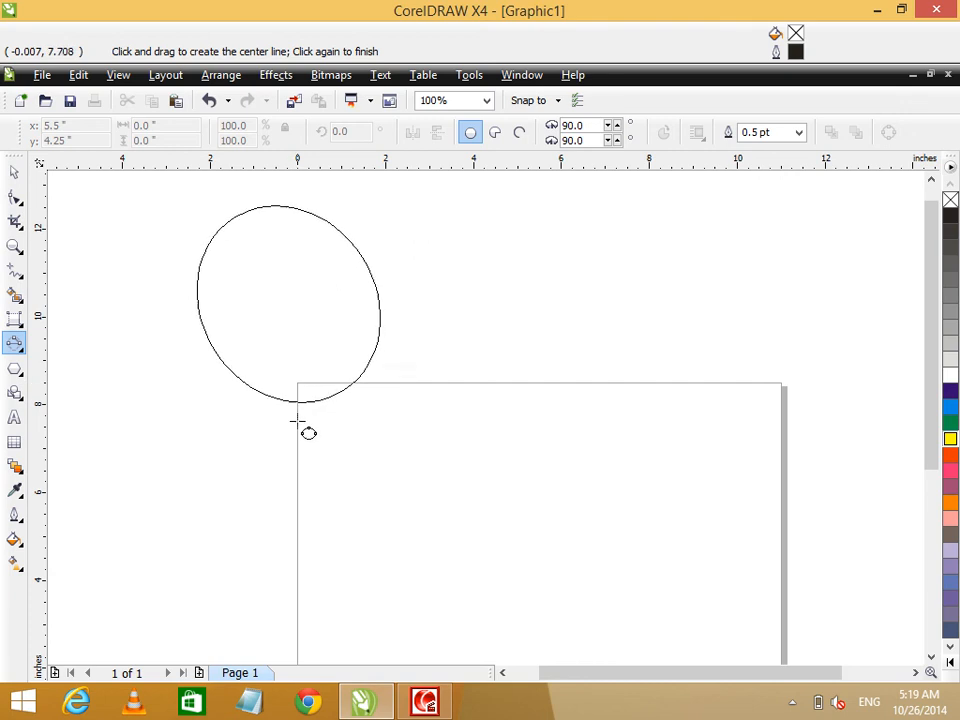
{"action": "left_click", "coordinate": [302, 432]}
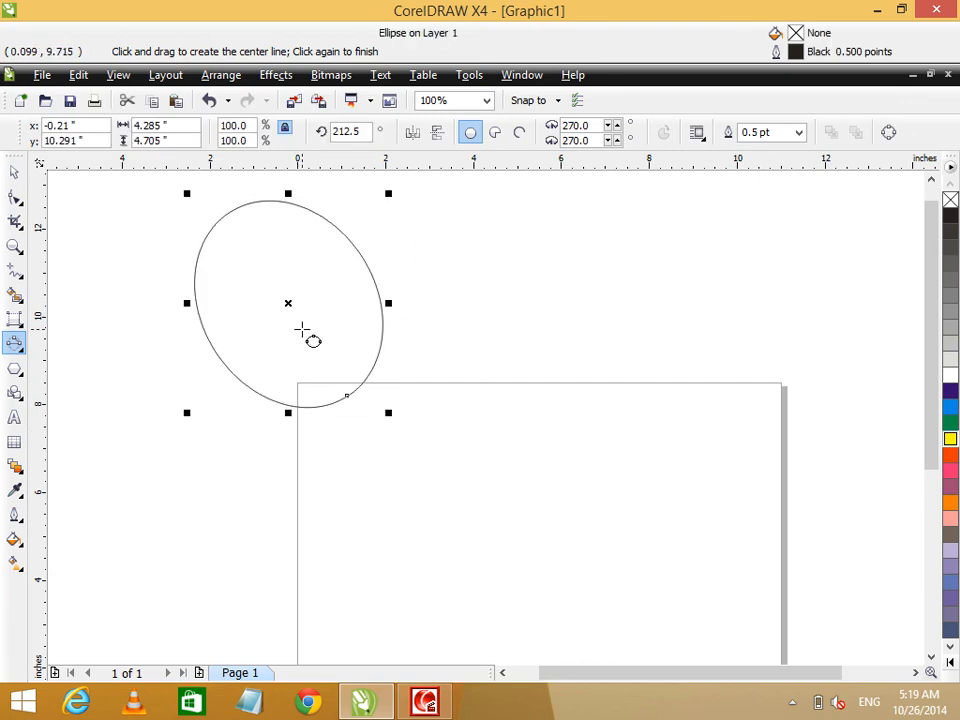
Step: Move the ellipse onto the page's top edge among its overlapping copies, and delete all the ellipses
{"action": "left_click_drag", "start_coordinate": [291, 305], "coordinate": [486, 365]}
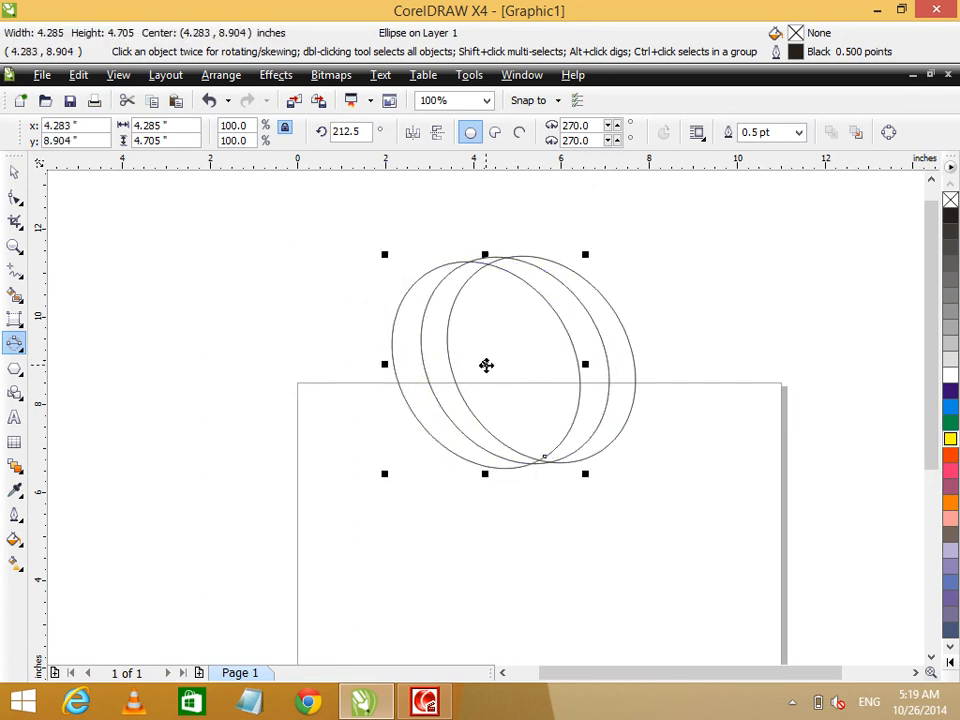
{"action": "key", "text": "ctrl+a"}
{"action": "key", "text": "Delete"}
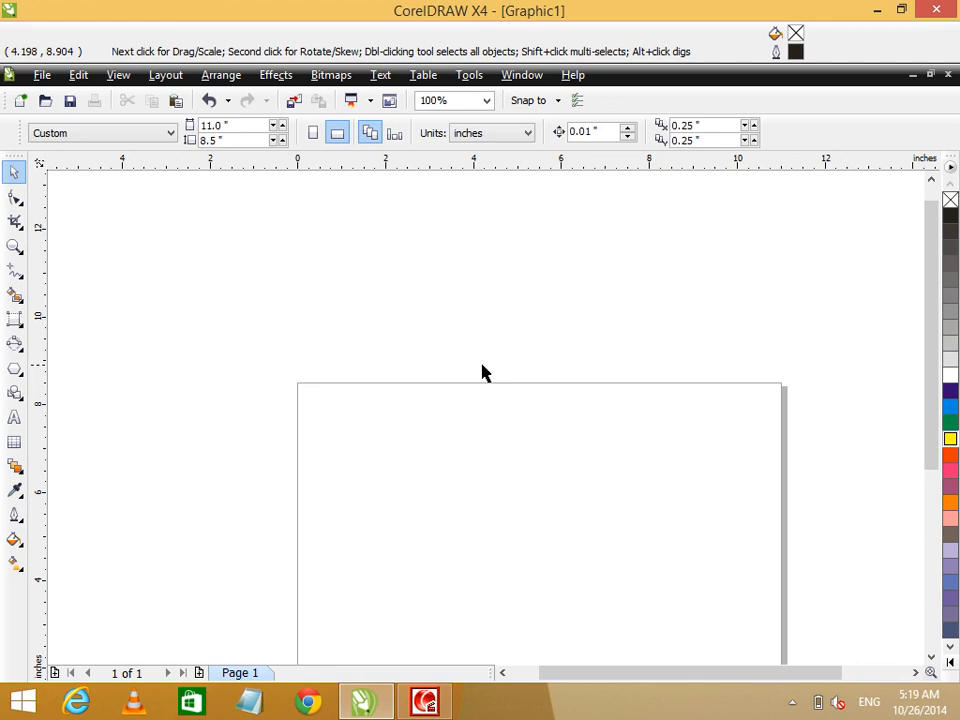
Step: Switch from the 3 Point Ellipse tool back to the regular Ellipse tool
{"action": "left_click", "coordinate": [15, 345]}
{"action": "right_click", "coordinate": [15, 350]}
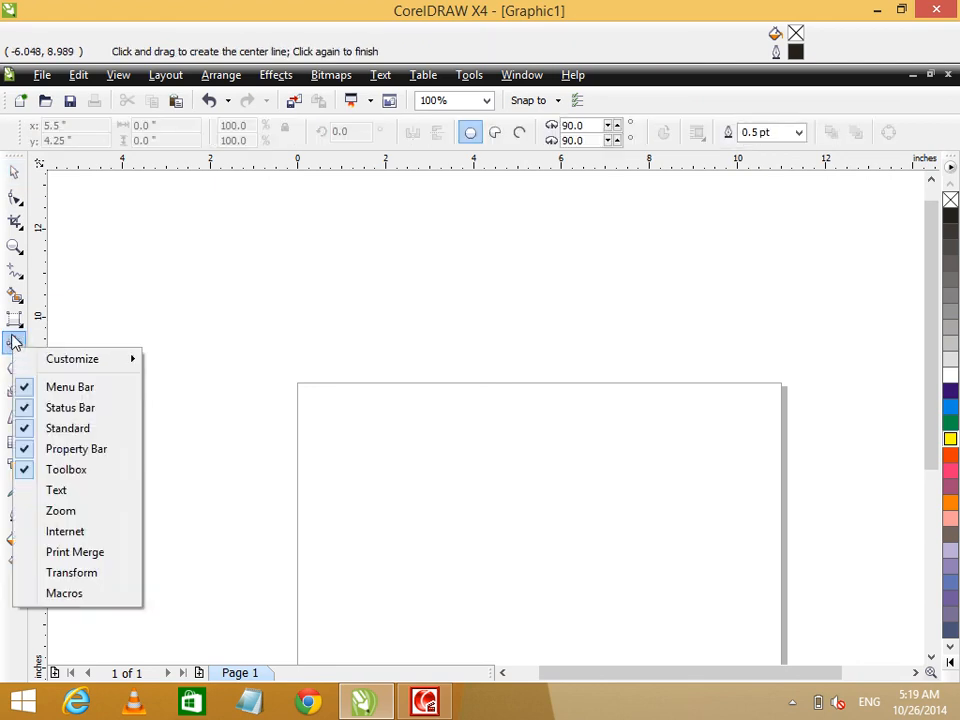
{"action": "left_click", "coordinate": [13, 343]}
{"action": "left_click", "coordinate": [80, 355]}
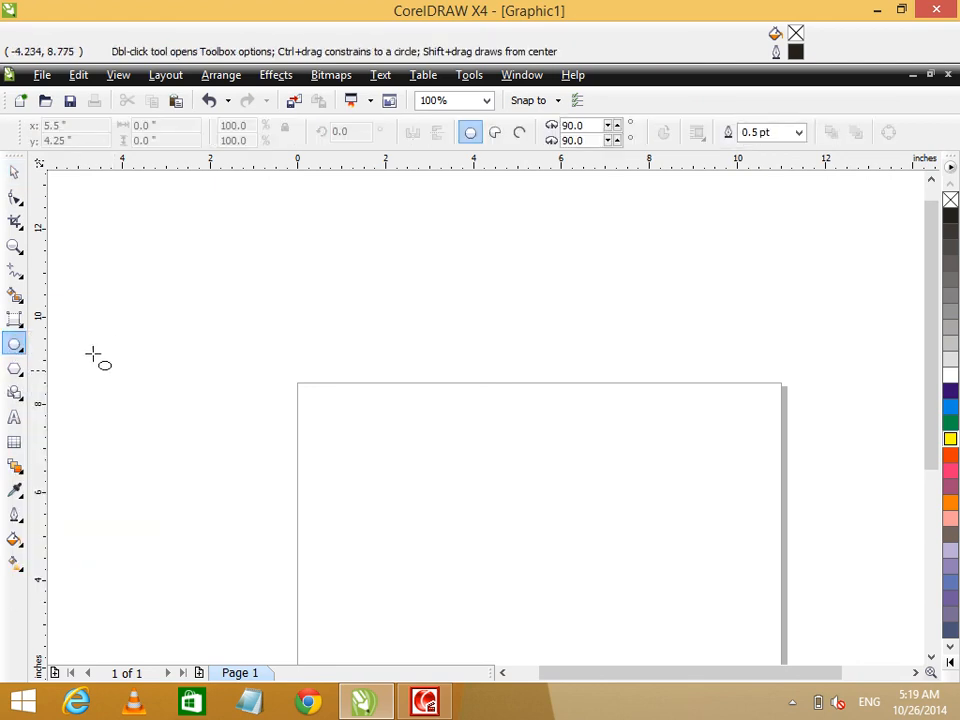